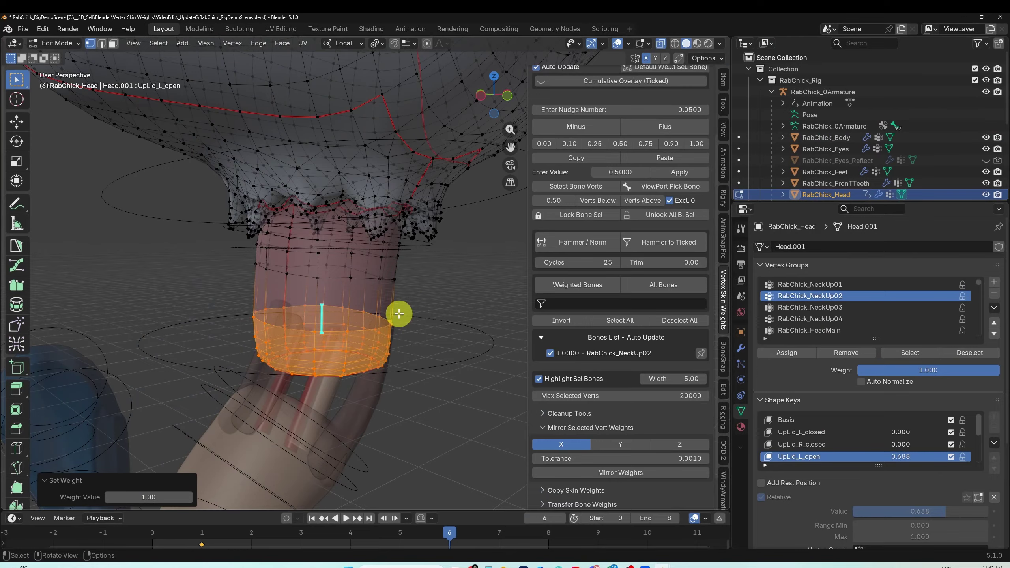
Step: Include RabChick_NeckUp01 and RabChick_NeckLow04 with RabChick_NeckUp02 for the selected neck-base vertices and set their weight to 1.00
left_click(663, 284)
left_click(550, 369)
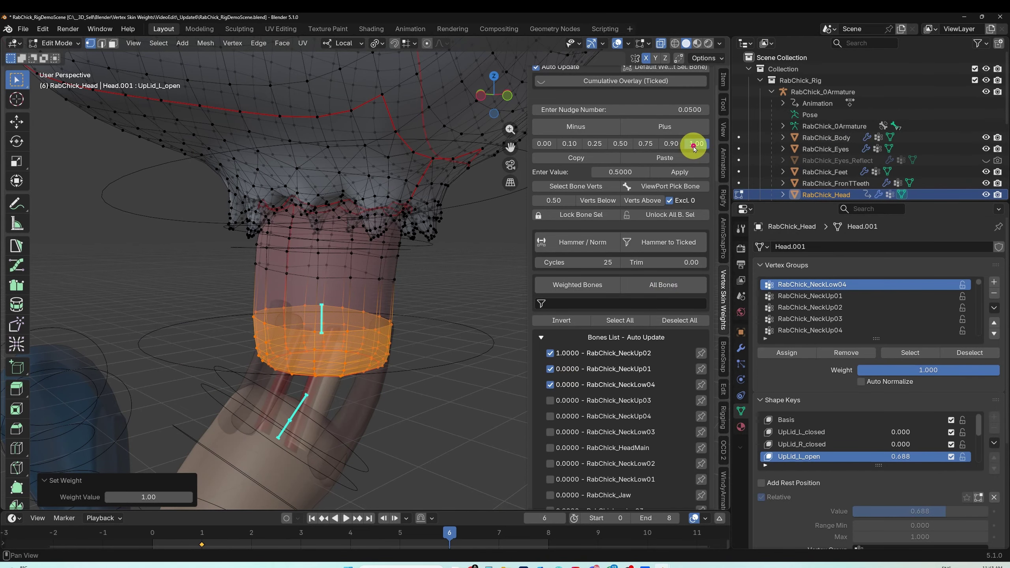
left_click(562, 354)
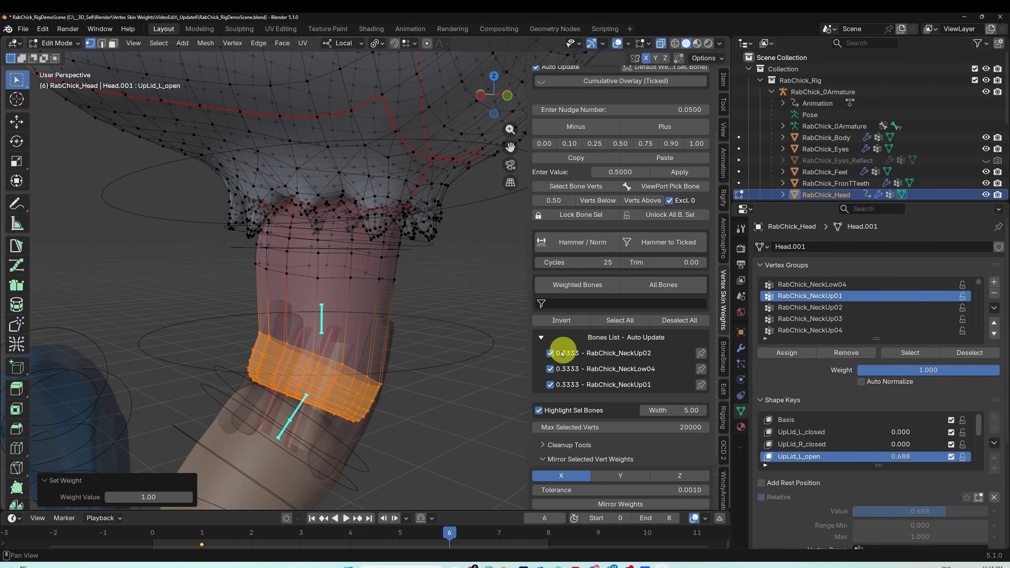
Step: Exclude RabChick_NeckUp01 and set the weight of the remaining ticked neck bones to 0.50
left_click(563, 385)
left_click(619, 147)
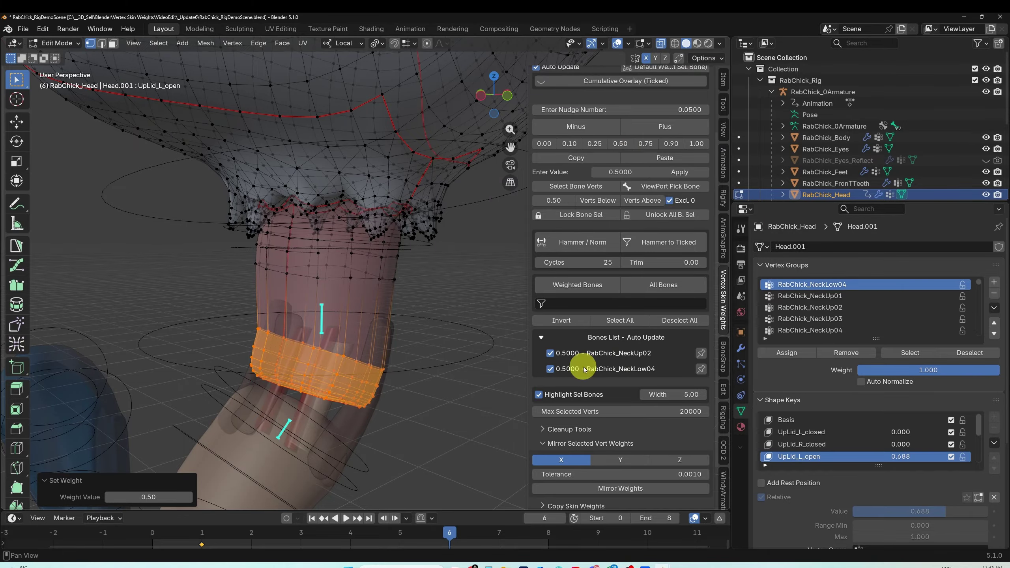
Step: List all bones, tick RabChick_NeckUp01 alongside the two weighted neck bones, and apply a weight of 1.00
left_click(663, 284)
left_click(550, 385)
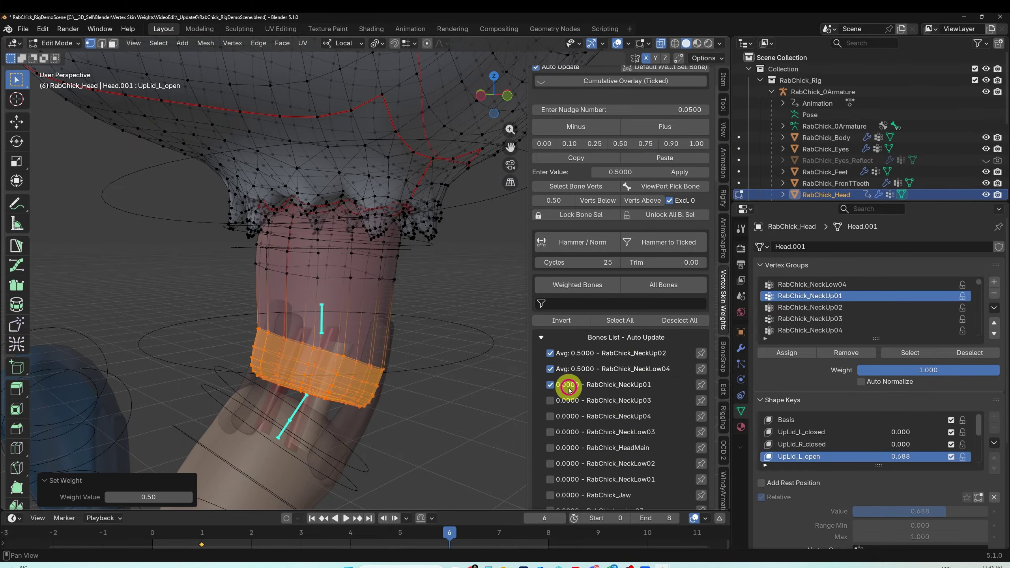
left_click(697, 144)
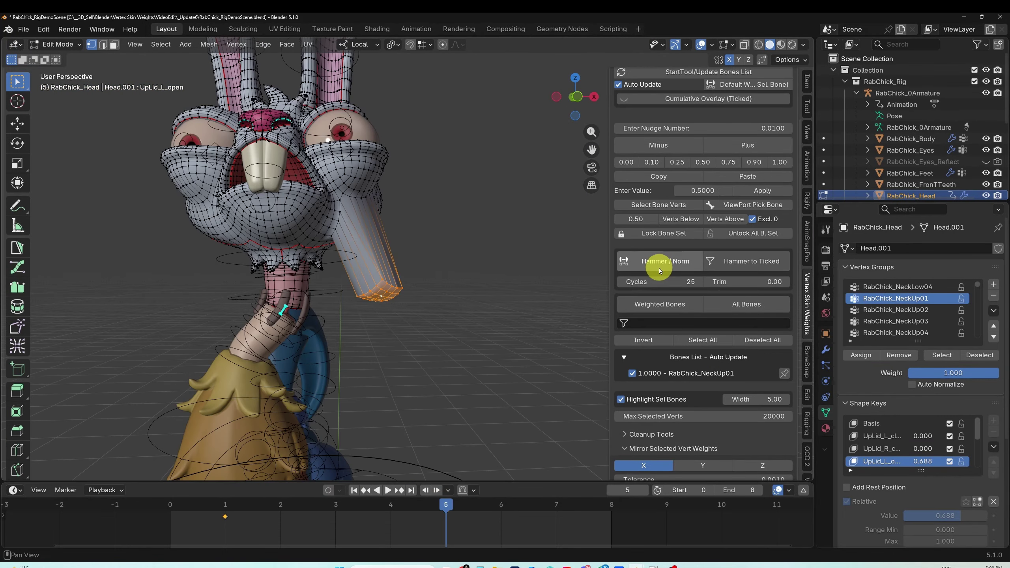
Step: Hammer and normalize the weights of the stretched vertices selected on the head mesh, using 25 cycles
left_click(662, 266)
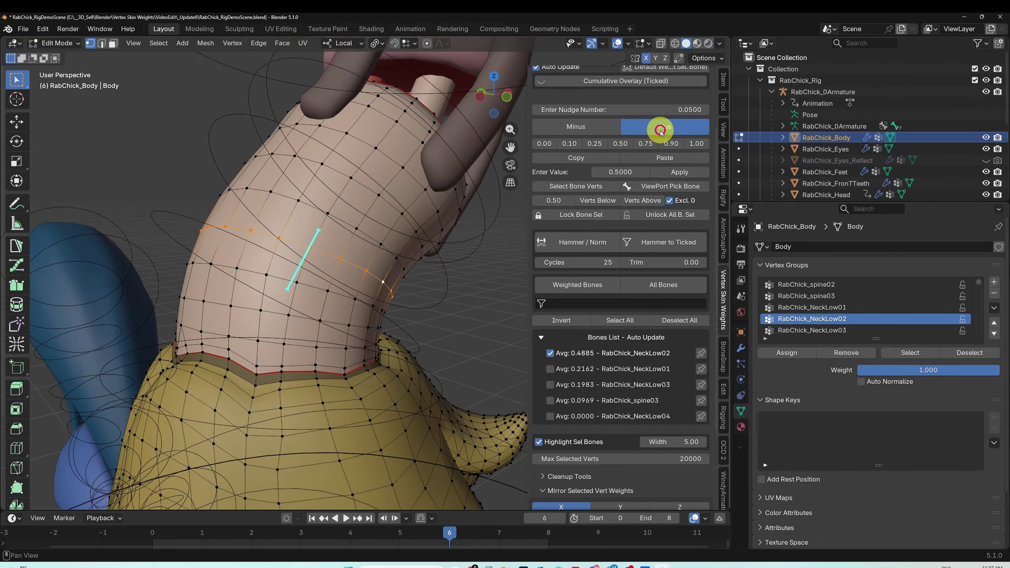
Step: Nudge the RabChick_NeckLow02 weight of the selected neck loop up and back down in 0.05 increments
left_click(661, 129)
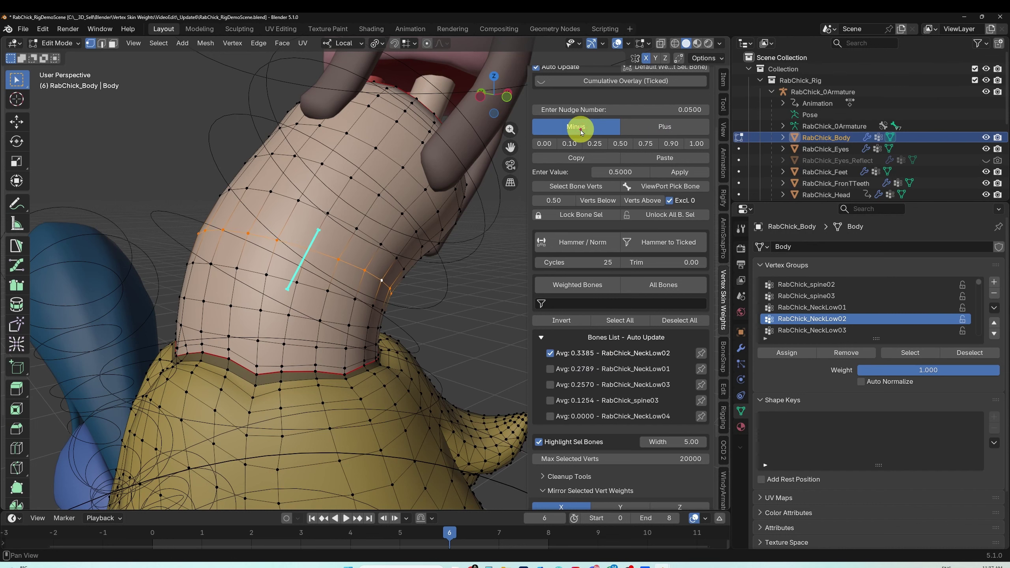
left_click(580, 129)
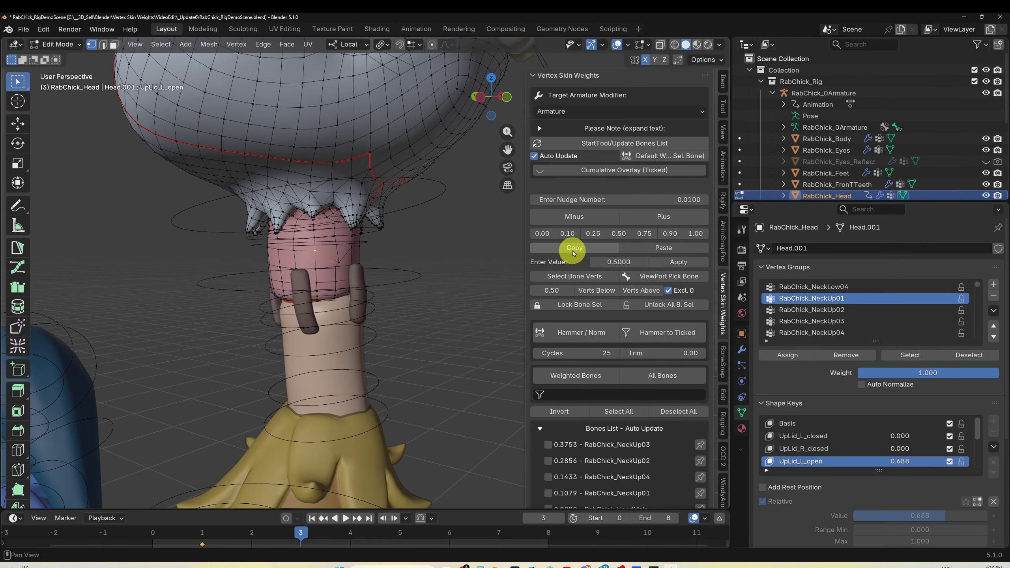
Step: Copy the selected neck vertex's skin weights and paste them onto the stray neighbouring vertex
left_click(574, 247)
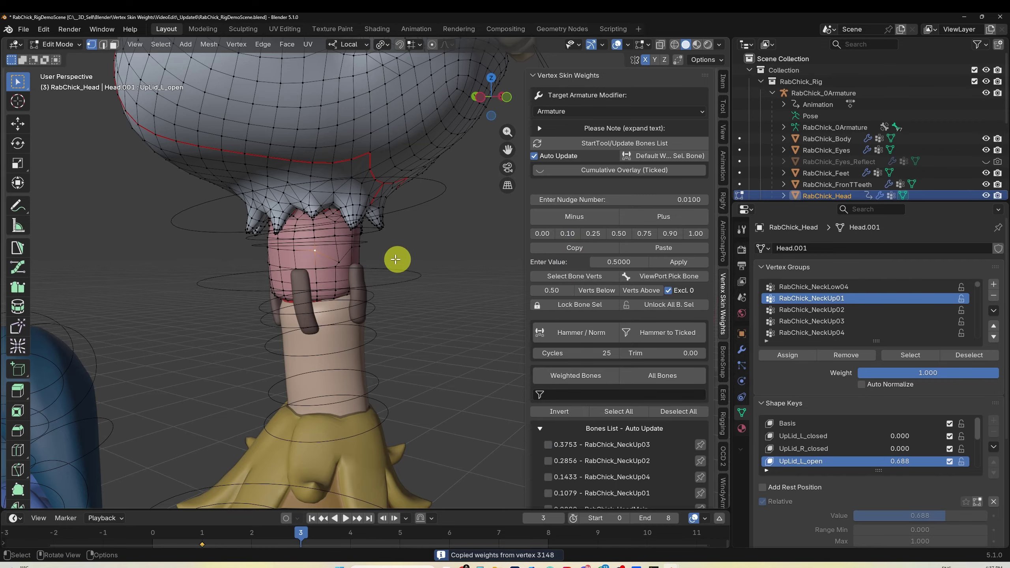
left_click(339, 261)
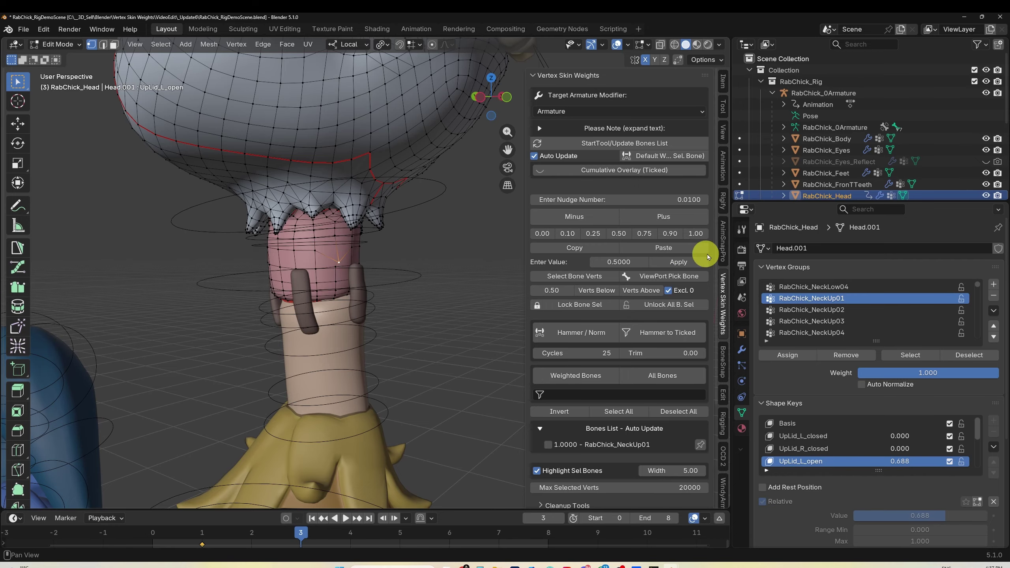
left_click(663, 248)
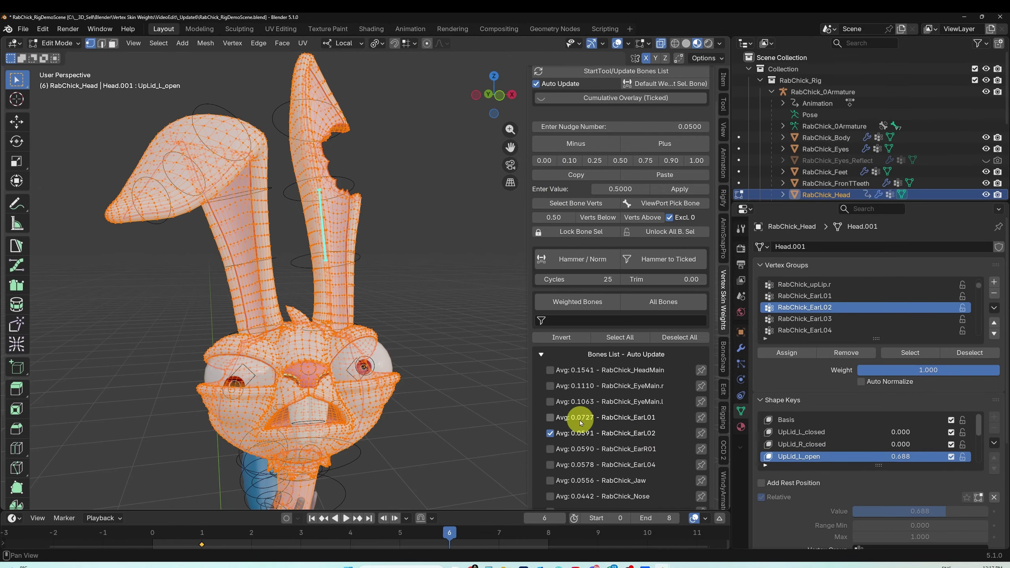
Step: Select the vertices influenced by RabChick_EarL02, trying the below filter and the above filter at a 0.50 threshold
left_click(580, 203)
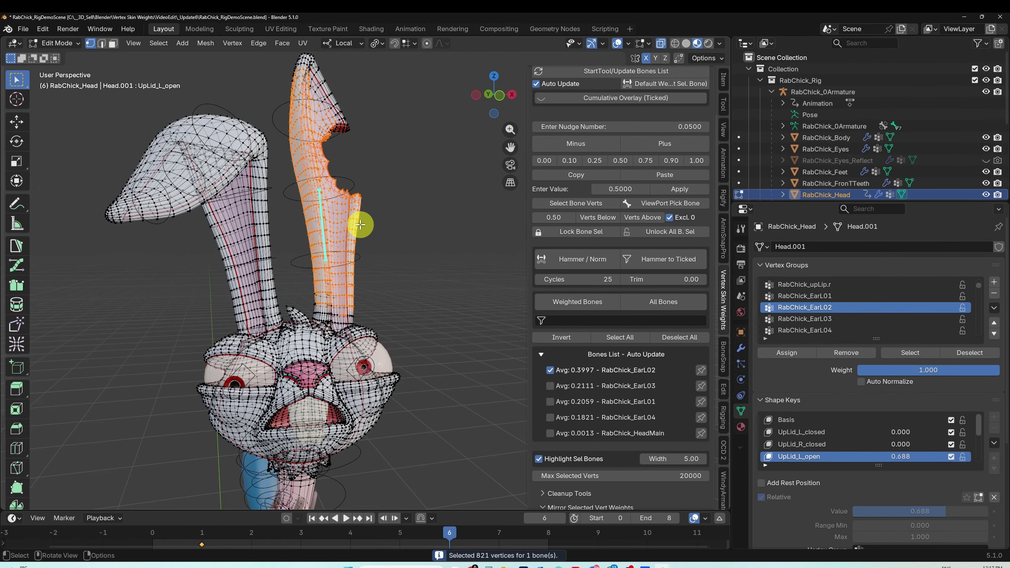
left_click(598, 218)
left_click(642, 218)
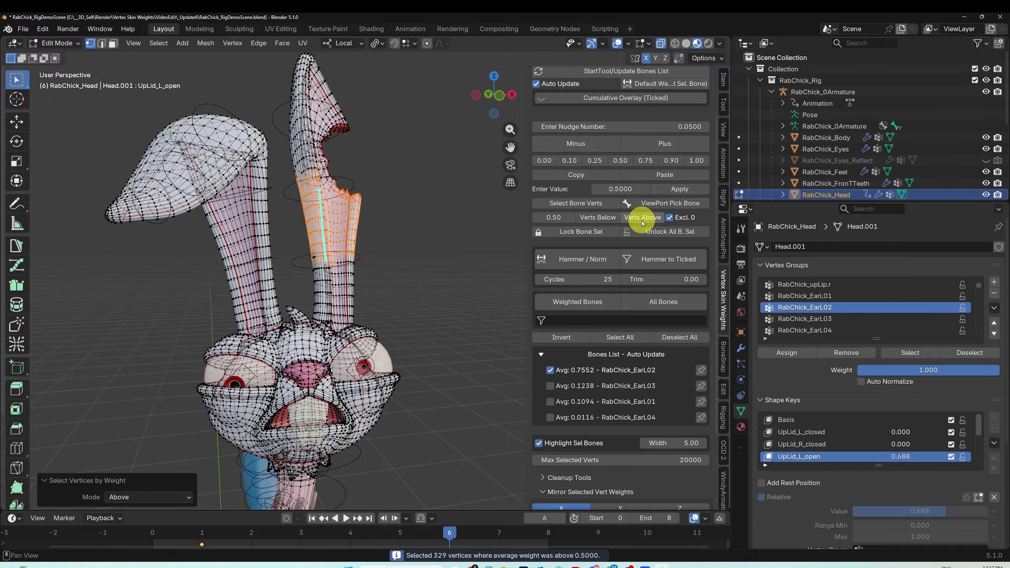
Step: Set the weight threshold to 0.20 and select the RabChick_EarL02 vertices below it
left_click(556, 218)
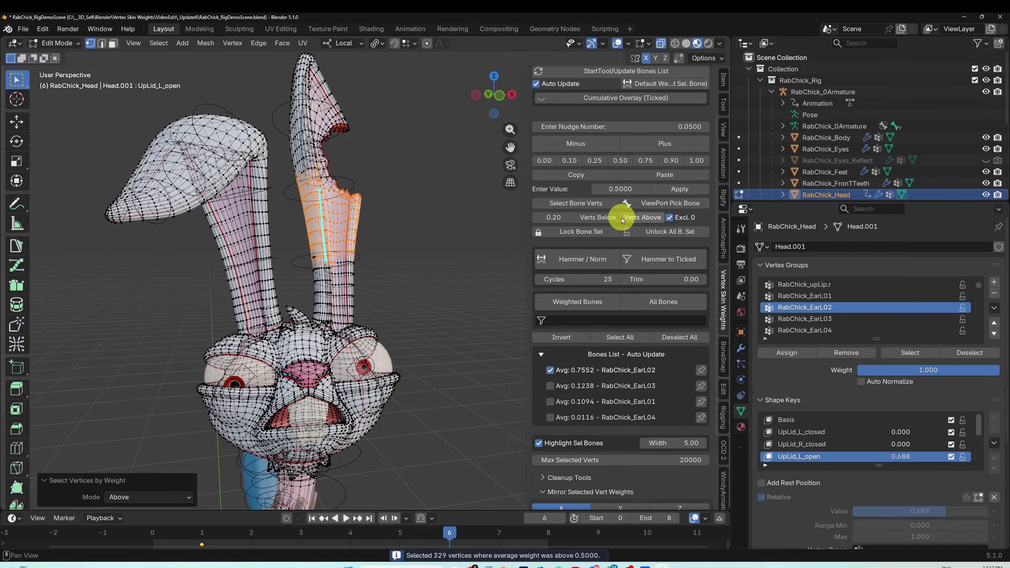
left_click(592, 219)
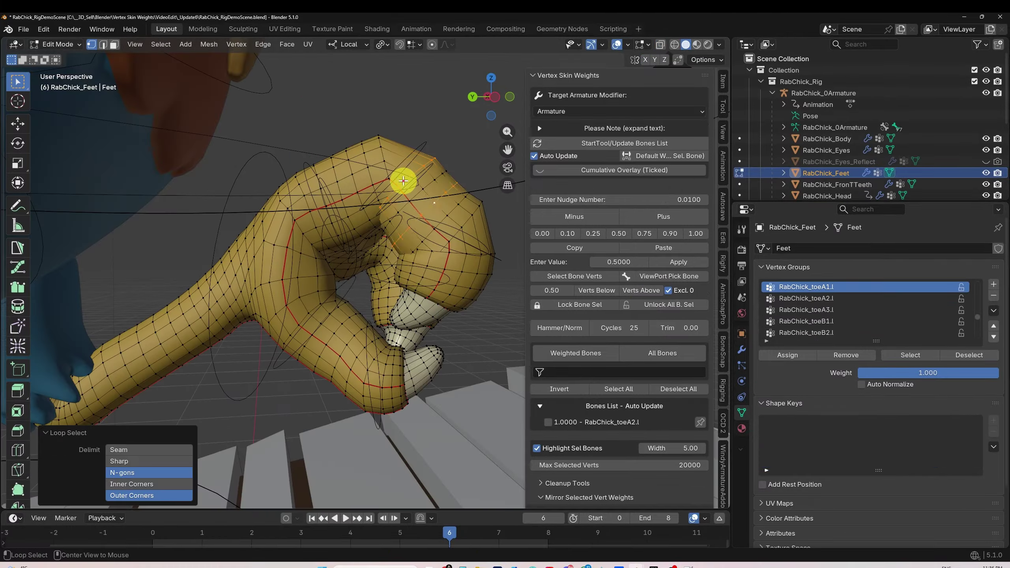
Step: Select the edge loops around the curled toe's upper knuckle one by one and hammer each loop's weights with 25 cycles
left_click(392, 174, "alt")
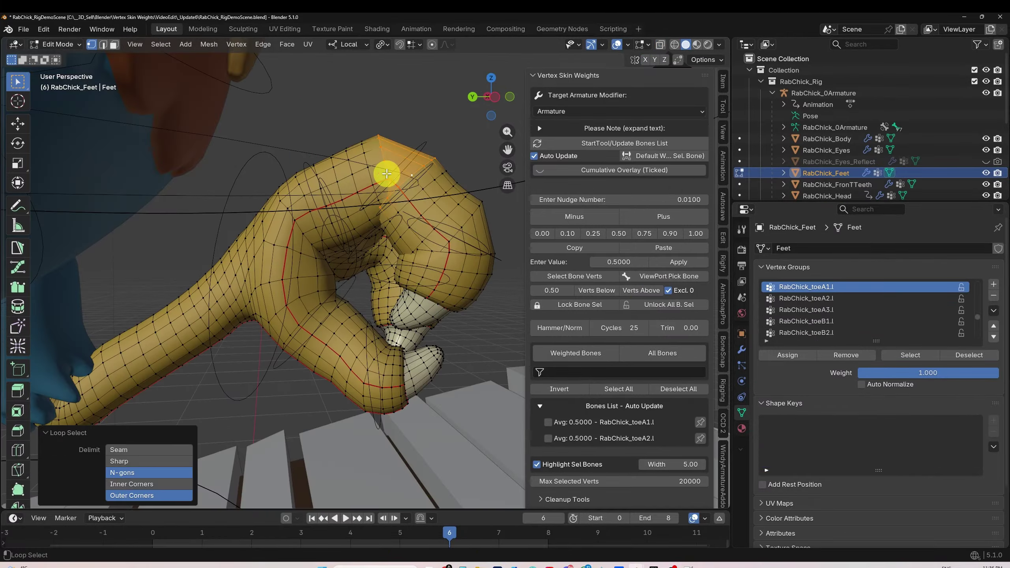
left_click(560, 327)
left_click(419, 192, "alt")
left_click(569, 328)
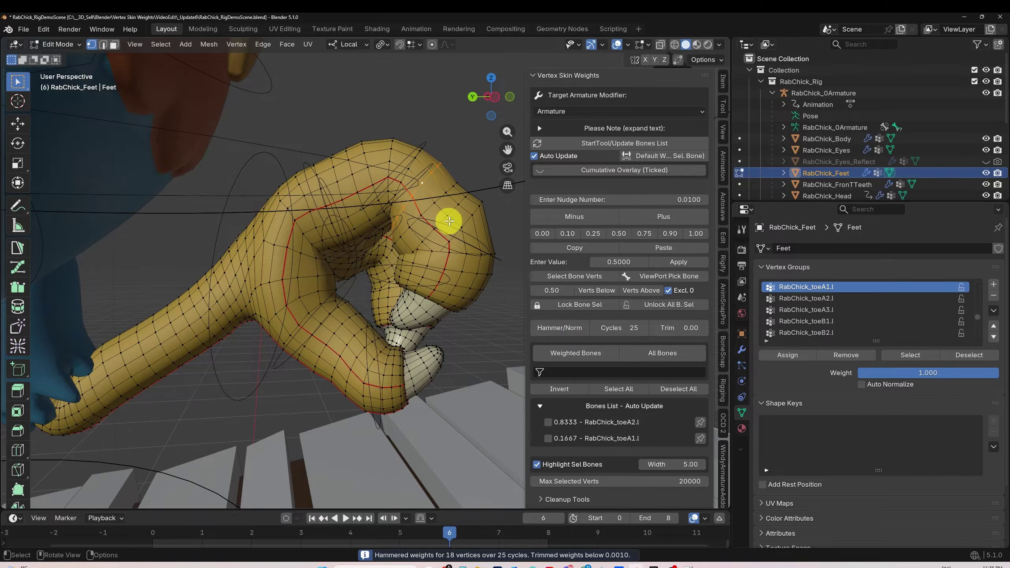
left_click(427, 210, "alt")
left_click(571, 340)
left_click(458, 237, "alt")
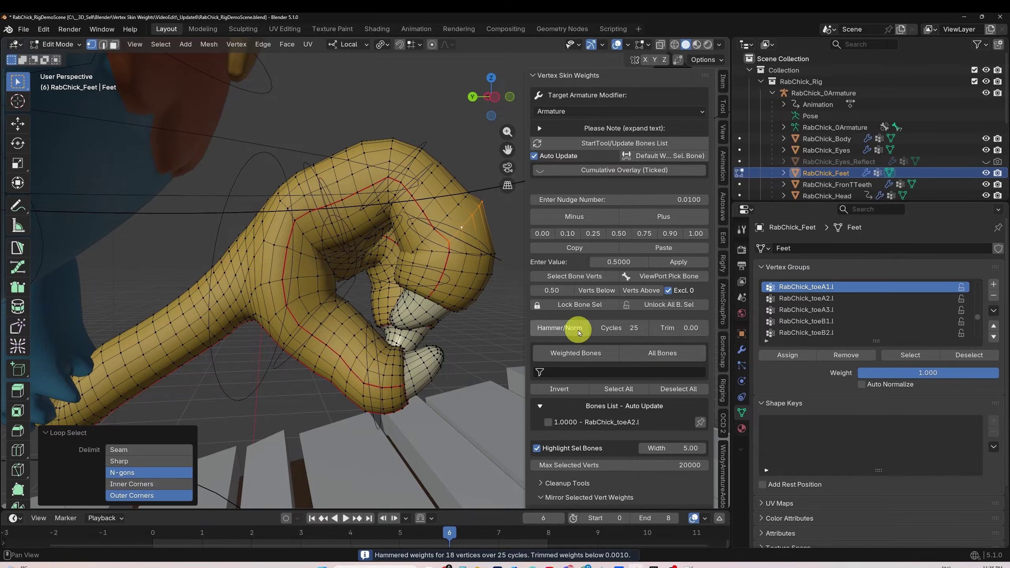
left_click(573, 336)
left_click(480, 239, "alt")
left_click(577, 341)
Step: Smooth the outer bend of the toe toward its tip by selecting its edge loops and hammering their weights with 25 cycles
left_click(427, 201, "alt")
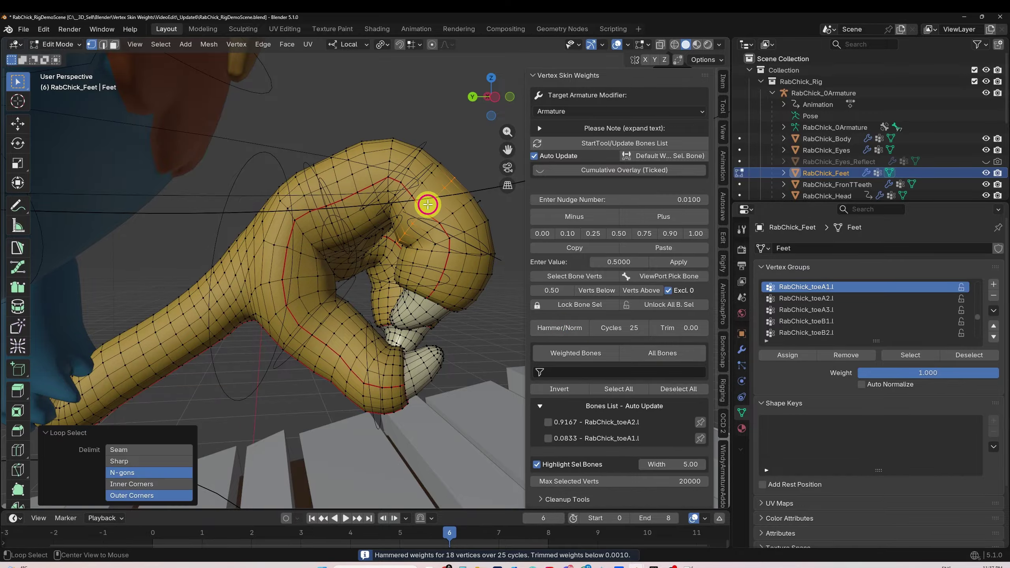
left_click(543, 328)
left_click(445, 223, "alt")
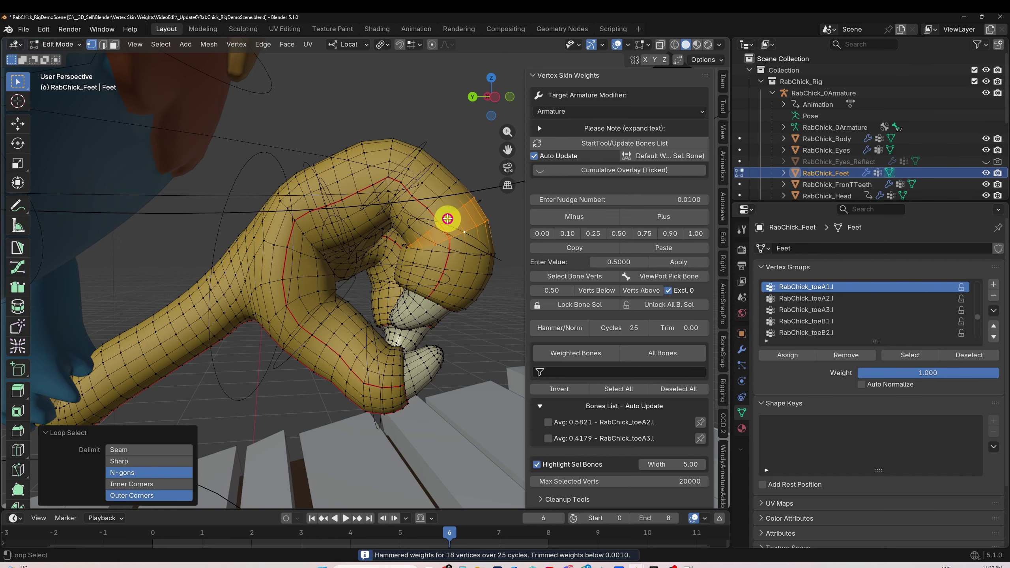
left_click(559, 328)
left_click(439, 246, "alt")
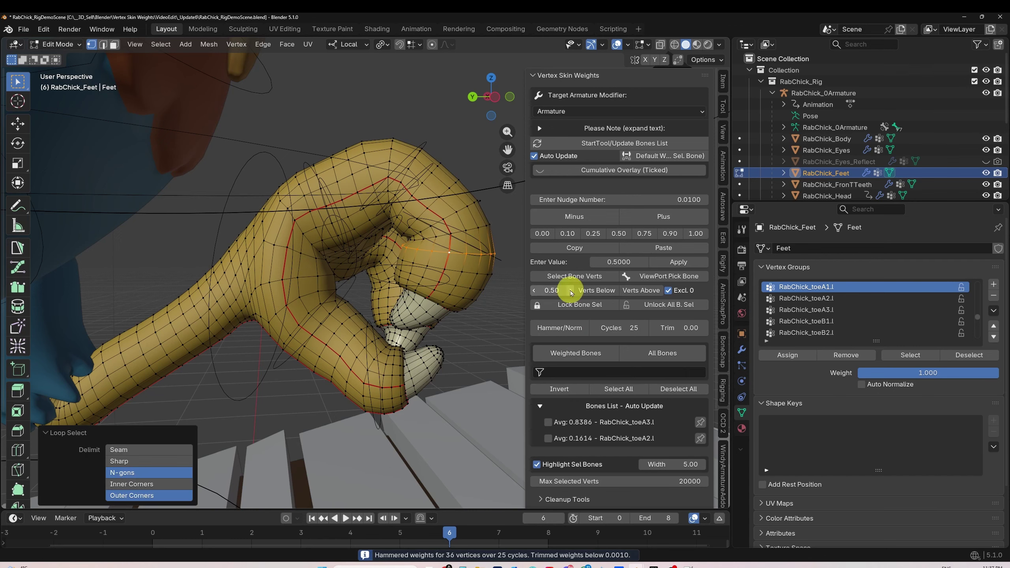
left_click(558, 327)
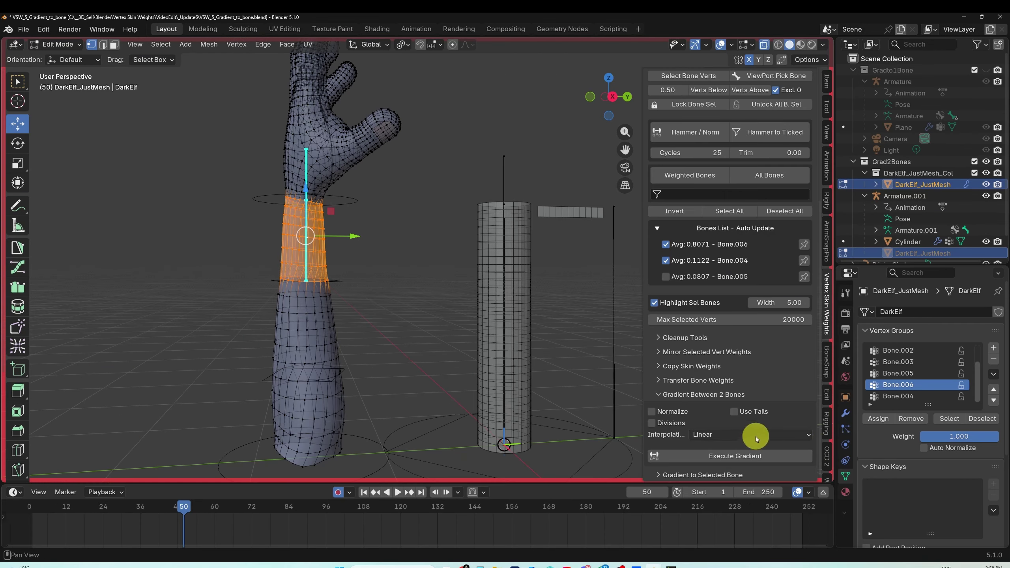
Step: Apply a linear weight gradient between Bone.006 and Bone.004 to the selected forearm vertices and inspect the arm
left_click(721, 455)
middle_click_drag(327, 235, 278, 258)
left_click_drag(258, 277, 379, 427)
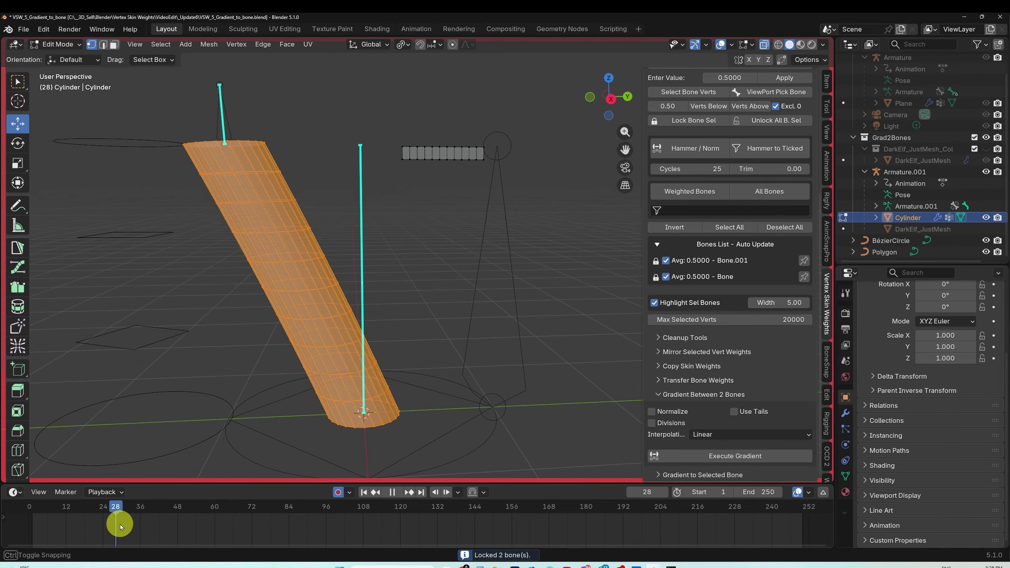
Step: Scrub the cylinder's animation to check its bend and open the interpolation choices for the two-bone gradient
mouse_move(117, 522)
left_mouse_down()
mouse_move(101, 523)
mouse_move(101, 512)
mouse_move(136, 531)
left_mouse_up()
left_click(719, 434)
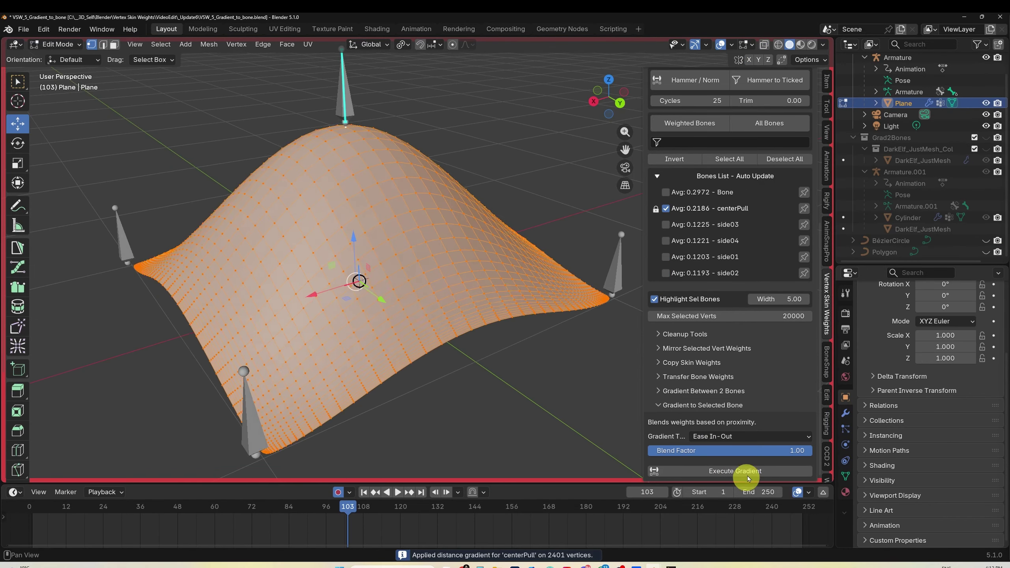
Step: Apply an Ease In-Out gradient with a blend factor of 1.00 to the plane for the centerPull bone
left_click(757, 471)
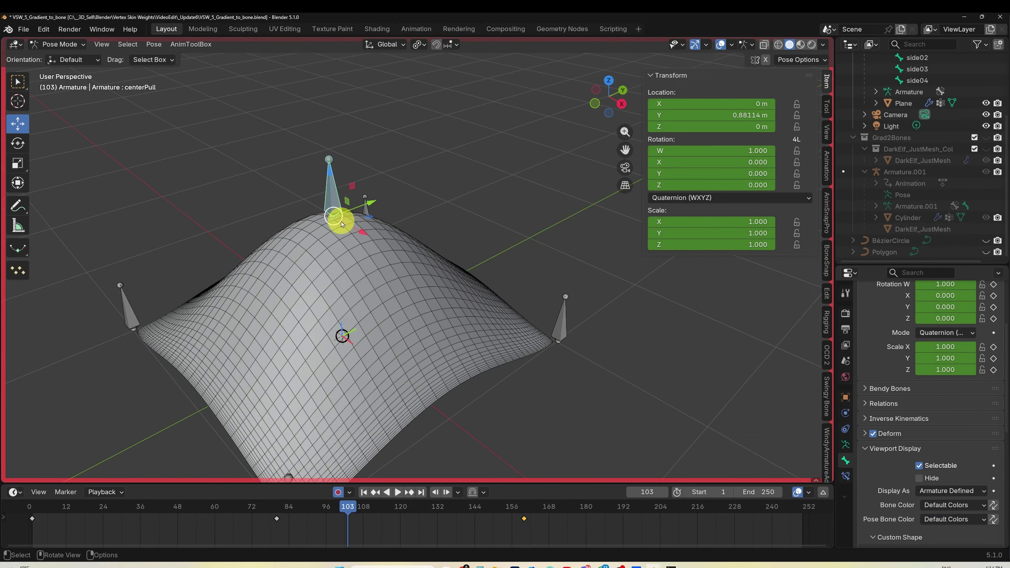
Step: Test the plane's deformation by moving the centerPull bone and raising the side01 corner bone
left_click_drag(342, 219, 383, 281)
left_click(497, 368)
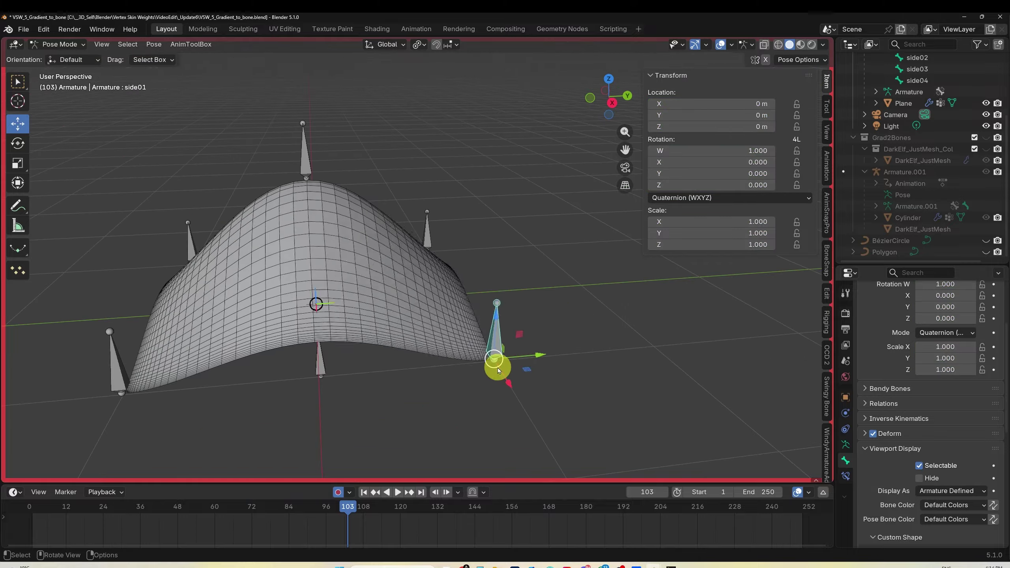
left_click_drag(498, 369, 504, 231)
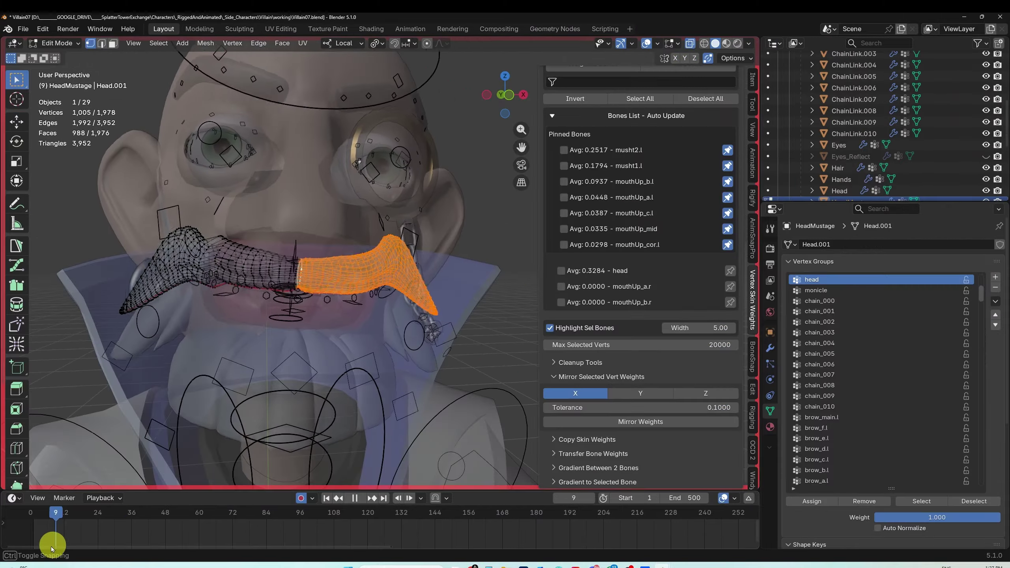
Step: Scrub through the face animation to examine how the mustache and eyebrow meshes deform
left_click_drag(45, 545, 106, 534)
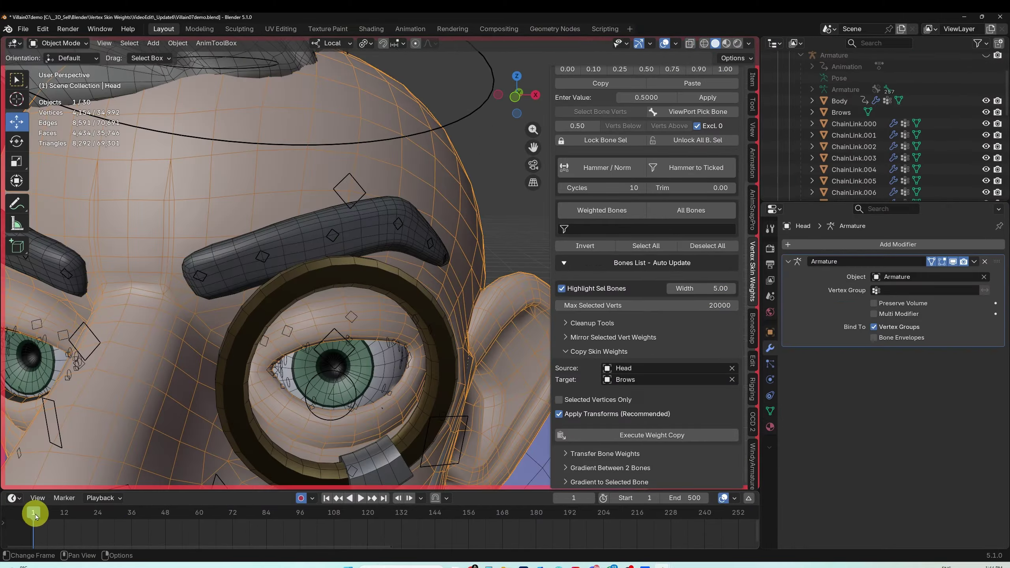
left_click_drag(35, 516, 129, 529)
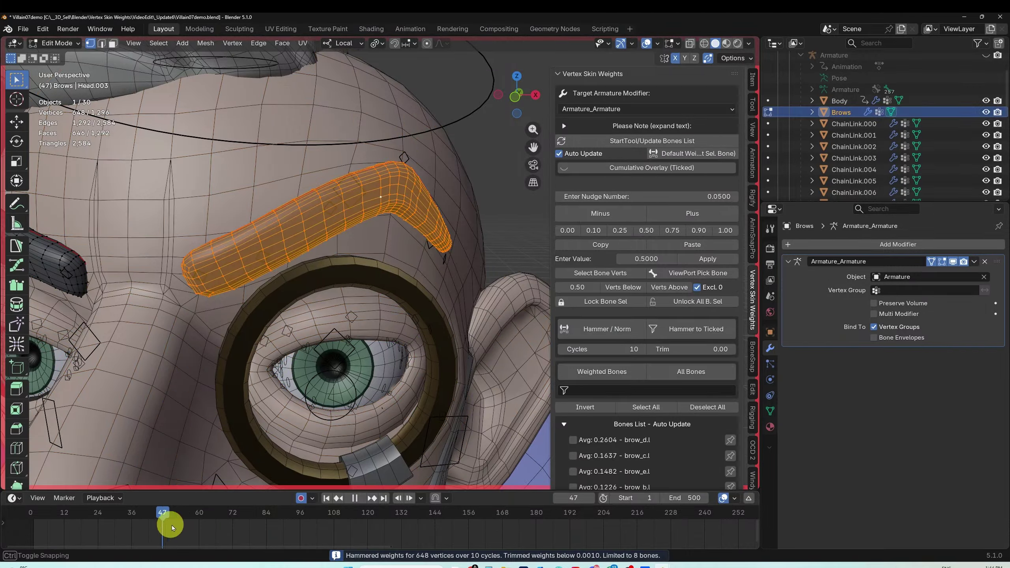
left_click_drag(169, 523, 27, 532)
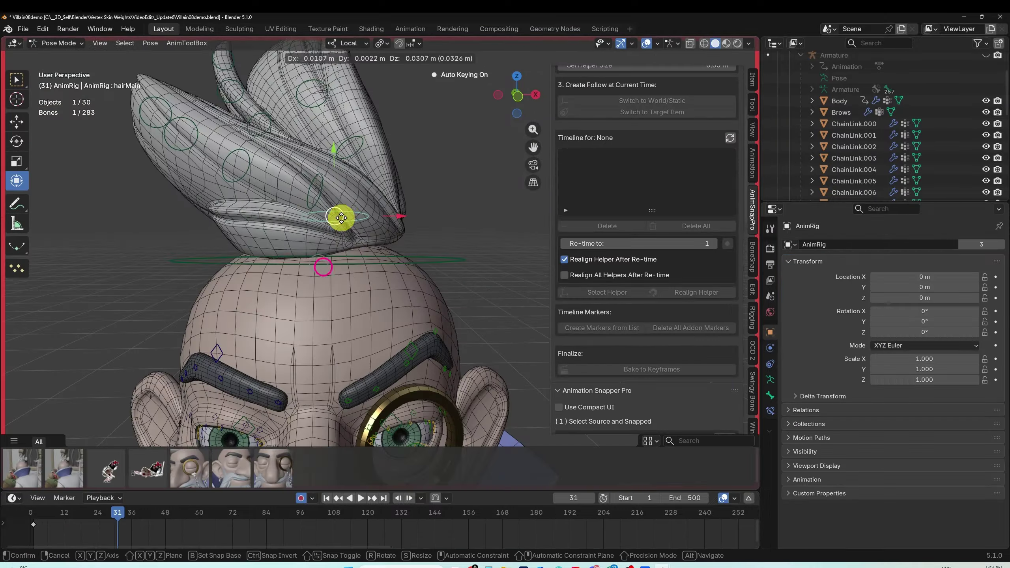
Step: Move the hairMain bone, undo that move, and move it again to test how the hair deforms
left_click_drag(338, 219, 332, 206)
key("ctrl+z")
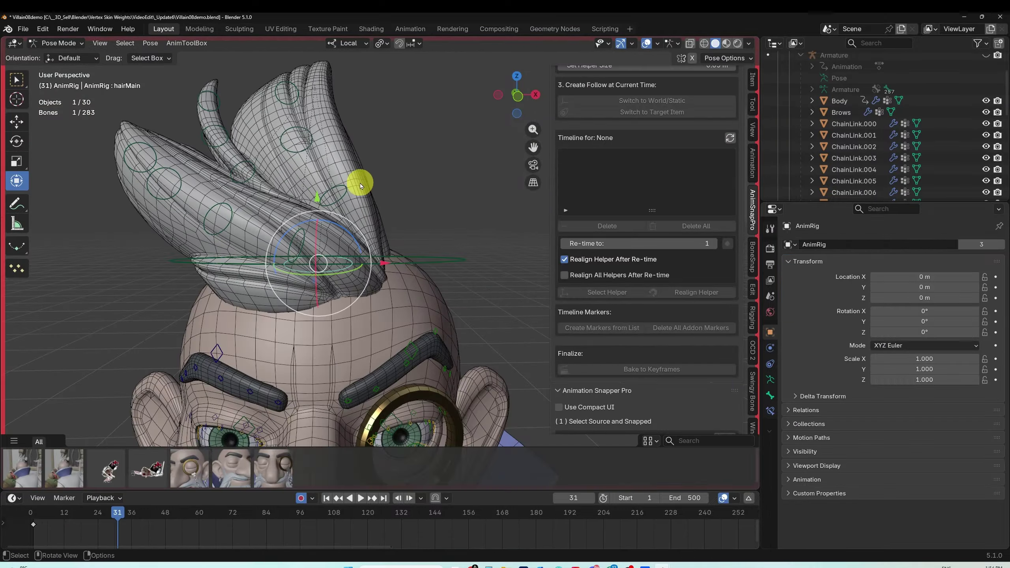
left_click_drag(320, 262, 334, 244)
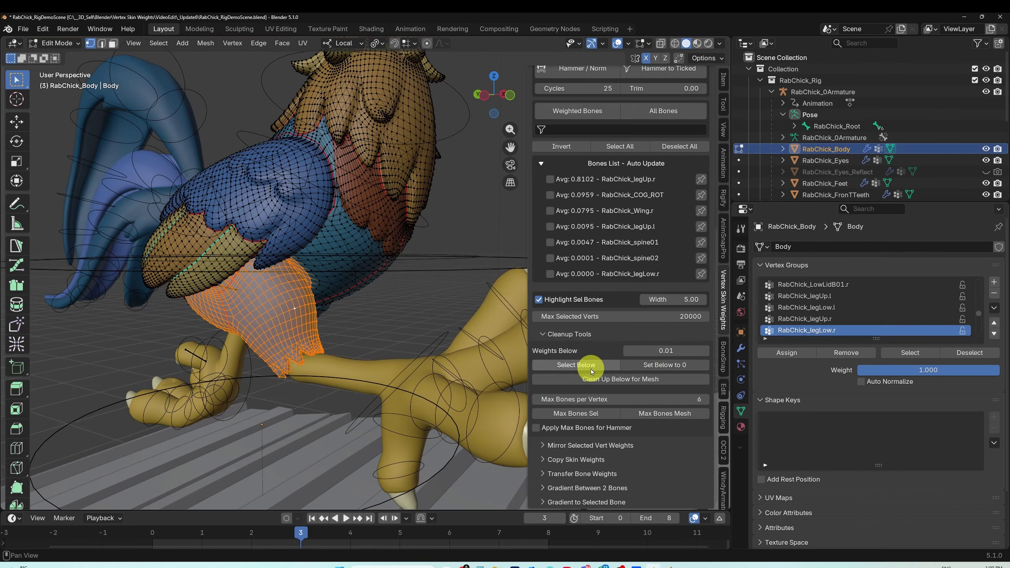
Step: Select the bones weighted below 0.01 on the upper leg, set them to 0, and clean up weights below 0.01 across the body mesh
left_click(591, 366)
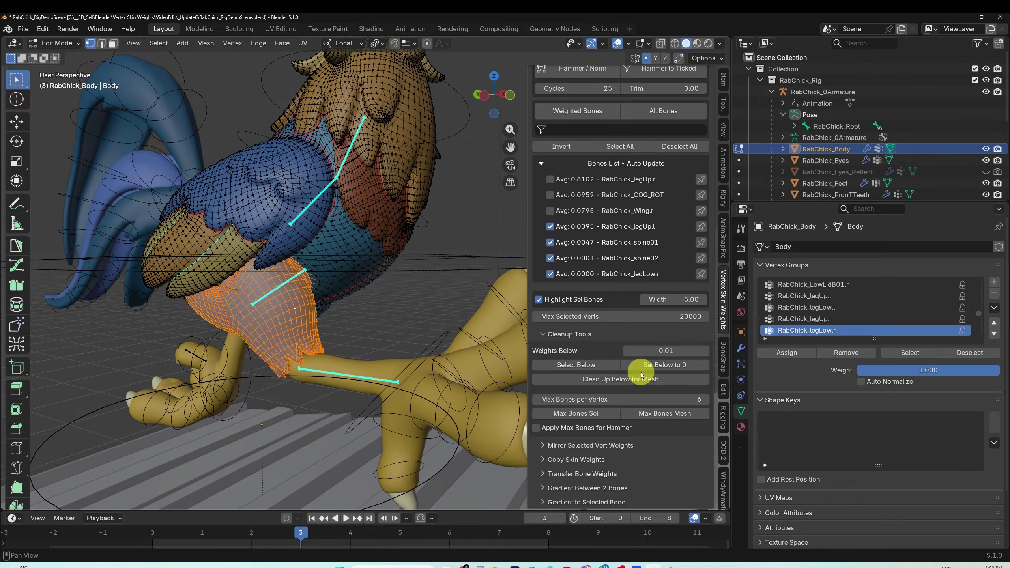
left_click(664, 366)
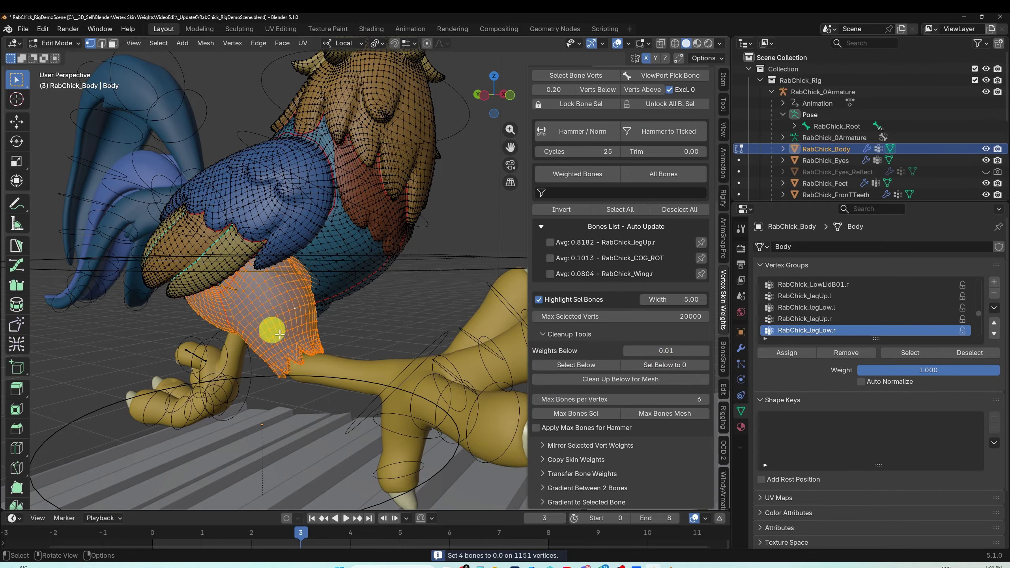
left_click(632, 380)
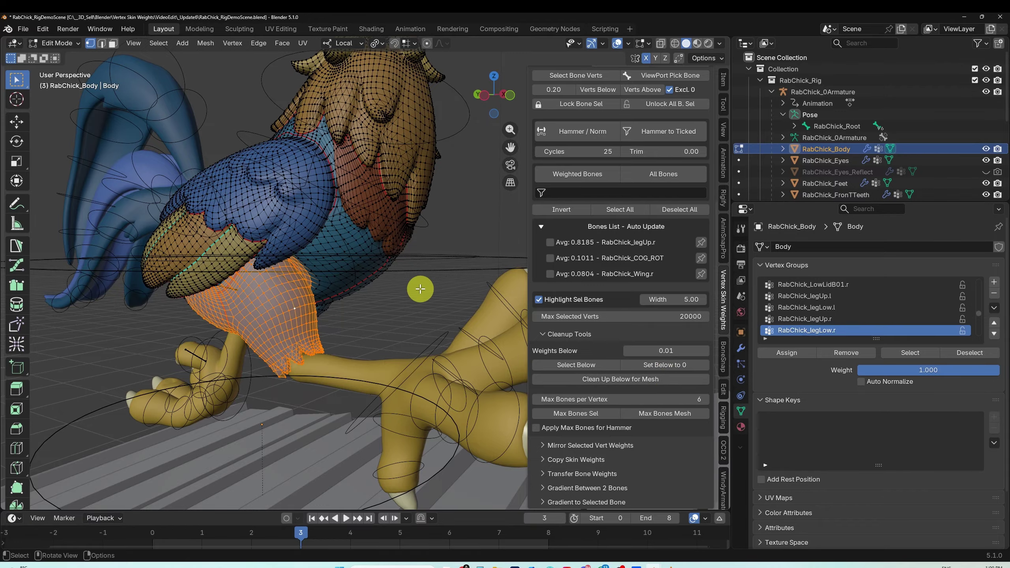
Step: Clear the body mesh's vertex selection and stop the animation playback at frame 5
key("a")
key("alt+a")
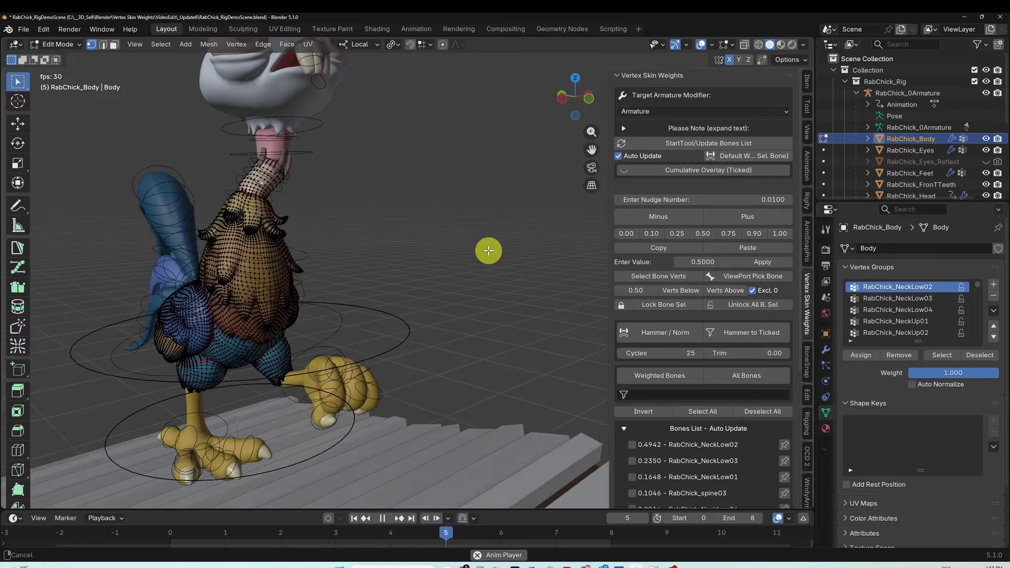
left_click(384, 518)
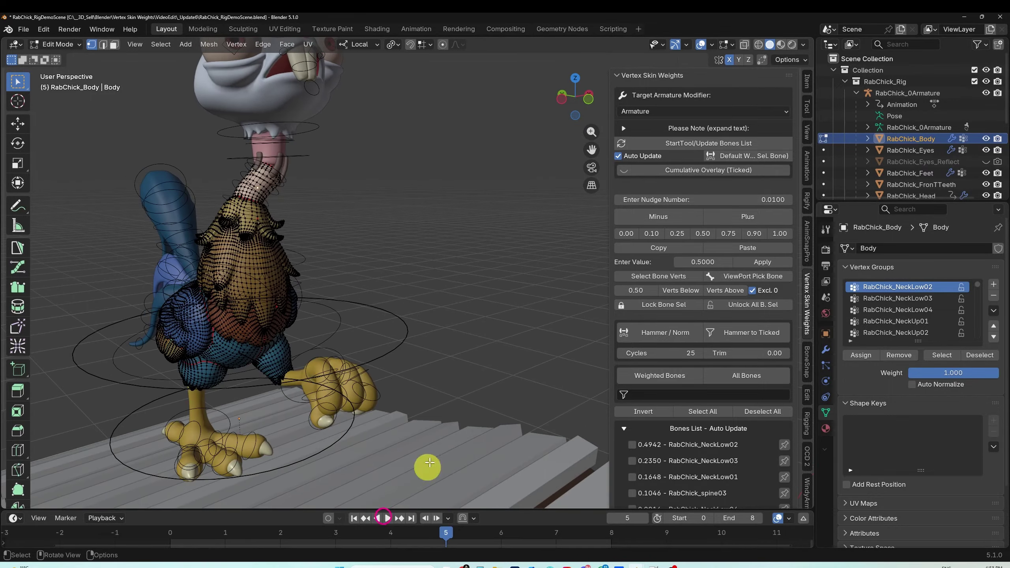
Step: Select an edge loop around the lower neck and examine its average bone weights in the bones list
middle_click_drag(428, 463, 506, 348)
middle_click_drag(461, 282, 365, 283)
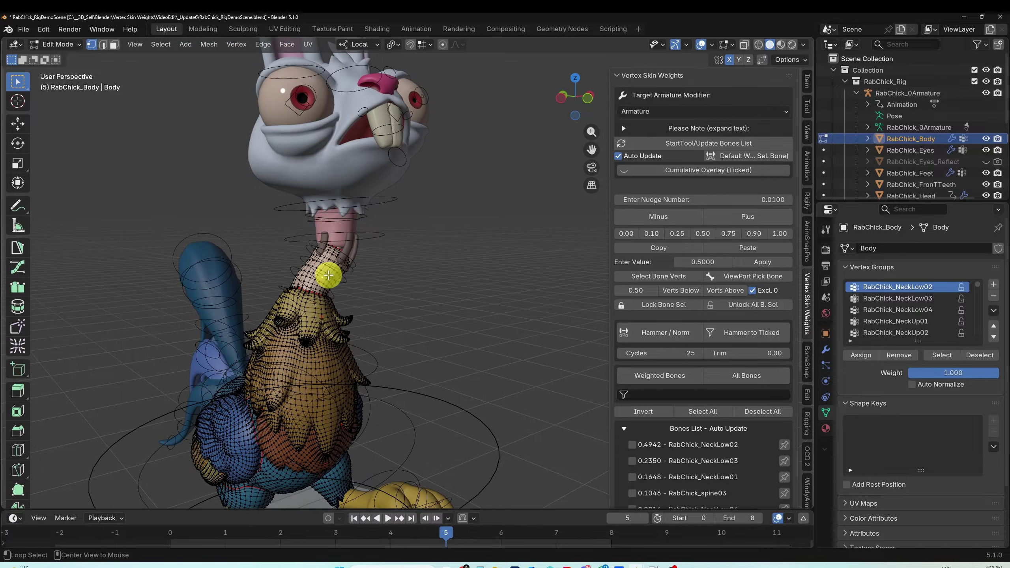
left_click(328, 274, "alt")
scroll(680, 443, "down", 5)
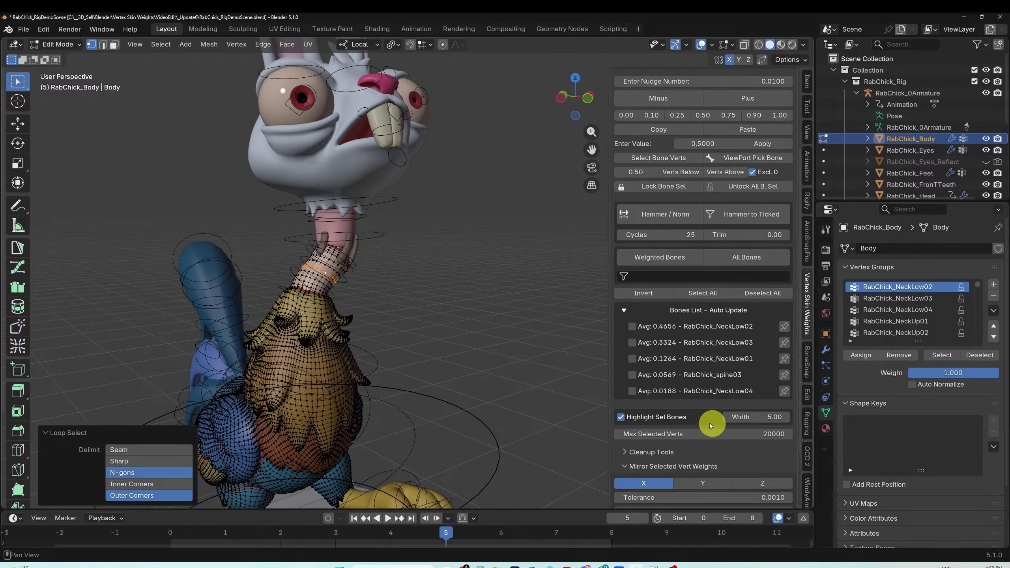
scroll(694, 342, "up", 4)
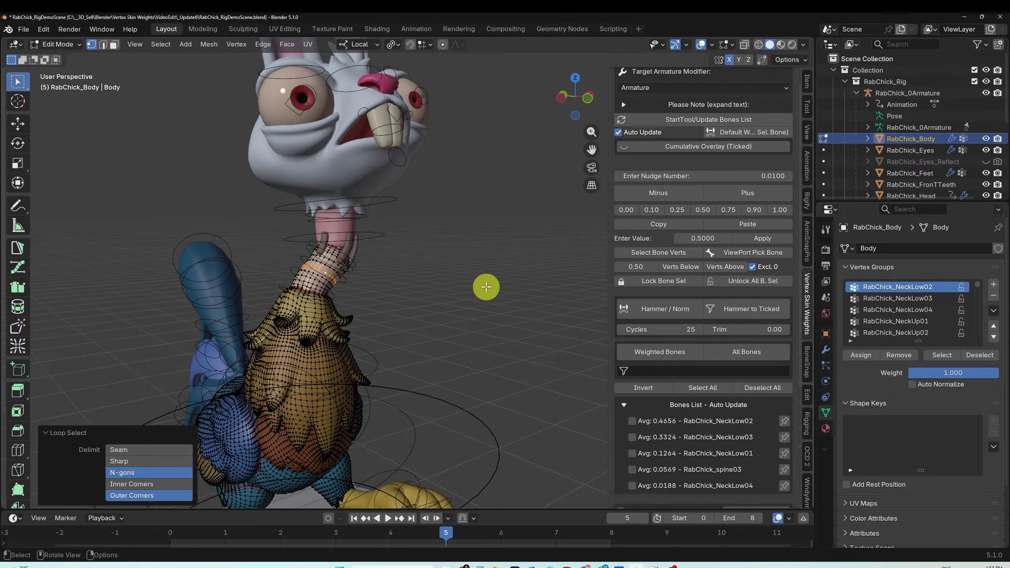
Step: Select single chest vertices and tick RabChick_spine03 and RabChick_spine02 to highlight these bones, then clear the selection
middle_click_drag(486, 286, 338, 342)
left_click(327, 353)
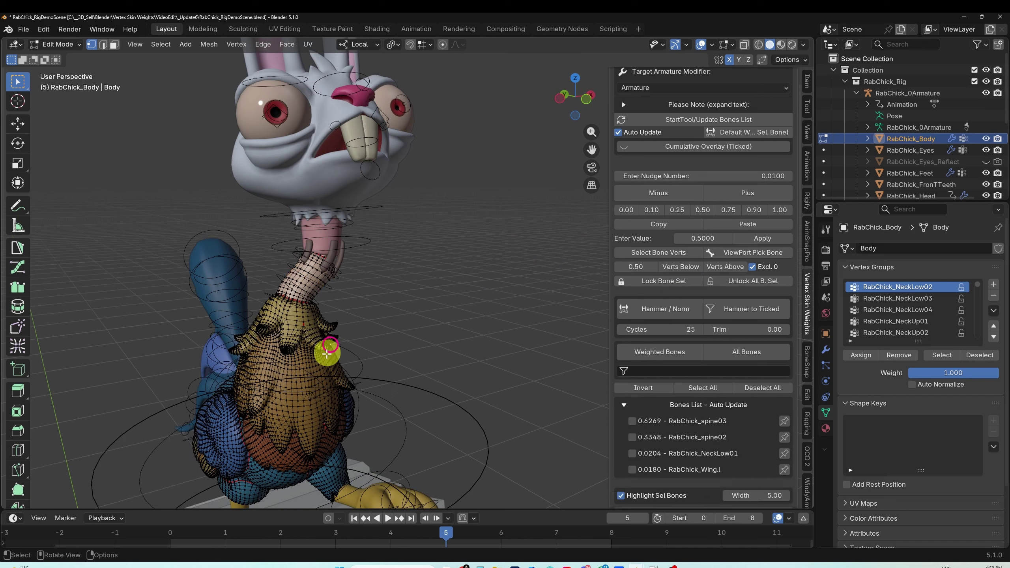
left_click(317, 372)
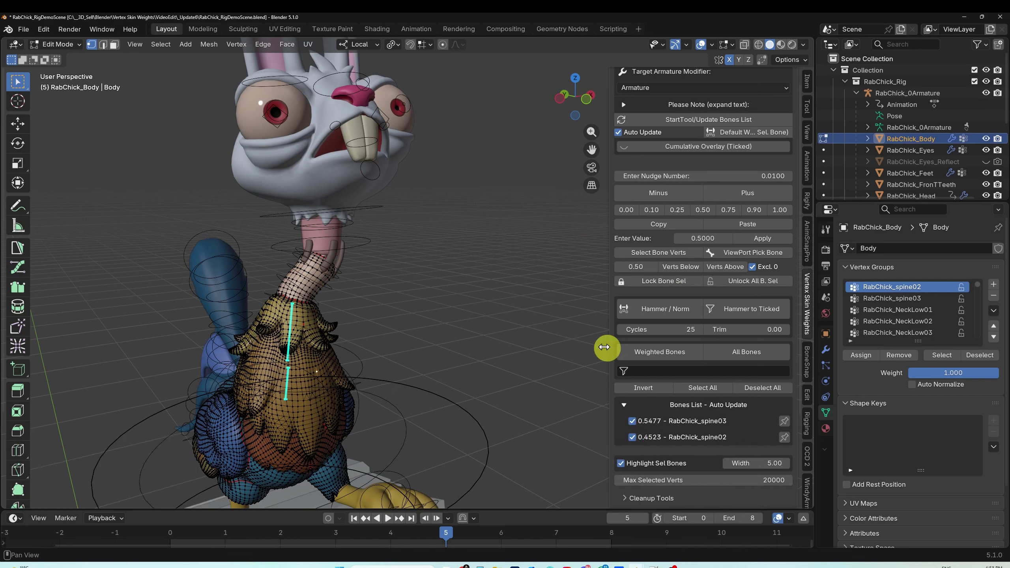
left_click(487, 327)
Step: Select the lower neck vertices and tick spine03, NeckLow02, NeckLow01 and NeckLow04 to highlight those bones
left_click_drag(284, 264, 398, 307)
left_click(632, 485)
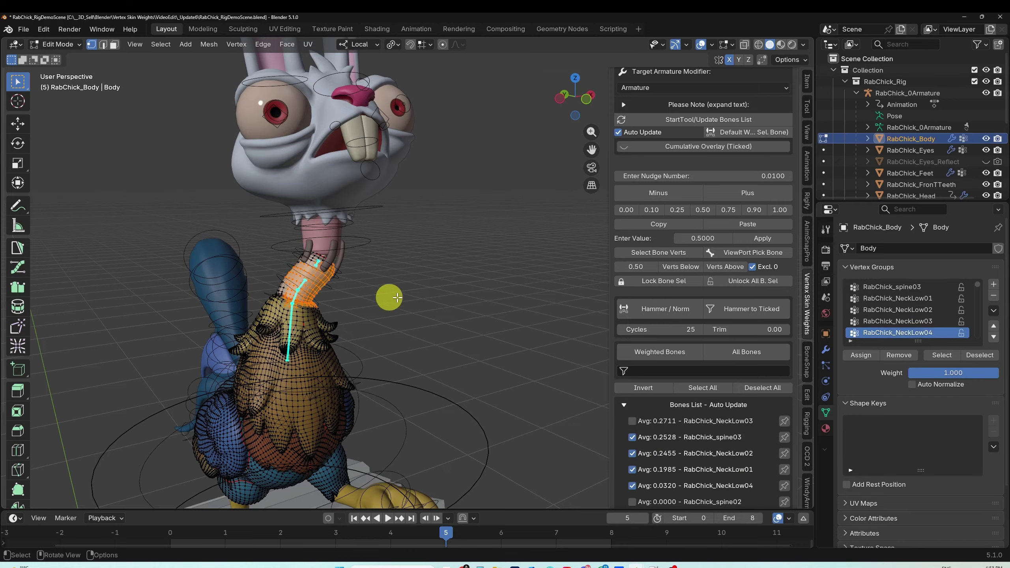
left_click(408, 288)
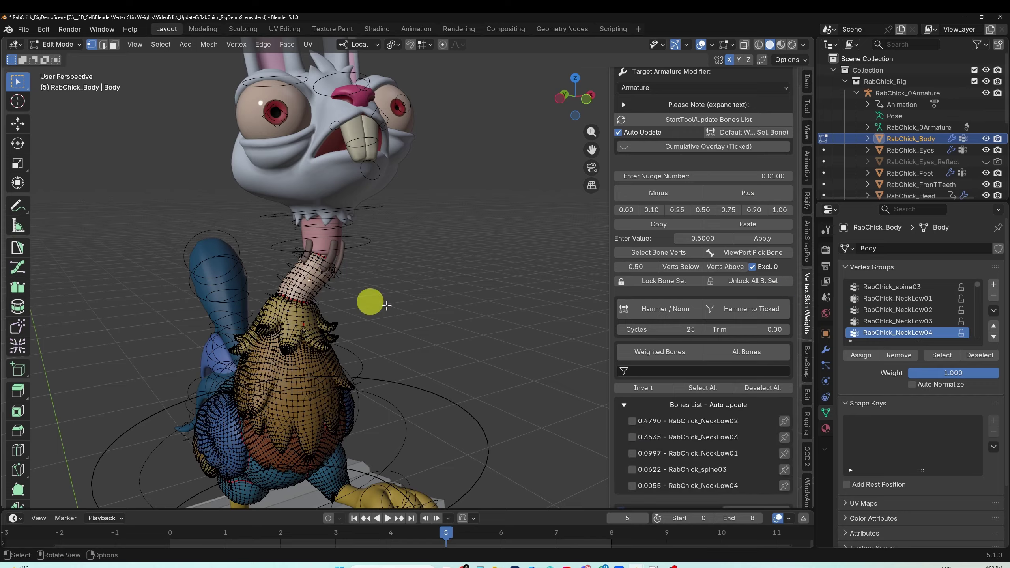
Step: Compare the bone weights of several chest vertices, tick the first three bones listed for the last one, and clear the selection
scroll(702, 380, "down", 3)
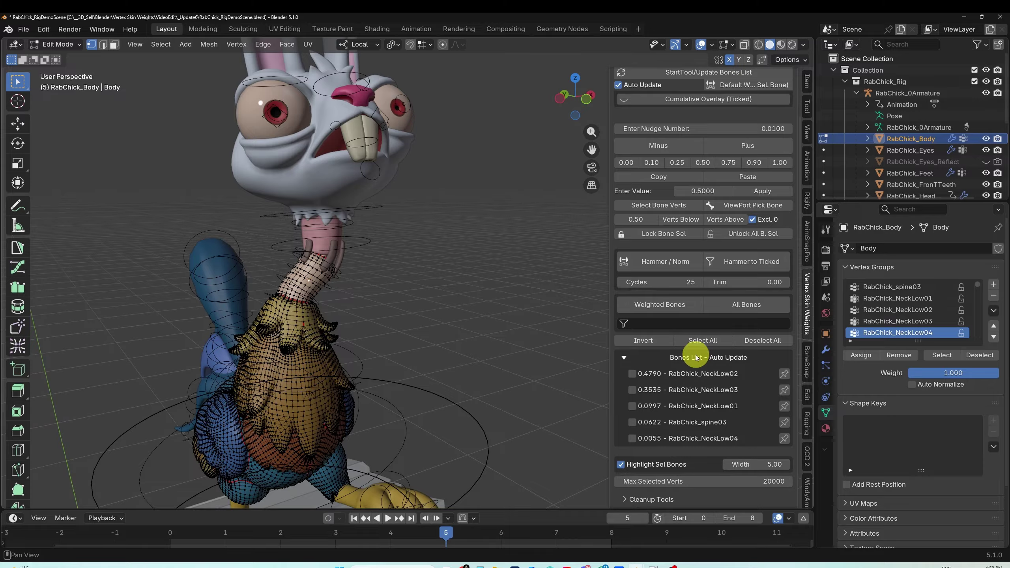
left_click(314, 361)
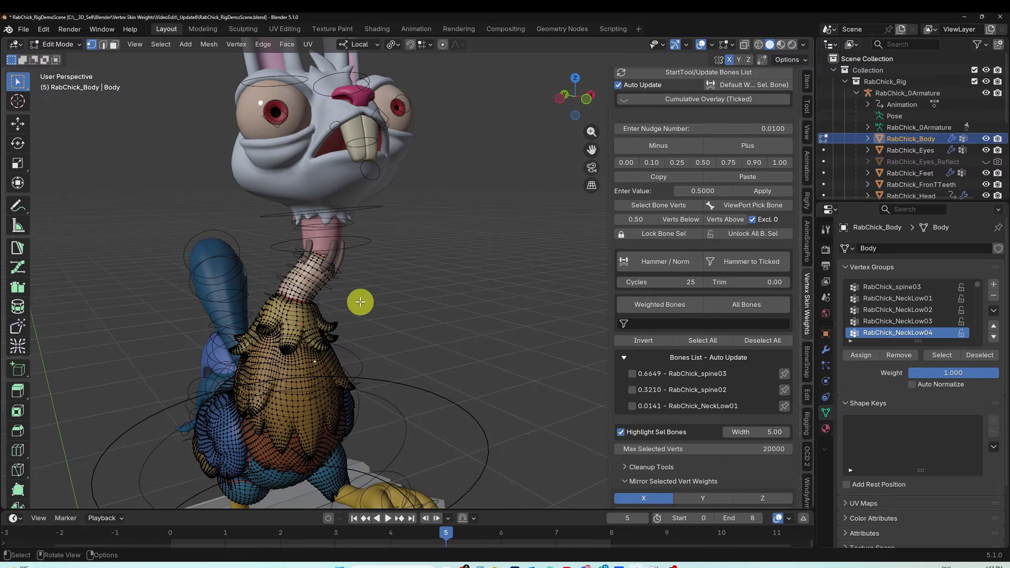
left_click(318, 332)
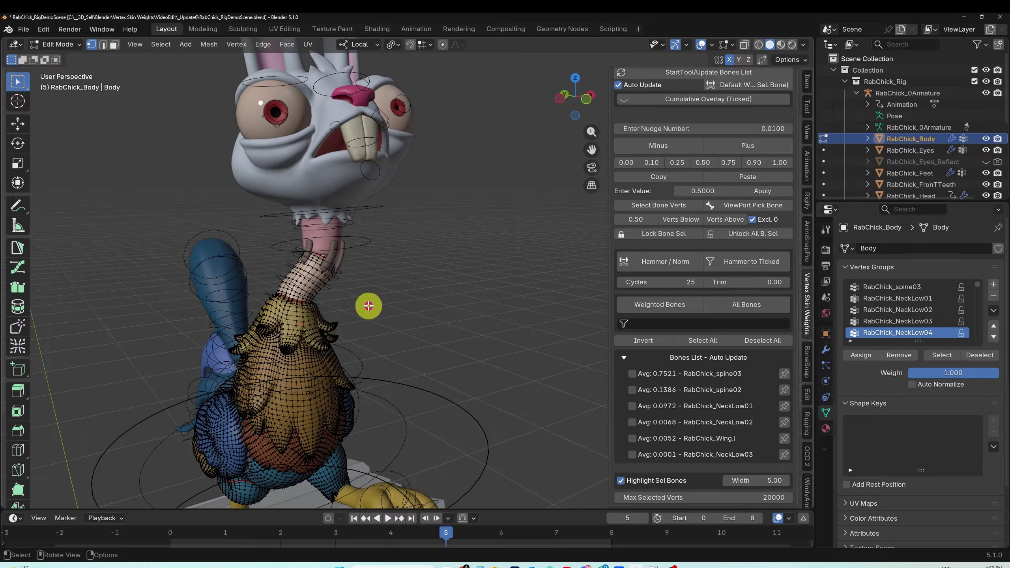
left_click(302, 317)
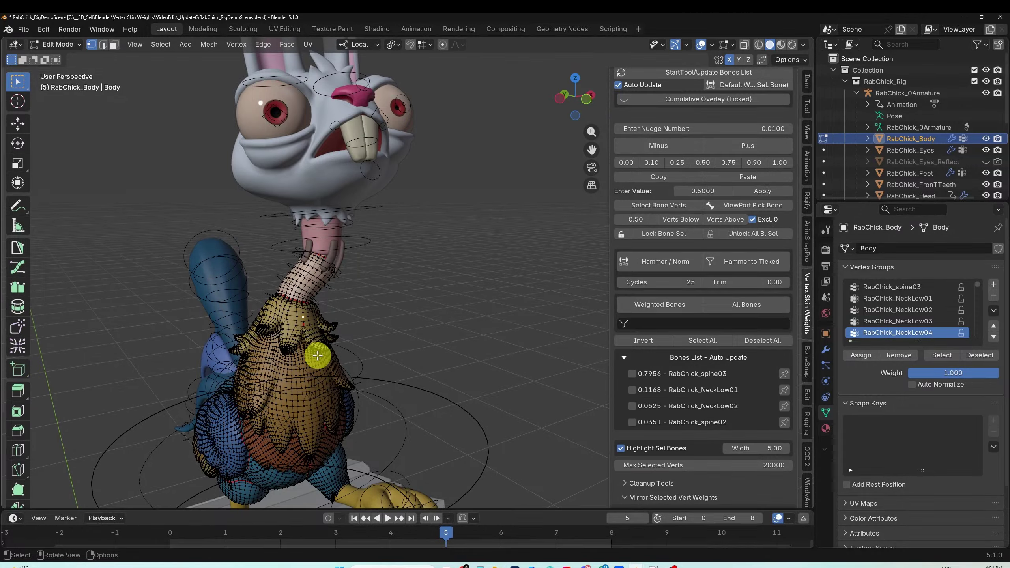
left_click(318, 354)
left_click_drag(632, 374, 632, 406)
left_click(389, 345)
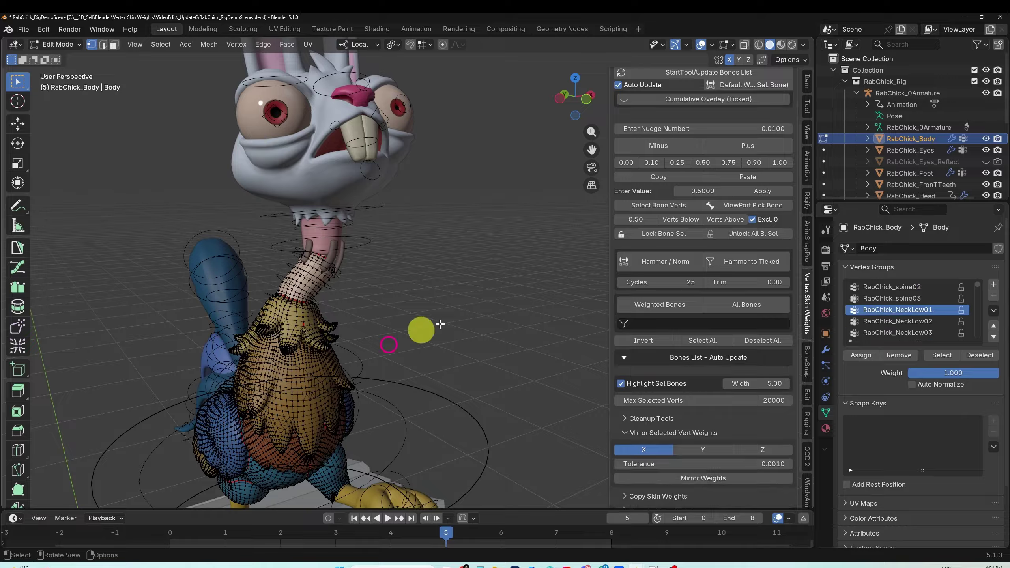
Step: Compare the average weights of the selected lower neck area with the weights of a single neck vertex
left_click_drag(260, 234, 382, 299)
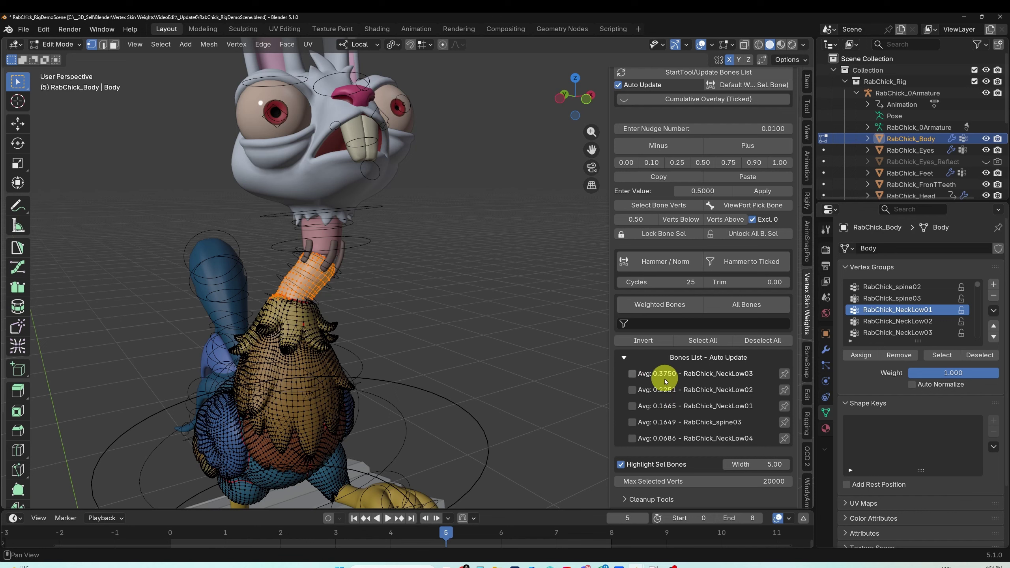
left_click(320, 277)
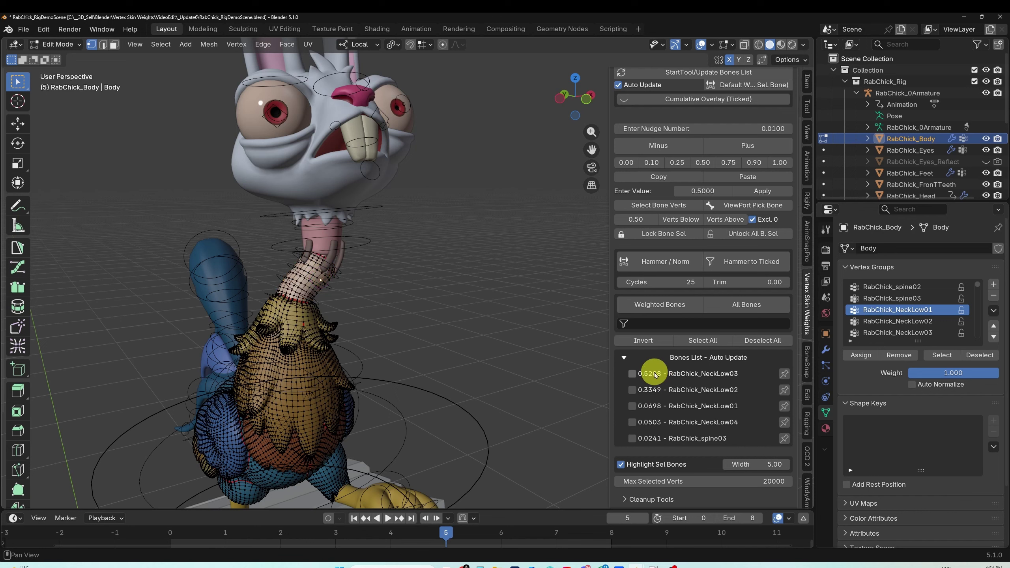
scroll(715, 399, "down", 5)
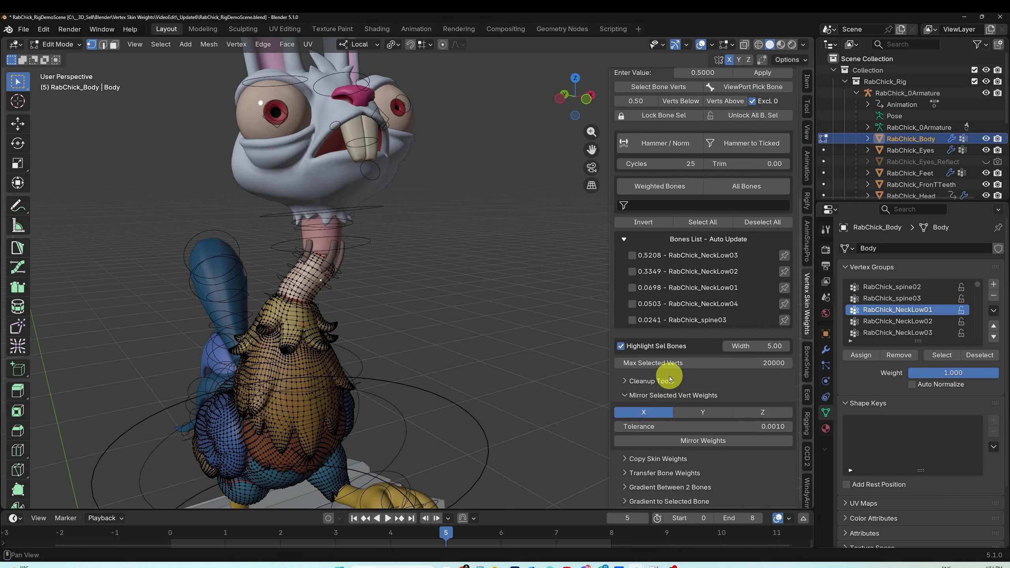
scroll(714, 378, "up", 8)
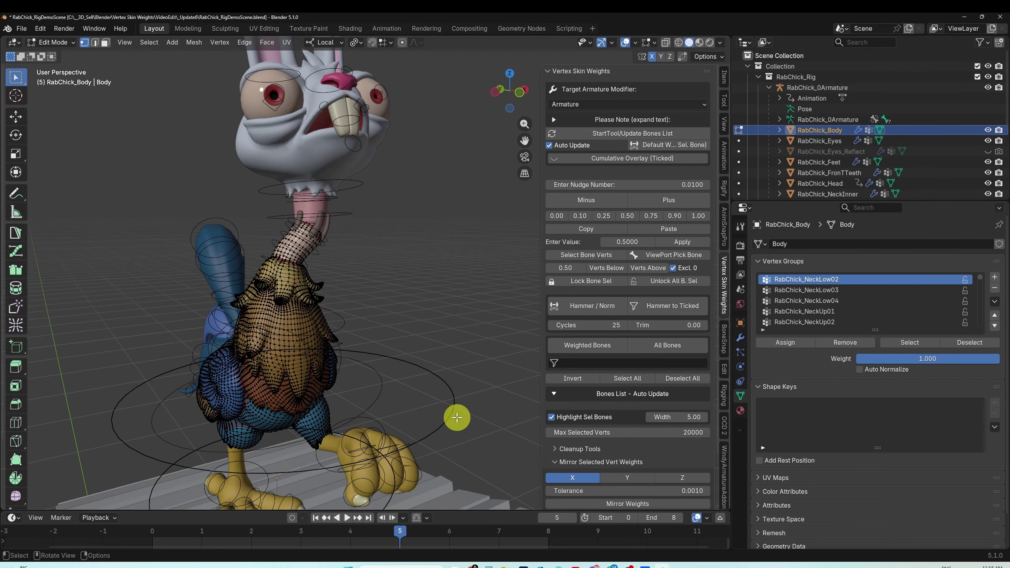
Step: Start the Vertex Skin Weights tool on the body mesh to update its bones list
mouse_move(421, 347)
middle_mouse_down()
mouse_move(412, 357)
mouse_move(435, 354)
mouse_move(423, 349)
middle_mouse_up()
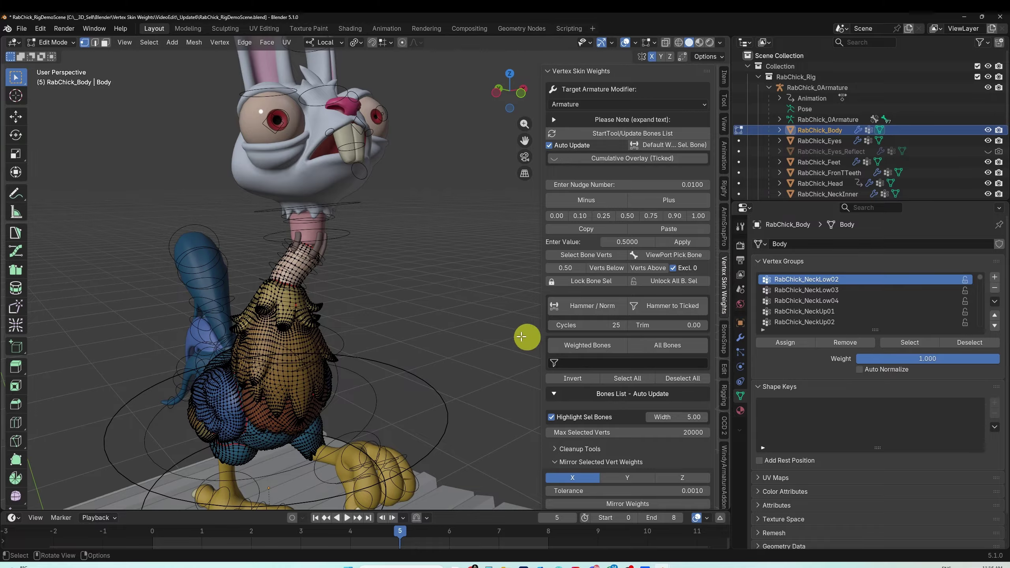
middle_click_drag(465, 331, 465, 296)
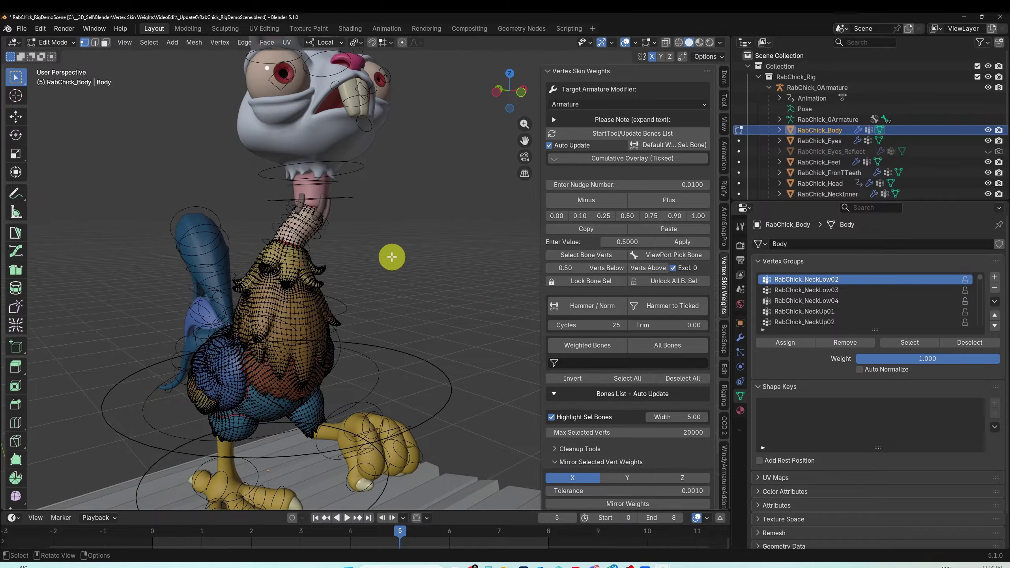
mouse_move(392, 257)
middle_mouse_down()
mouse_move(379, 260)
mouse_move(405, 246)
middle_mouse_up()
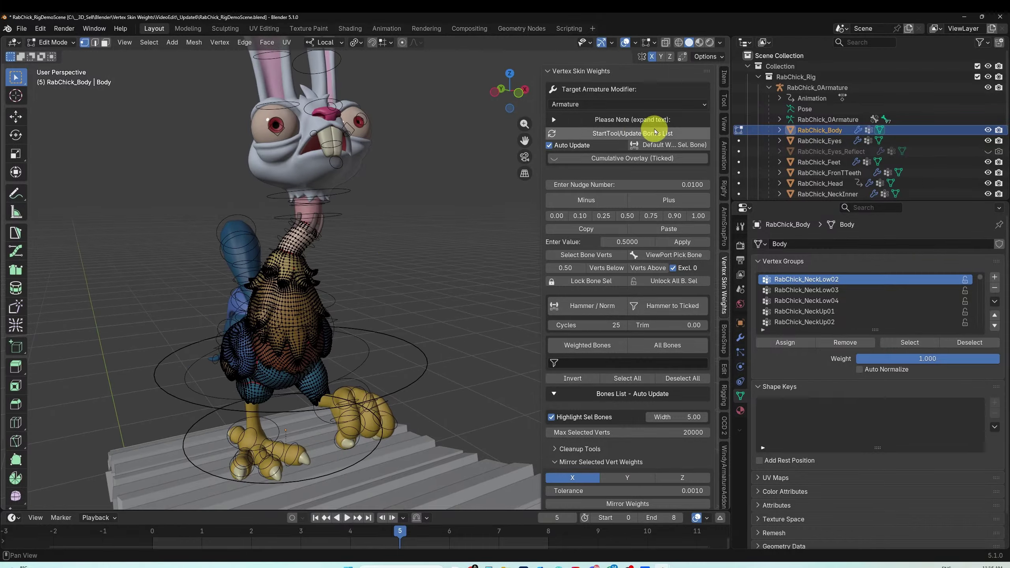
left_click(636, 134)
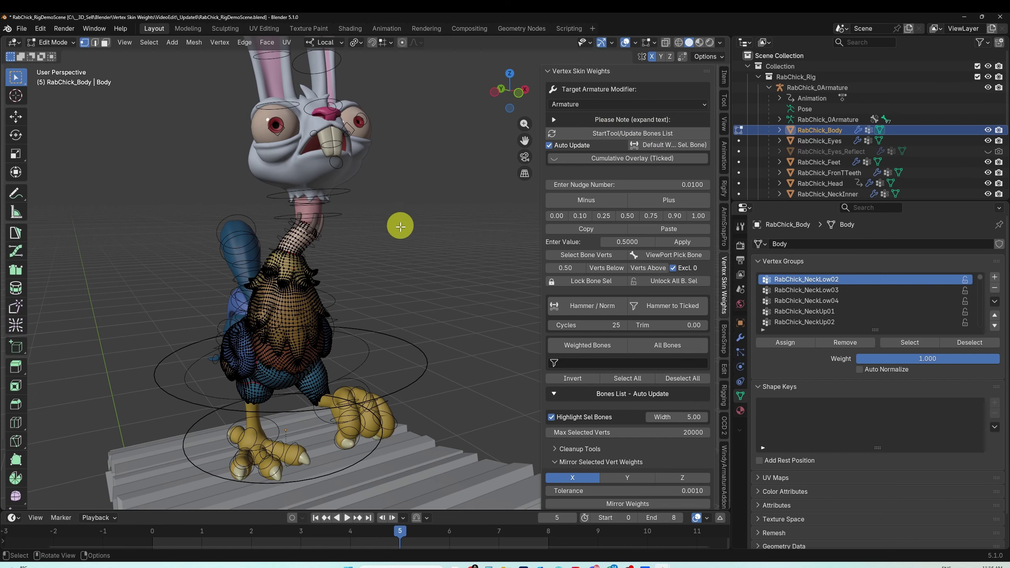
Step: Scrub the animation back to frame 2 to show the character in a different pose
middle_click_drag(400, 226, 426, 236)
left_click_drag(401, 530, 244, 532)
middle_click_drag(476, 356, 466, 341)
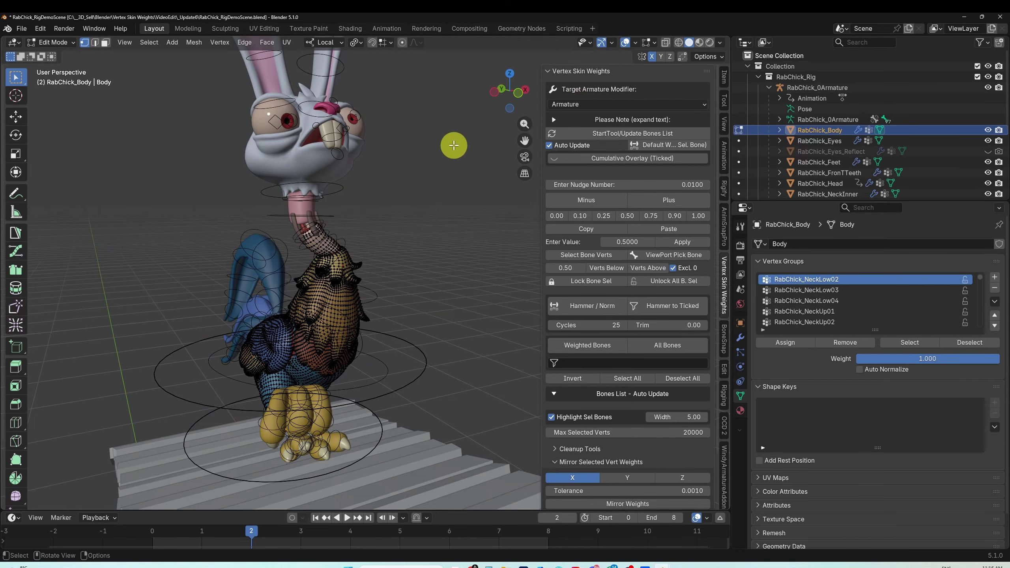
Step: Choose Armature as the target armature modifier for the body mesh
left_click(608, 104)
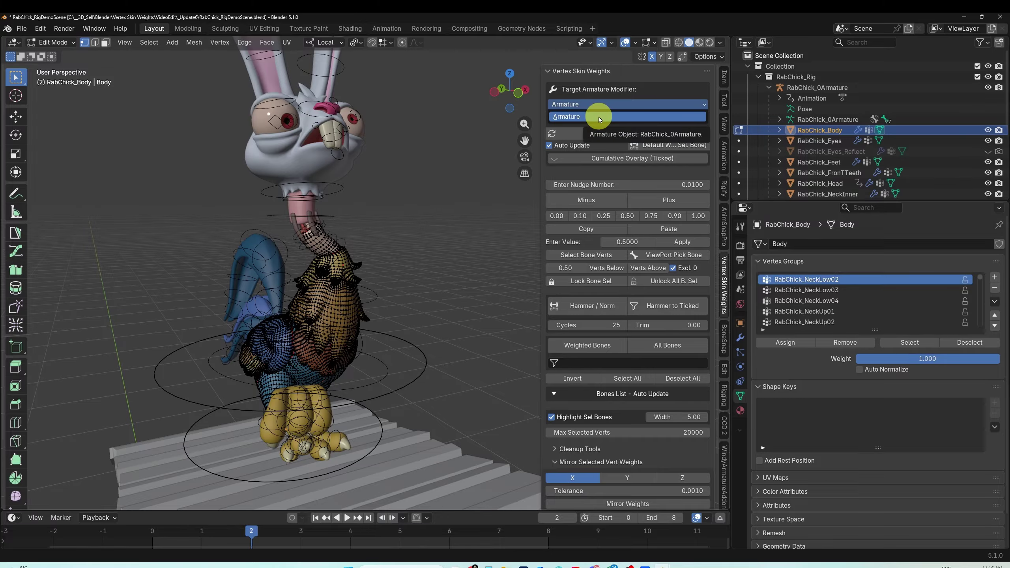
left_click(598, 117)
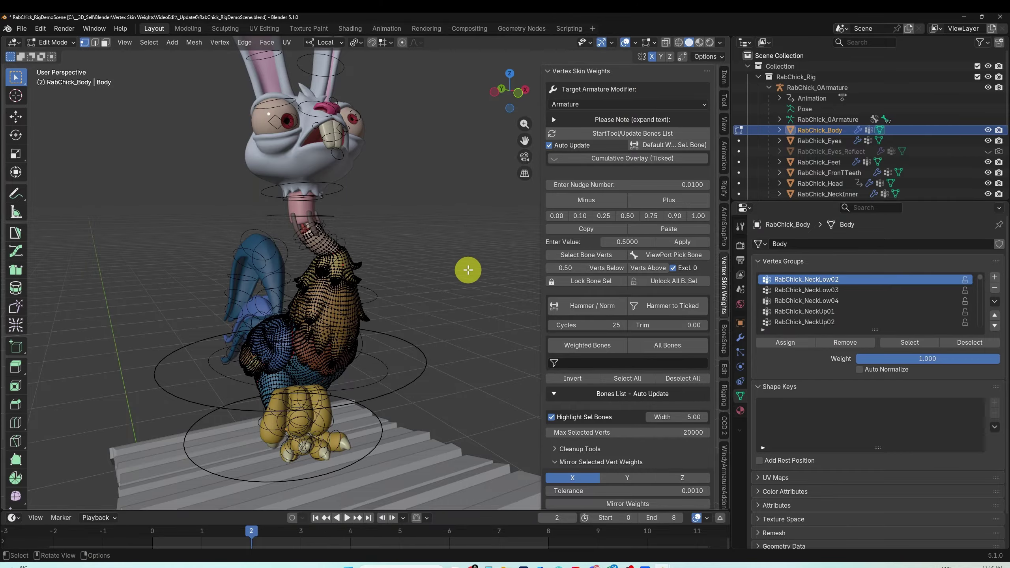
middle_click_drag(468, 270, 464, 273)
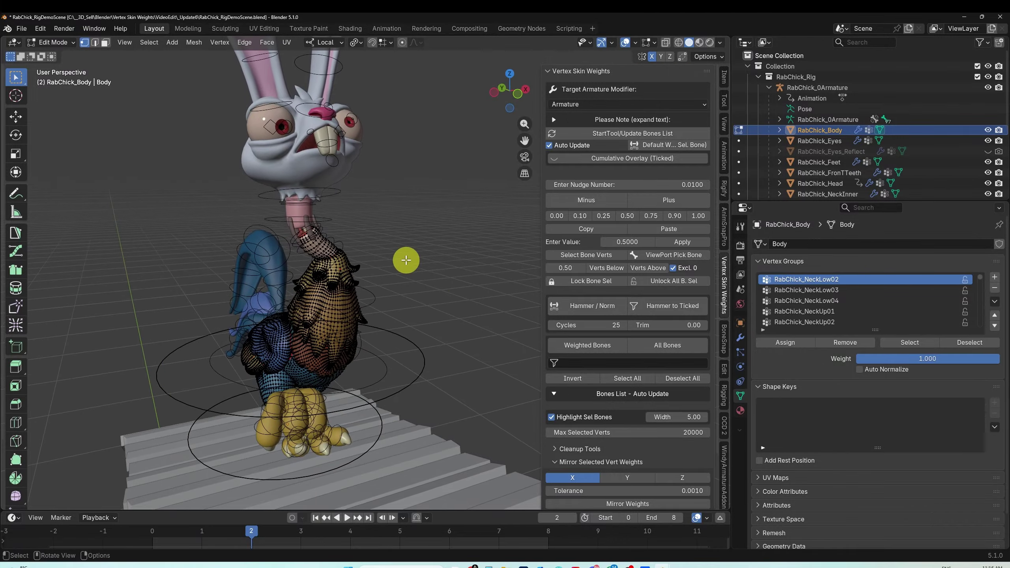
Step: Select single vertices on the upper chest, mid chest and neck to read each one's bone weights
left_click(336, 265)
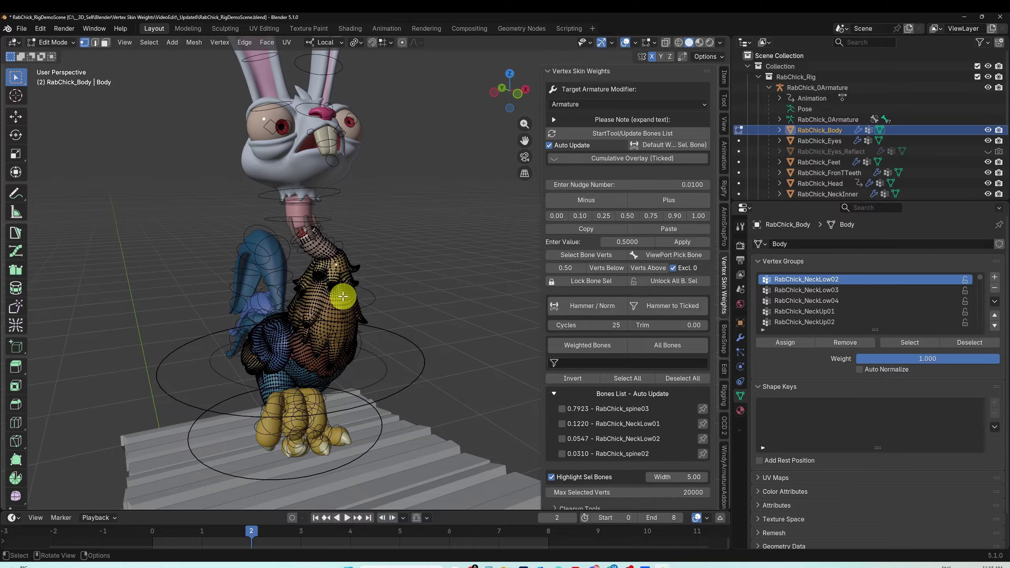
left_click(341, 296)
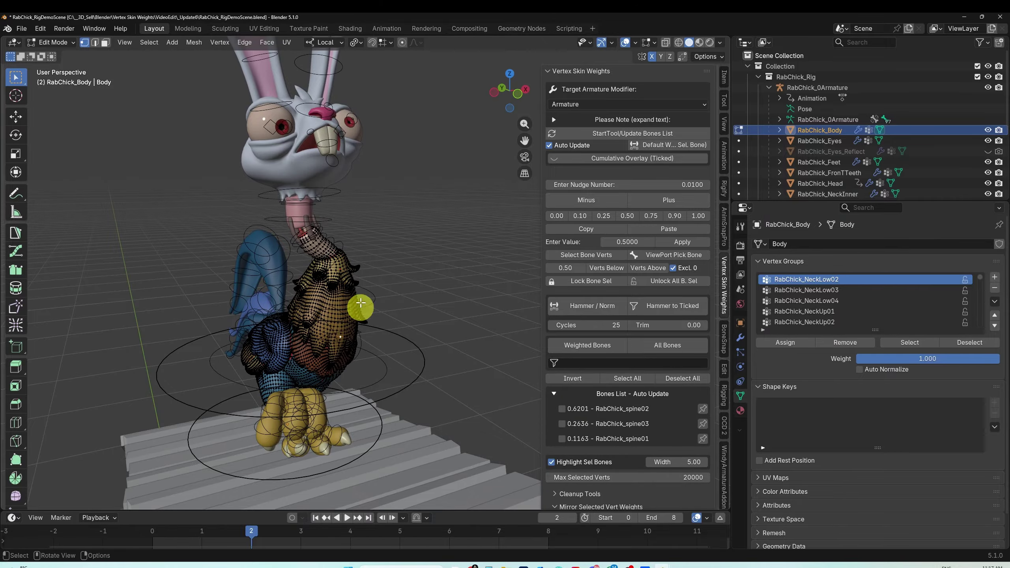
left_click(322, 247)
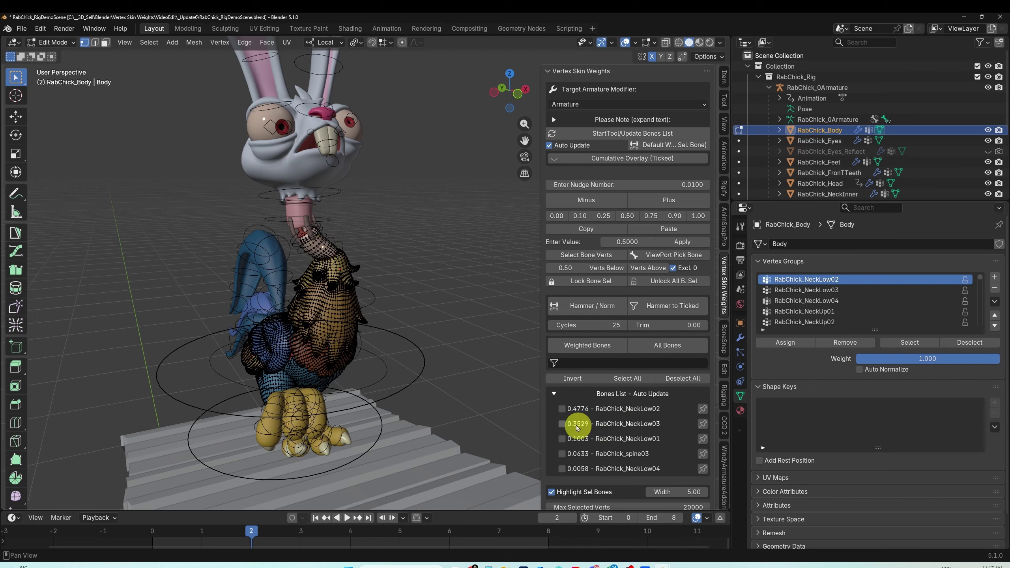
Step: Select different areas of the neck, chest and whole body to examine their average bone weights, then clear the selection
left_click_drag(384, 256, 337, 287)
left_click_drag(361, 237, 302, 271)
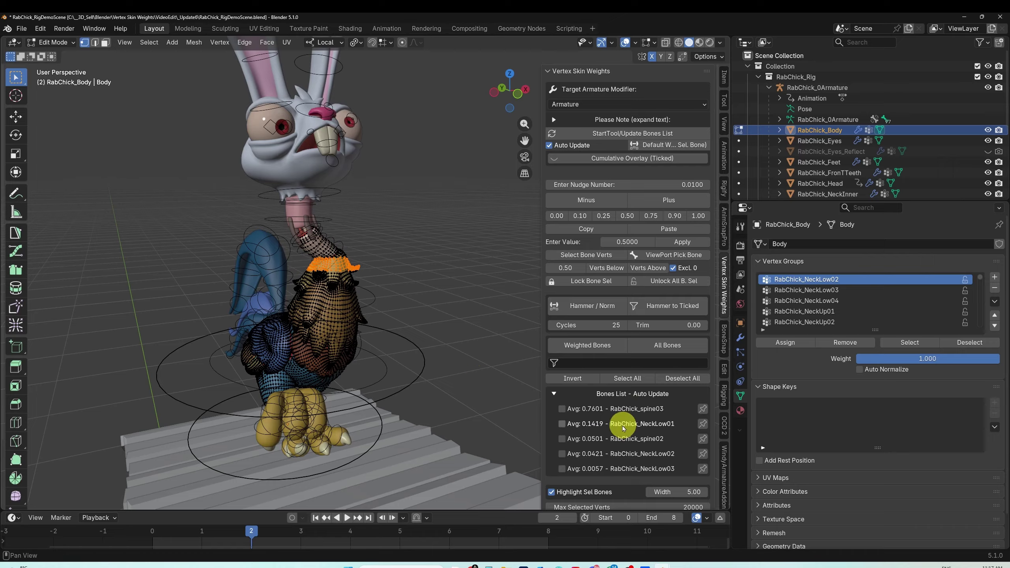
left_click_drag(363, 278, 342, 302)
left_click_drag(399, 326, 345, 342)
left_click_drag(294, 287, 370, 352)
left_click_drag(441, 234, 243, 474)
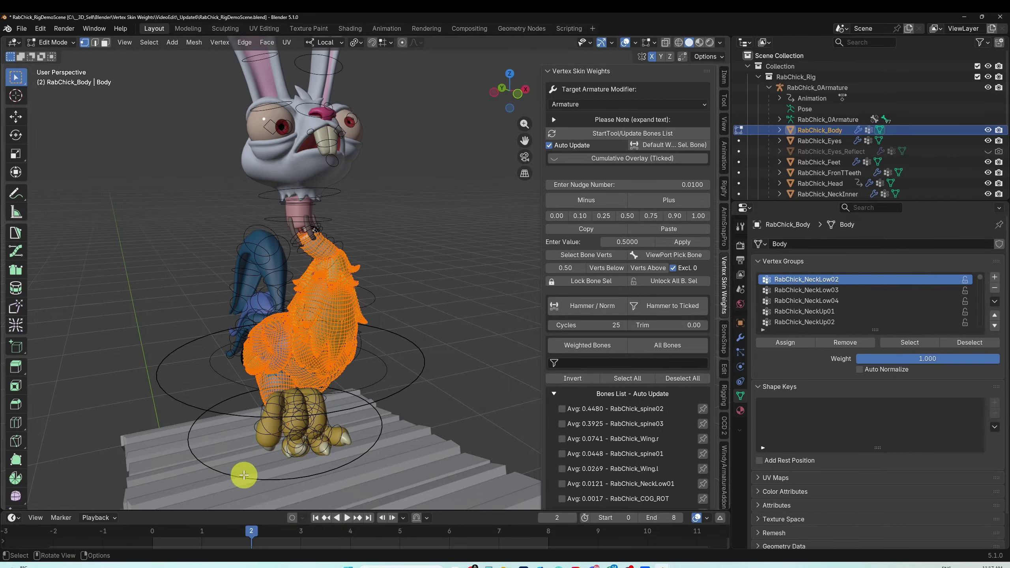
left_click(462, 345)
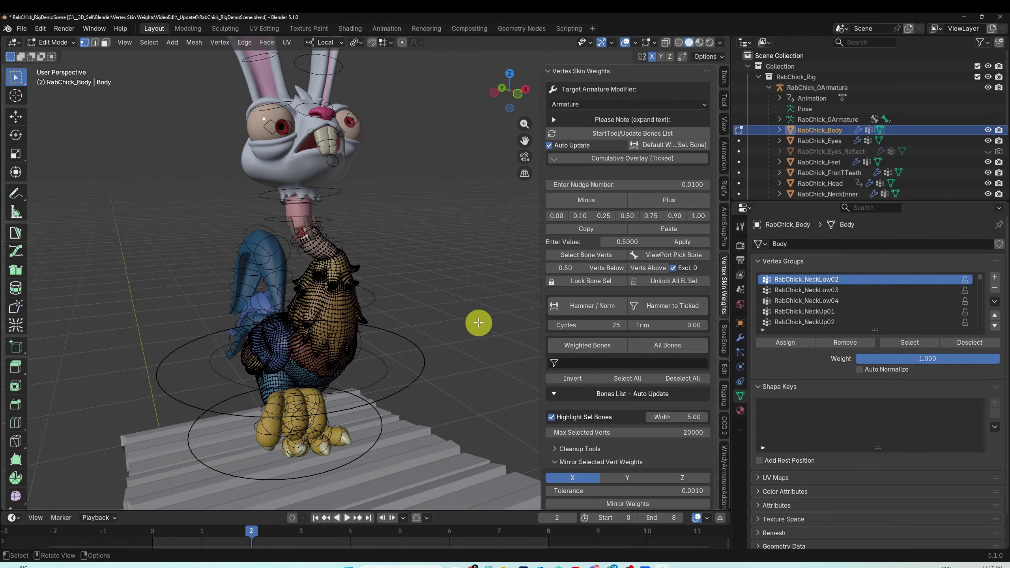
Step: Check the weights of a front chest patch and single chest vertices, ticking spine03 and spine02 to highlight their bones
left_click_drag(383, 270, 337, 304)
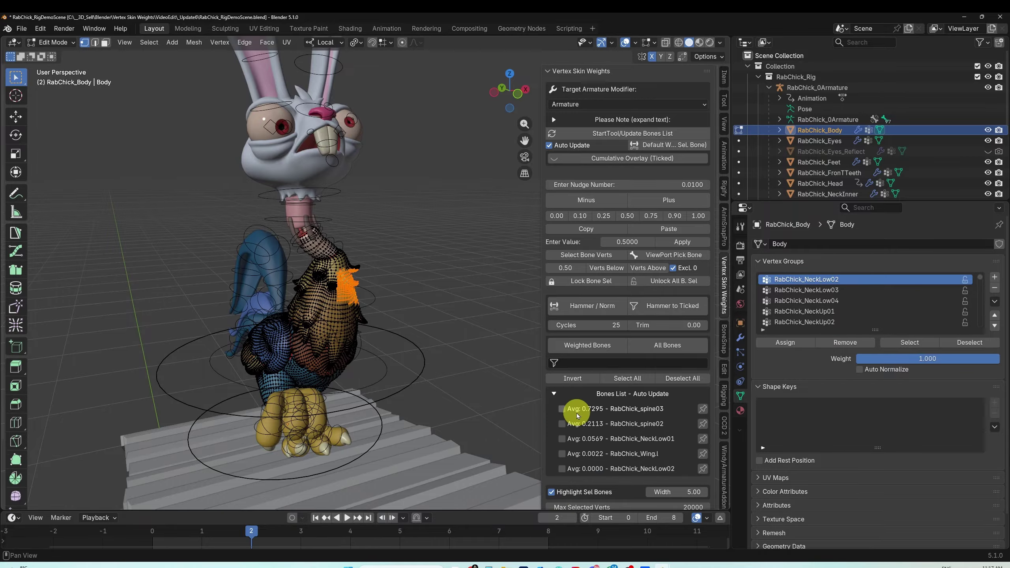
left_click(342, 305)
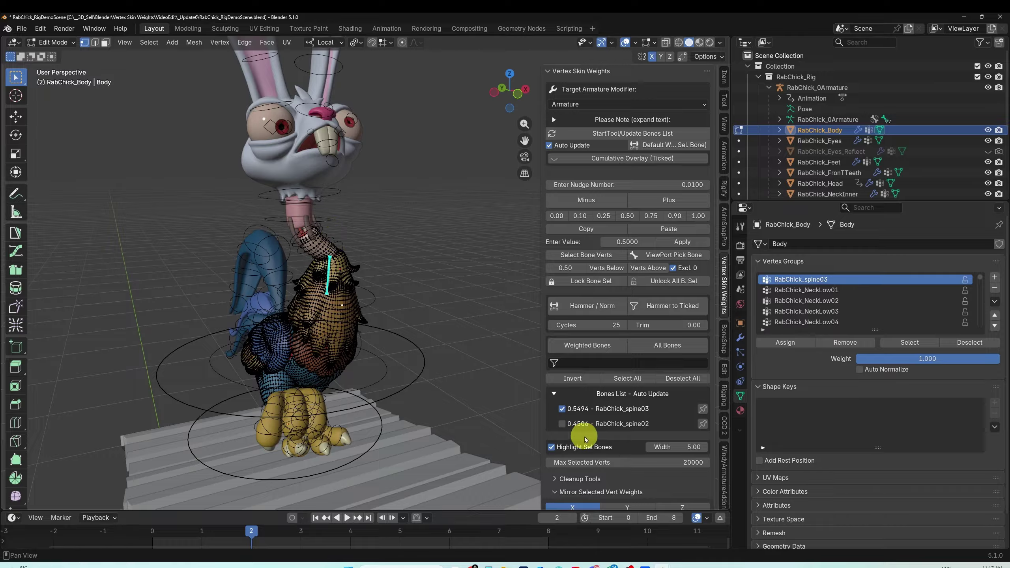
left_click(578, 424)
left_click(336, 290)
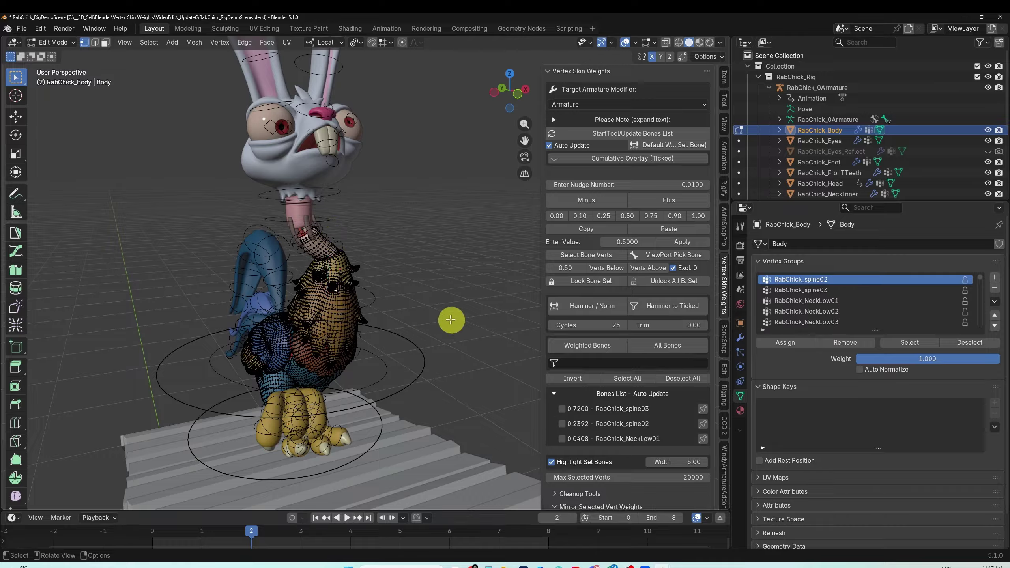
Step: Highlight all three bones weighting the chest vertex, then select the neck and upper chest area and tick spine03 and NeckLow03
left_click(578, 410)
left_click(576, 438)
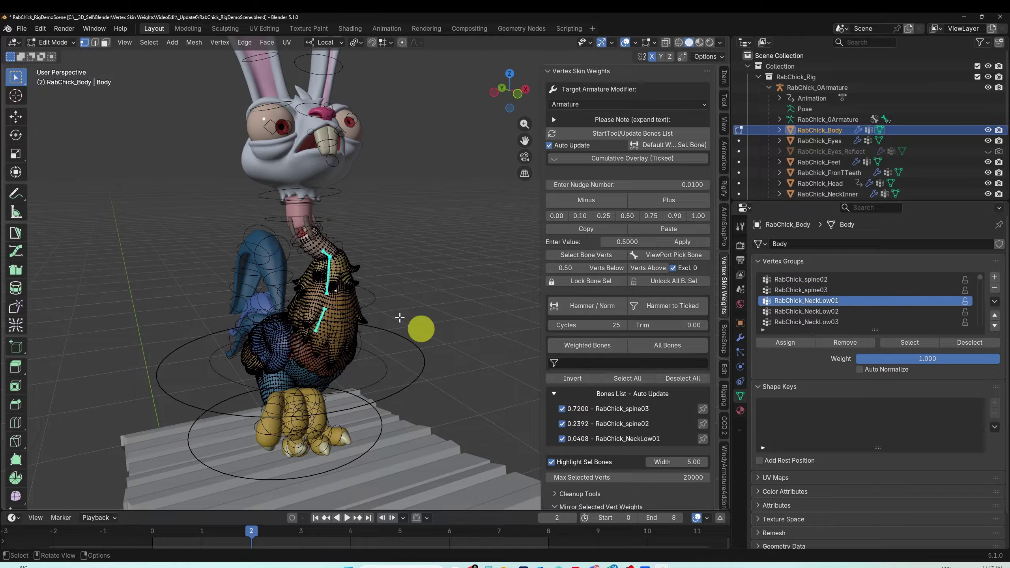
left_click(393, 271)
left_click(278, 272)
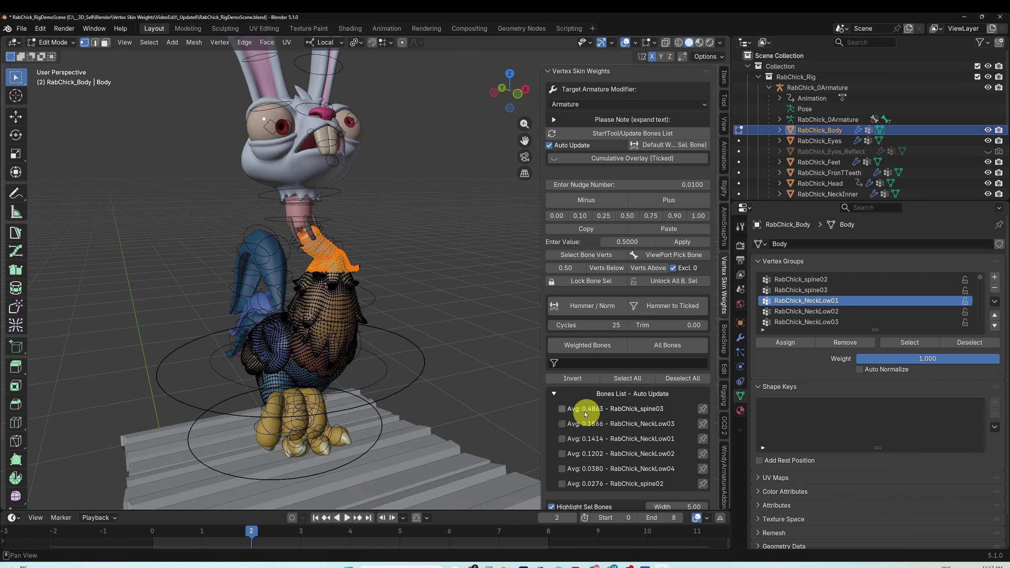
left_click(581, 410)
left_click(579, 424)
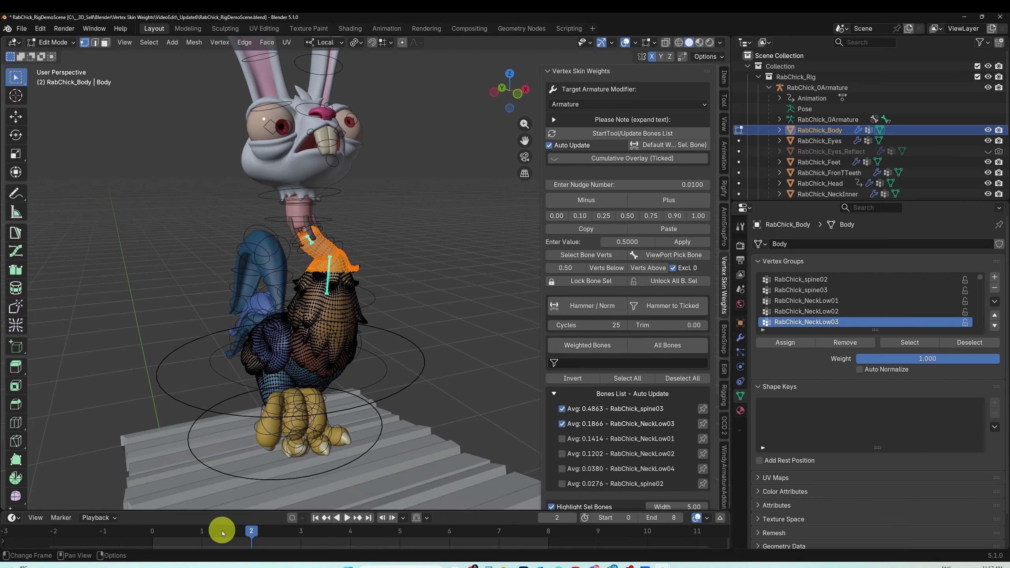
Step: Move the animation to frame 6 and also highlight NeckLow01, NeckLow02, NeckLow04 and spine02 for the selected area
left_click_drag(252, 531, 450, 539)
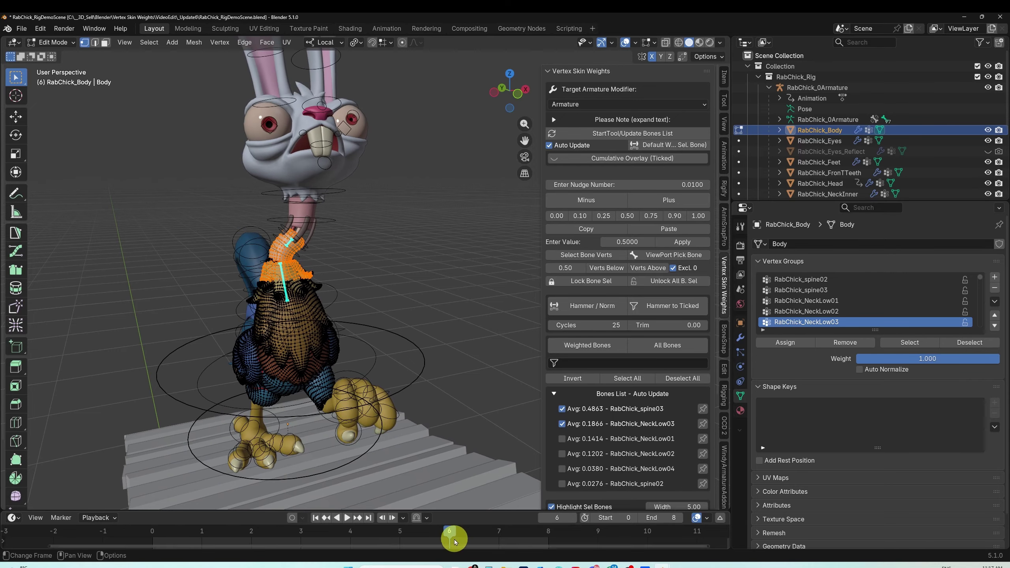
left_click(570, 438)
left_click(575, 453)
left_click(575, 470)
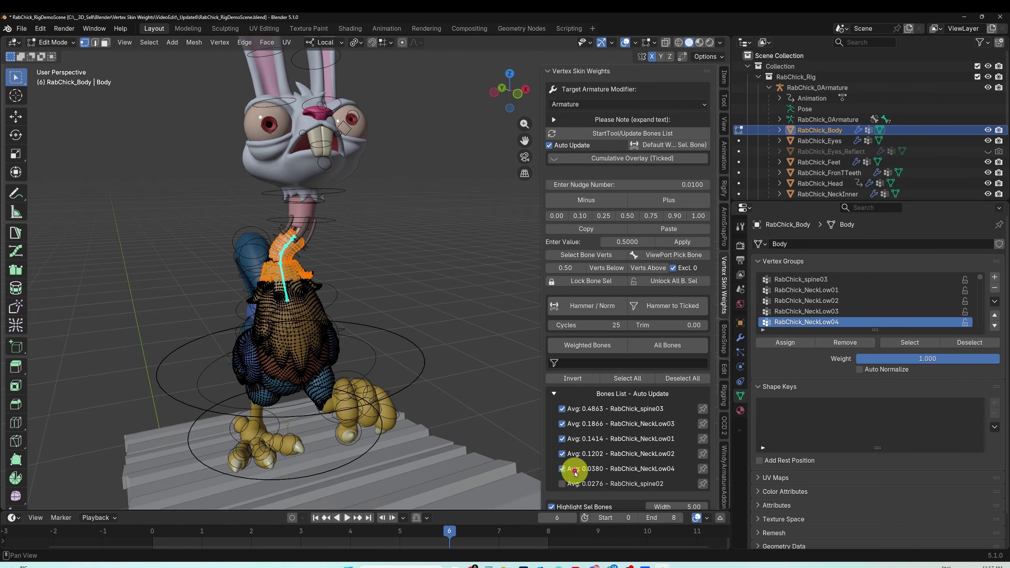
left_click(572, 485)
Step: Untick every bone in the weights list, from spine03 down to spine02, and inspect the body mesh up close
middle_click_drag(472, 341, 491, 349)
scroll(423, 334, "up", 4)
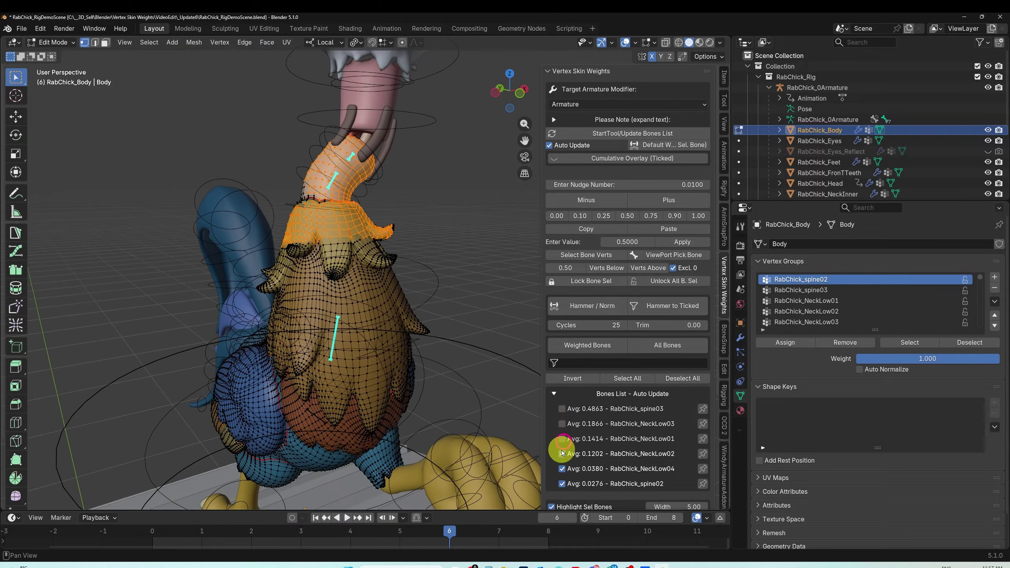
left_click(560, 483)
middle_click_drag(434, 318, 415, 323)
middle_click_drag(423, 285, 389, 291, "shift")
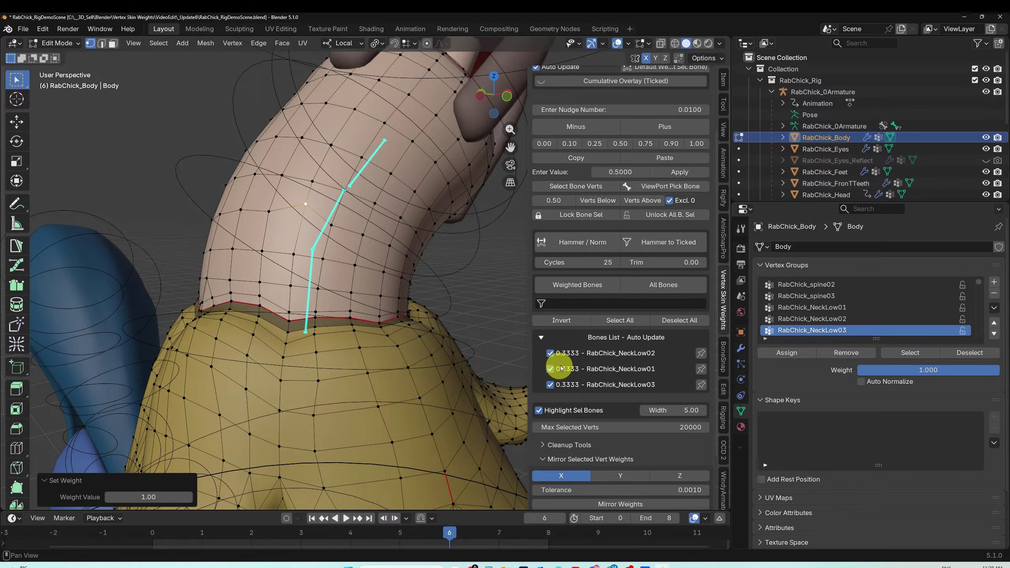
Step: Untick NeckLow03 and set the neck vertex's NeckLow02 and NeckLow01 weights to 0.10, 0.25 and 0.10 again
left_click(550, 385)
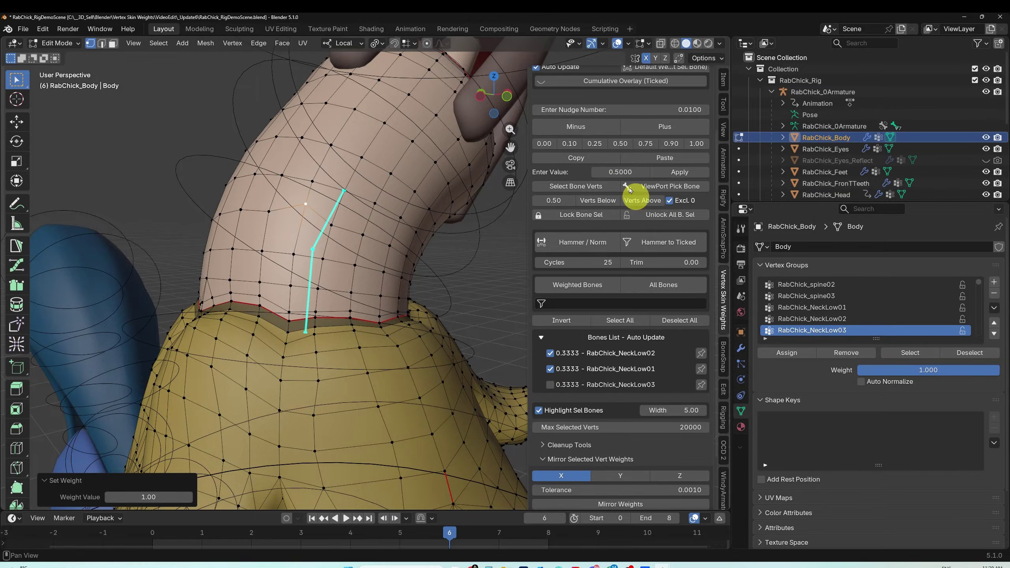
left_click(570, 143)
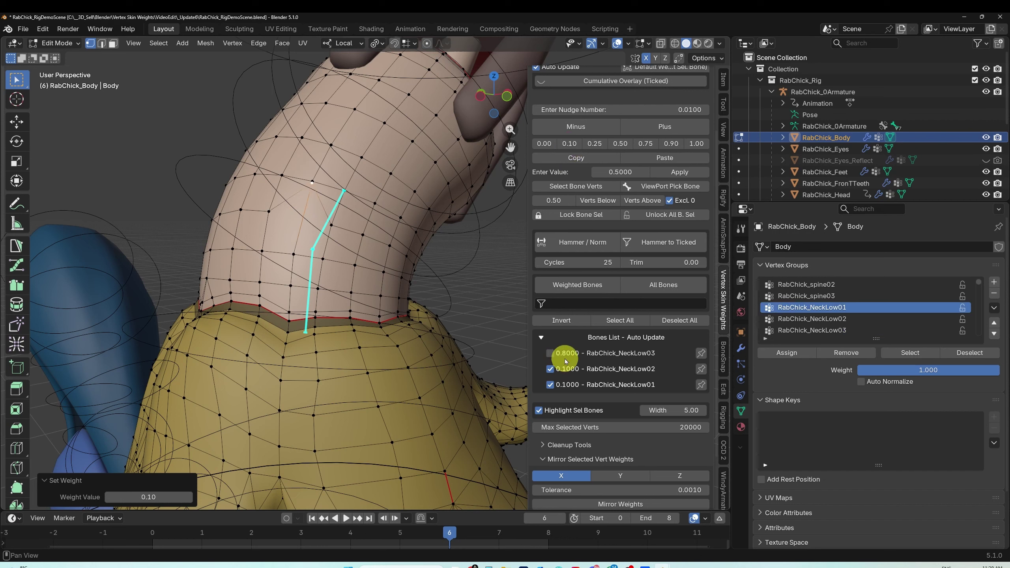
left_click(596, 144)
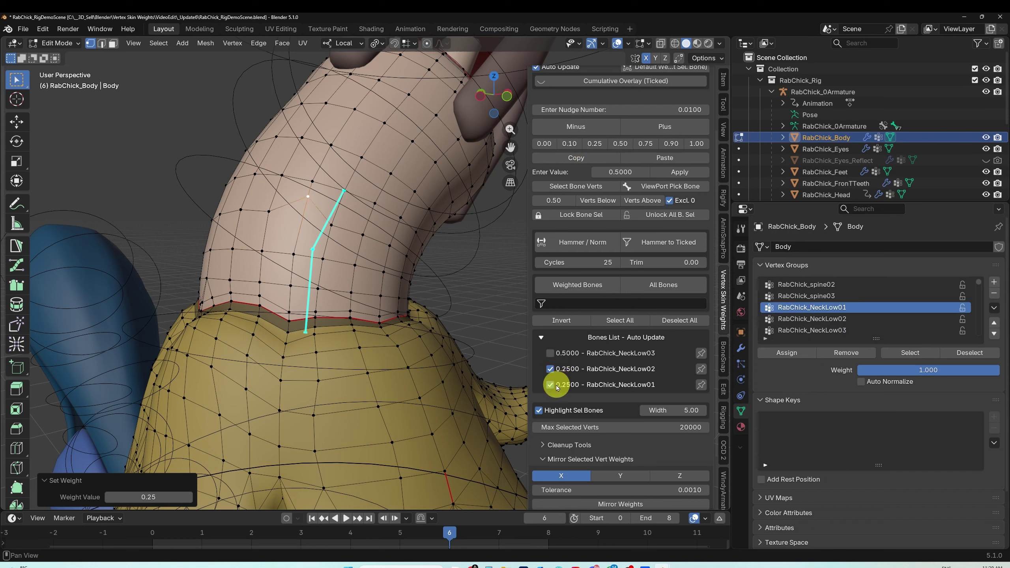
left_click(571, 144)
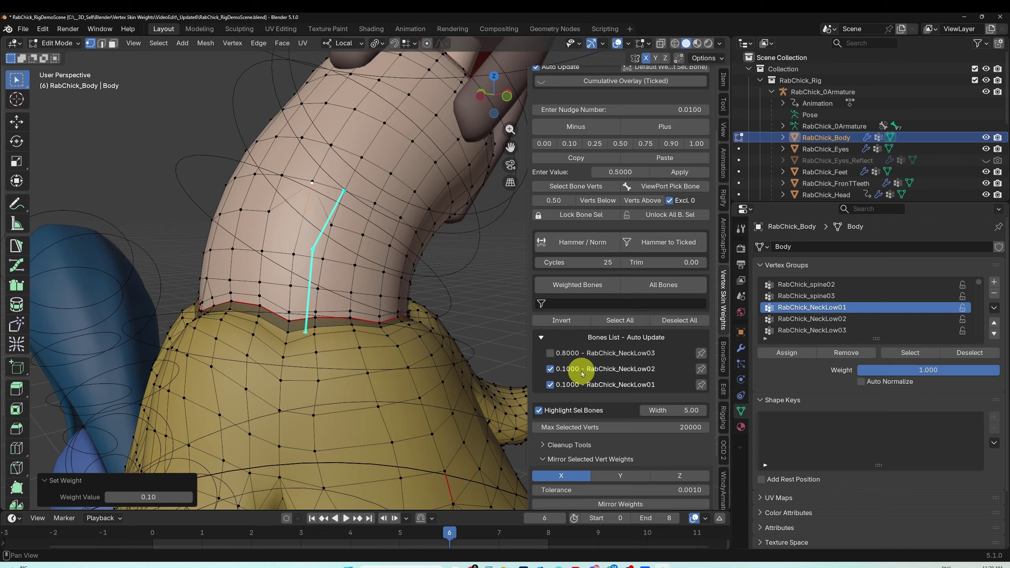
Step: Set the neck vertex's weight with the 0.50 and 0.10 presets, then apply the custom value 0.5000 to NeckLow02
left_click(621, 144)
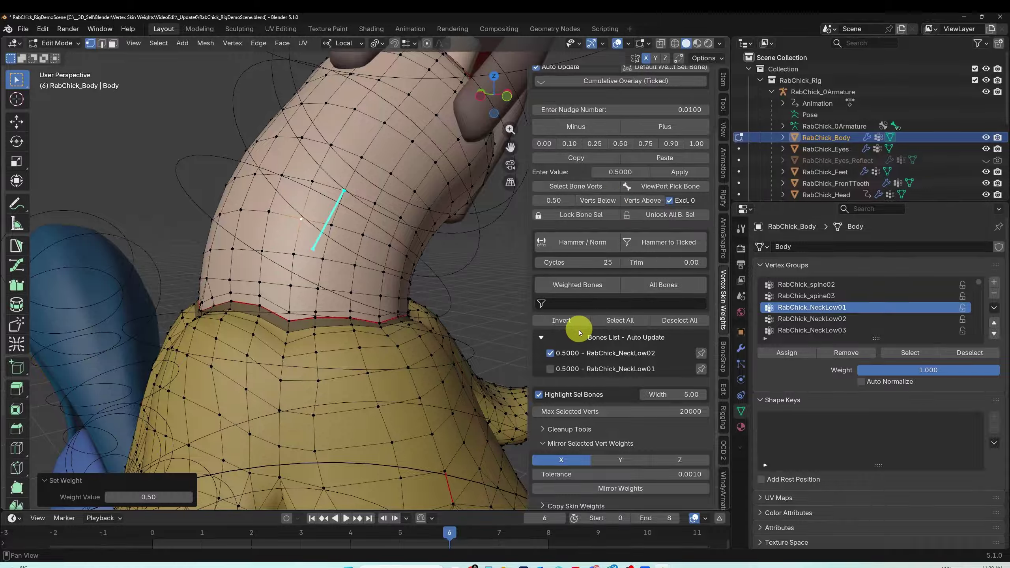
left_click(569, 143)
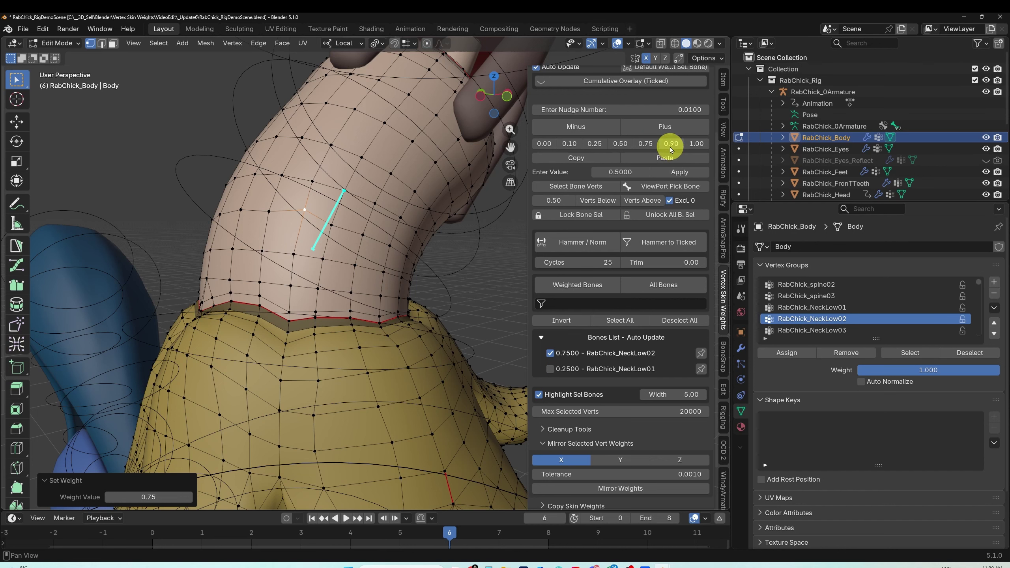
left_click(679, 175)
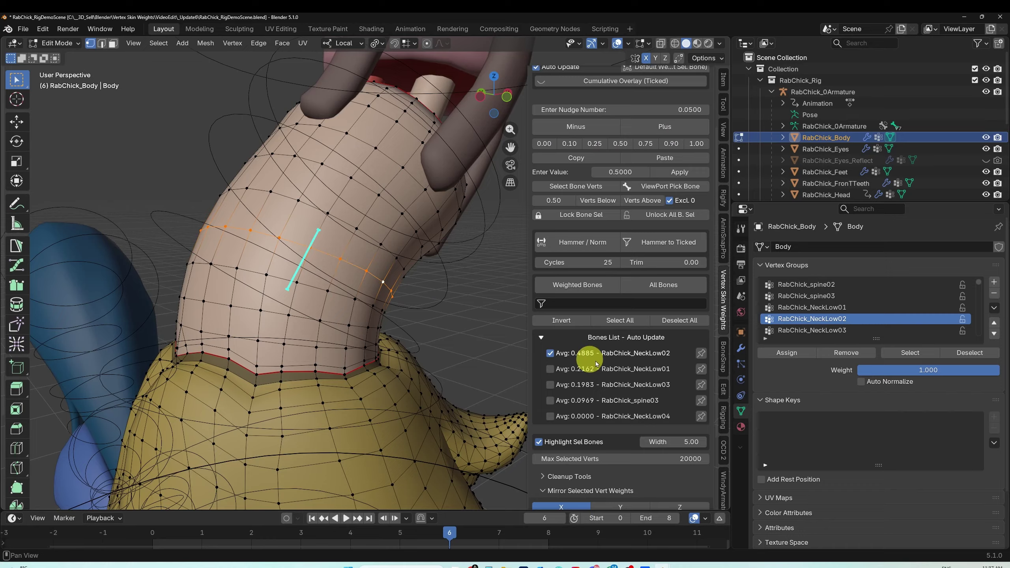
Step: Nudge the neck edge loop's NeckLow02 weights up and back down in 0.05 increments
left_click(661, 131)
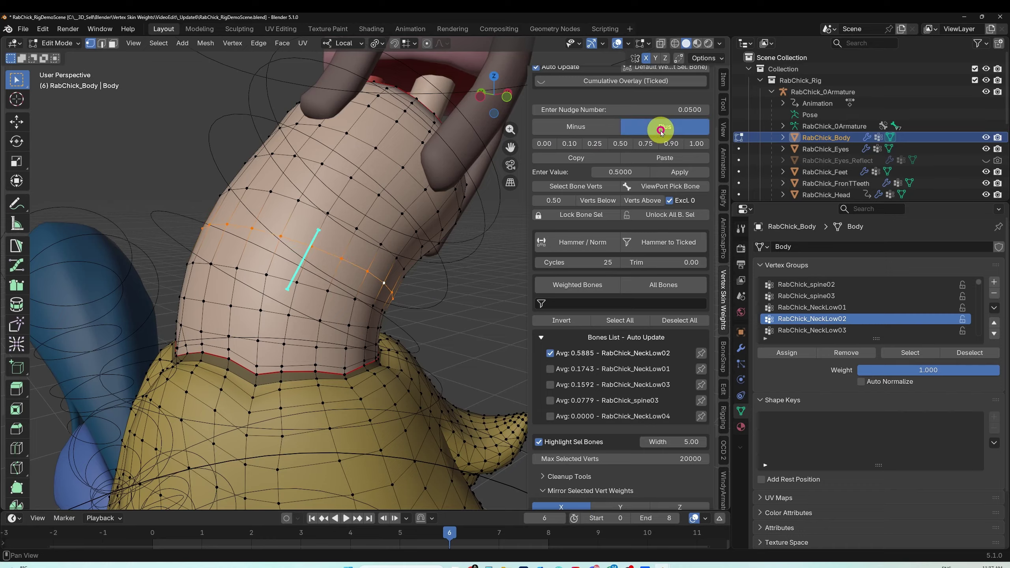
left_click(581, 132)
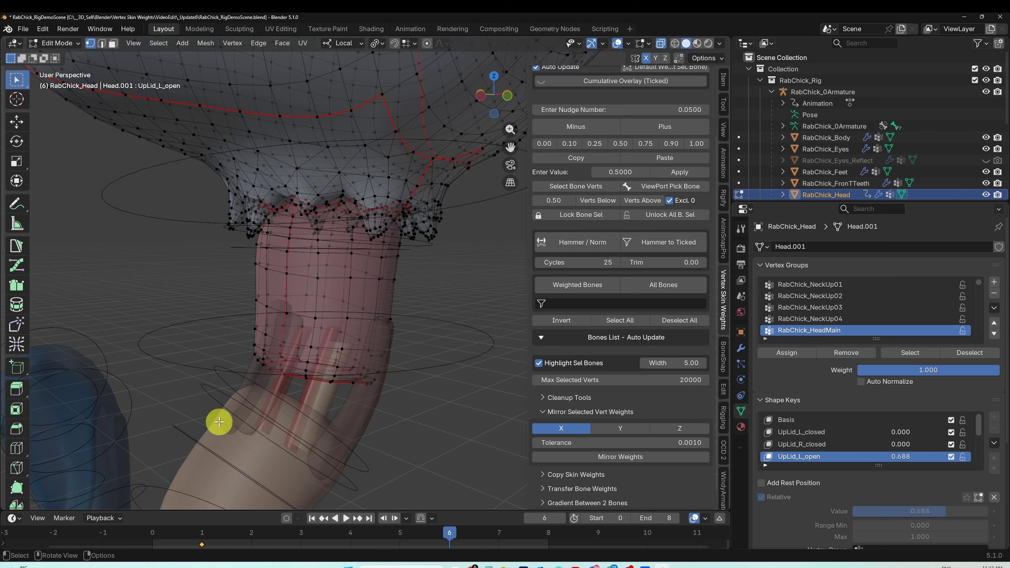
Step: Select the lower end of the head mesh's neck and set its NeckUp04 and HeadMain weights to 0.00
left_click_drag(184, 433, 433, 287)
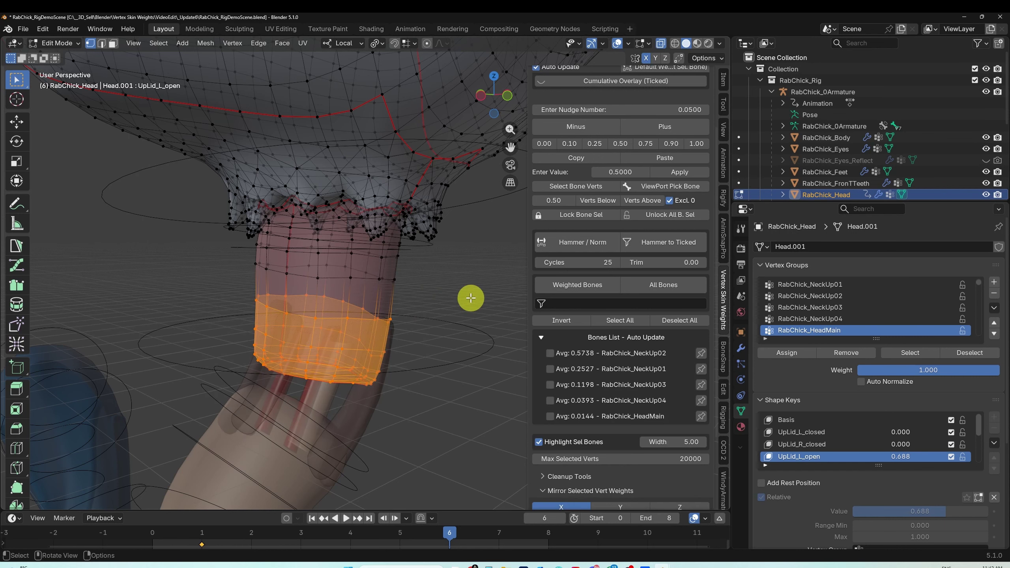
left_click(563, 401)
left_click(561, 416)
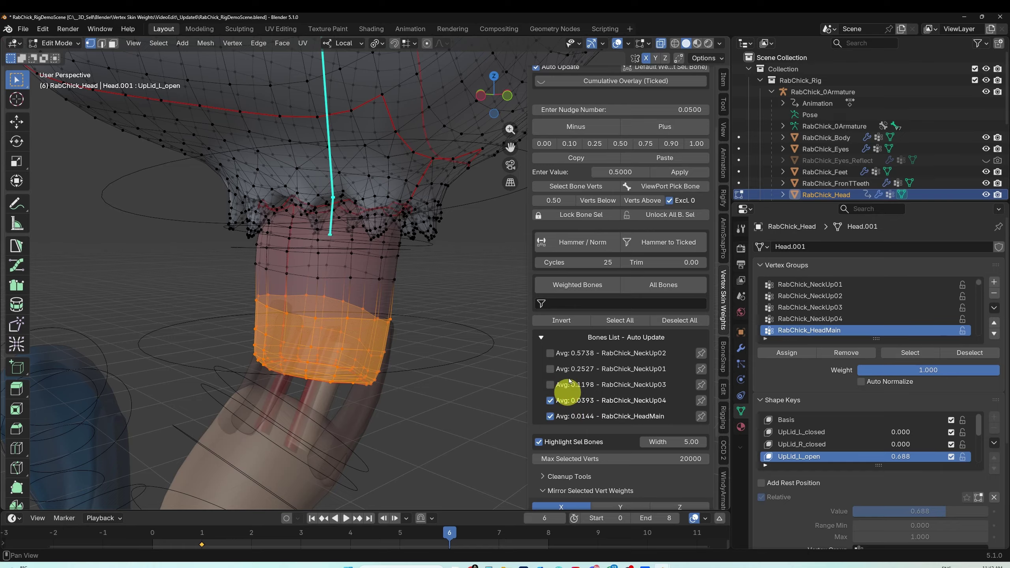
left_click(544, 144)
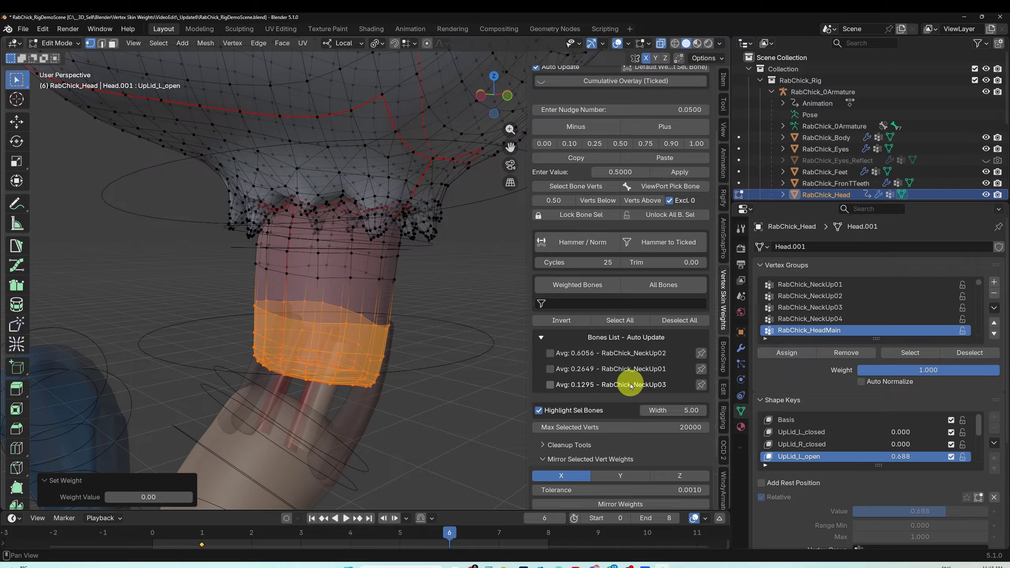
Step: Tick only NeckUp02 and set its weight on the selected neck vertices to 1.00
left_click(586, 358)
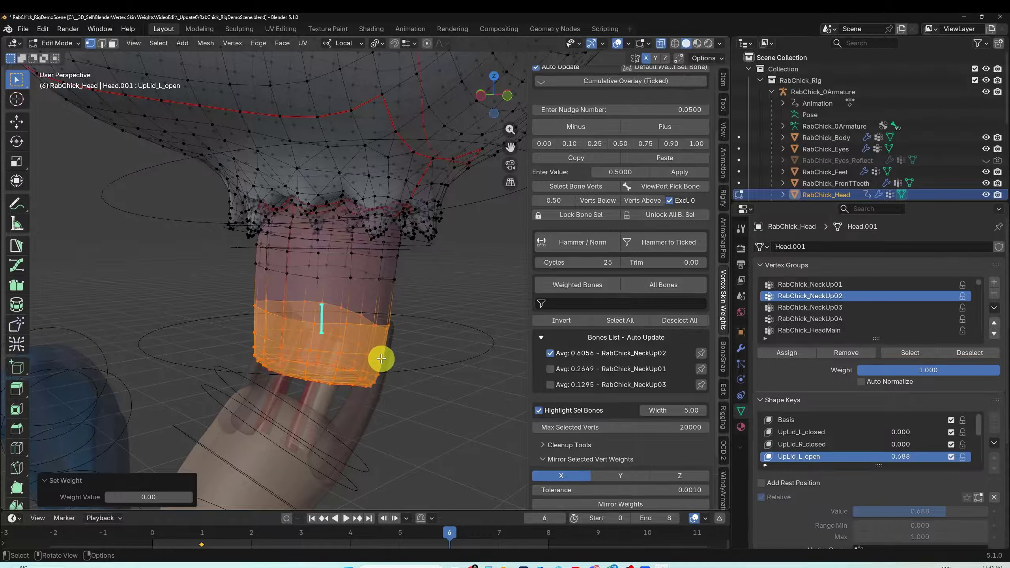
left_click(695, 144)
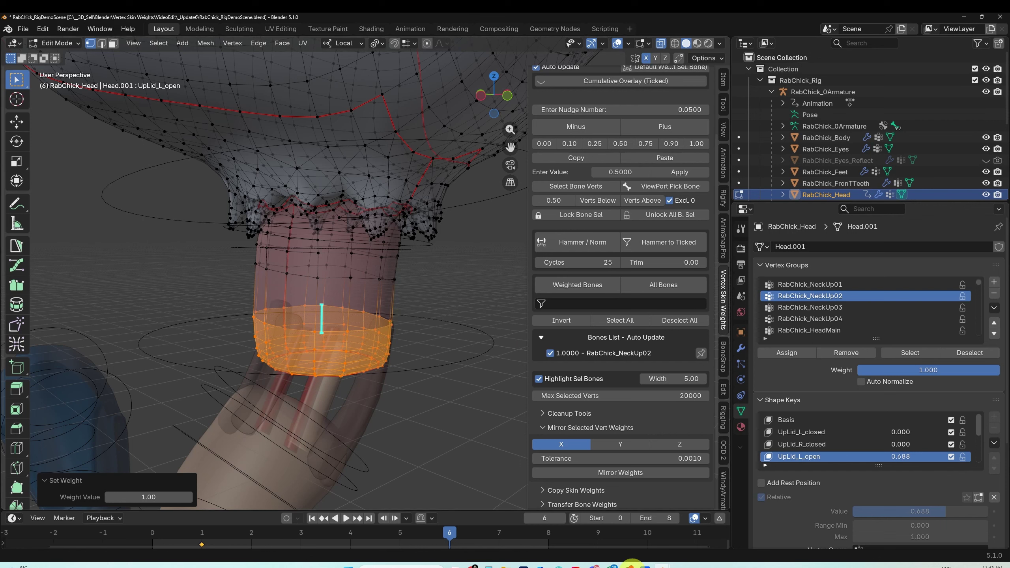
Step: List all bones, tick NeckUp01 and NeckLow04 alongside NeckUp02, apply 1.00, then set NeckUp02 and NeckLow04 to 0.50
mouse_move(629, 564)
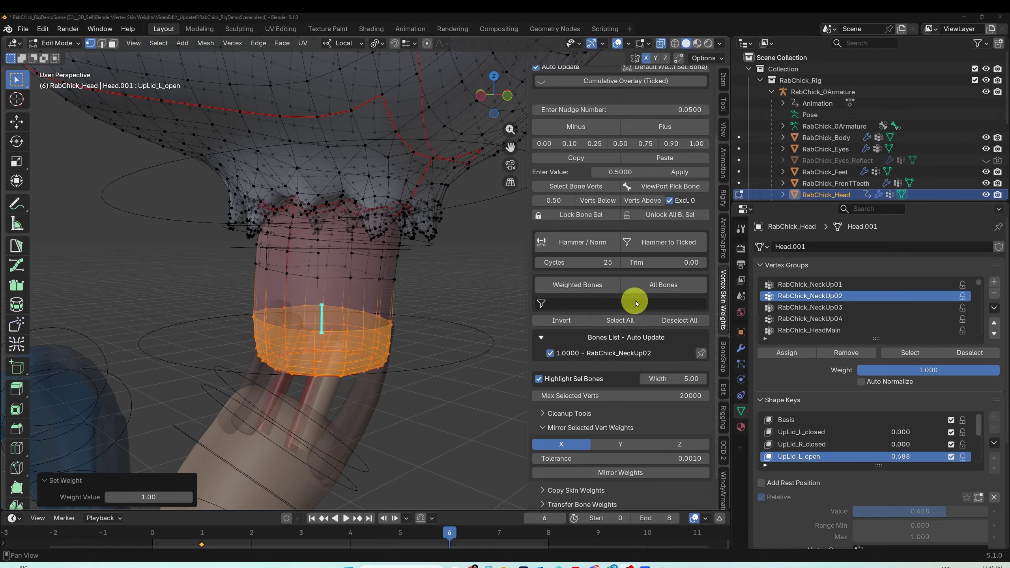
left_click(663, 285)
left_click(550, 368)
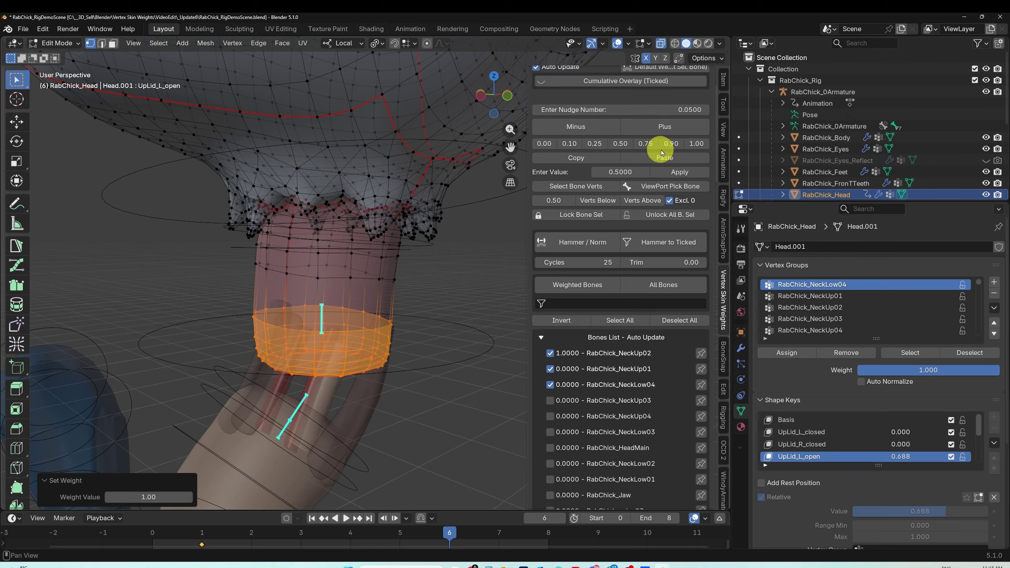
left_click(692, 144)
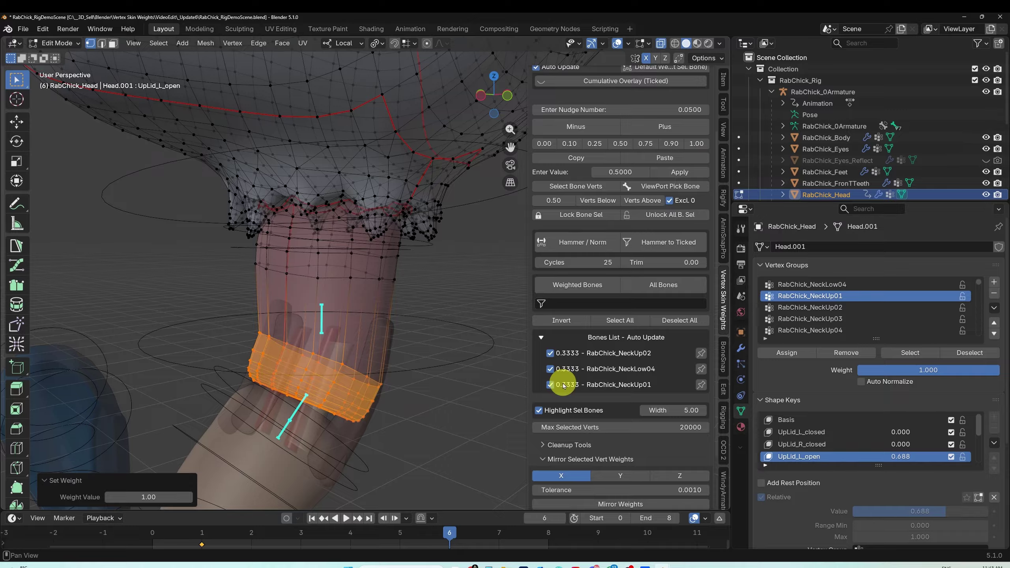
left_click(619, 144)
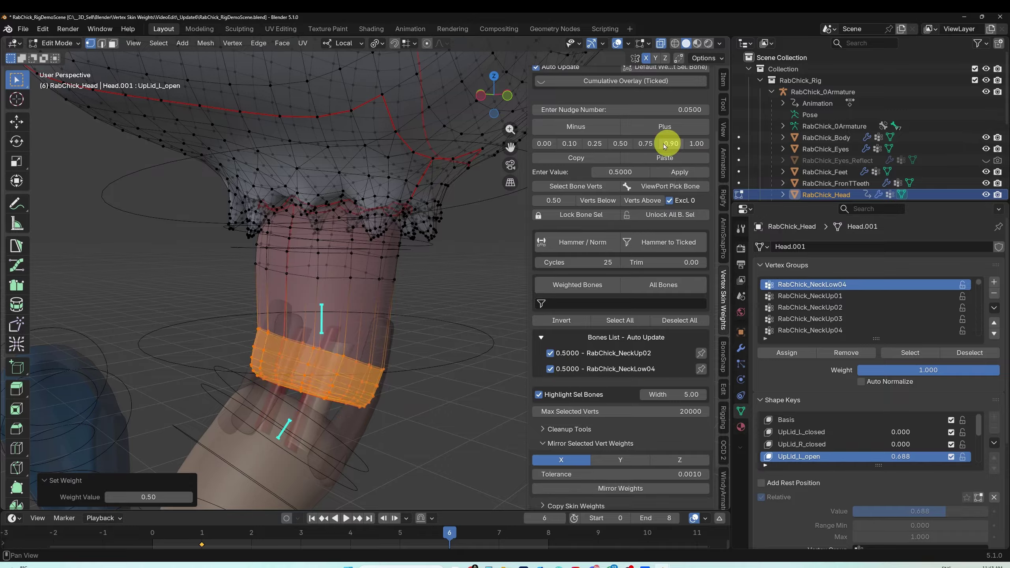
Step: List all bones again, tick NeckUp01 alongside NeckUp02 and NeckLow04, and apply a weight of 1.00 to them
left_click(671, 286)
left_click(553, 384)
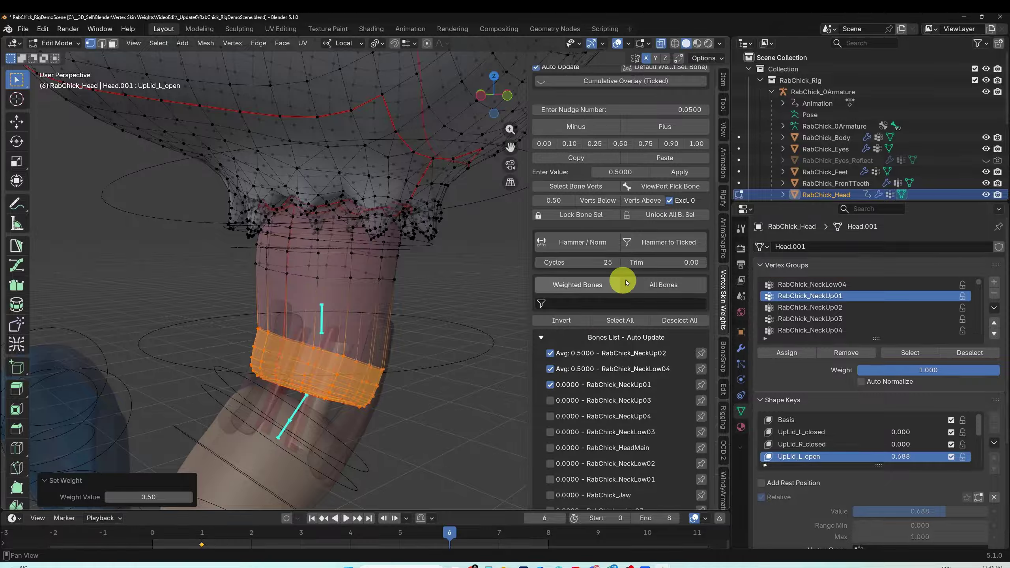
left_click(697, 143)
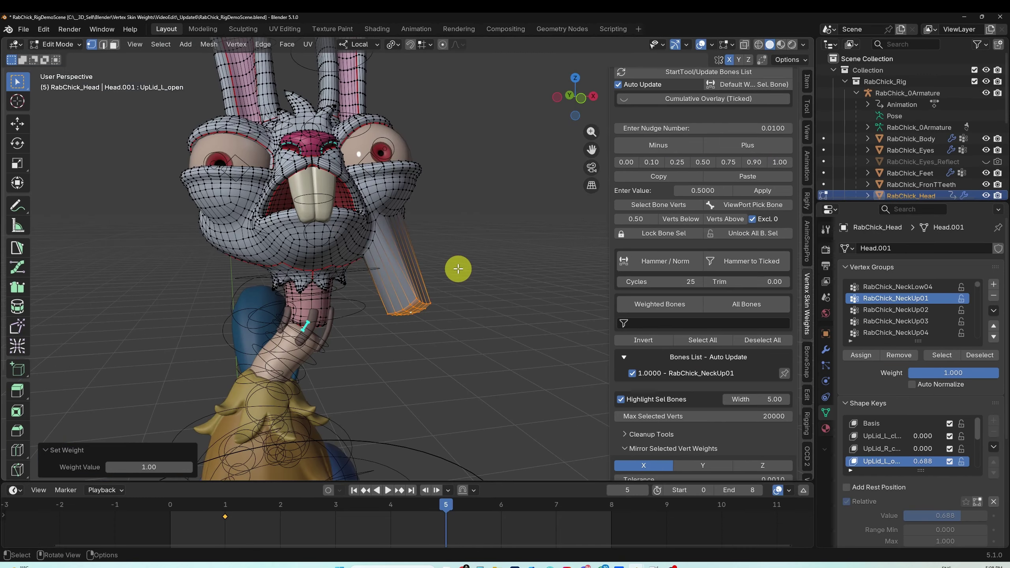
Step: Play and scrub the animation and examine the stray cheek vertices weighted to NeckUp01 from several angles
middle_click_drag(458, 269, 465, 268)
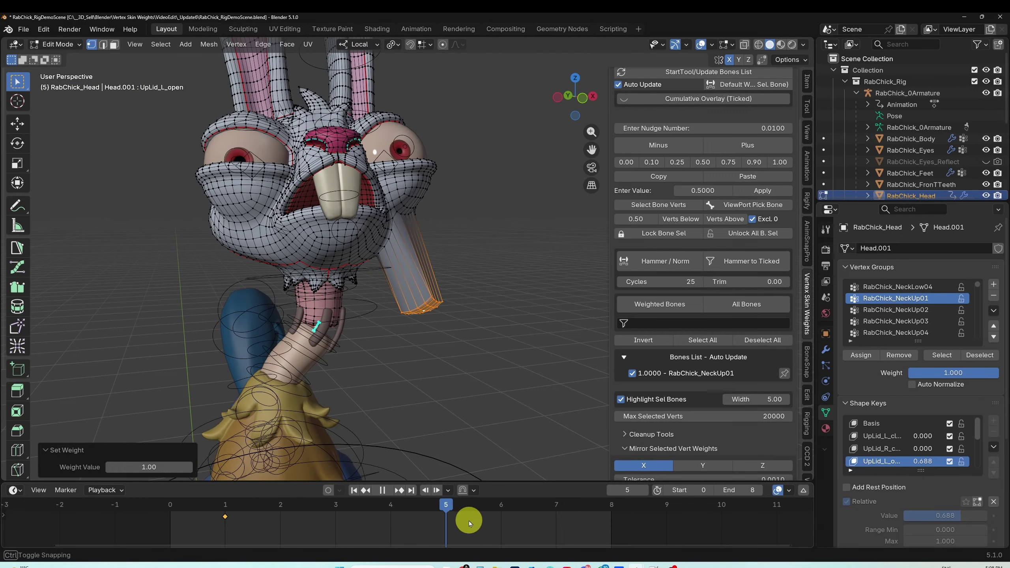
key("space")
middle_click_drag(493, 386, 462, 351)
middle_click_drag(352, 246, 426, 273)
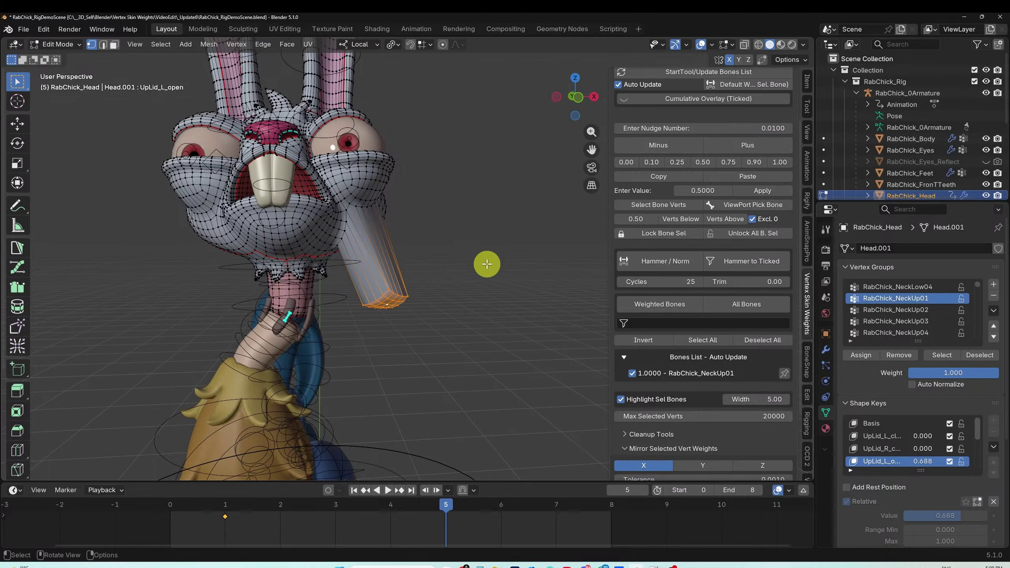
middle_click_drag(485, 266, 498, 266)
mouse_move(446, 510)
left_mouse_down()
mouse_move(367, 515)
mouse_move(462, 501)
mouse_move(497, 513)
mouse_move(277, 498)
mouse_move(489, 493)
mouse_move(384, 493)
mouse_move(470, 493)
mouse_move(453, 495)
left_mouse_up()
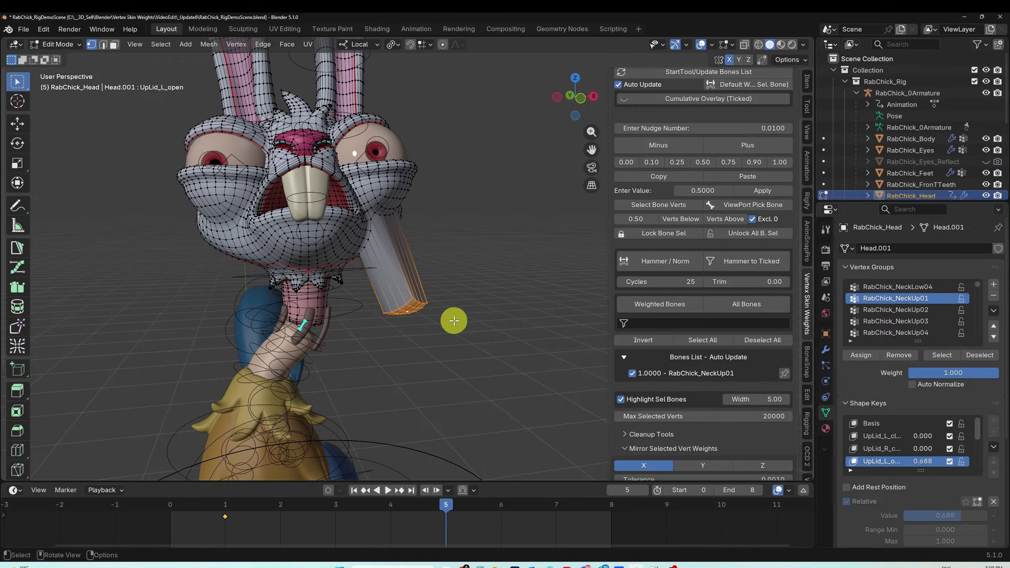
mouse_move(451, 322)
middle_mouse_down()
mouse_move(423, 279)
mouse_move(288, 302)
mouse_move(439, 311)
middle_mouse_up()
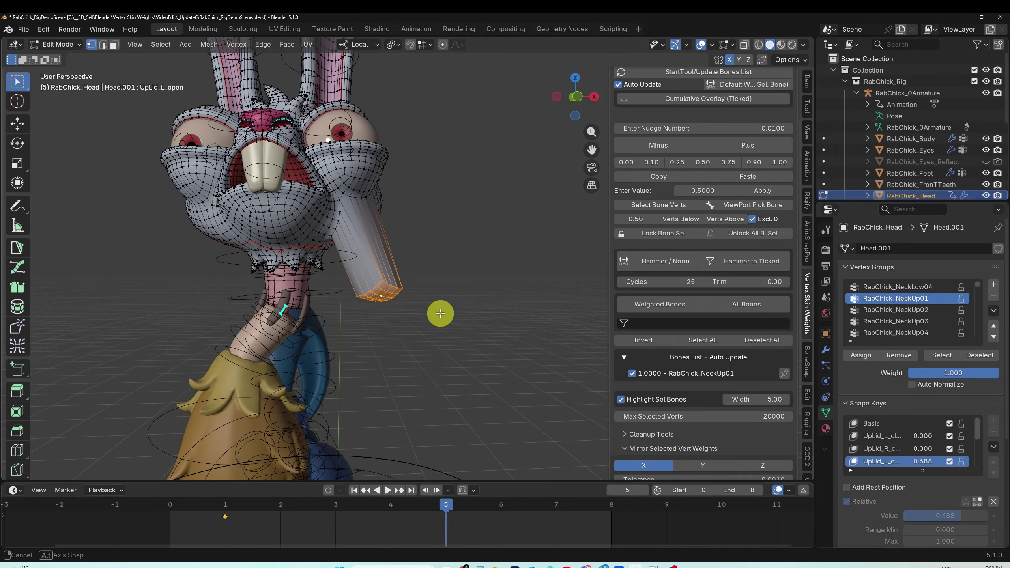
Step: Try Hammer / Norm with 25 cycles on the stray cheek vertices, inspect the cheek, and undo it
left_click(663, 269)
middle_click_drag(428, 259, 383, 254)
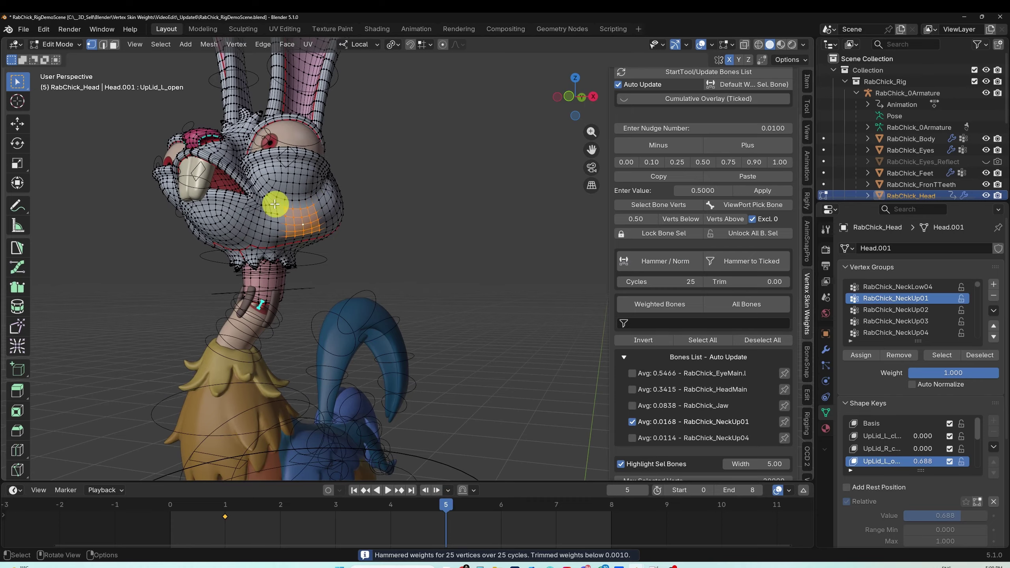
key("e")
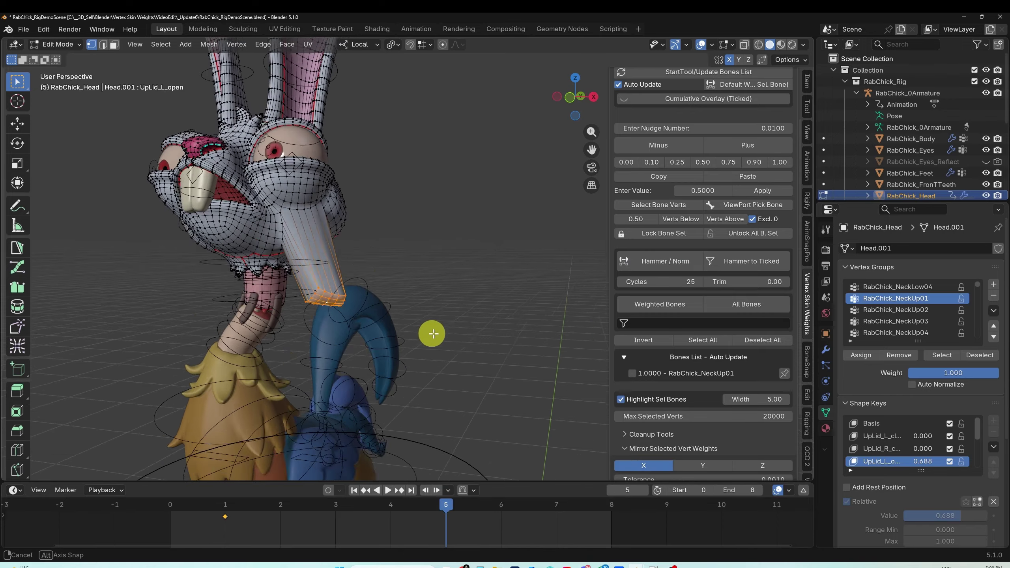
Step: Hammer the stray cheek vertices' weights over 25 cycles and scrub the timeline to check the cheek's deformation
middle_click_drag(433, 333, 427, 274)
middle_click_drag(462, 237, 493, 301)
left_click(676, 267)
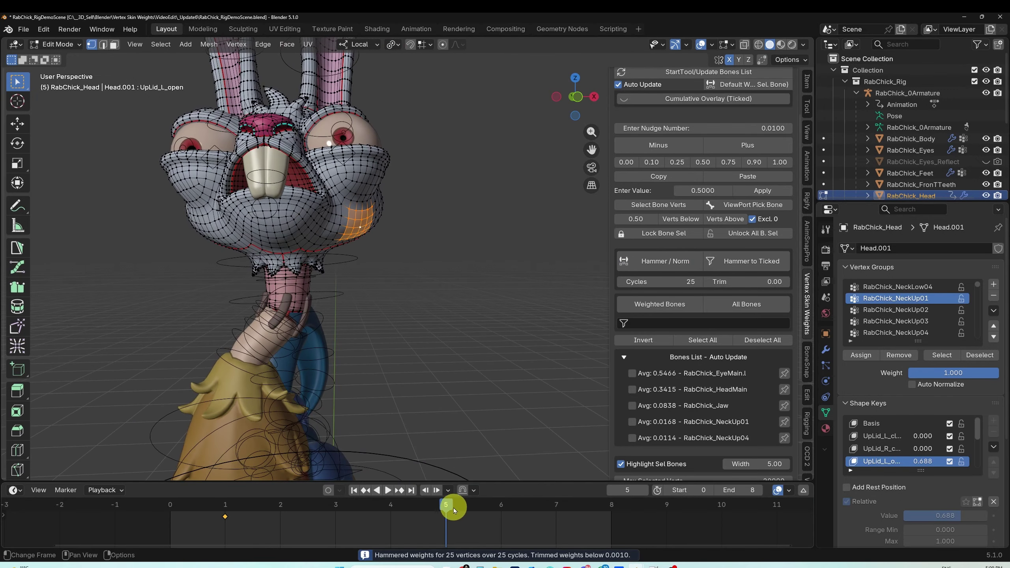
left_click_drag(454, 510, 390, 513)
middle_click_drag(425, 376, 433, 348)
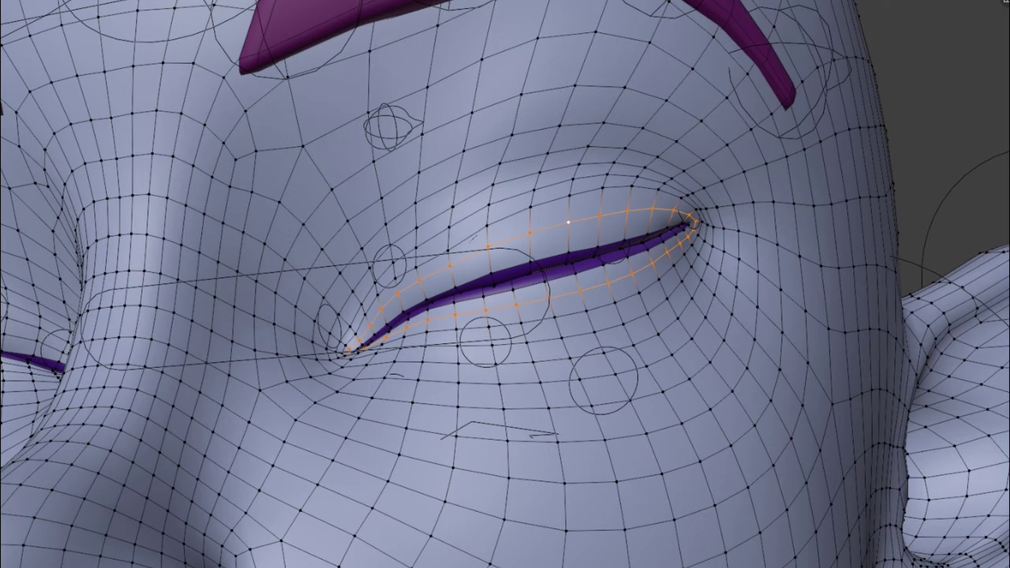
Step: Select the edge loops around the closed eye one after another, working outward from the eyelid
left_click(594, 189, "alt")
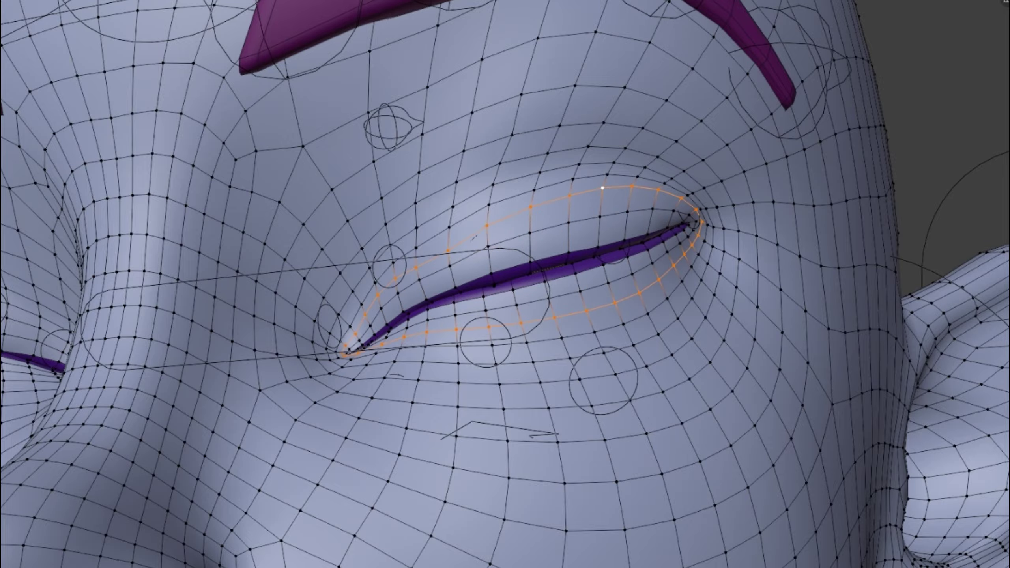
left_click(620, 176, "alt")
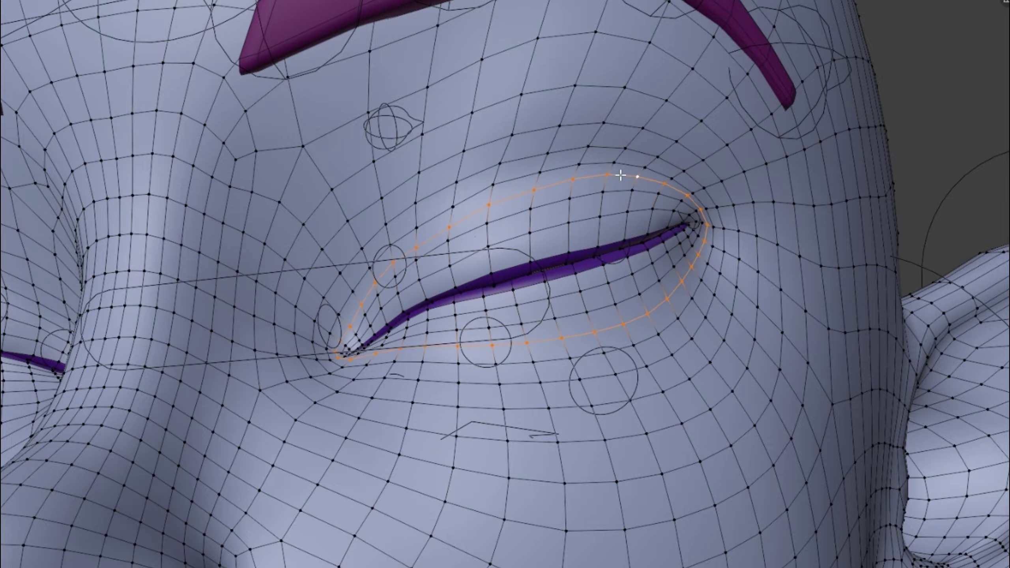
left_click(554, 170, "alt")
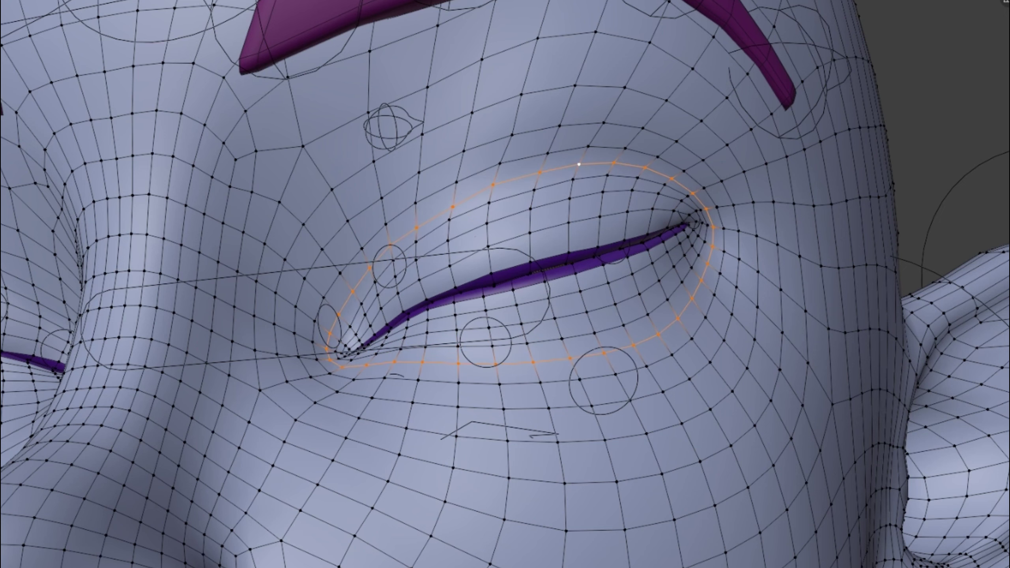
left_click(624, 148, "alt")
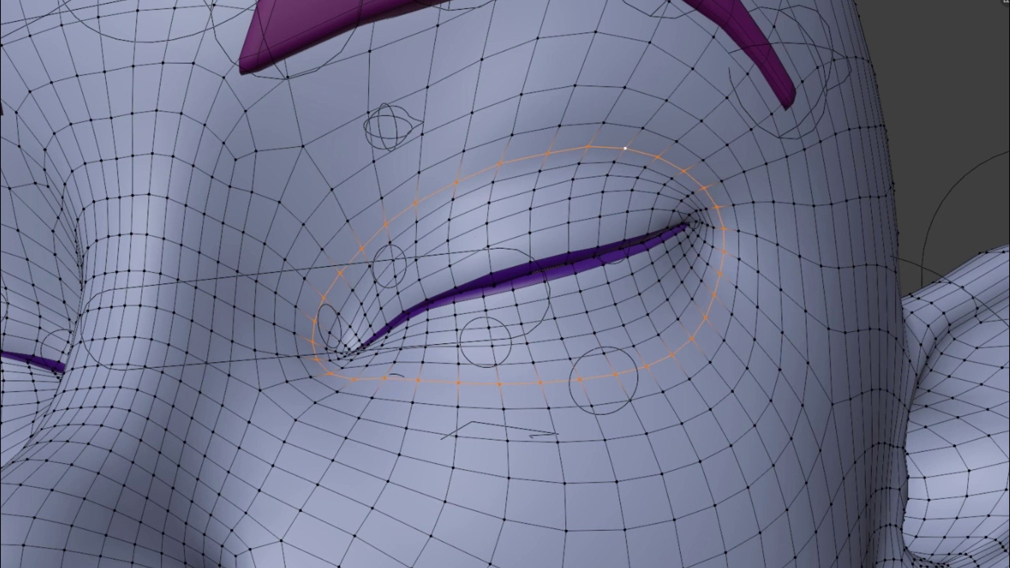
middle_click_drag(625, 148, 712, 137)
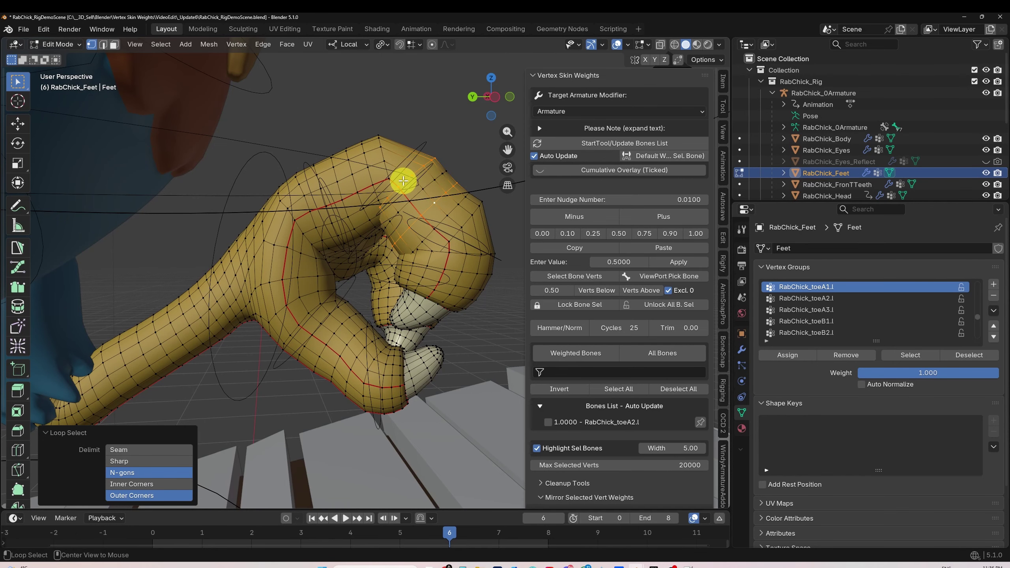
Step: Hammer the weights of three successive edge loops around the upper toe's first bend, using 25 cycles each
left_click(386, 175, "alt")
left_click(580, 331)
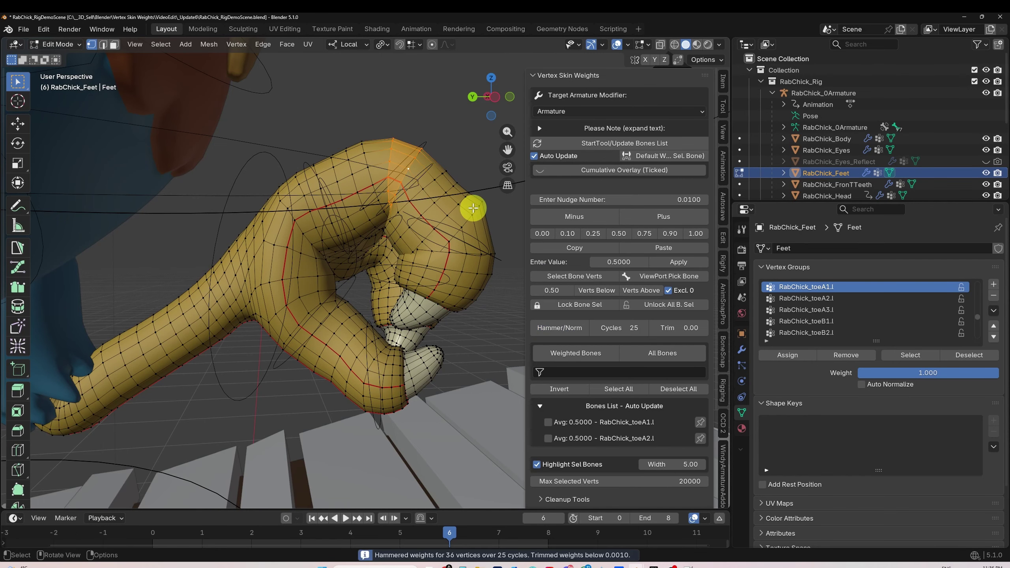
left_click(419, 192, "alt")
left_click(559, 325)
left_click(426, 208, "alt")
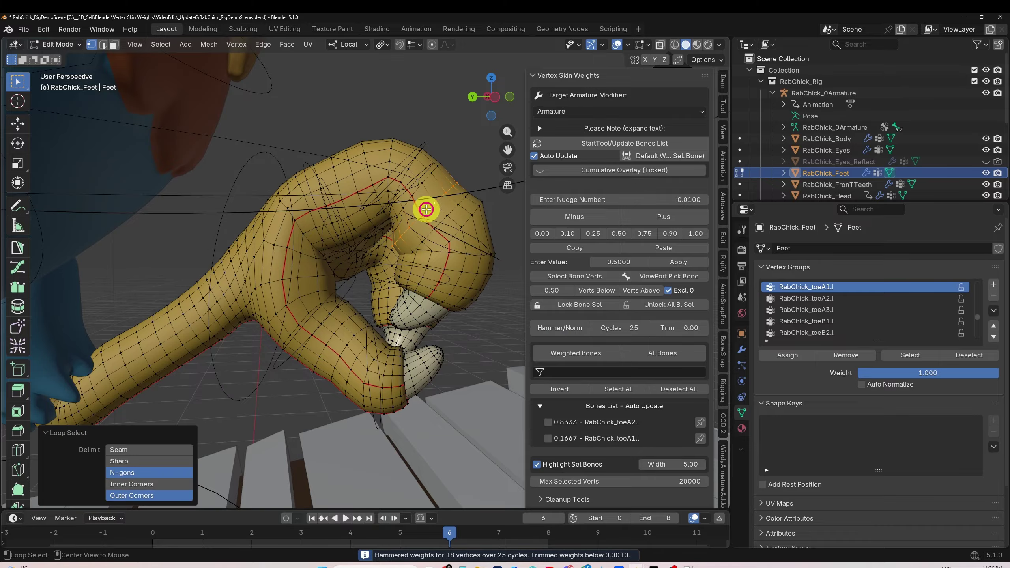
left_click(560, 329)
Step: Hammer the weights of three edge loops over 25 cycles each, working back from the toe's outer bend toward its first bend
left_click(457, 236, "alt")
left_click(571, 330)
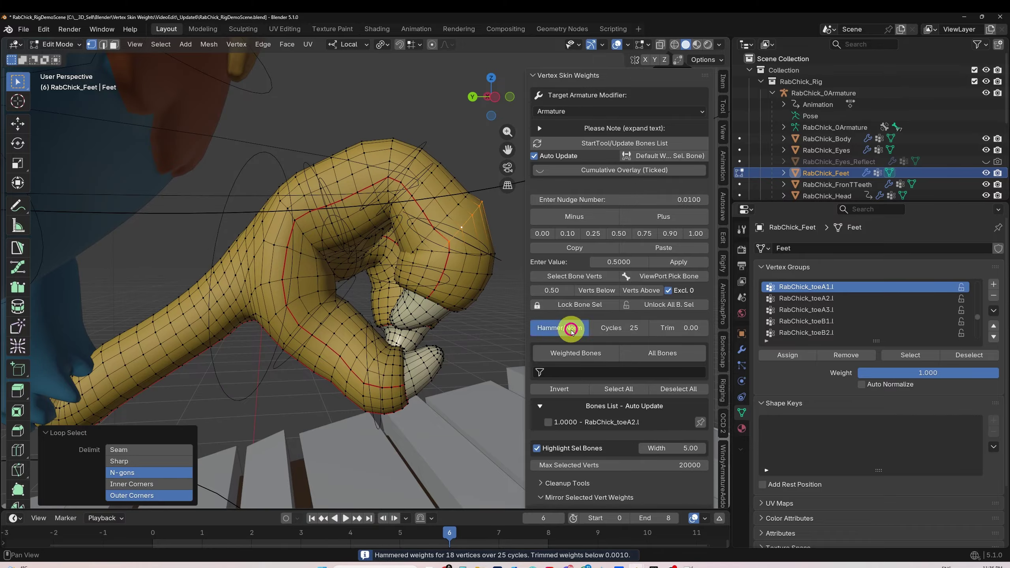
left_click(446, 221, "alt")
left_click(569, 330)
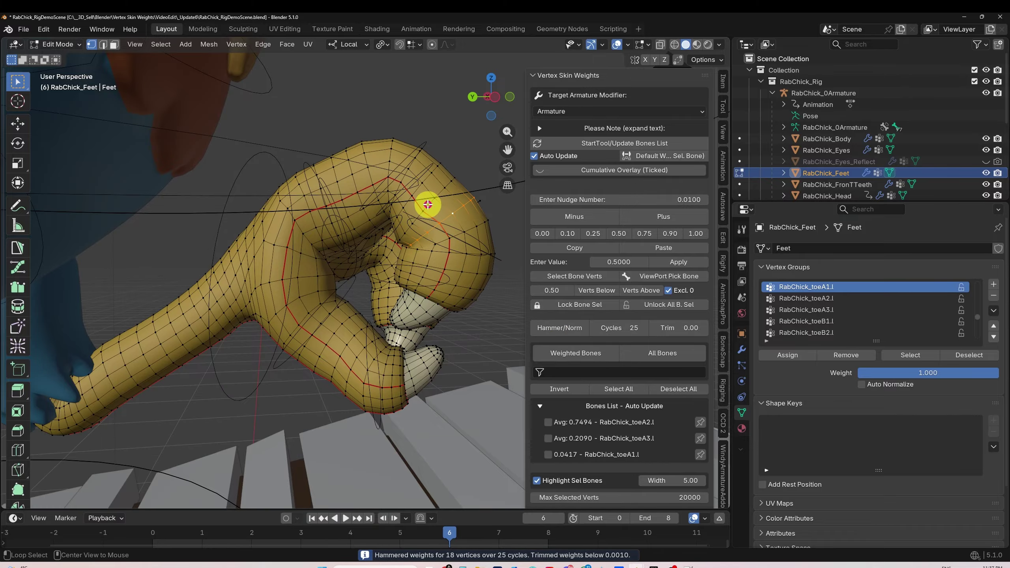
left_click(427, 205, "alt")
left_click(570, 329)
Step: Hammer two more edge loops around the toe's outer bend over 25 cycles each to finish smoothing its curl
left_click(460, 229)
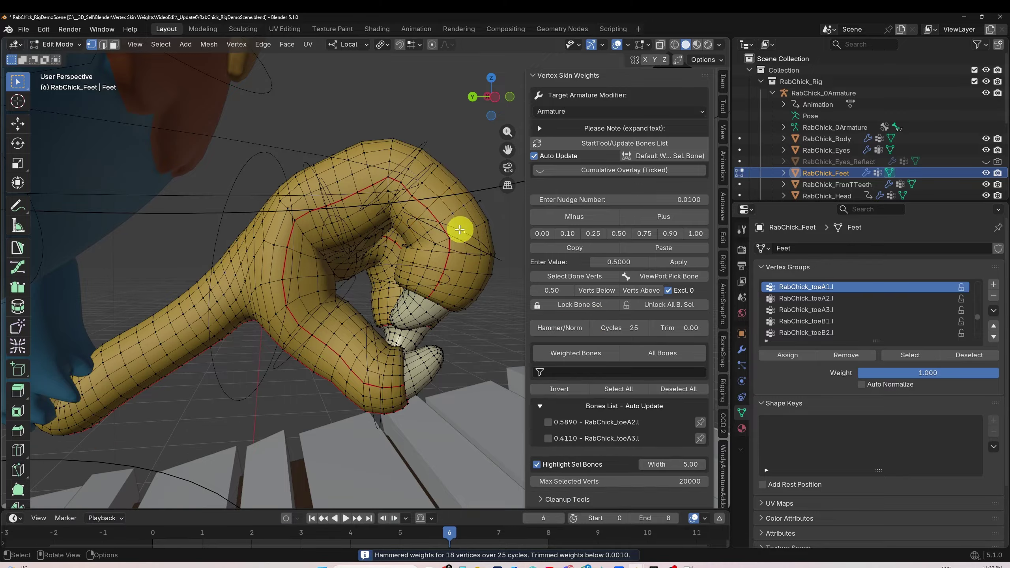
left_click(457, 226, "alt")
left_click(560, 328)
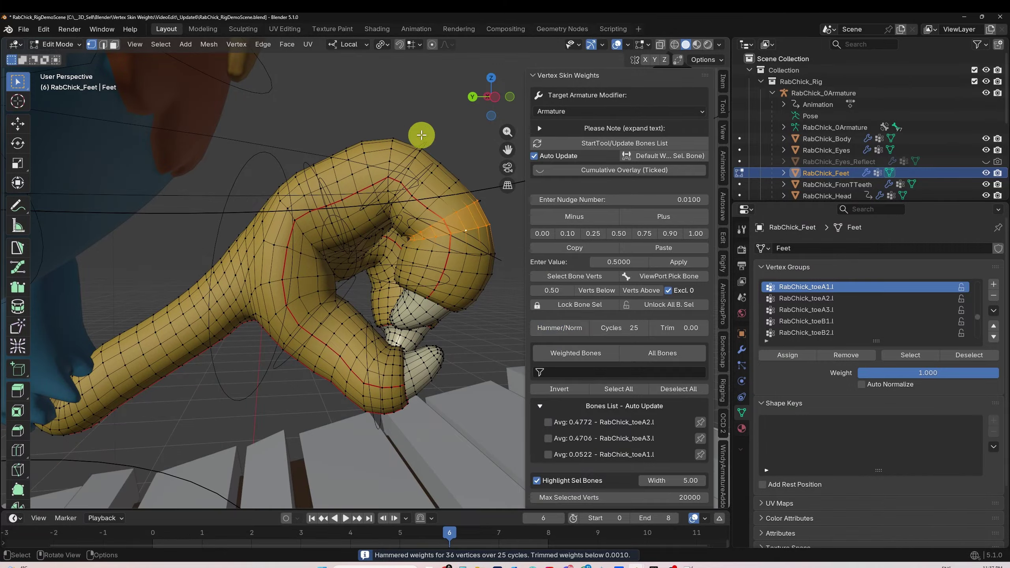
left_click(440, 249, "alt")
left_click(558, 328)
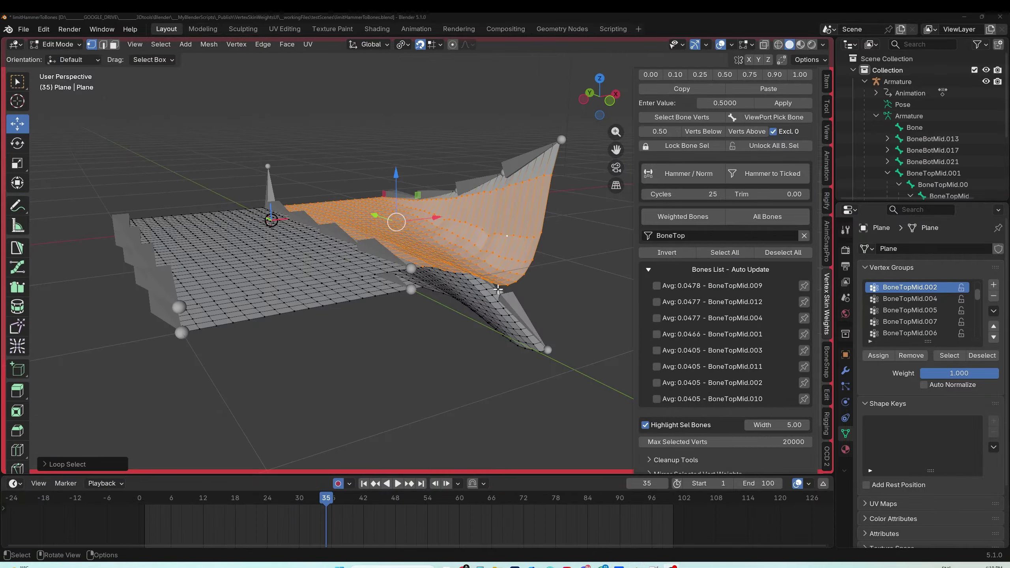
Step: Examine the selected top surface's deformation from several angles, clearing the BoneTop bone filter and scrubbing the timeline back to frame 14
middle_click_drag(498, 290, 499, 299)
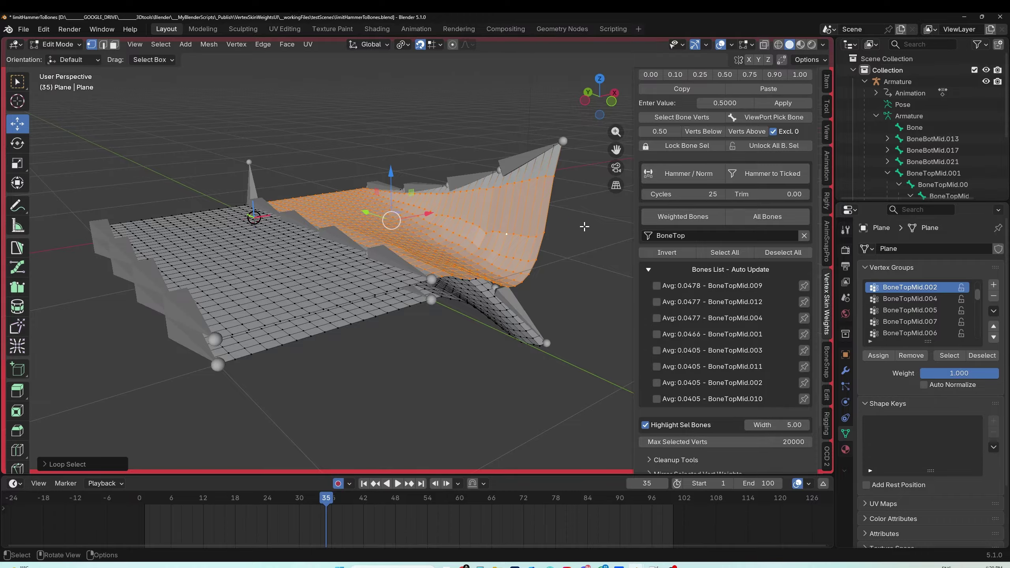
middle_click_drag(572, 241, 557, 247)
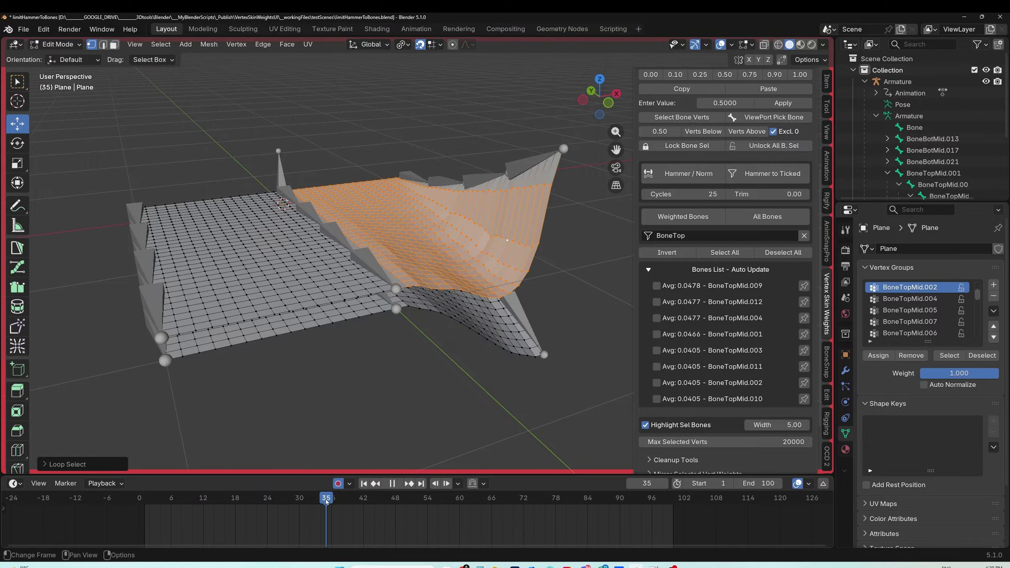
left_click_drag(326, 502, 278, 510)
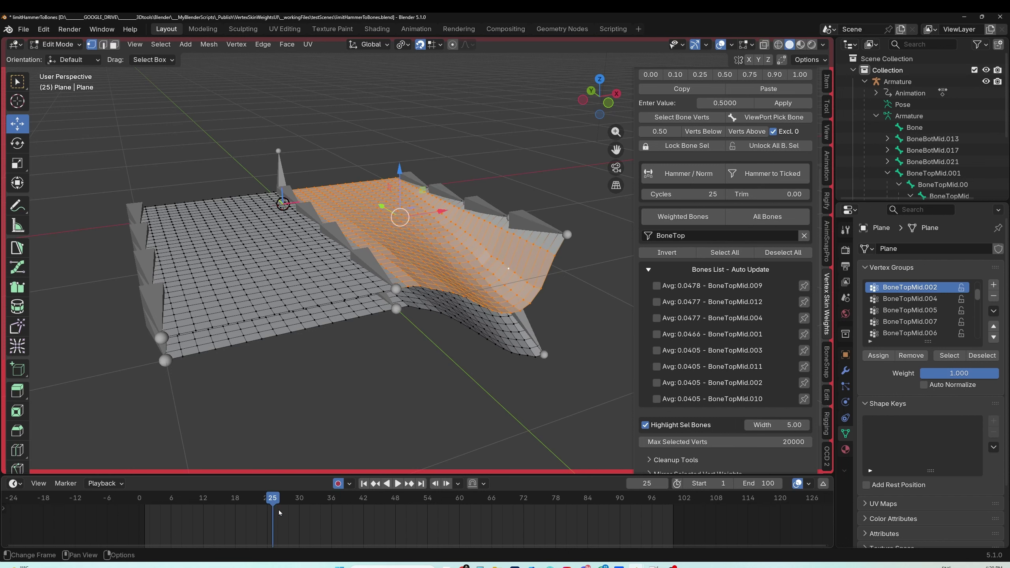
mouse_move(338, 513)
left_mouse_down()
mouse_move(255, 512)
mouse_move(321, 511)
left_mouse_up()
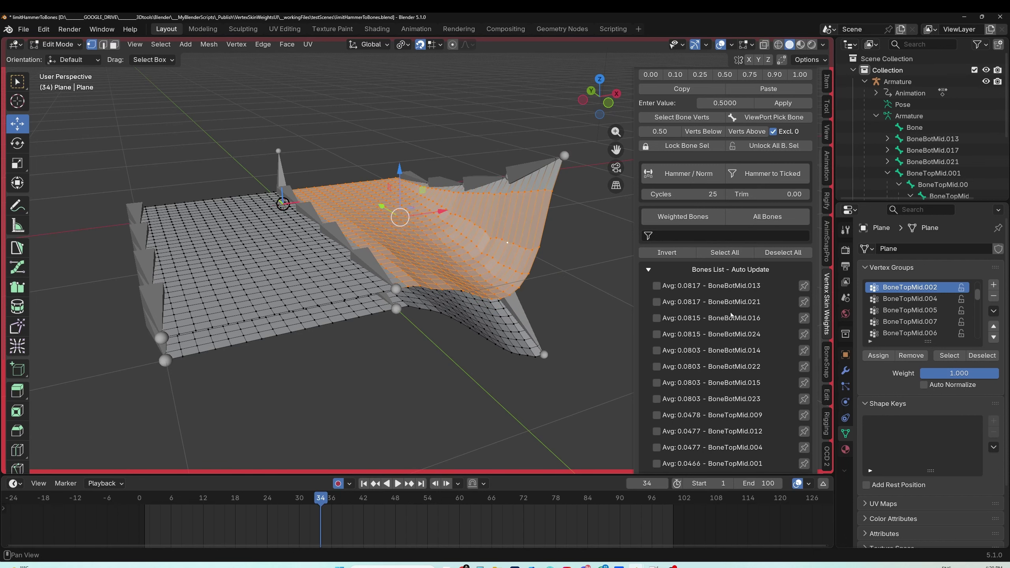
middle_click_drag(541, 310, 541, 232)
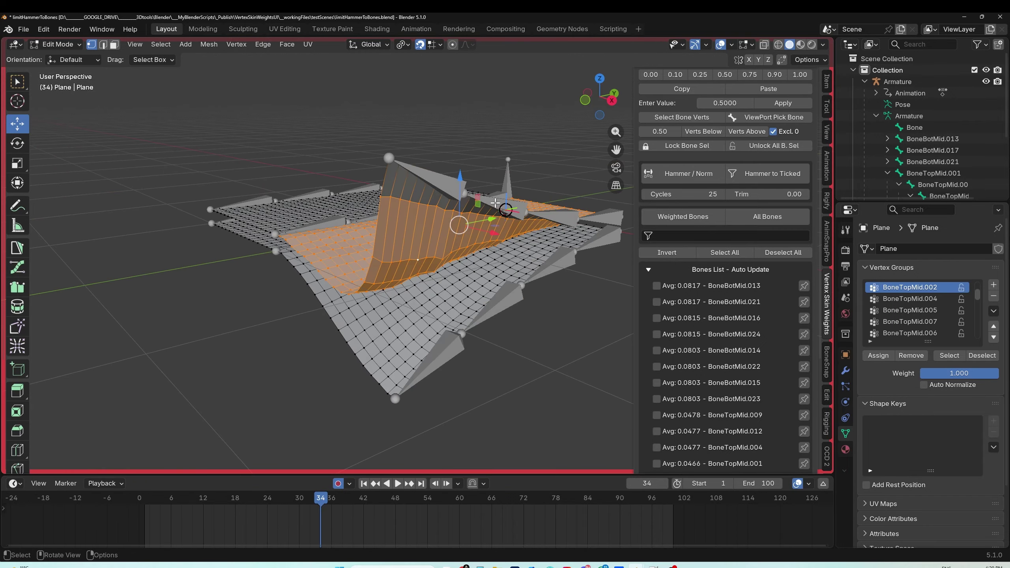
middle_click_drag(453, 358, 509, 282)
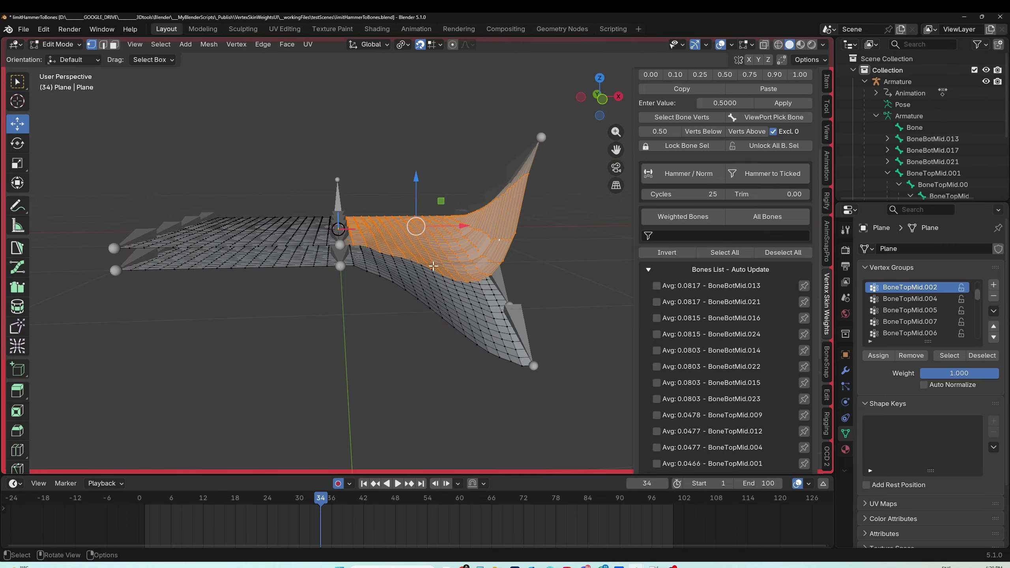
left_click_drag(320, 503, 289, 523)
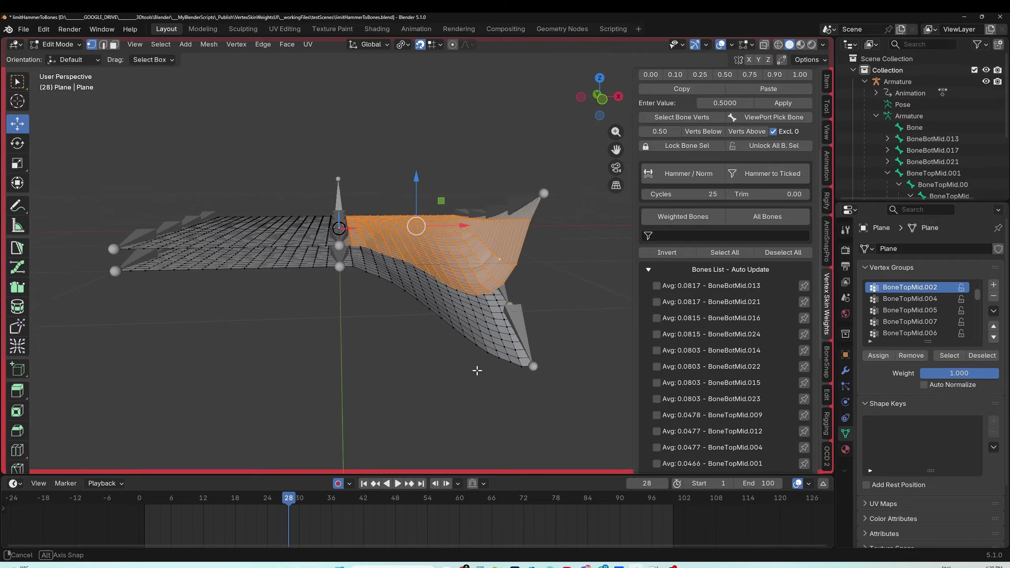
middle_click_drag(475, 367, 518, 285)
left_click_drag(291, 500, 217, 530)
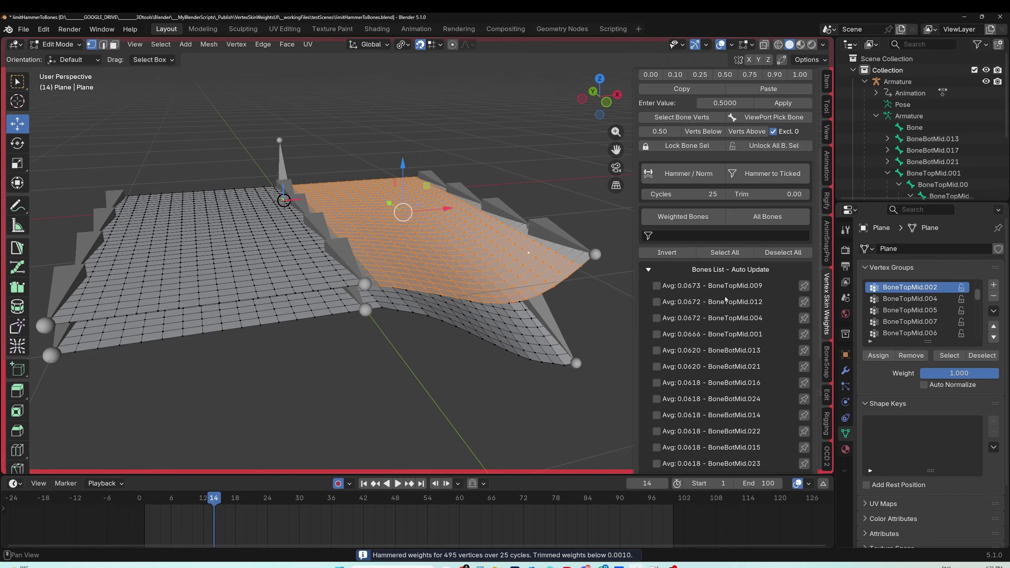
Step: Try Hammer / Norm with 25 cycles on the selected top surface, review its weighted bones, and undo it
scroll(720, 359, "down", 5)
scroll(721, 359, "down", 1)
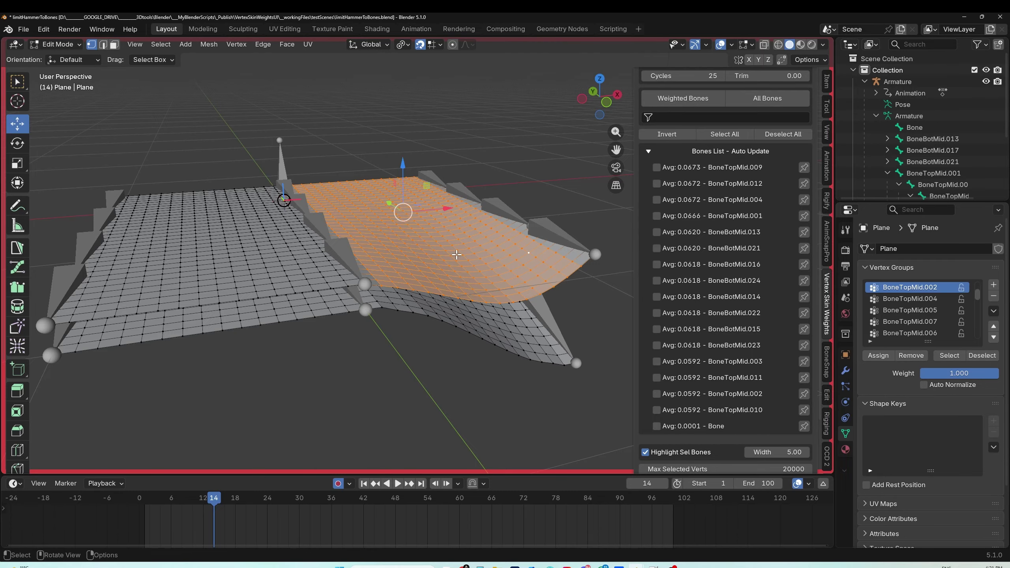
middle_click_drag(459, 249, 433, 250)
scroll(702, 262, "up", 3)
scroll(702, 261, "up", 3)
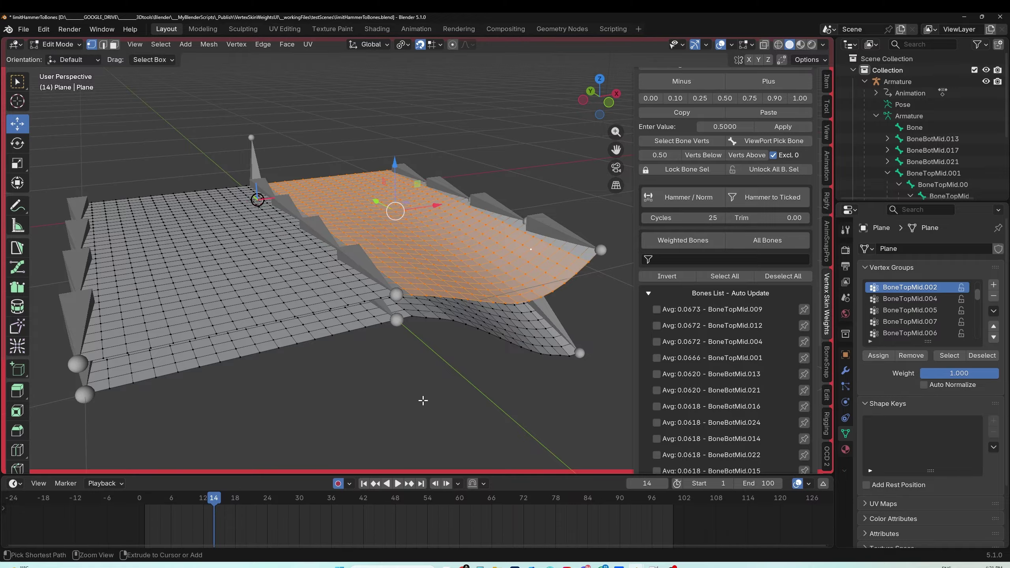
key("ctrl+z")
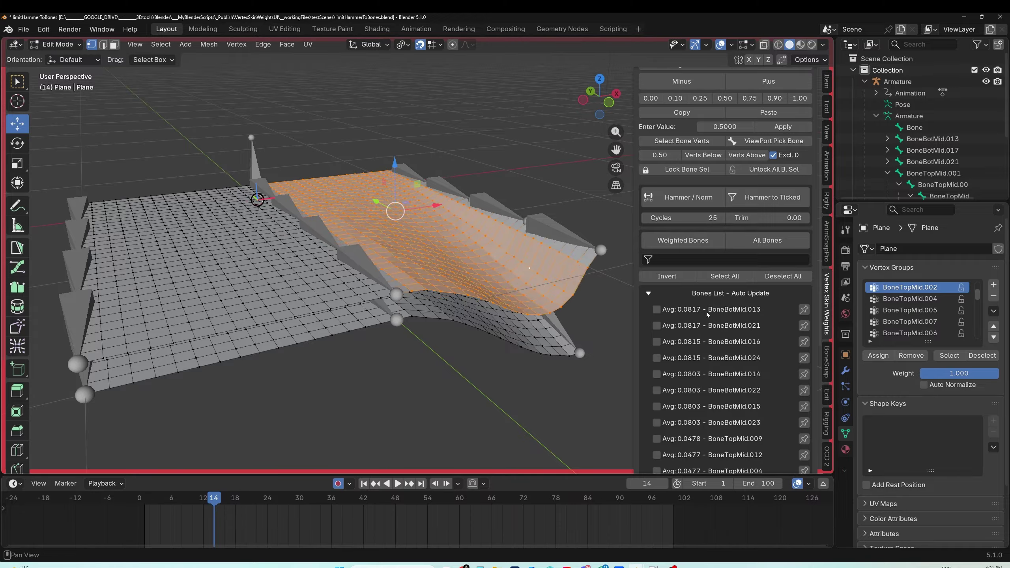
Step: Filter the bone list by "bonetop" and tick every listed BoneTopMid bone
scroll(723, 269, "down", 3)
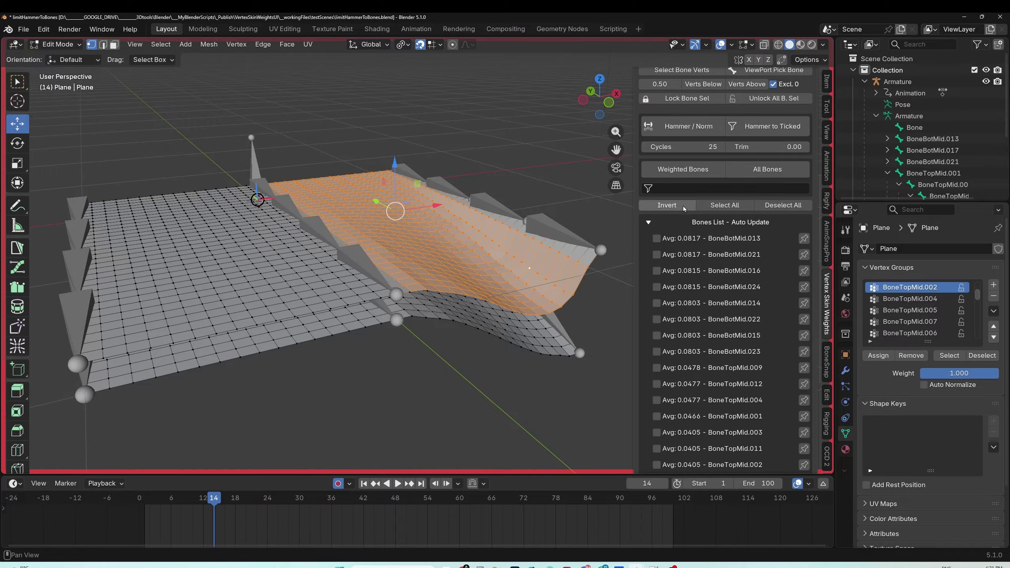
left_click(684, 188)
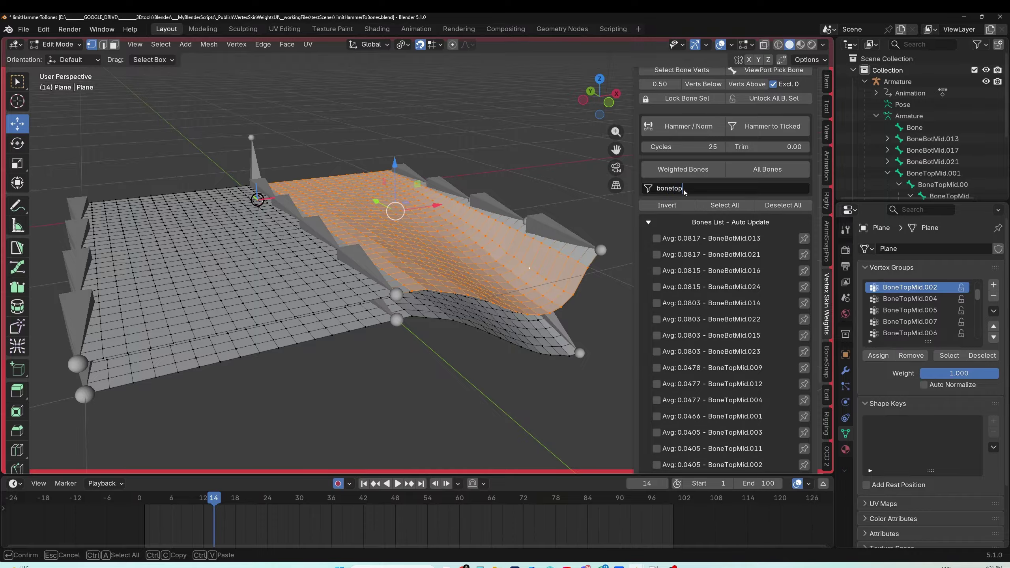
type("bonetop")
key("Return")
left_click_drag(656, 238, 657, 356)
Step: Apply Hammer to Ticked with 25 cycles to the selected top surface and scrub to frame 42 to check its deformation
mouse_move(562, 287)
middle_mouse_down()
mouse_move(532, 299)
mouse_move(546, 289)
middle_mouse_up()
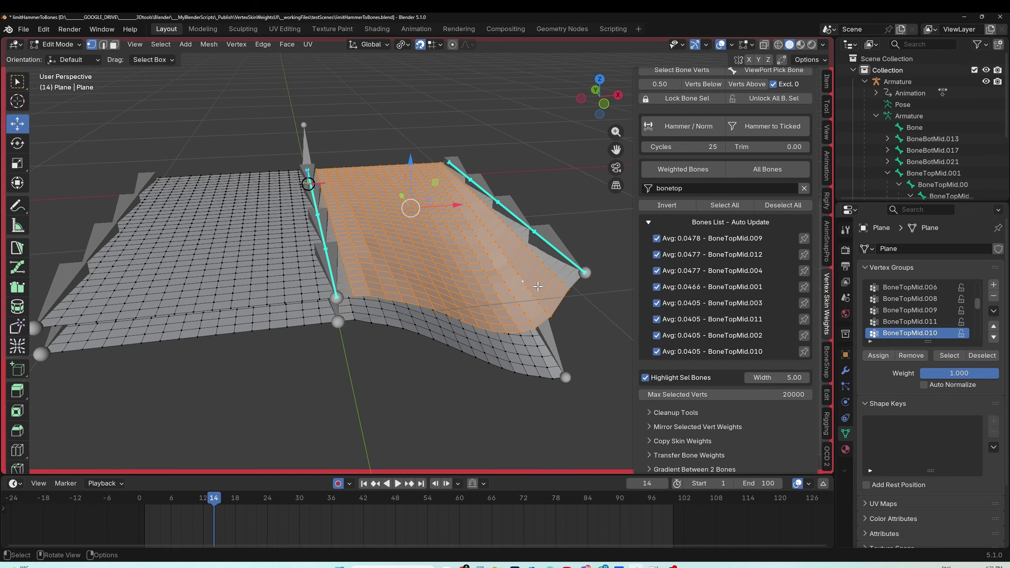
left_click(773, 127)
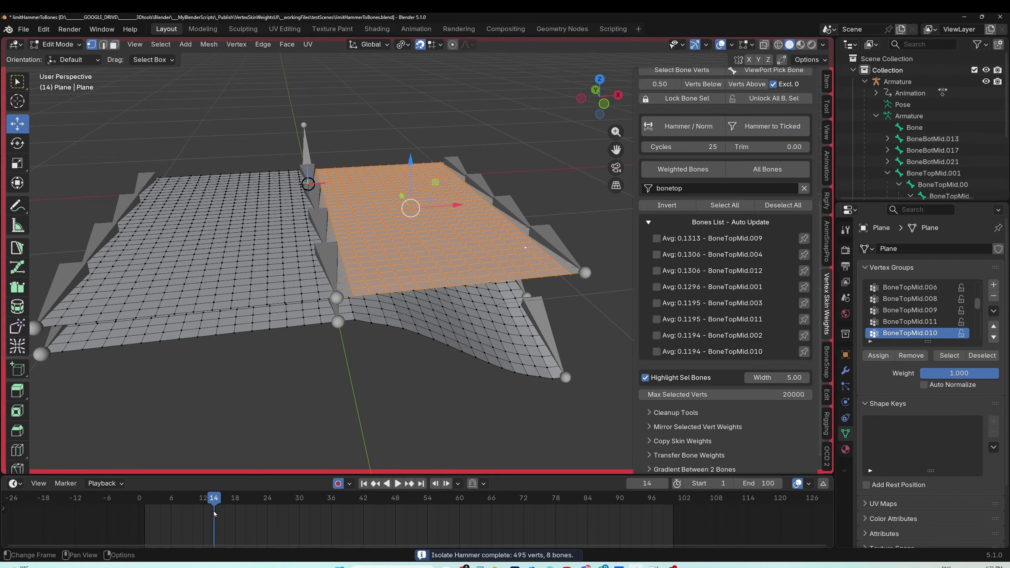
left_click_drag(214, 504, 362, 495)
mouse_move(489, 311)
middle_mouse_down()
mouse_move(488, 368)
mouse_move(516, 338)
mouse_move(487, 321)
middle_mouse_up()
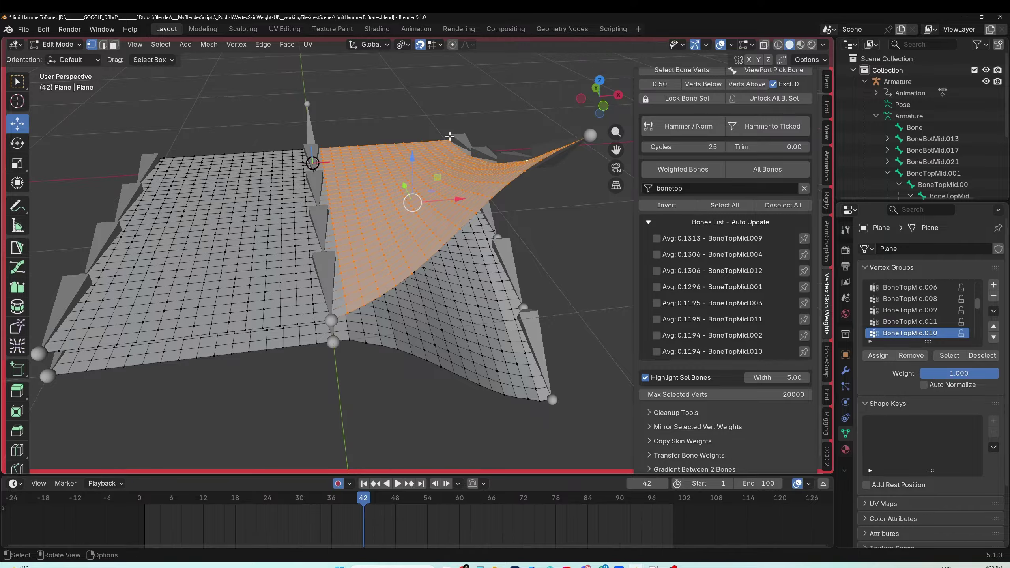
Step: Clear the bone list filter, undo the Hammer to Ticked operation, and inspect the top surface
left_click(804, 187)
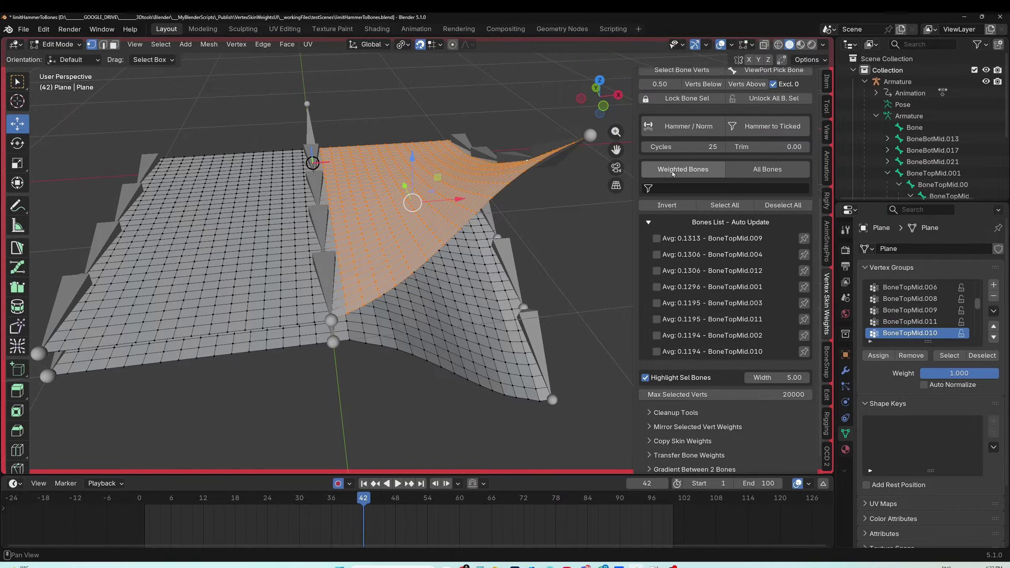
scroll(705, 252, "down", 1)
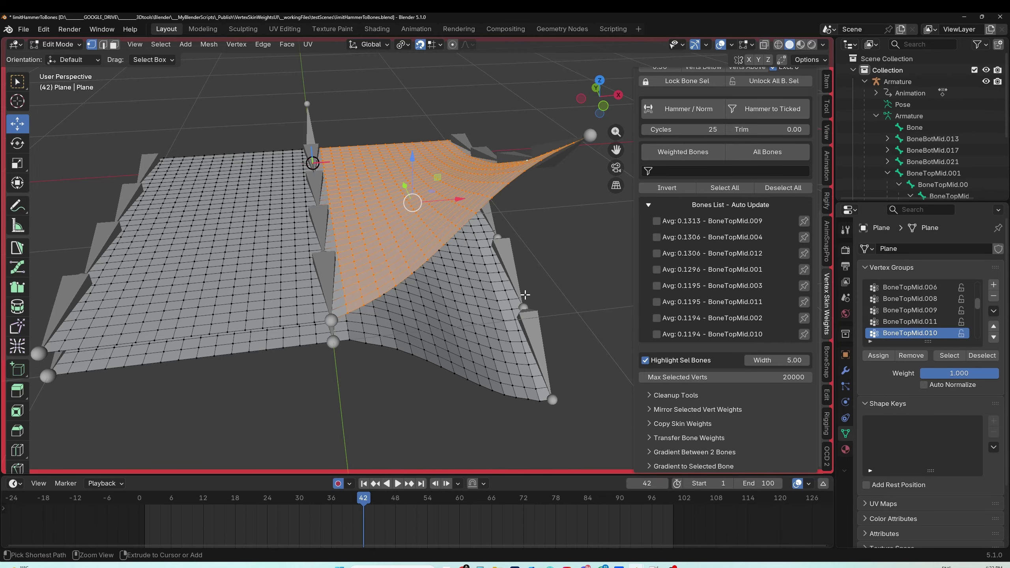
left_click(449, 274, "ctrl")
middle_click_drag(450, 274, 506, 229)
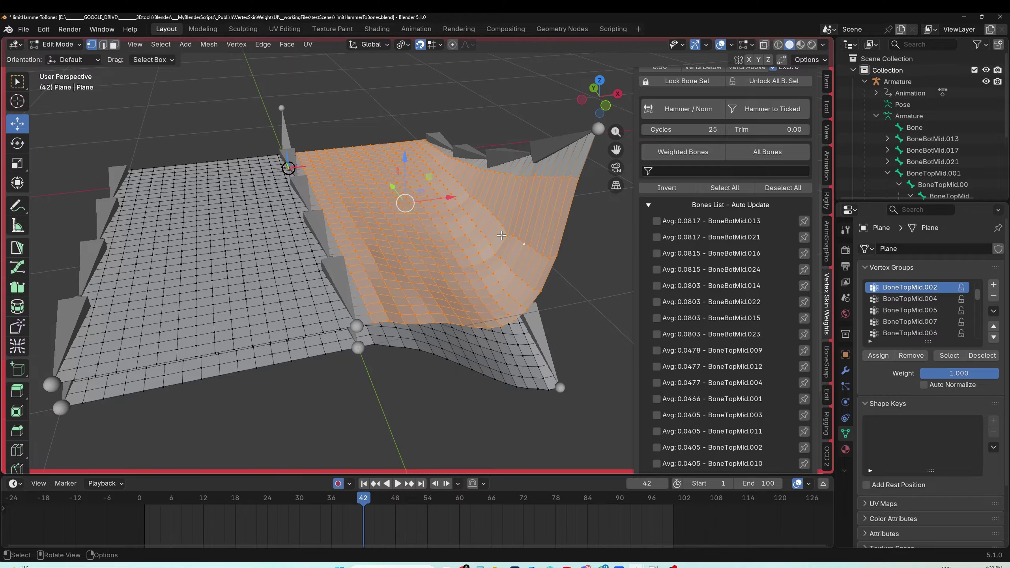
middle_click_drag(376, 300, 495, 233)
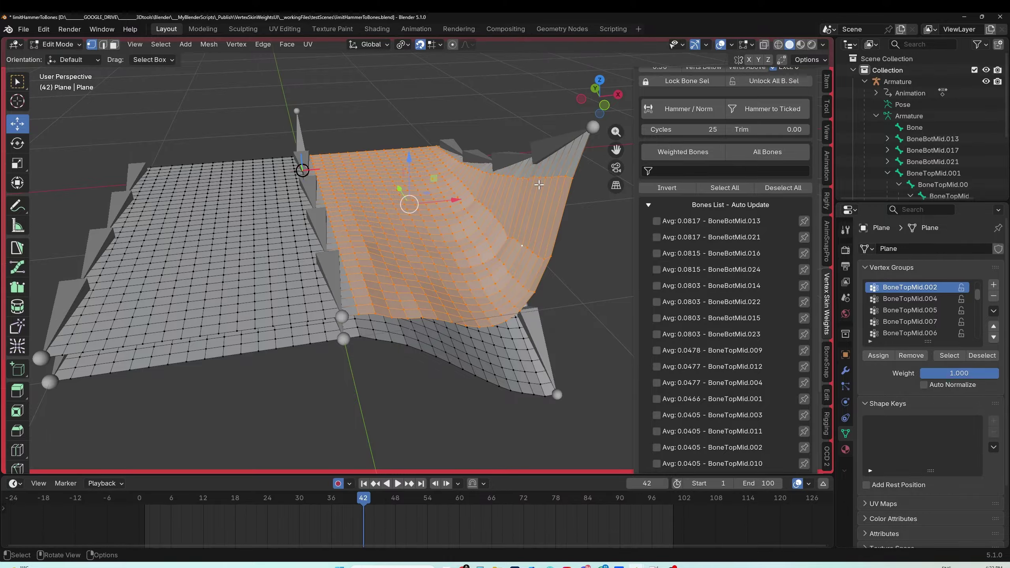
Step: Try Hammer / Norm with 25 cycles on the edge loop beside the raised outer edge of the top surface, and undo it
left_click(561, 177, "alt")
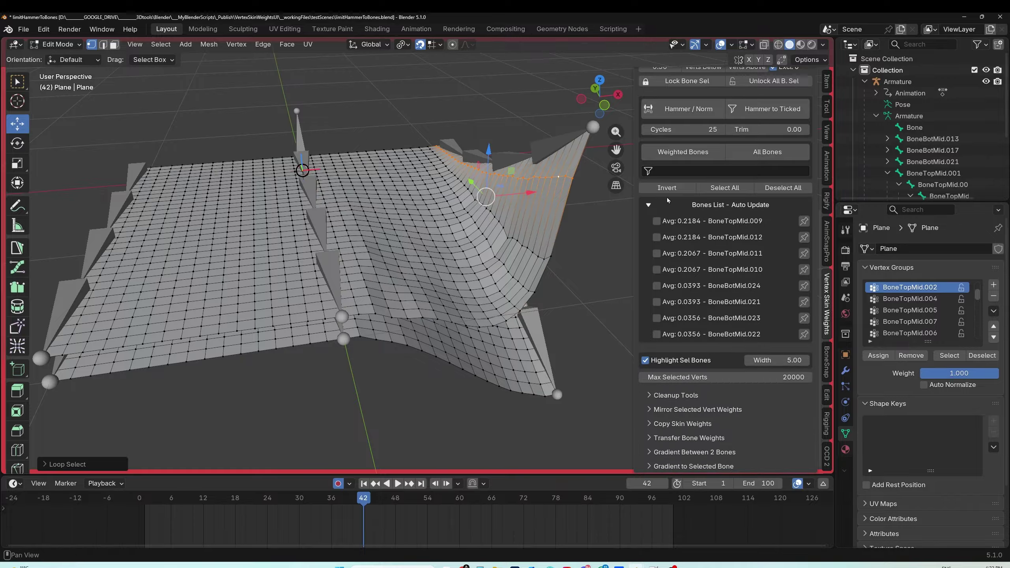
left_click(683, 110)
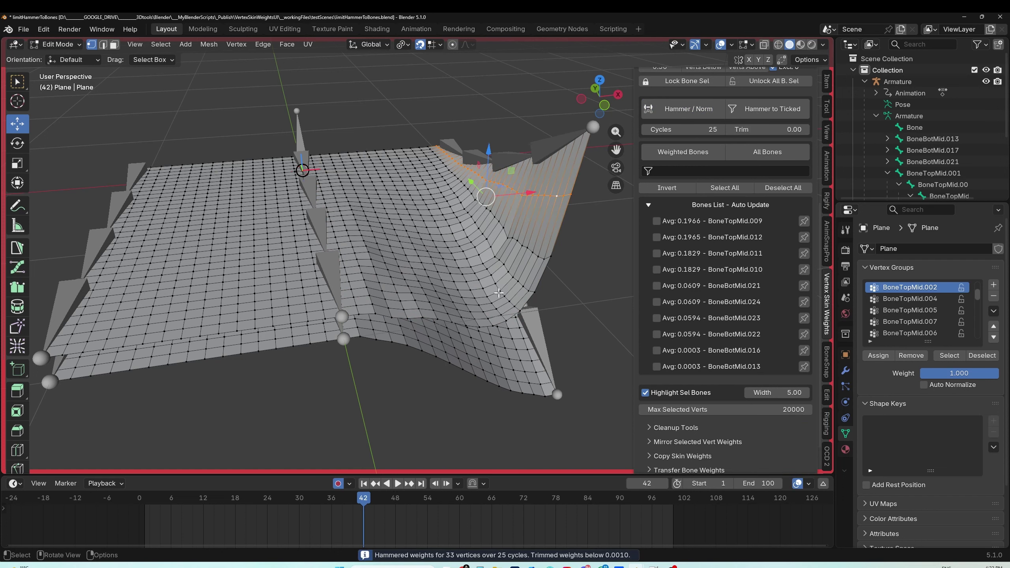
middle_click_drag(522, 228, 505, 223)
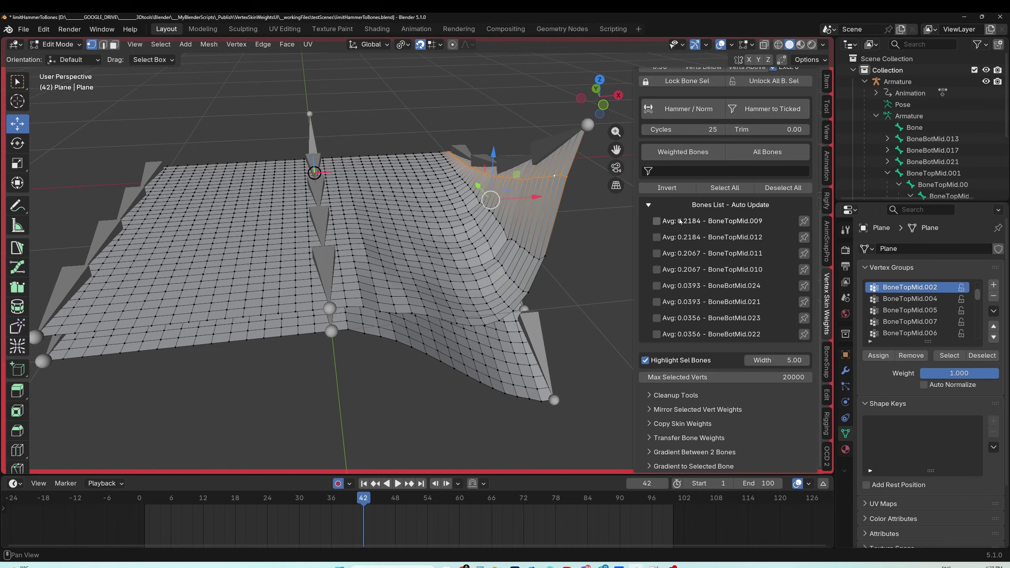
Step: Tick BoneTopMid.009 to BoneTopMid.012 and apply Hammer to Ticked with 25 cycles to the edge loop beside the raised outer edge
left_click_drag(656, 221, 656, 270)
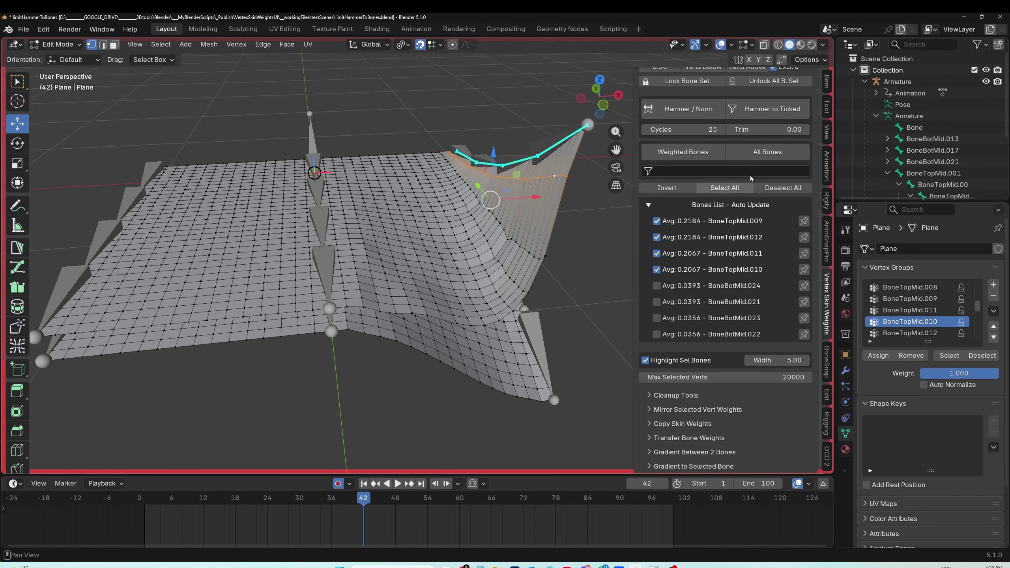
left_click(772, 113)
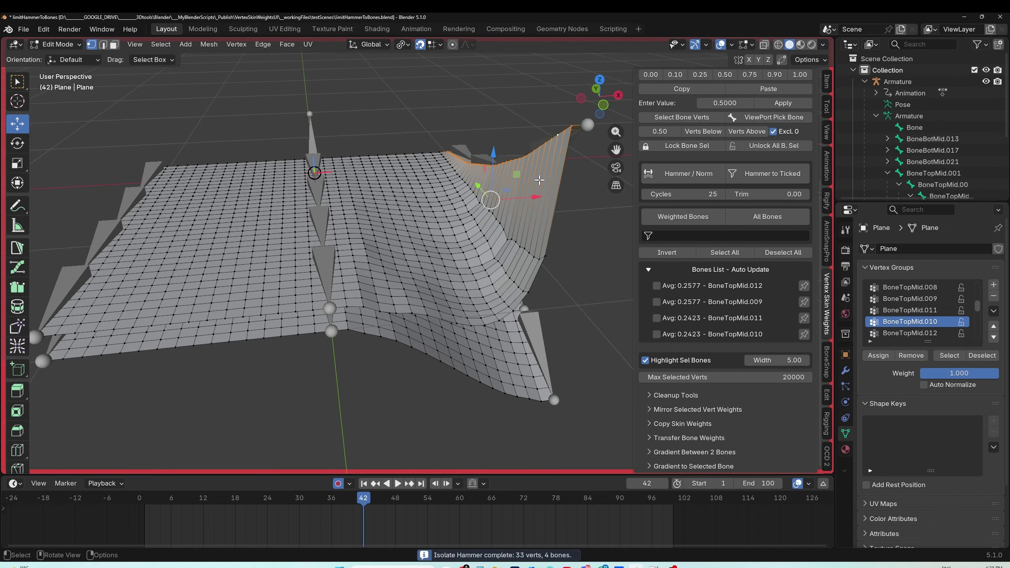
middle_click_drag(540, 182, 545, 198)
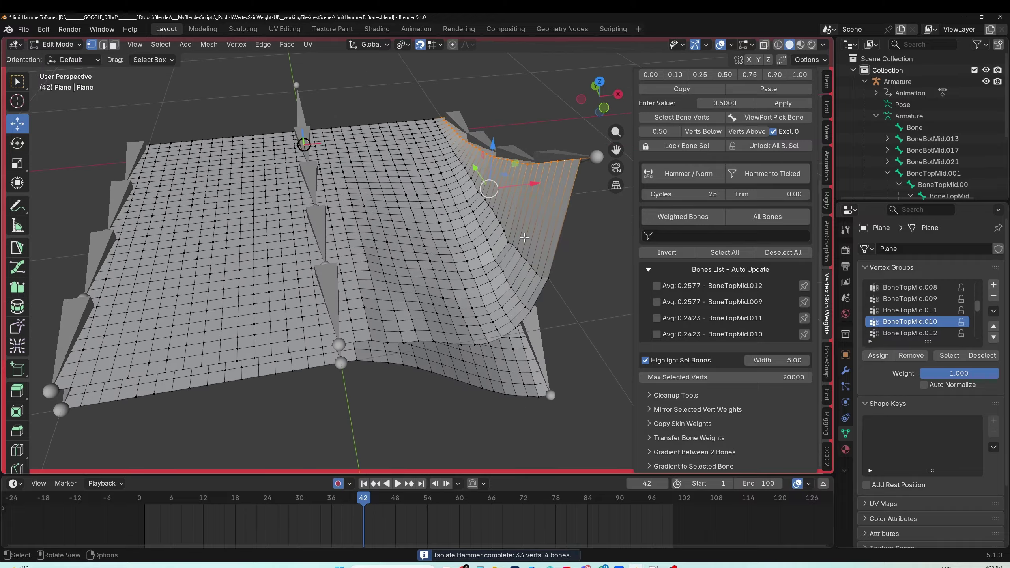
middle_click_drag(525, 238, 537, 228)
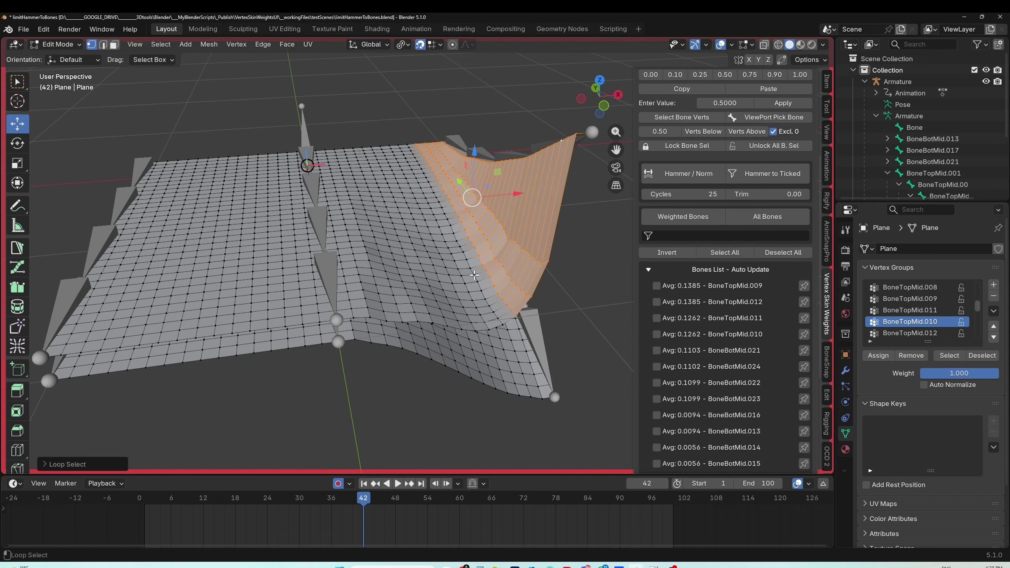
Step: Extend the edge loop selection across the top surface from the raised outer side to the central bone chain
left_click(476, 279, "alt+shift")
left_click(464, 277, "alt+shift")
left_click(450, 276, "alt+shift")
left_click(424, 273, "alt+shift")
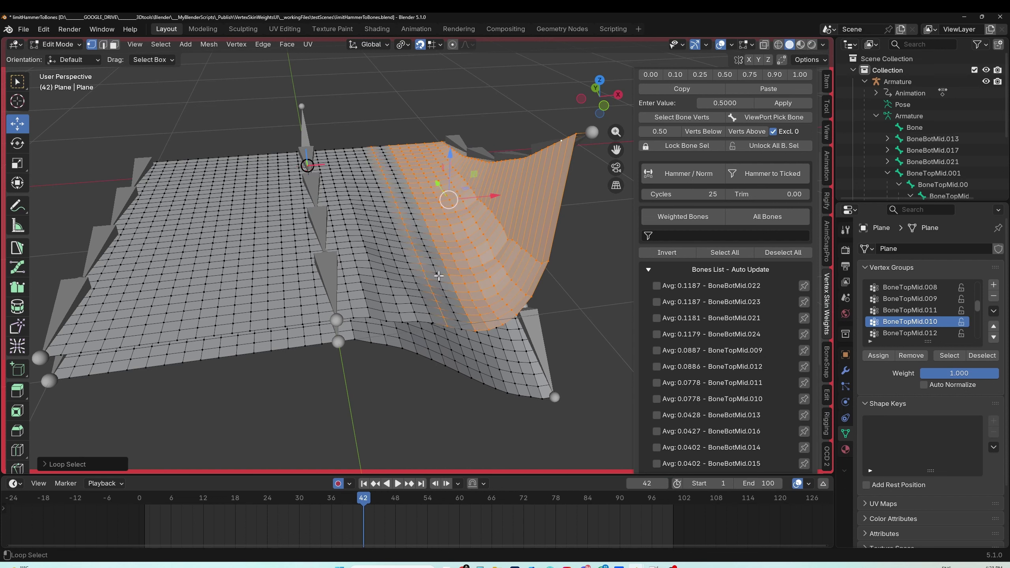
left_click(439, 276, "alt+shift")
left_click(410, 272, "alt+shift")
left_click(396, 271, "alt+shift")
left_click(382, 270, "alt+shift")
left_click(369, 268, "alt+shift")
left_click(356, 268, "alt+shift")
left_click(343, 266, "alt+shift")
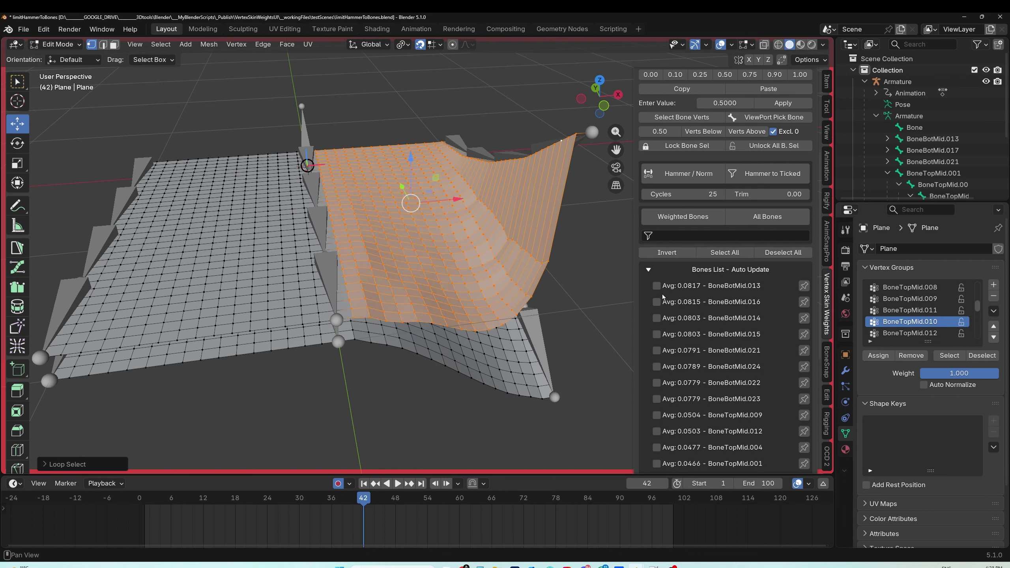
Step: Tick the BoneTopMid bones of the central and outer chains and apply Hammer to Ticked with 25 cycles to the selected top surface
scroll(665, 374, "down", 5)
left_click_drag(658, 297, 659, 411)
scroll(759, 258, "up", 8)
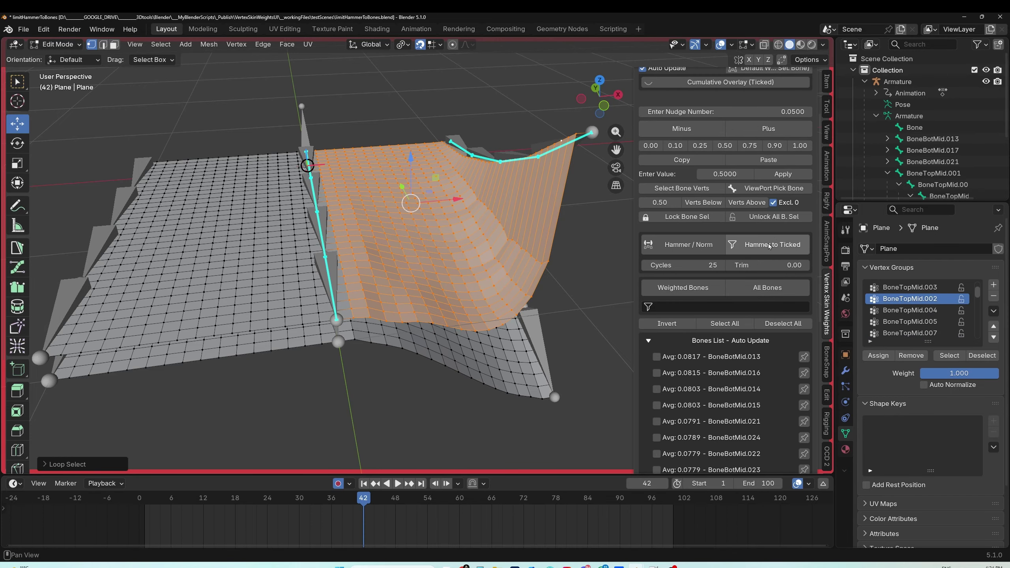
left_click(769, 246)
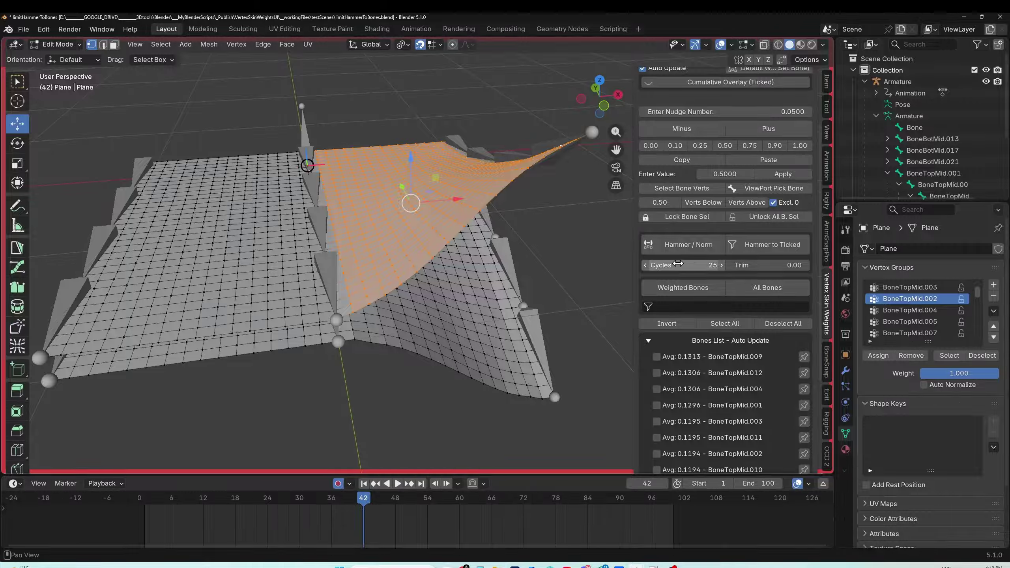
Step: Edit the Trim value of the Hammer tools
left_click(795, 264)
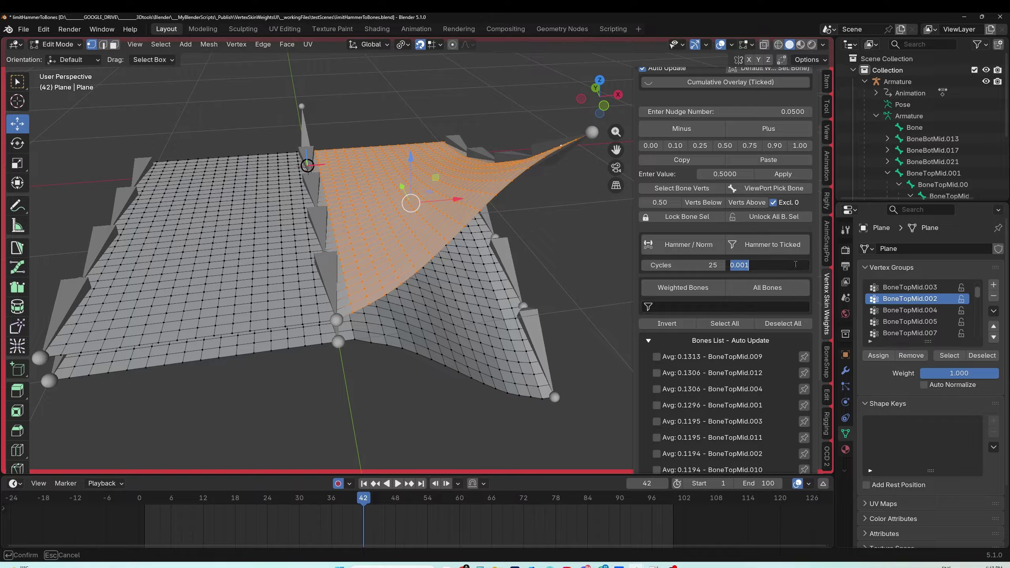
left_click_drag(755, 265, 736, 265)
left_click(759, 268)
left_click_drag(754, 266, 742, 267)
type("1")
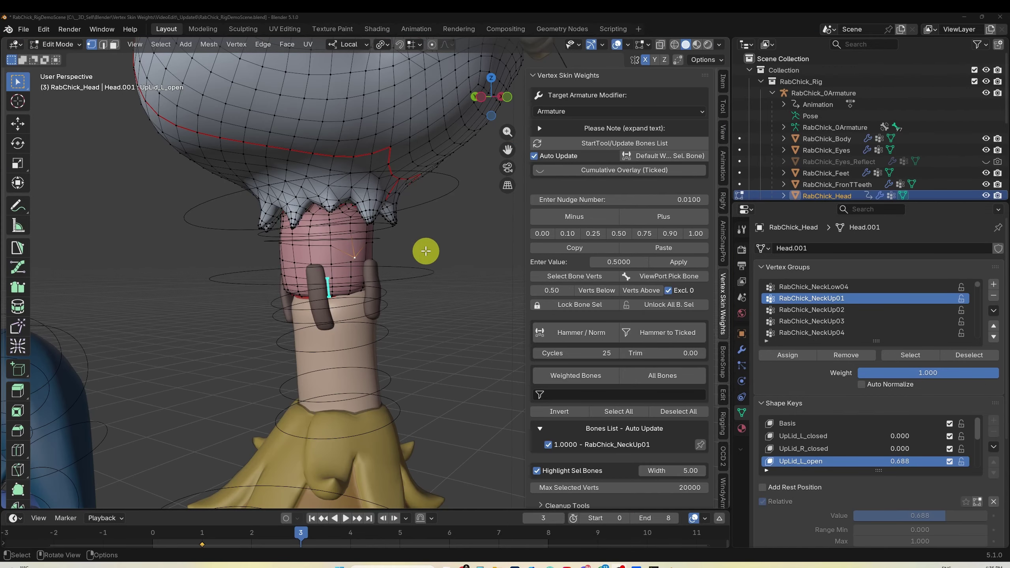
Step: Play the RabChick animation from frame 3 to check how the stray vertex on the upper neck deforms, and return to the starting frame
mouse_move(434, 252)
middle_mouse_down()
mouse_move(414, 254)
mouse_move(406, 275)
middle_mouse_up()
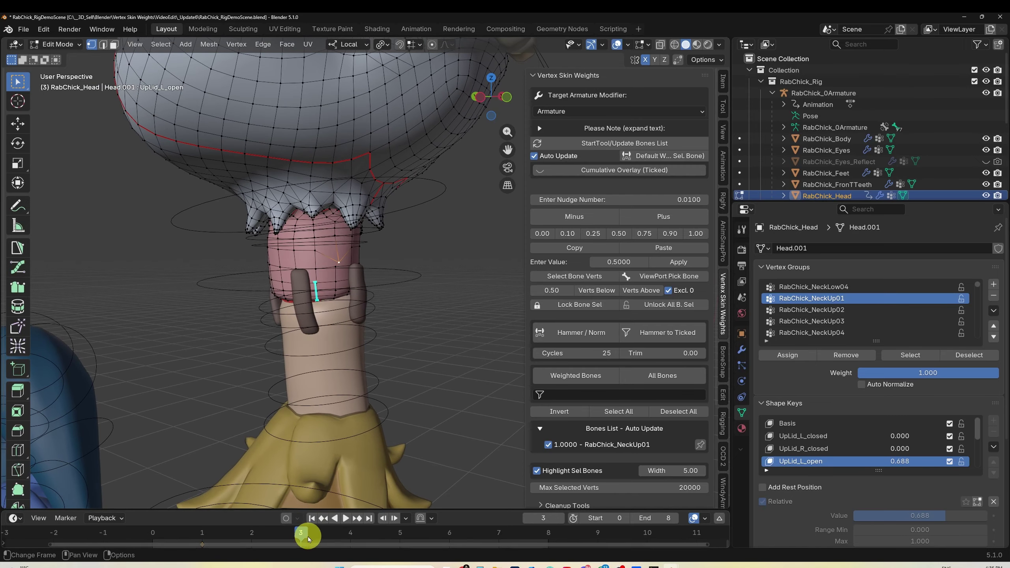
key("space")
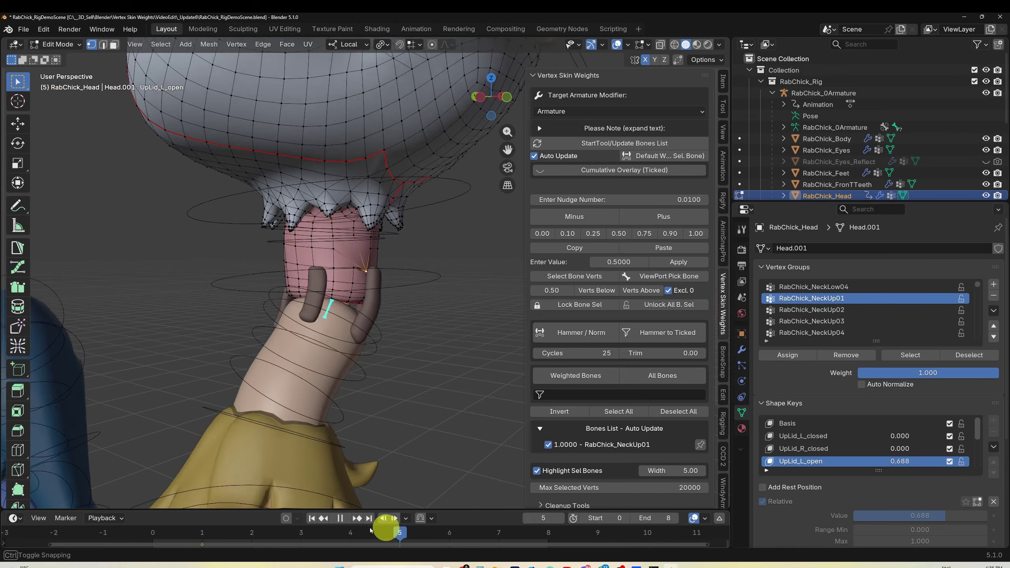
key("Escape")
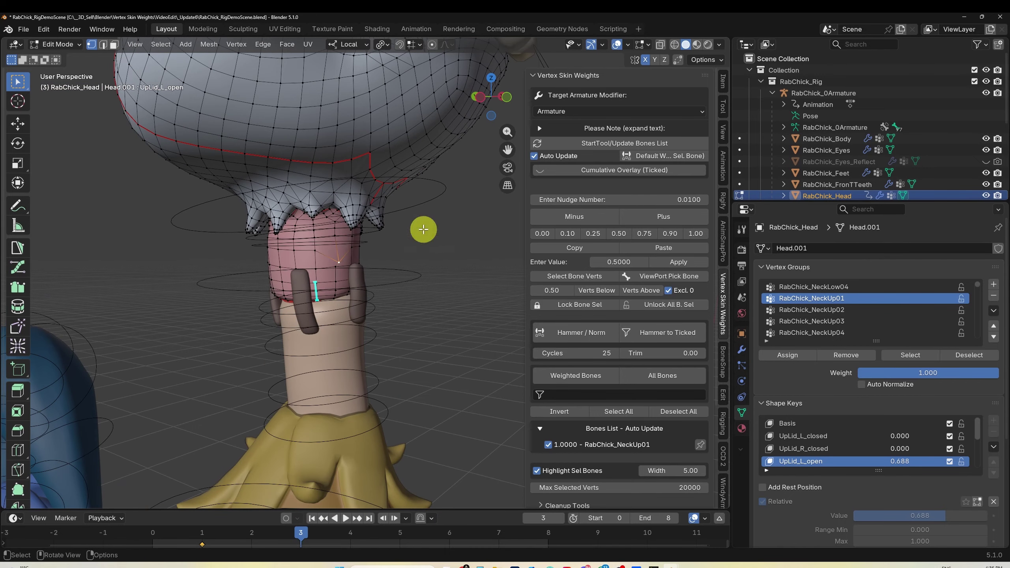
Step: Copy the bone weights from a clean upper neck vertex and paste them onto the stray vertex weighted only to RabChick_NeckUp01
left_click(315, 249)
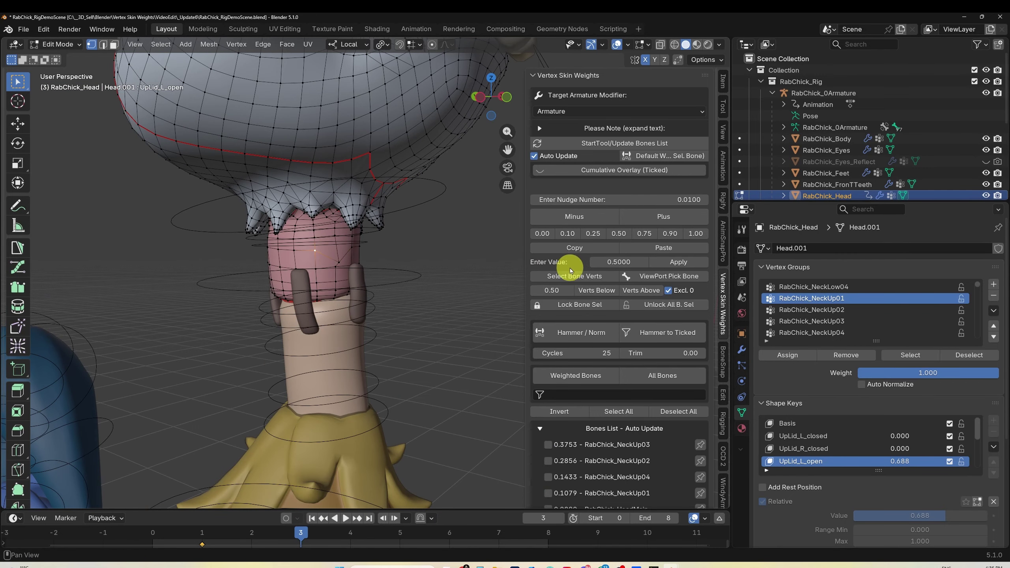
left_click(575, 246)
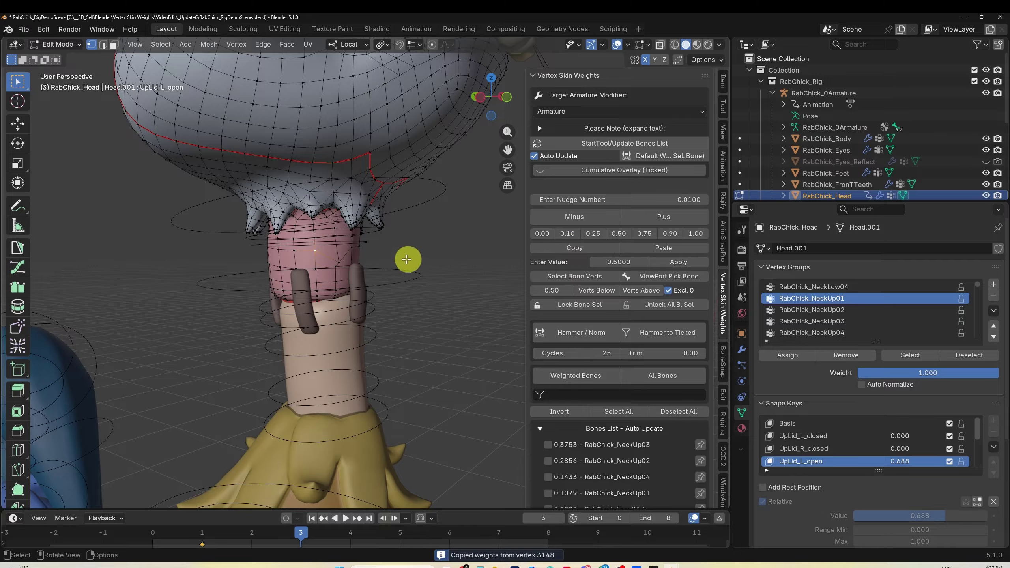
left_click(338, 262)
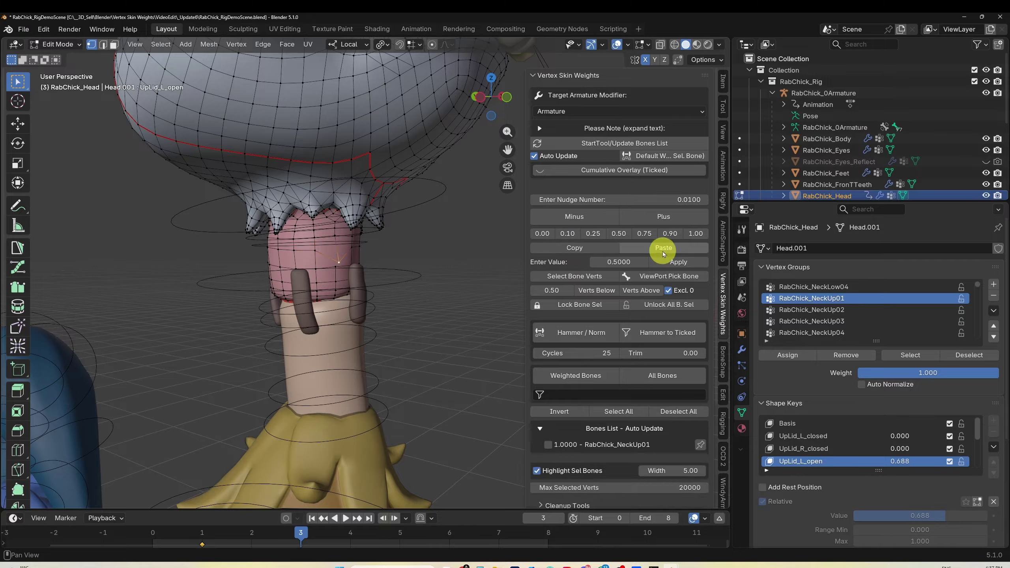
left_click(664, 249)
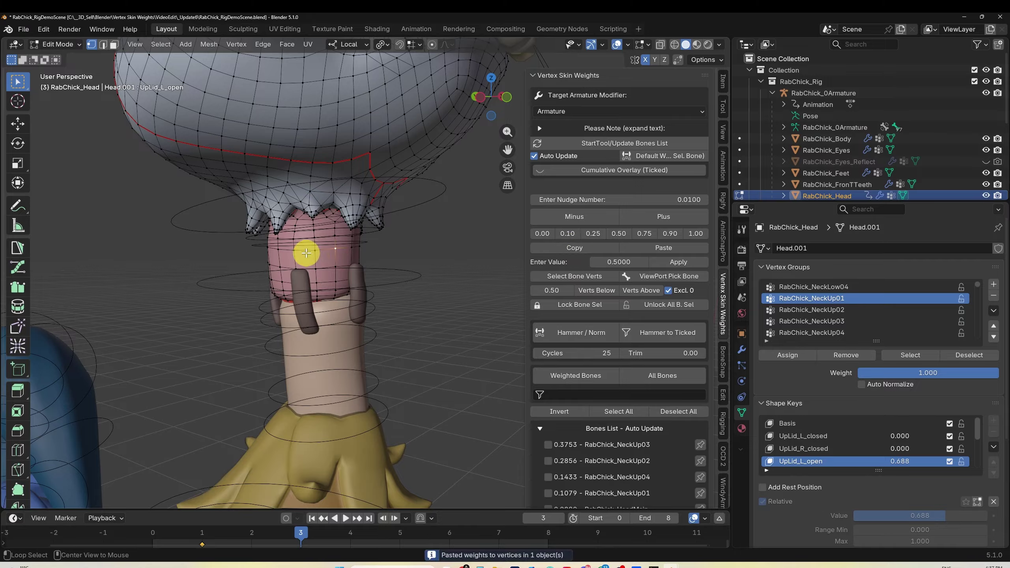
Step: Paste the copied weights onto the whole edge loop around the upper neck and review its bone list
left_click(306, 248, "alt")
left_click(672, 250)
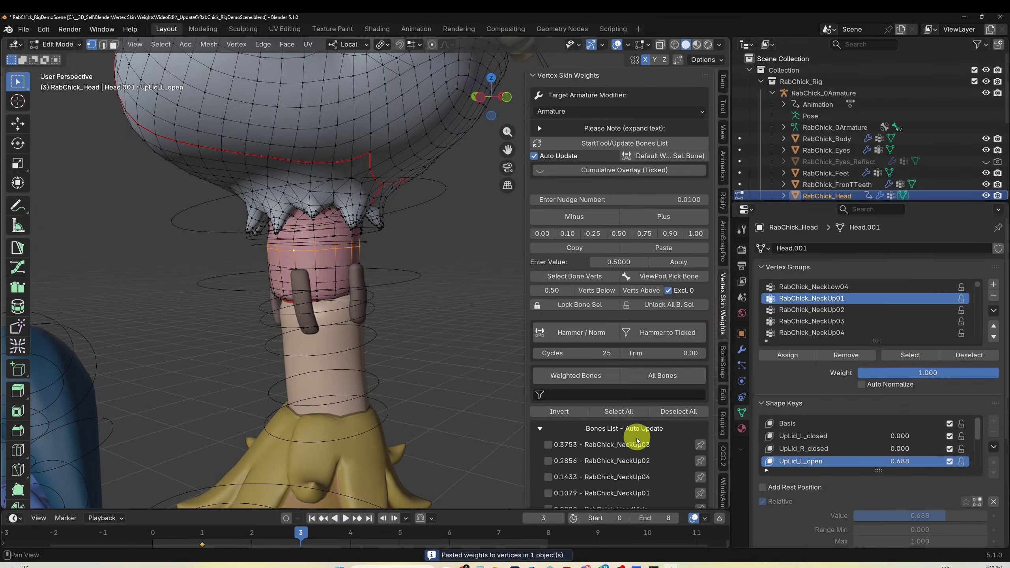
scroll(642, 451, "down", 5)
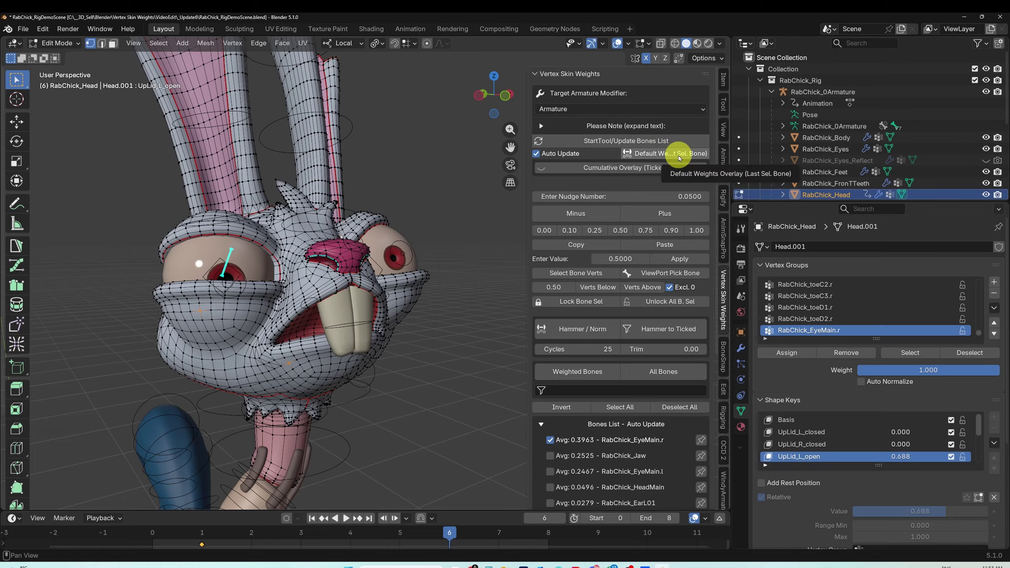
Step: Turn on the Default Weights Overlay and view the weights of RabChick_Jaw, RabChick_EyeMain.l and RabChick_EyeMain.r on the head
left_click(656, 161)
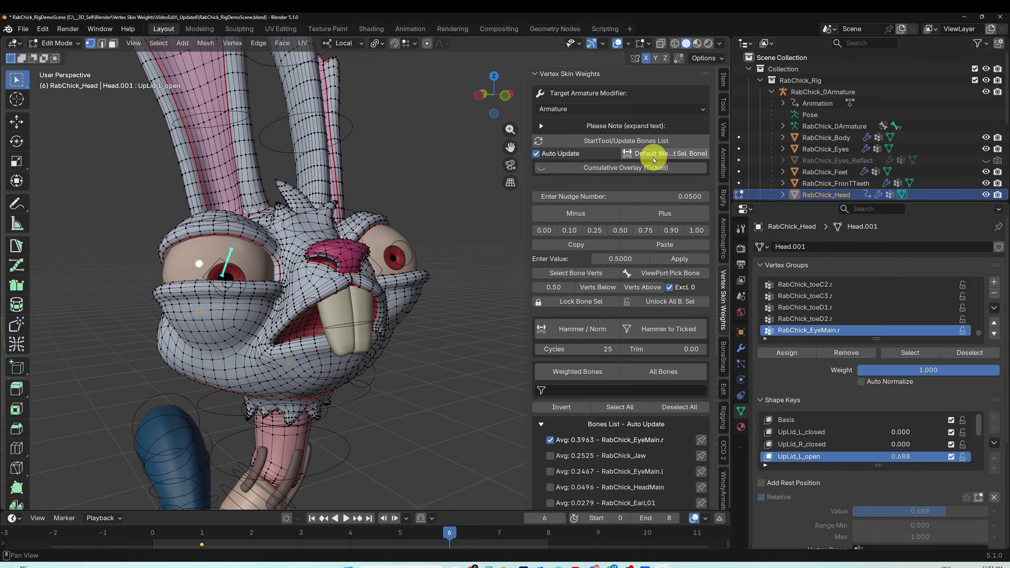
left_click(550, 455)
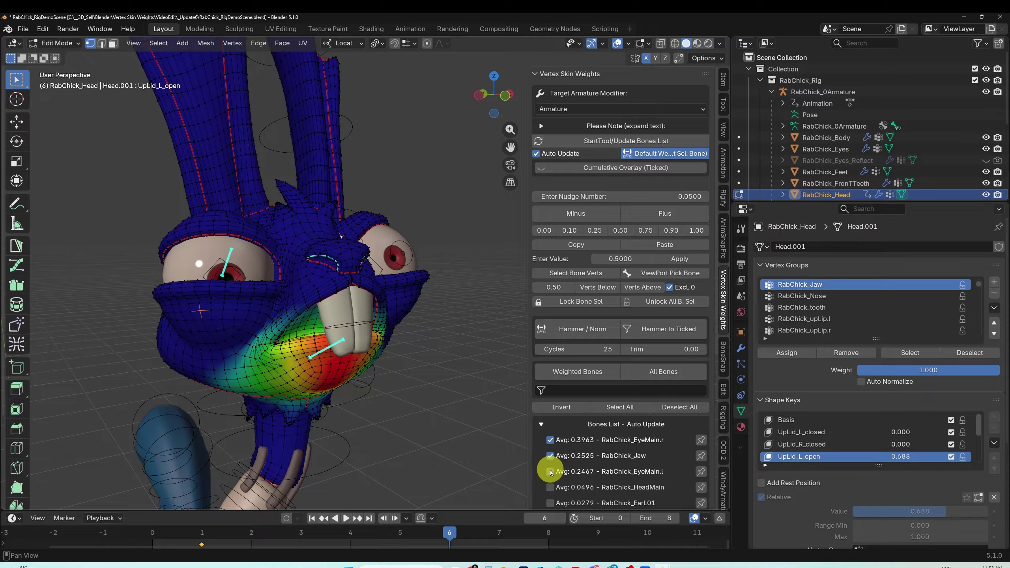
left_click(551, 471)
left_click_drag(551, 472, 551, 456)
left_click(550, 440)
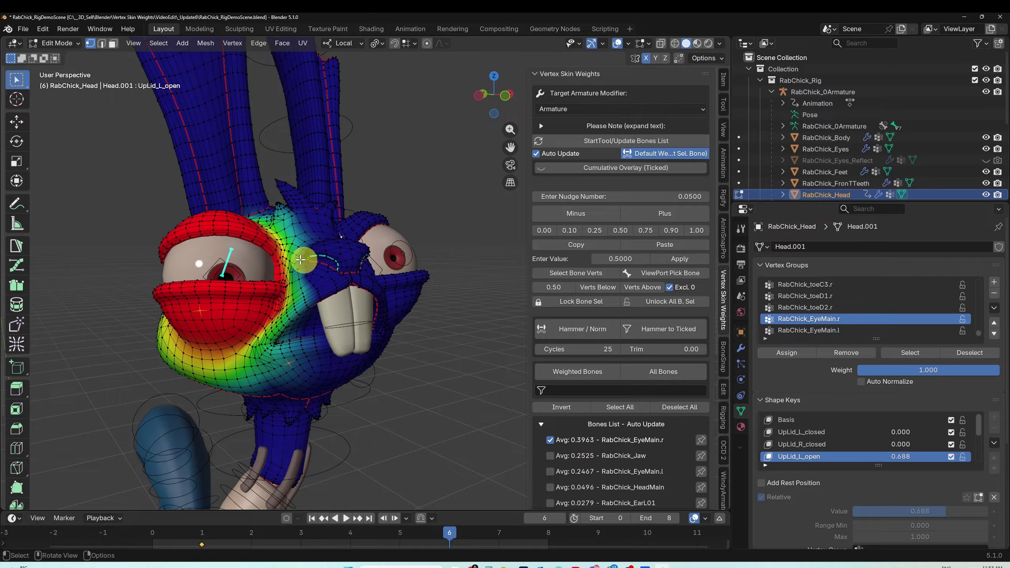
Step: Compare the single-bone weight overlays of RabChick_Jaw and RabChick_EyeMain.l, and leave only RabChick_EyeMain.r ticked
left_click(550, 455)
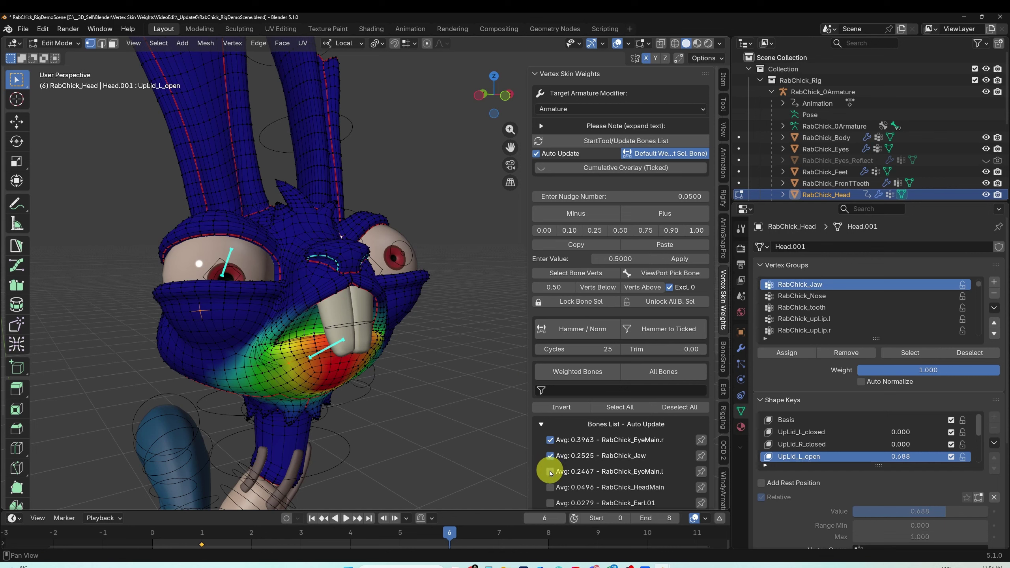
left_click(550, 471)
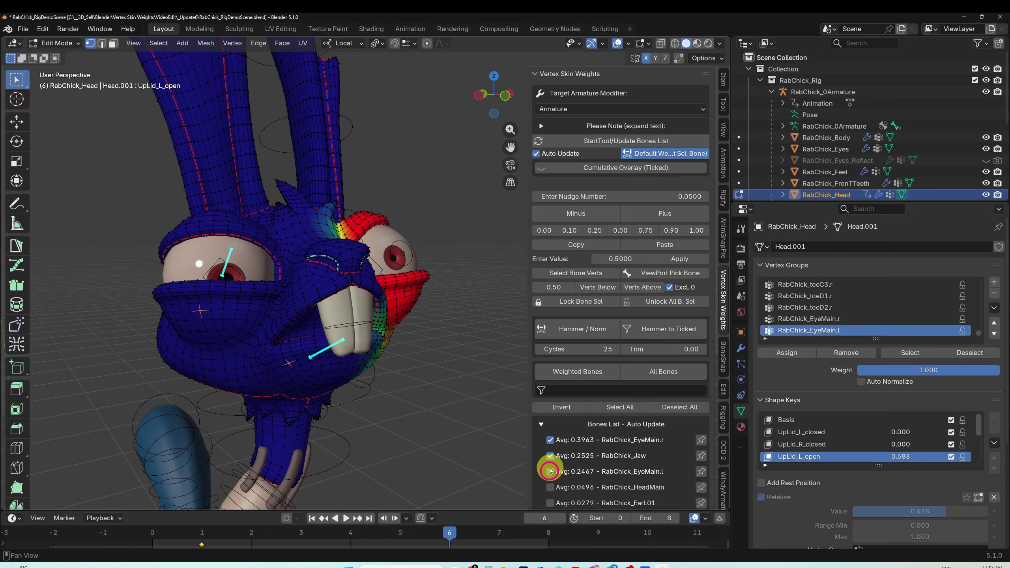
left_click(550, 456)
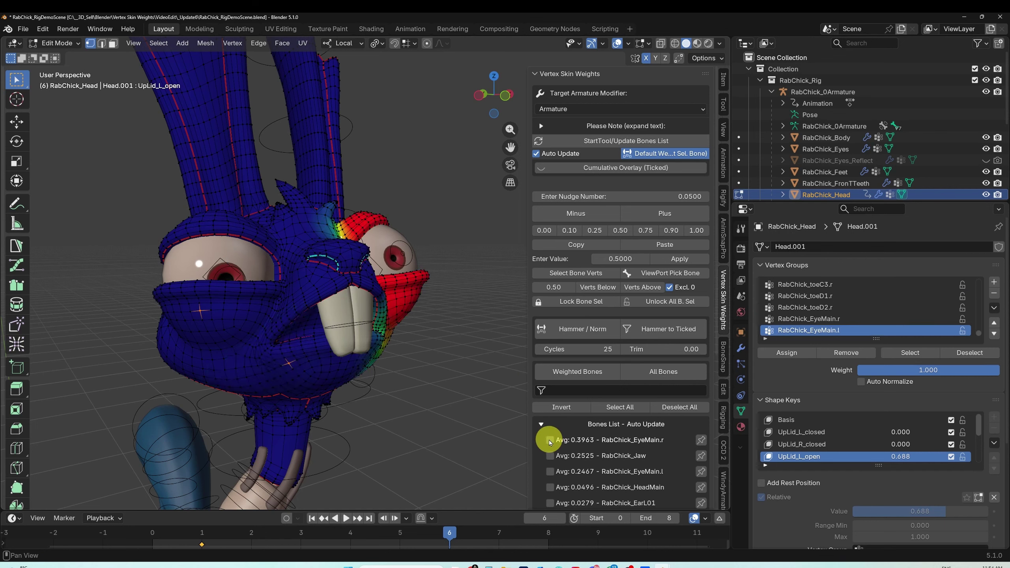
left_click(550, 440)
left_click(550, 456)
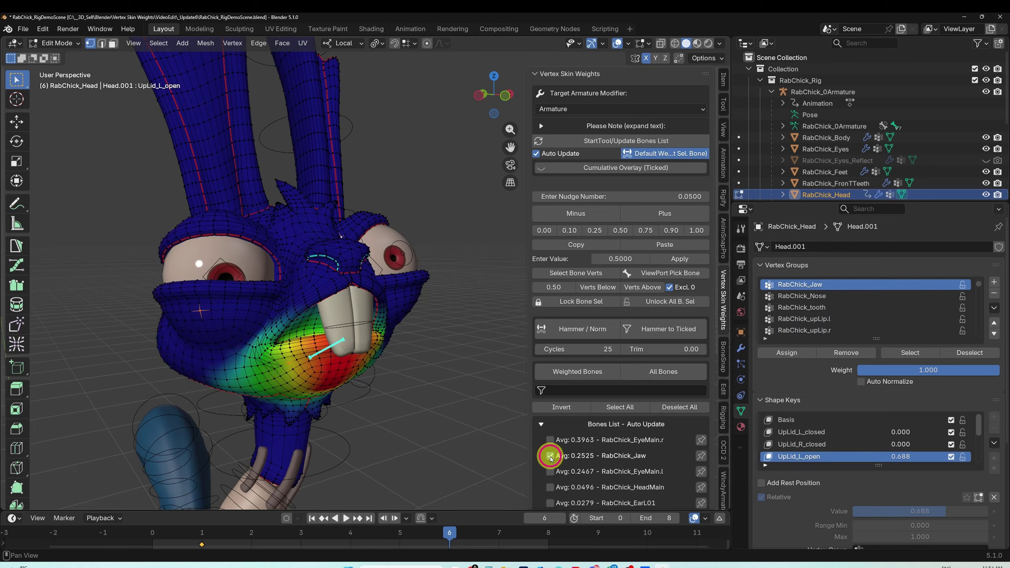
left_click(550, 472)
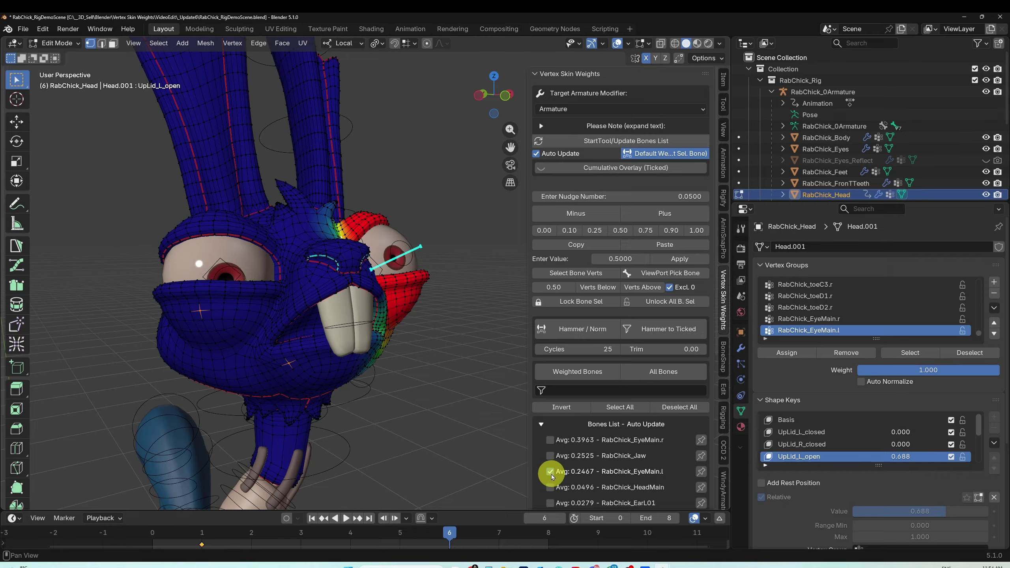
left_click(550, 473)
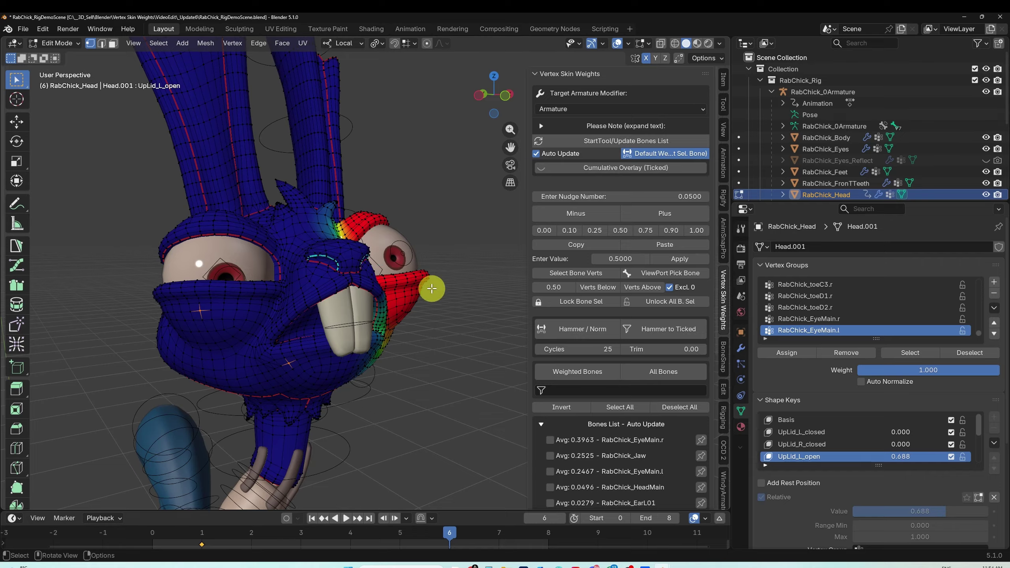
left_click(551, 443)
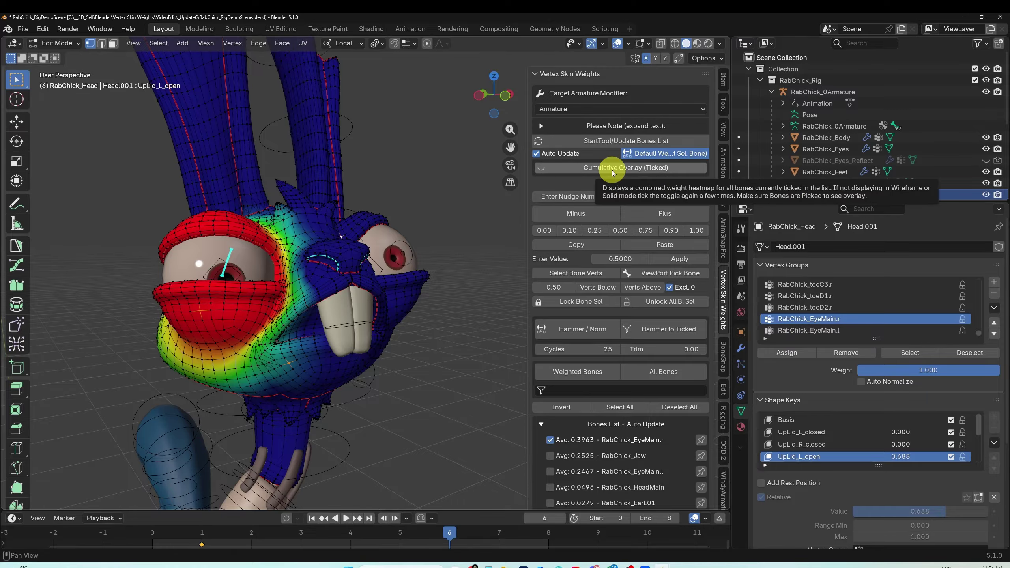
Step: Replace the Default Weights Overlay with the Cumulative Overlay and add RabChick_Jaw and RabChick_EyeMain.l to the ticked bones
left_click(644, 155)
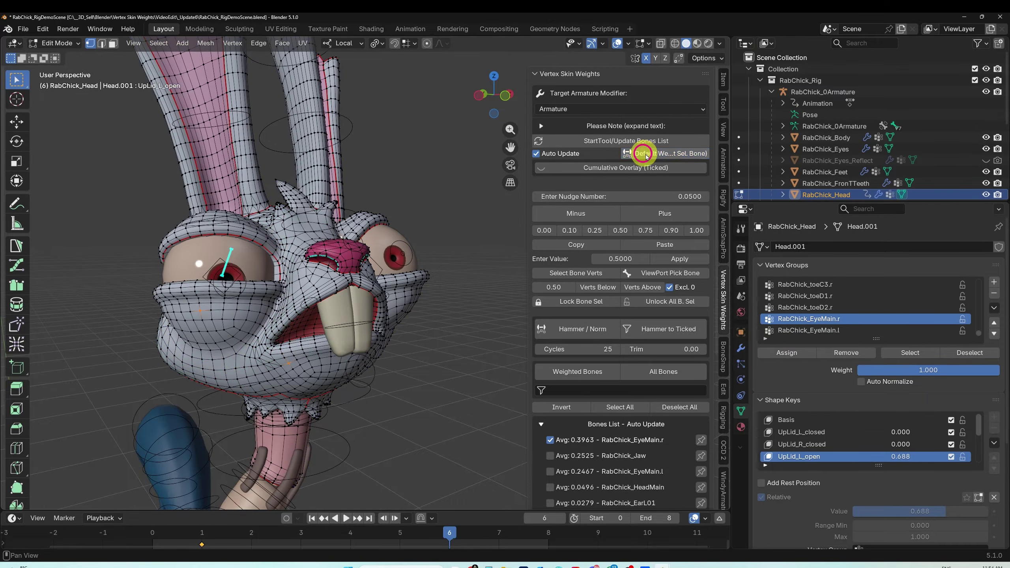
left_click(618, 167)
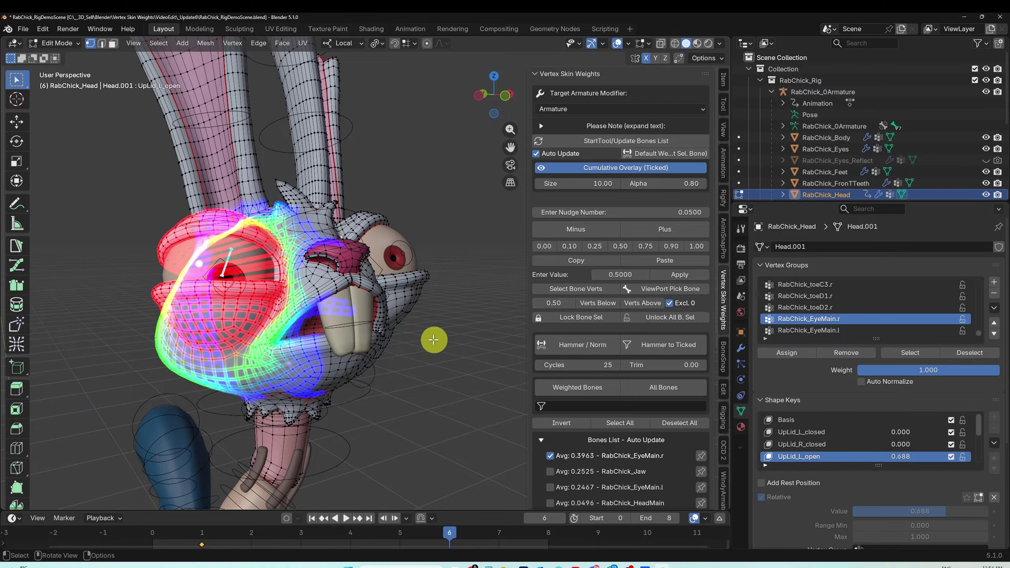
middle_click_drag(433, 340, 453, 336)
left_click(560, 472)
left_click(560, 486)
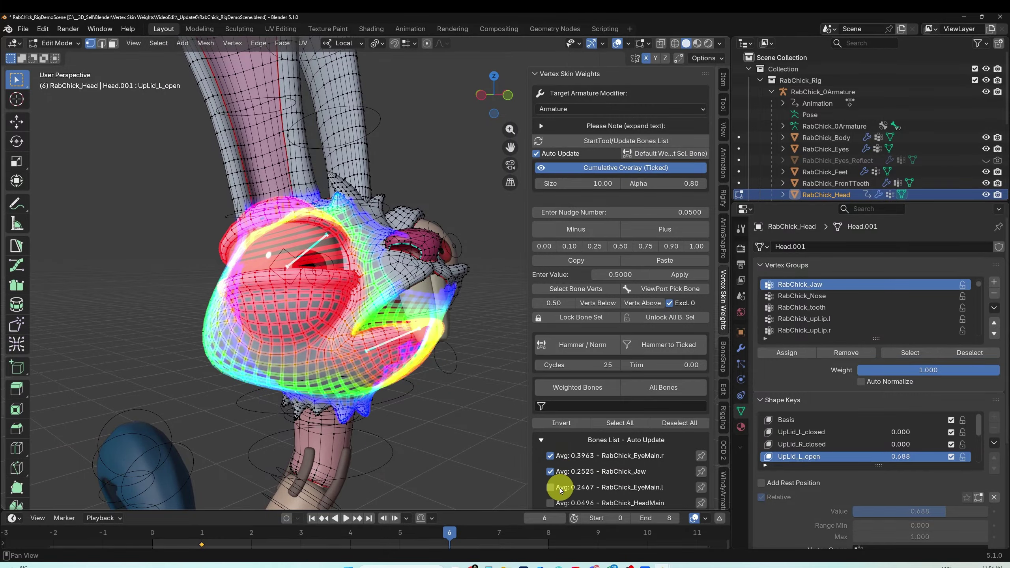
middle_click_drag(475, 404, 446, 391)
scroll(478, 377, "down", 3)
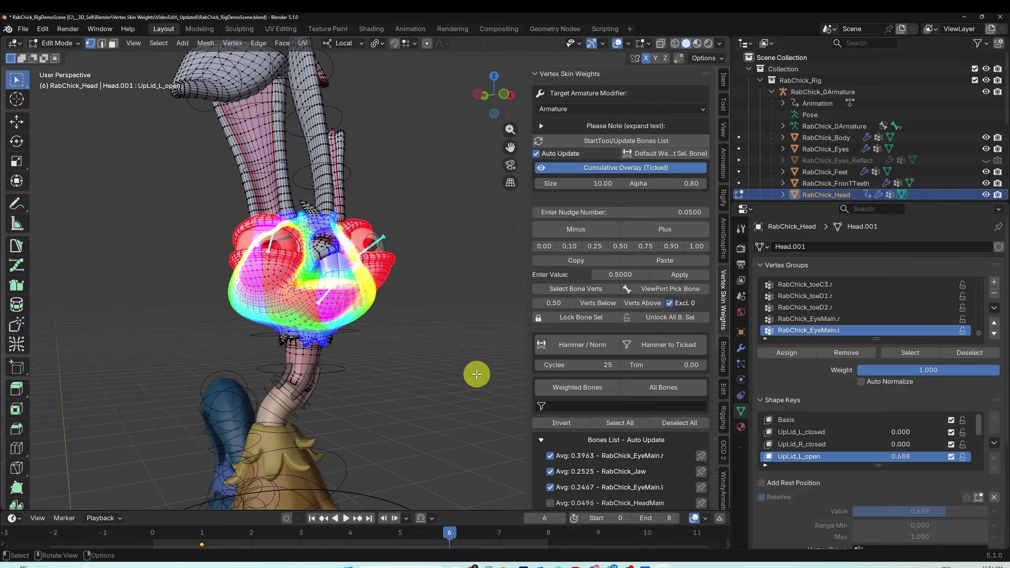
Step: Box-select the upright ear's vertices and tick RabChick_EarL02 and RabChick_EarL04 to show their combined weight overlay
middle_click_drag(462, 349, 464, 349)
middle_click_drag(439, 237, 433, 325)
key("b")
left_click_drag(268, 112, 397, 344)
left_click(569, 458)
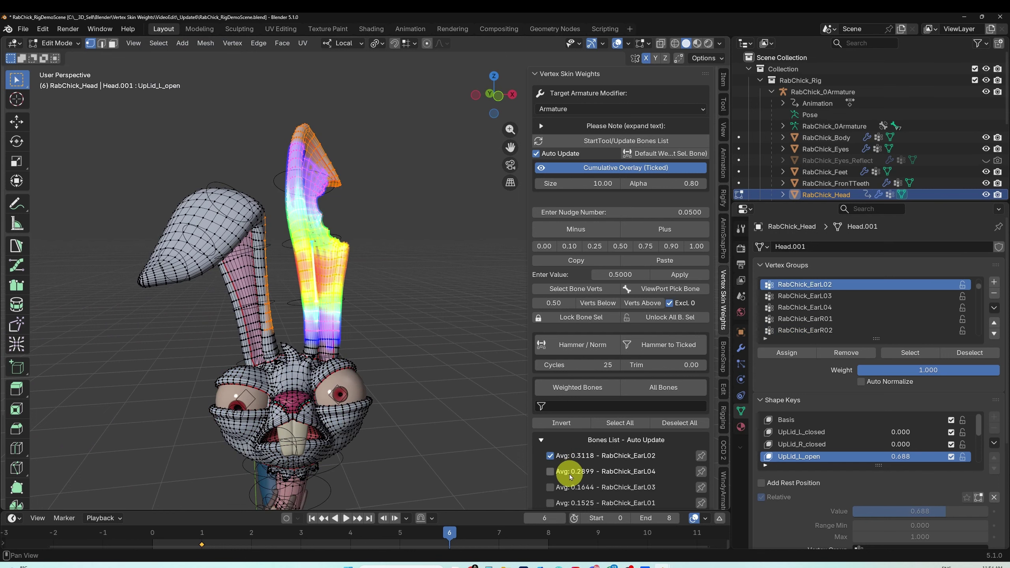
left_click(554, 471)
mouse_move(420, 343)
middle_mouse_down()
mouse_move(444, 343)
mouse_move(428, 344)
middle_mouse_up()
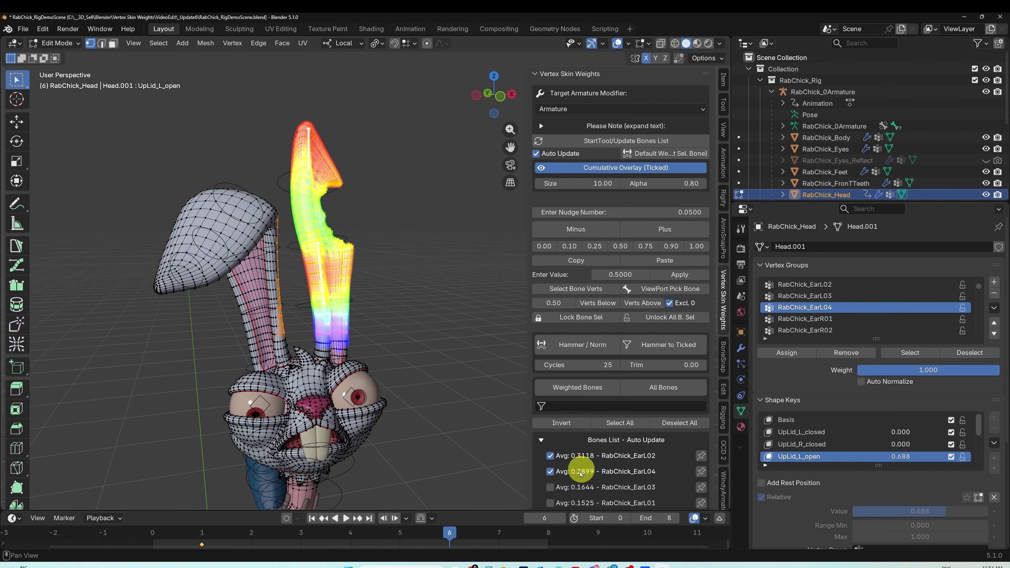
Step: Add RabChick_EarL03 to the ticked bones of the Cumulative Overlay and reduce the overlay point size
left_click(572, 487)
middle_click_drag(365, 251, 347, 248)
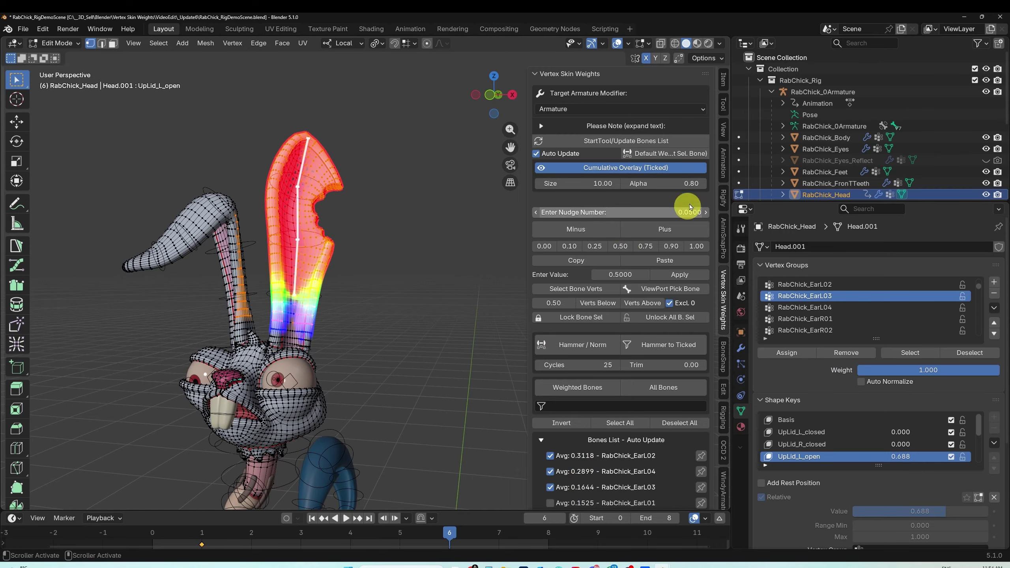
left_click_drag(602, 185, 484, 199)
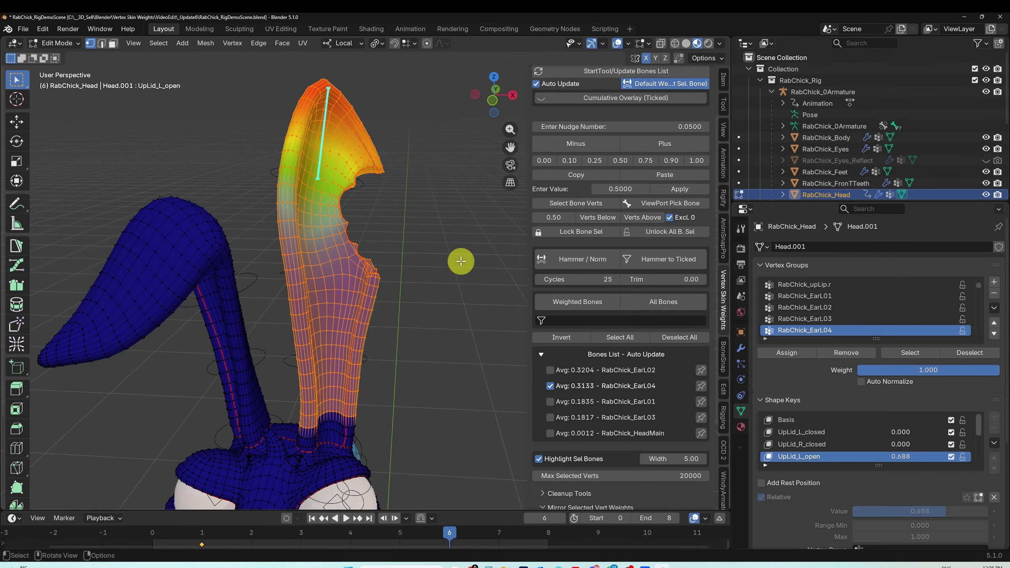
Step: View the default weight overlays of RabChick_EarL02, RabChick_EarL01 and RabChick_EarL03 on the upright ear, and untick all bones
mouse_move(461, 261)
middle_mouse_down()
mouse_move(464, 251)
mouse_move(435, 255)
mouse_move(445, 256)
middle_mouse_up()
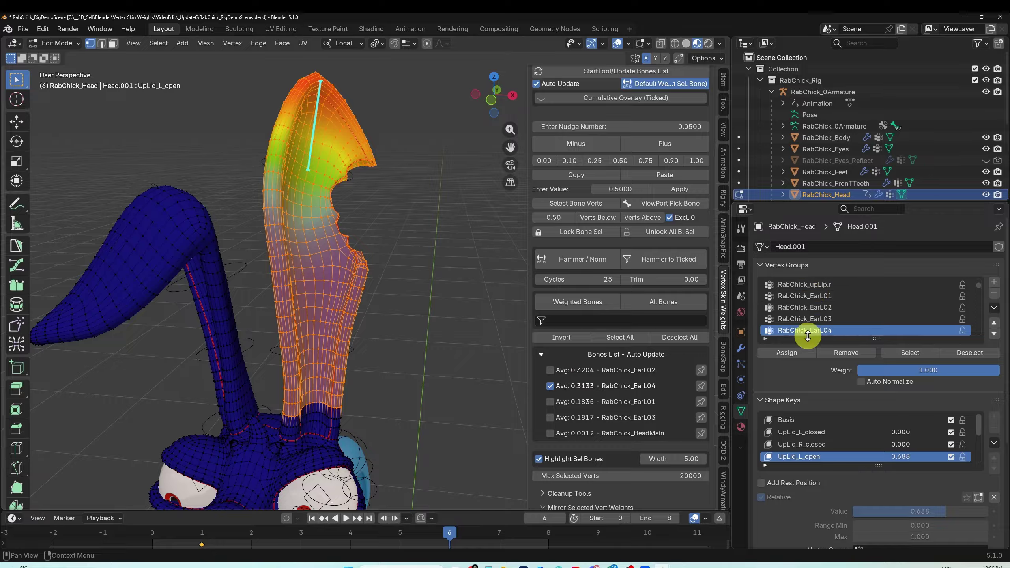
left_click(552, 370)
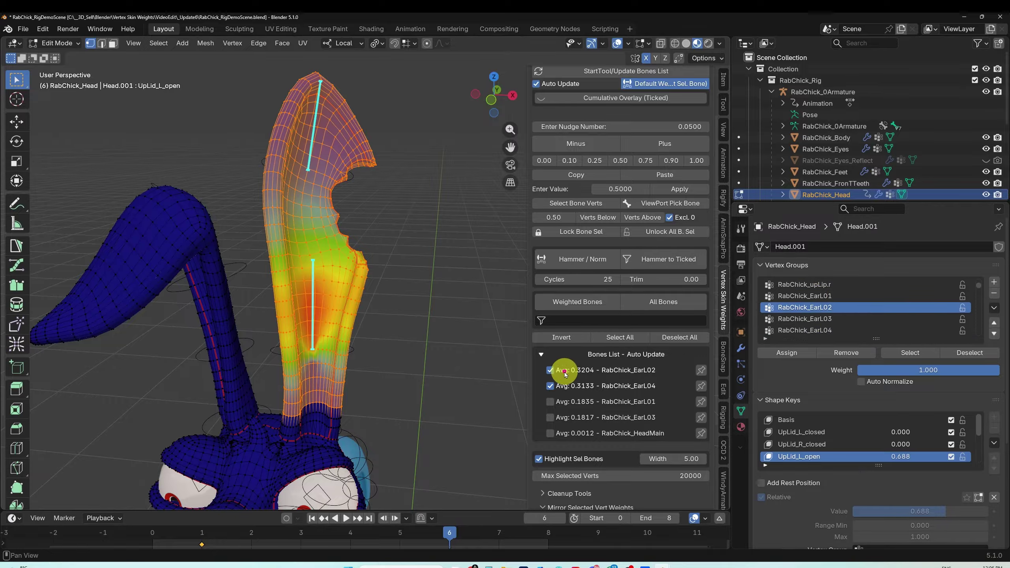
left_click(562, 405)
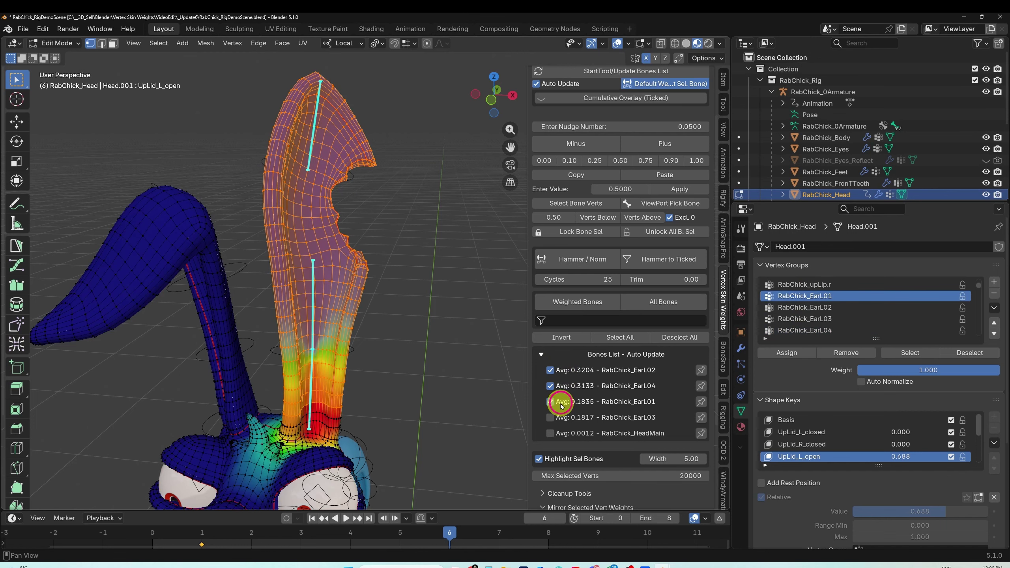
left_click(561, 420)
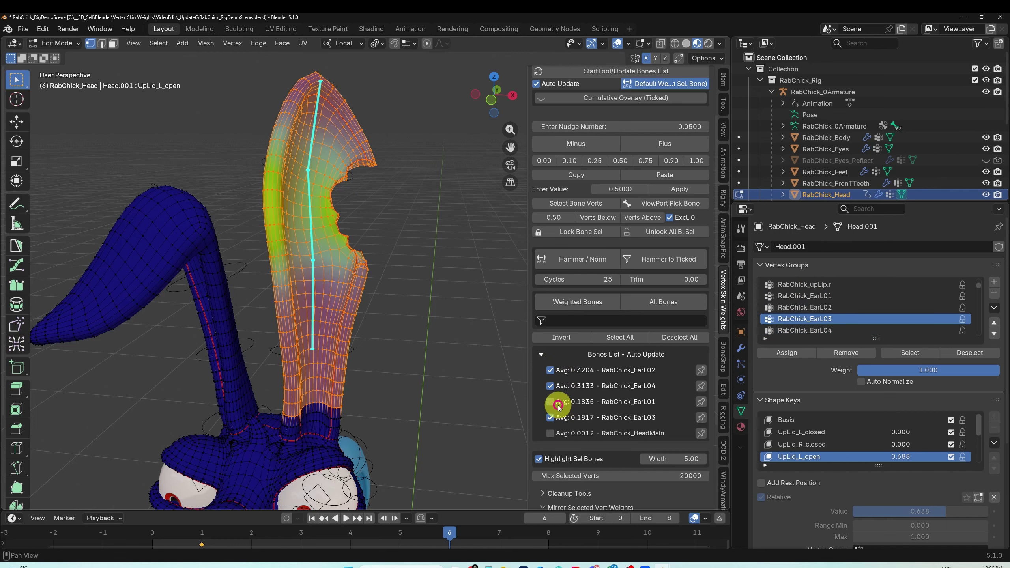
left_click(552, 419)
left_click(550, 388)
left_click(550, 372)
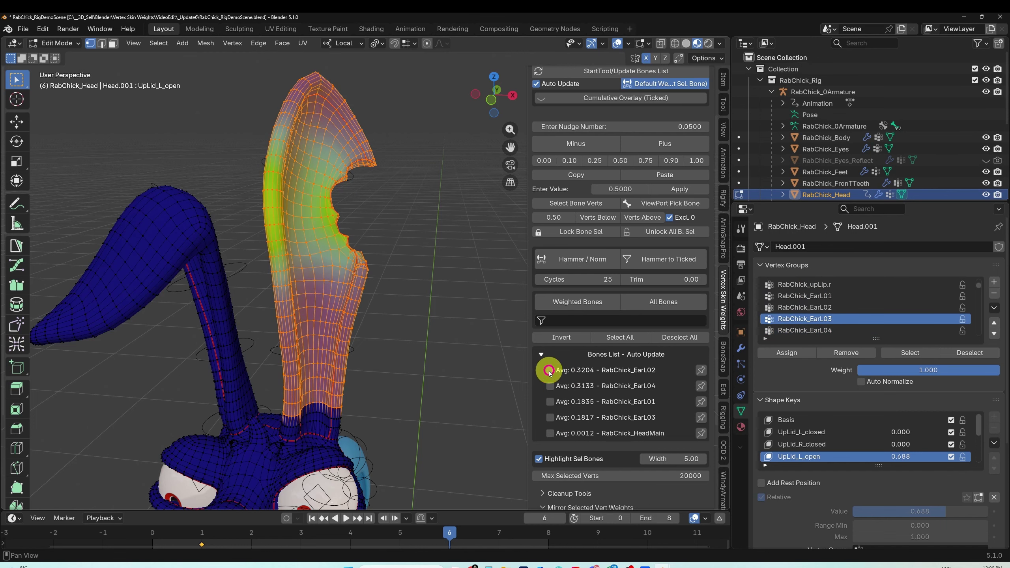
Step: Tick RabChick_EarL02, RabChick_EarL04, RabChick_EarL01 and RabChick_EarL03 in turn to compare their weights, and clear the ticks again
left_click(550, 369)
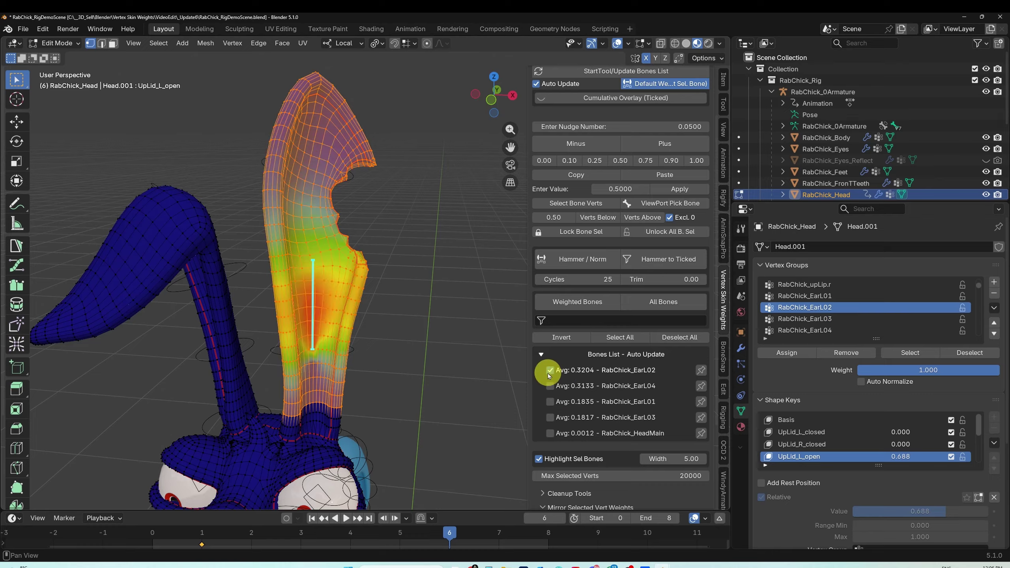
left_click(550, 369)
left_click(550, 386)
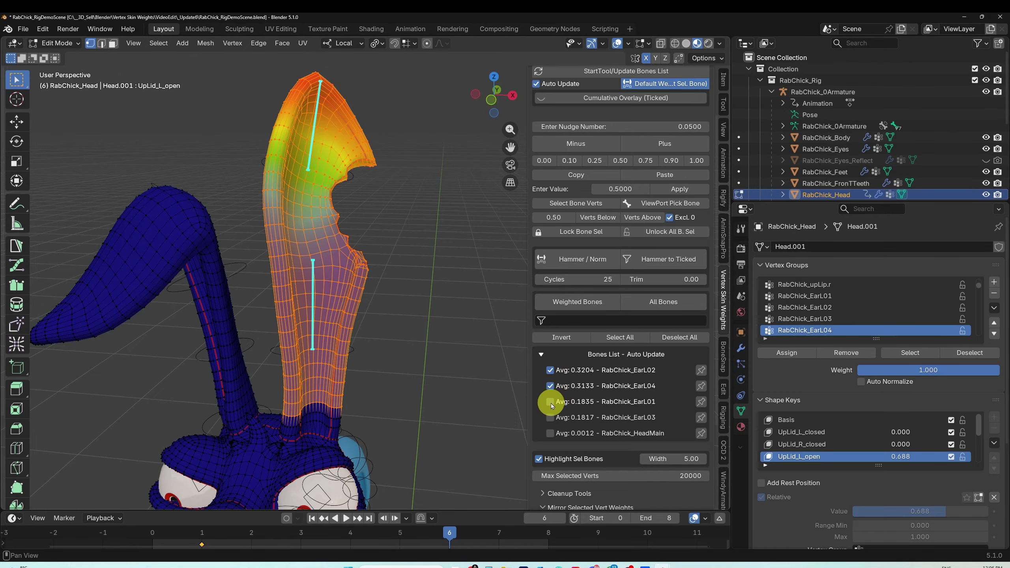
left_click(550, 401)
left_click(550, 417)
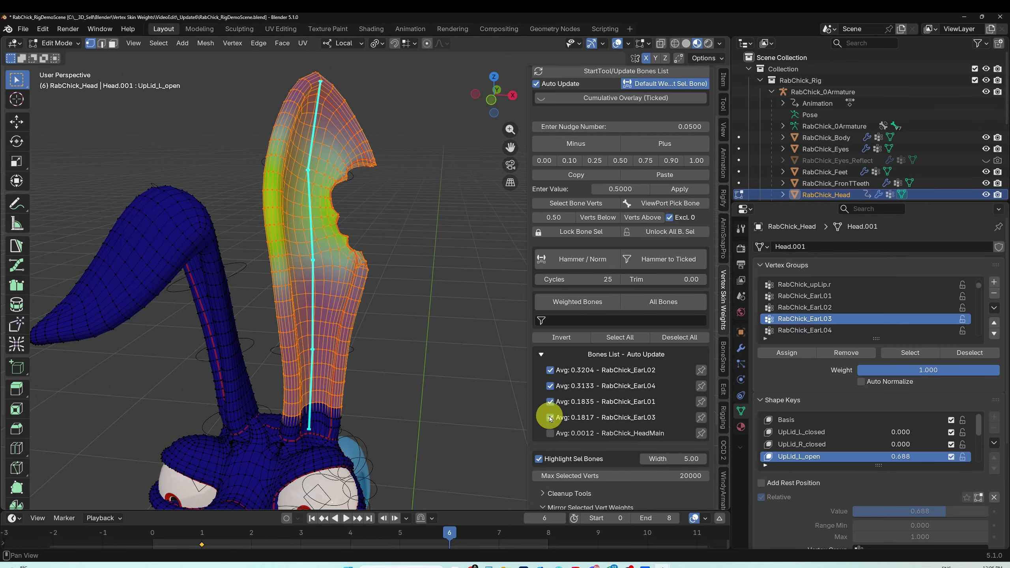
left_click(550, 417)
left_click(550, 402)
left_click(550, 386)
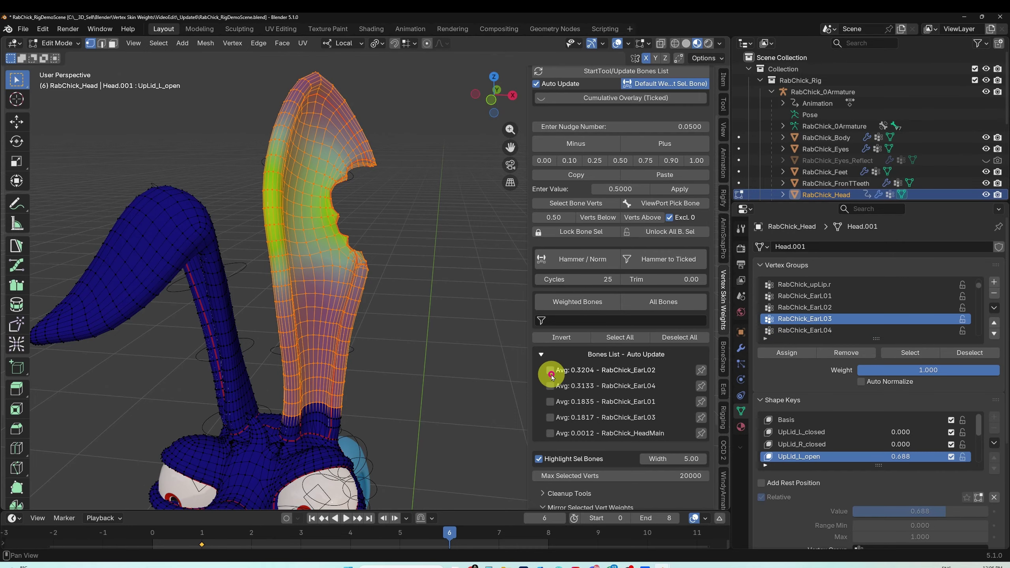
Step: Tick RabChick_EarL02 and switch the head mesh from Edit Mode to Weight Paint
left_click(550, 370)
left_click(54, 43)
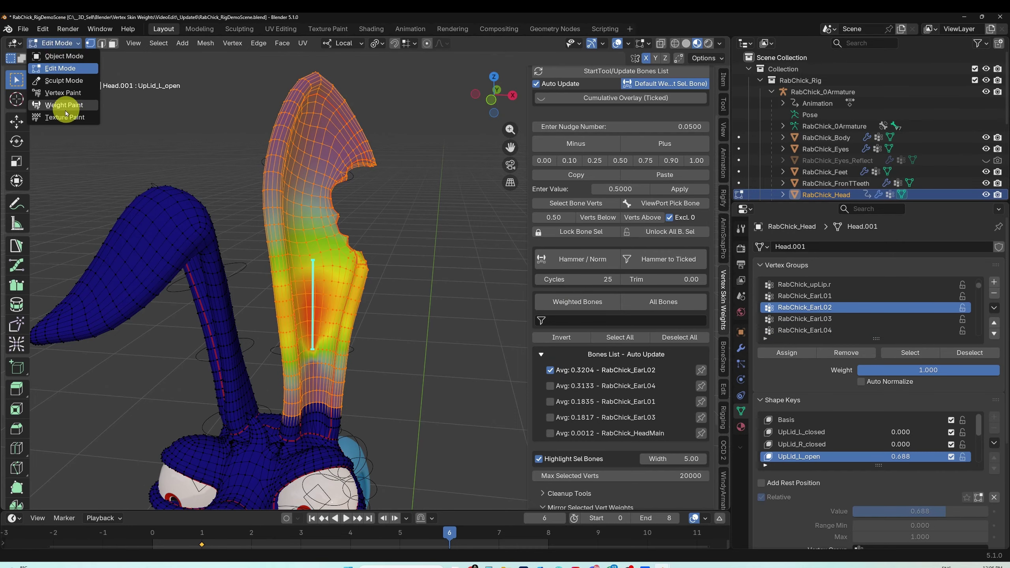
left_click(63, 106)
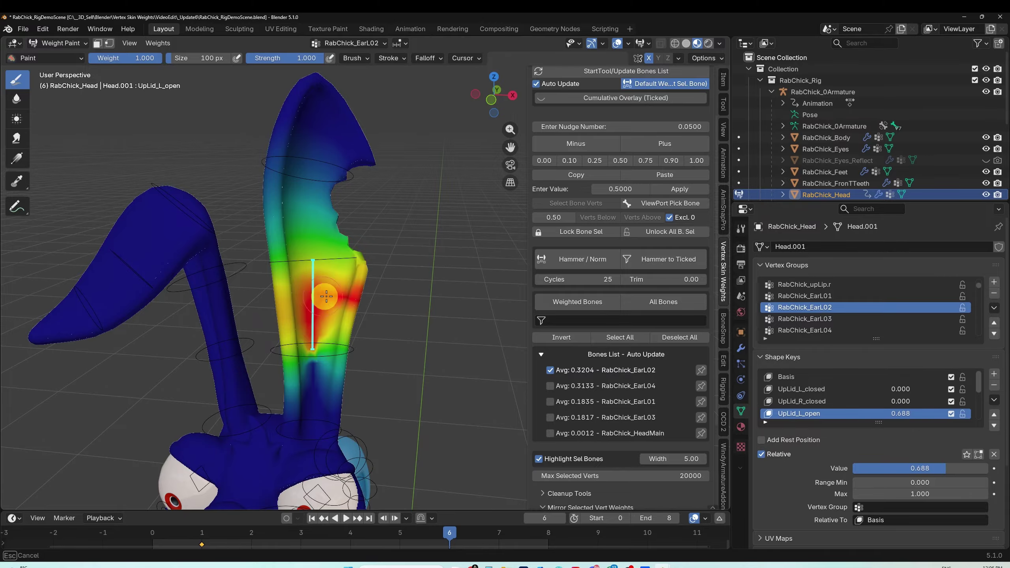
Step: Tick RabChick_EarL04, paint a short stroke of weight 1.000 near the upright ear's tip, and return to Edit Mode
left_click(550, 385)
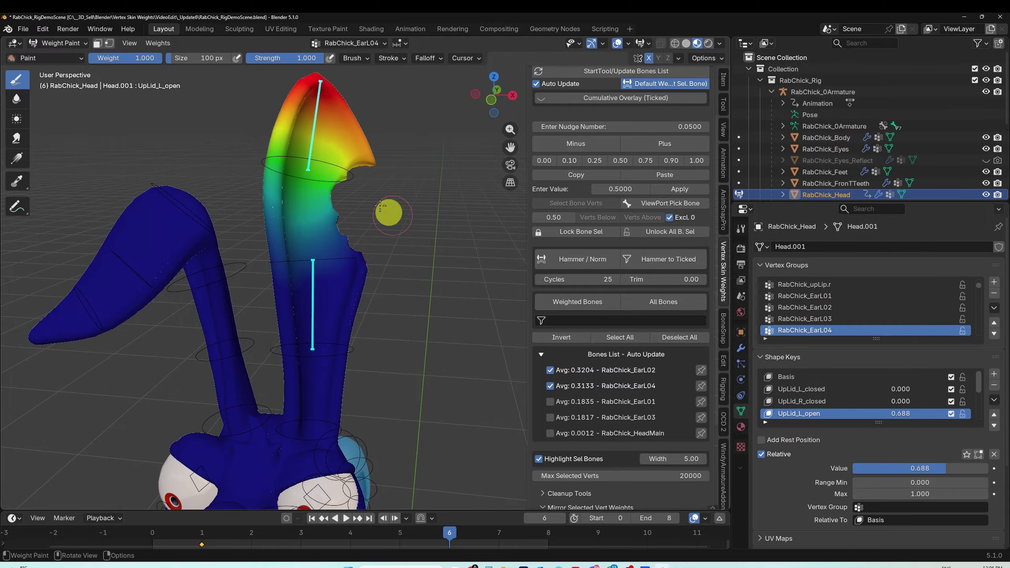
mouse_move(331, 125)
left_mouse_down()
mouse_move(346, 122)
mouse_move(318, 117)
mouse_move(332, 133)
left_mouse_up()
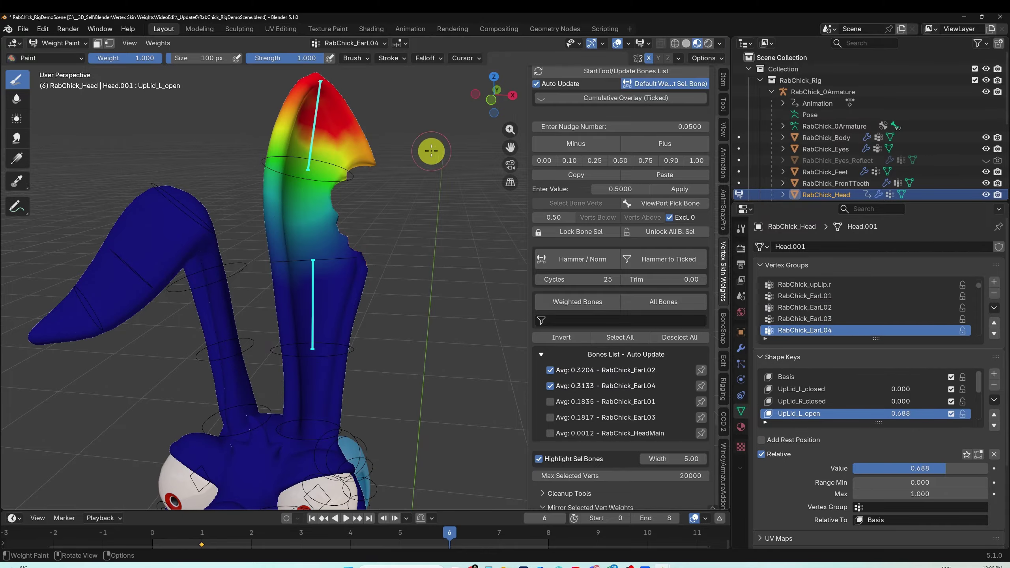
key("Tab")
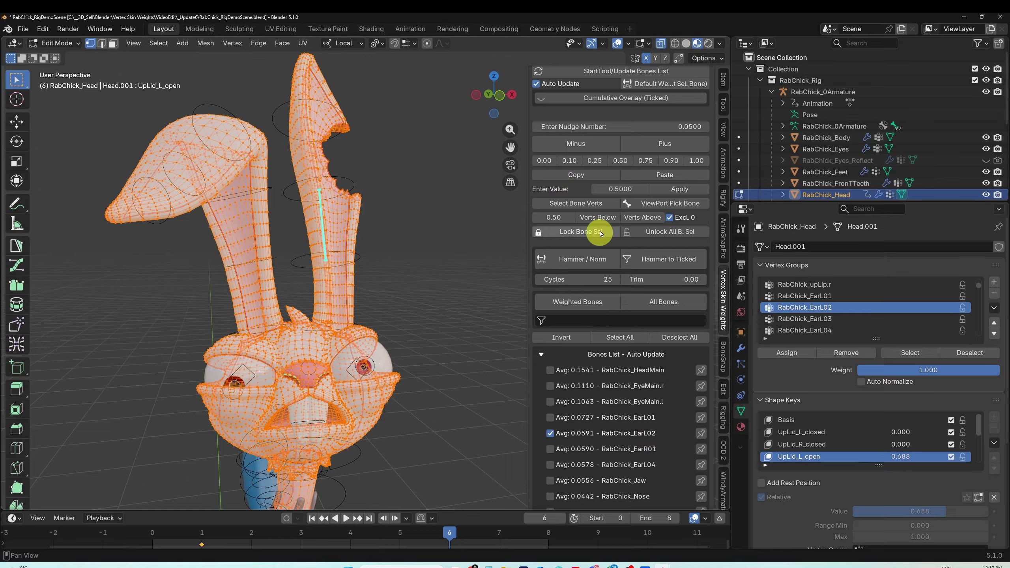
Step: Select the vertices weighted to RabChick_EarL02, and try the selections below and above an average weight of 0.50
left_click(580, 203)
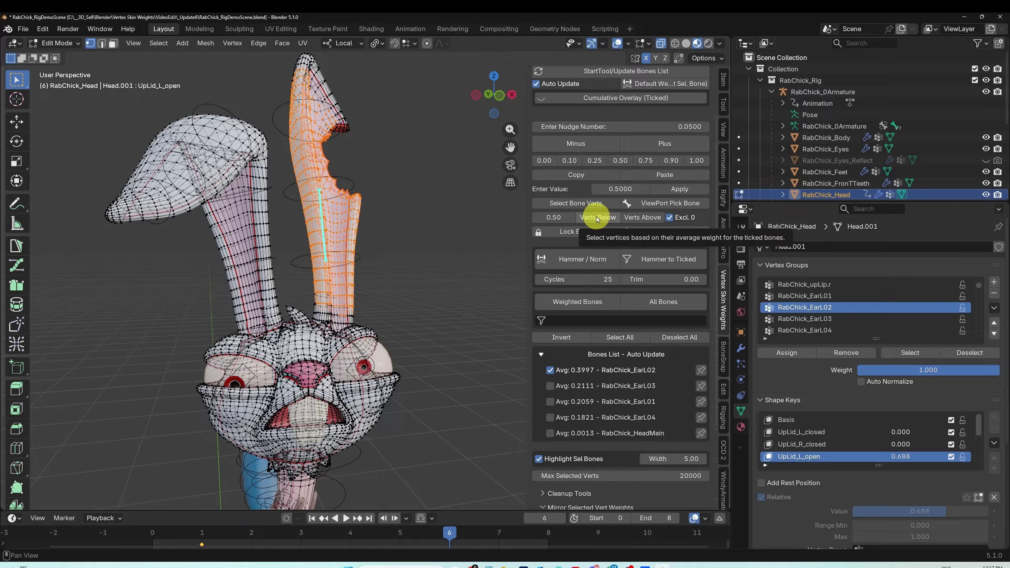
left_click(596, 217)
left_click(642, 218)
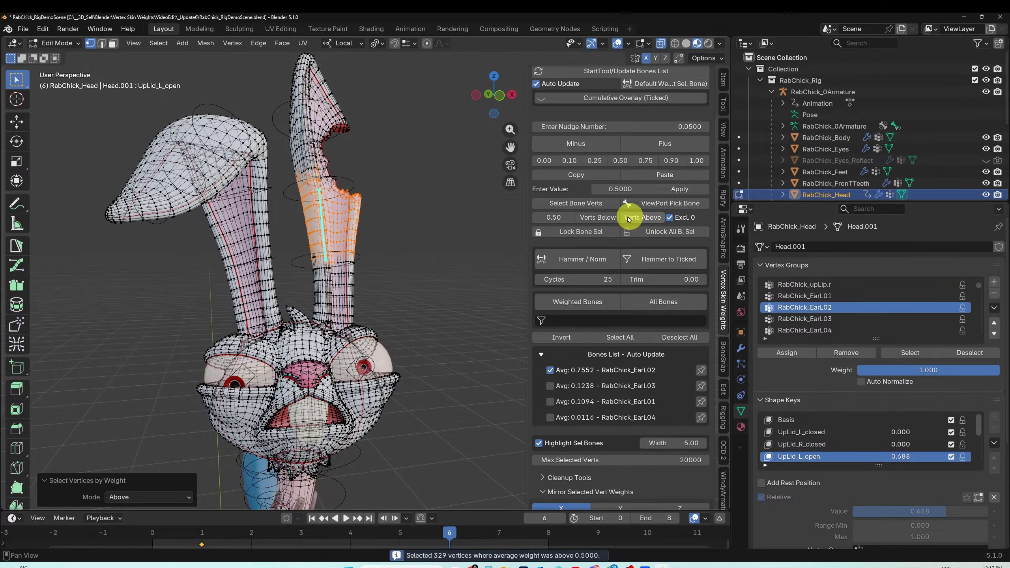
Step: Set the weight threshold to 0.20 and alternate between selecting RabChick_EarL02 vertices below and above it
left_click(552, 217)
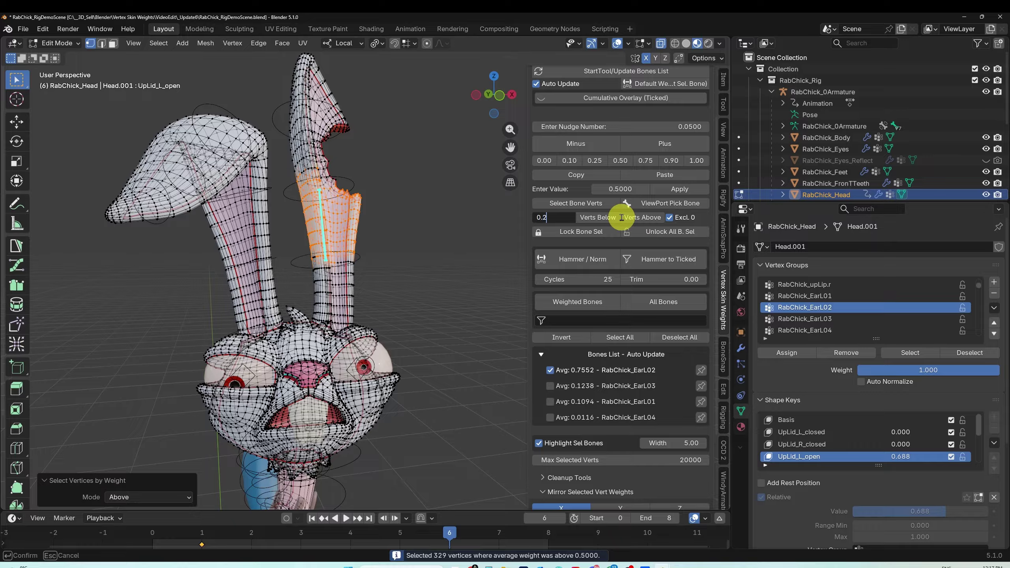
type("0.2")
key("Return")
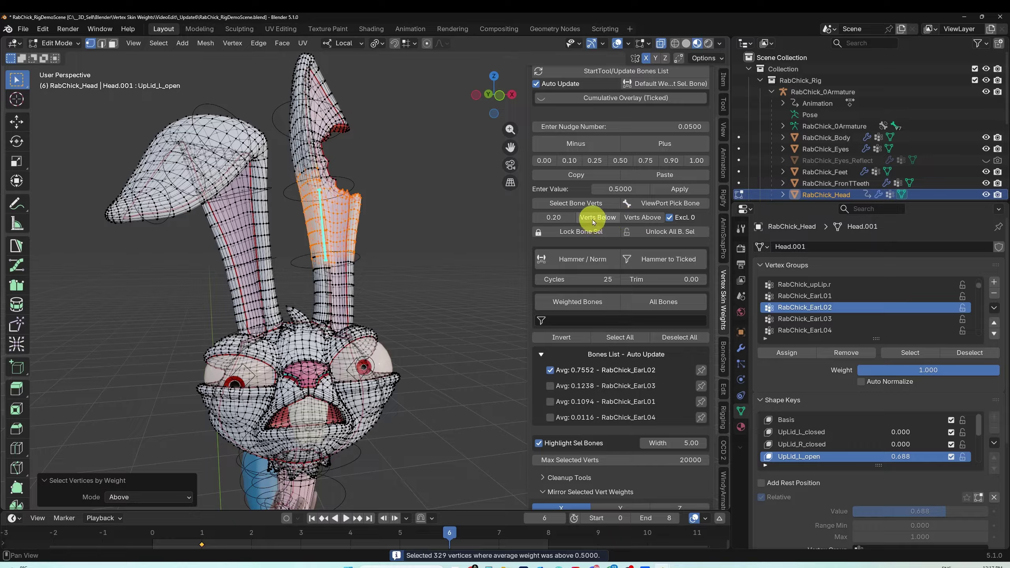
left_click(595, 219)
left_click(642, 218)
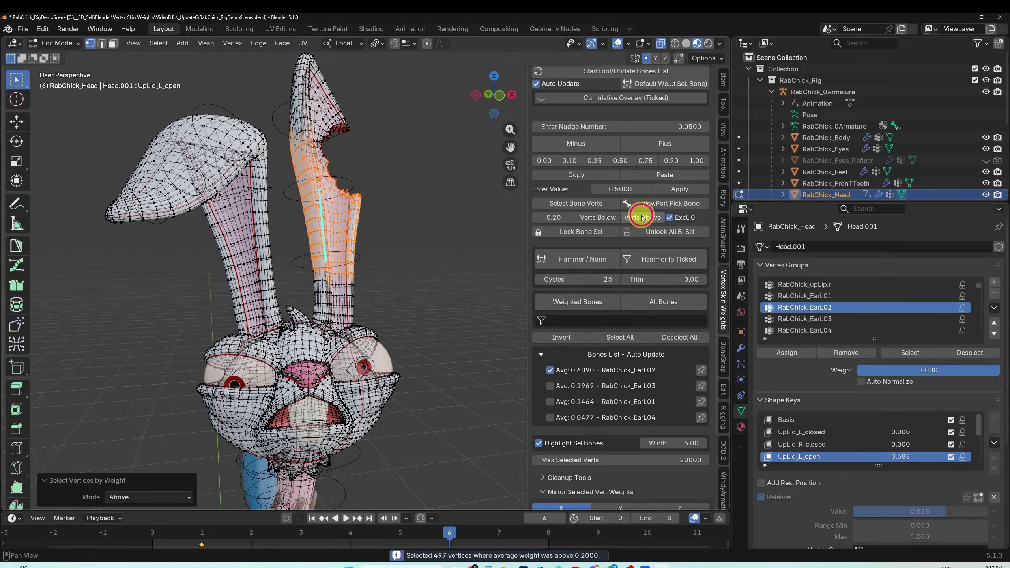
left_click(597, 218)
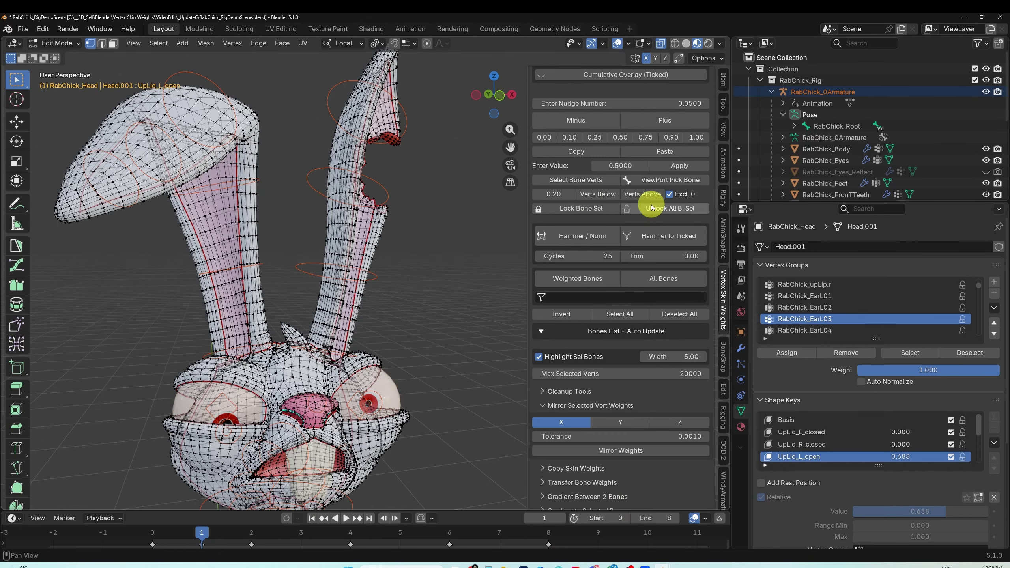
Step: Use ViewPort Pick Bone to pick RabChick_EarL02 and RabChick_EarL03 on the upright ear
left_click(674, 180)
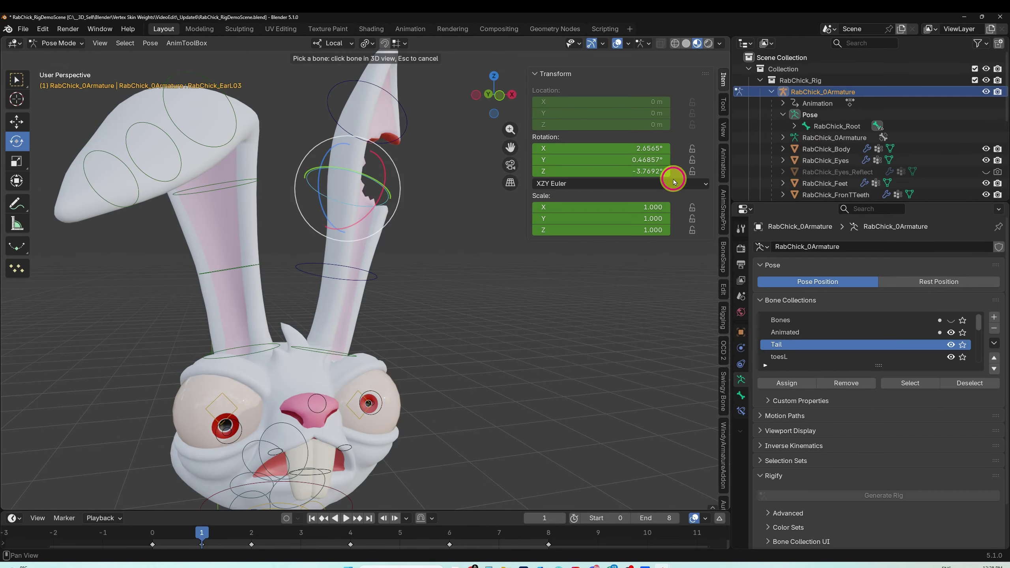
left_click(307, 266)
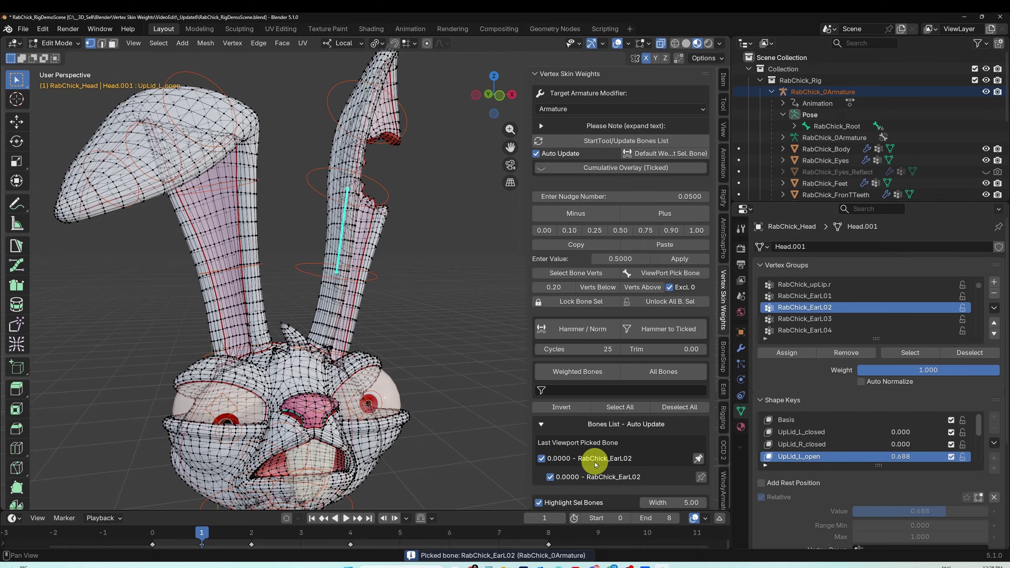
left_click(675, 274)
left_click(317, 192)
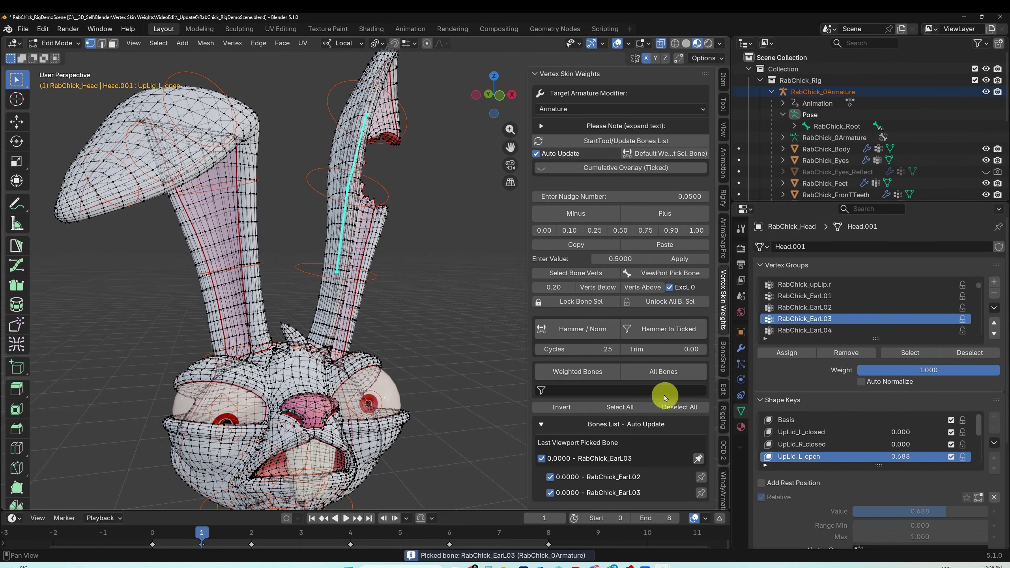
Step: Pick RabChick_EarL02 in the viewport again and check the last picked bone entry in the bones list
scroll(654, 391, "down", 3)
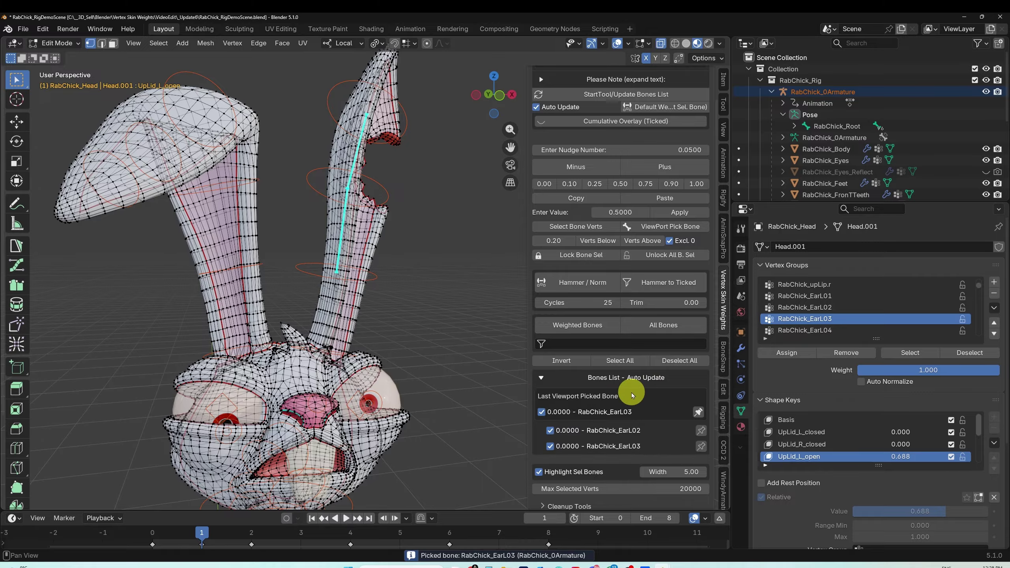
left_click(670, 230)
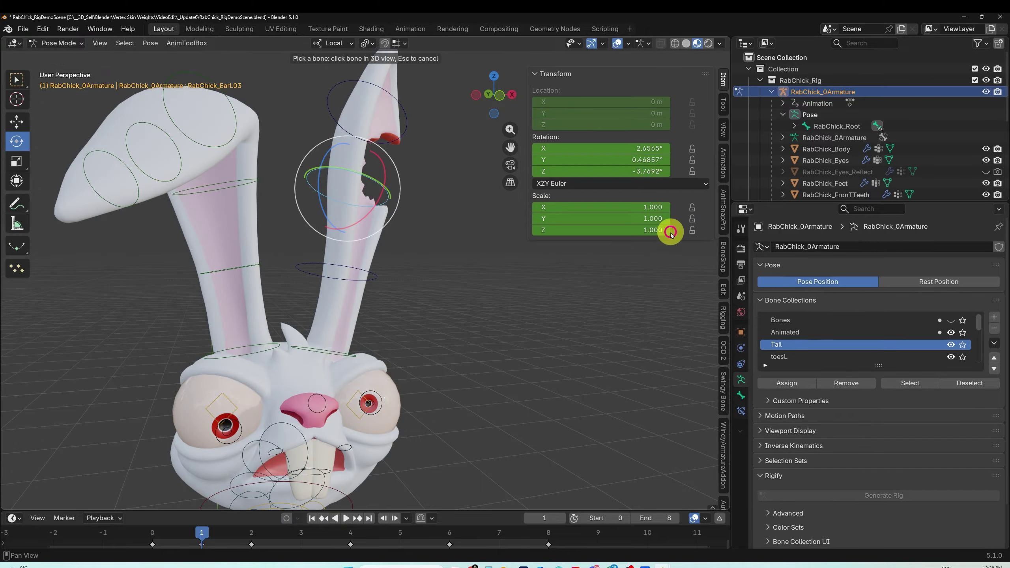
left_click(316, 282)
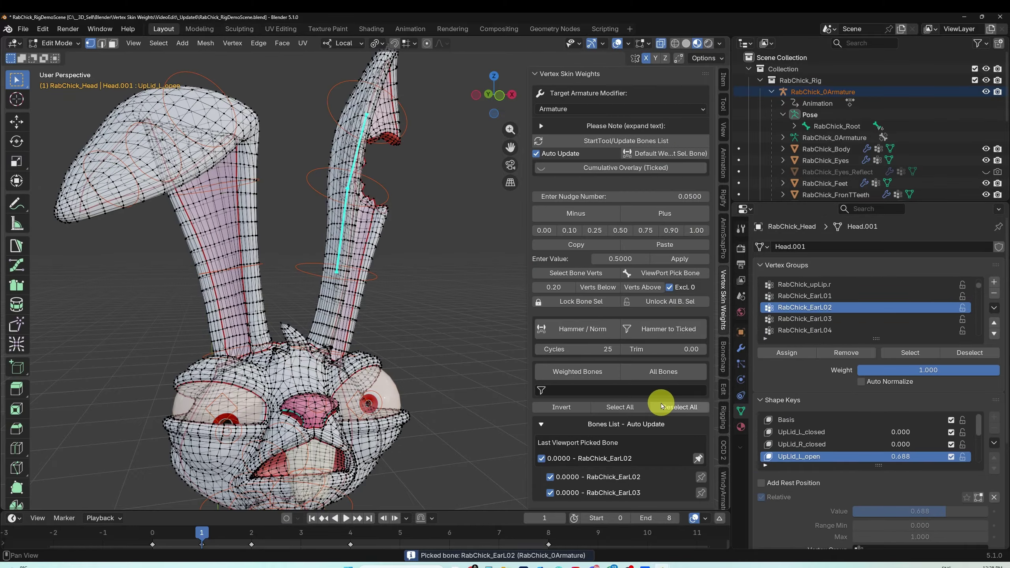
scroll(649, 385, "down", 7)
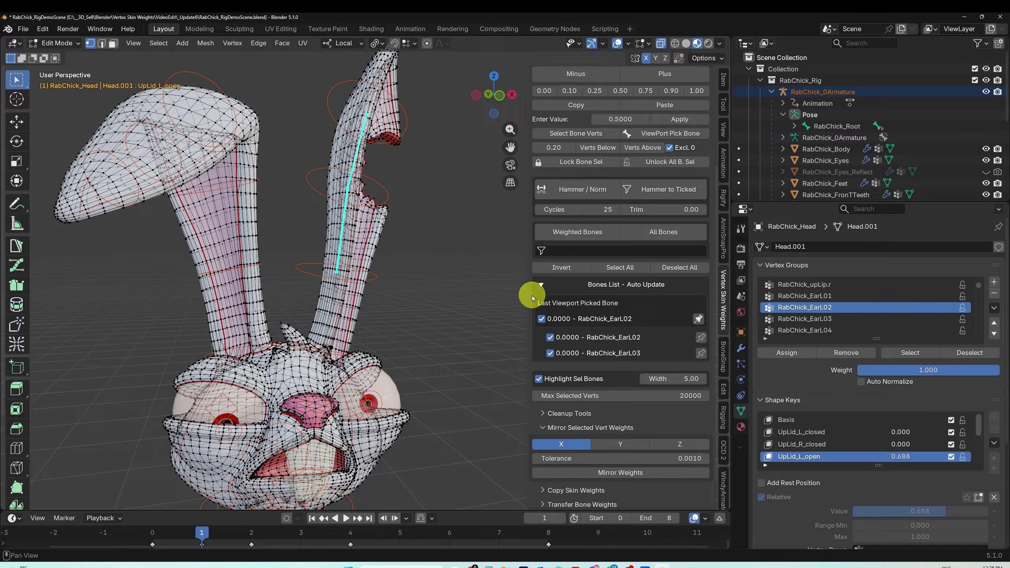
scroll(649, 322, "up", 4)
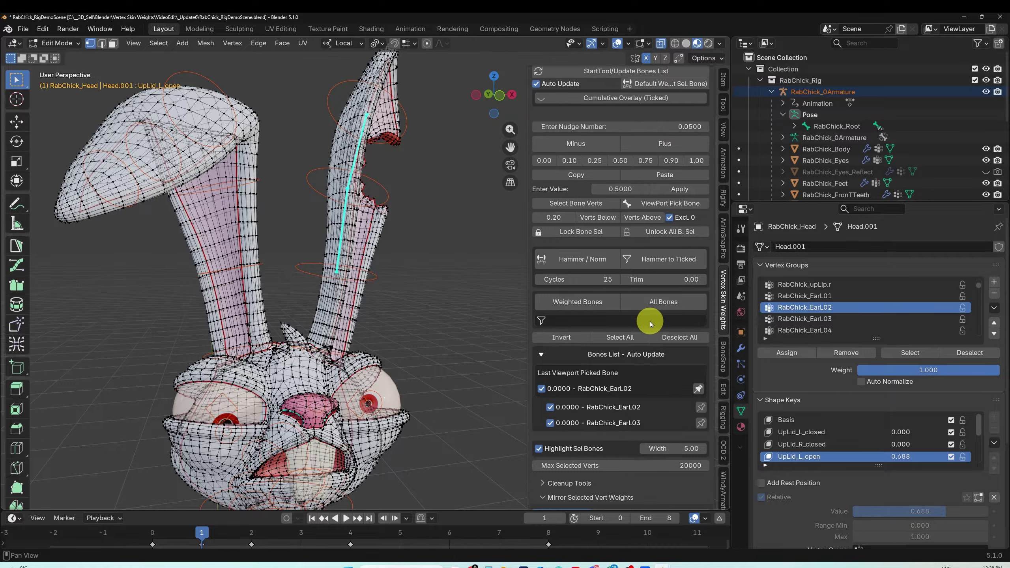
Step: Box-select the face and lower ear vertices, and tick RabChick_EyeMain.l and RabChick_HeadMain
scroll(650, 322, "up", 1)
left_click_drag(473, 215, 243, 435)
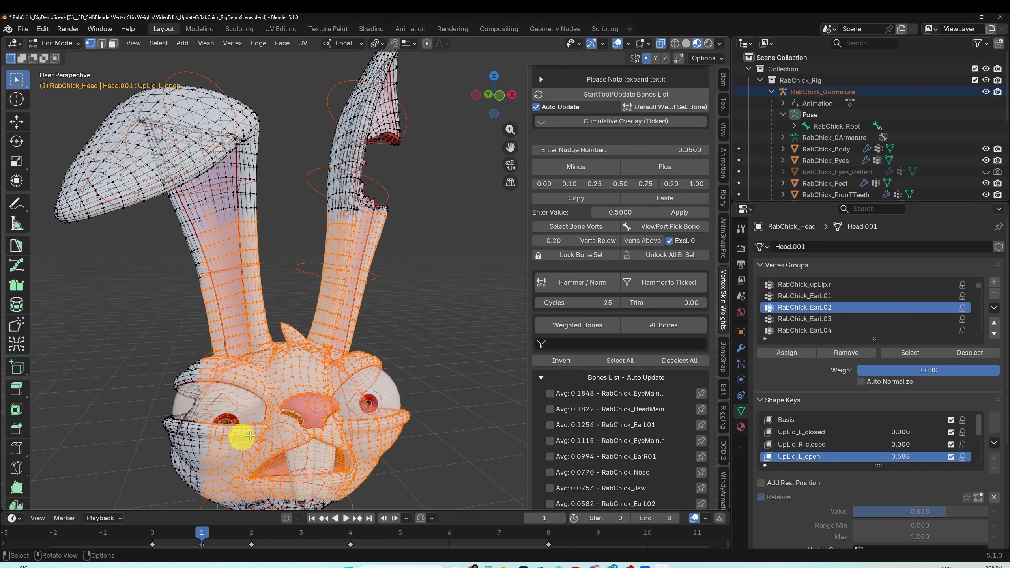
left_click(575, 393)
left_click(573, 409)
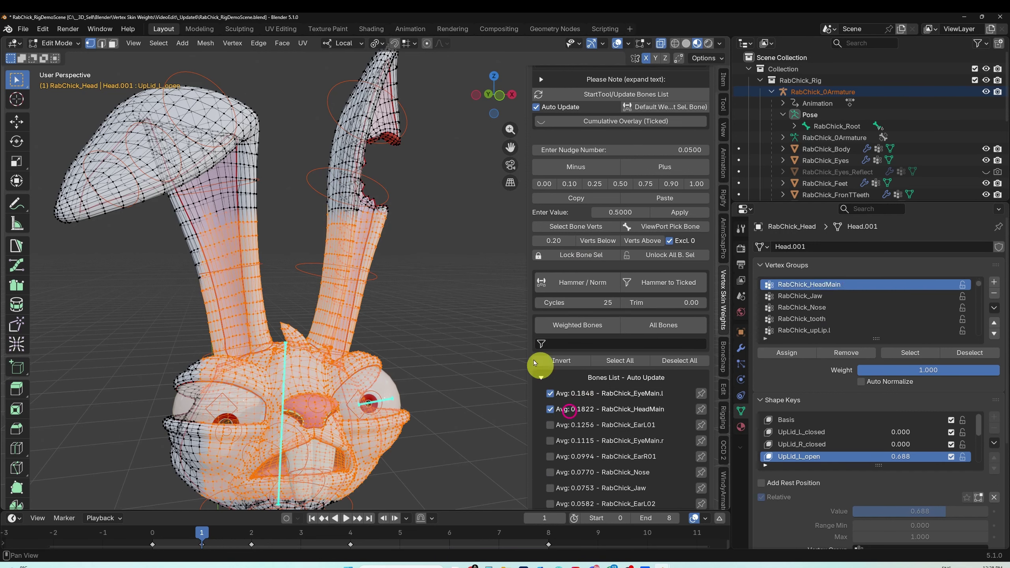
Step: Box-select the vertices around one eye, tick RabChick_EyeMain.l and RabChick_EarL01, and box-select the wider brow and forehead area instead
left_click_drag(270, 280, 410, 392)
left_click_drag(472, 327, 334, 418)
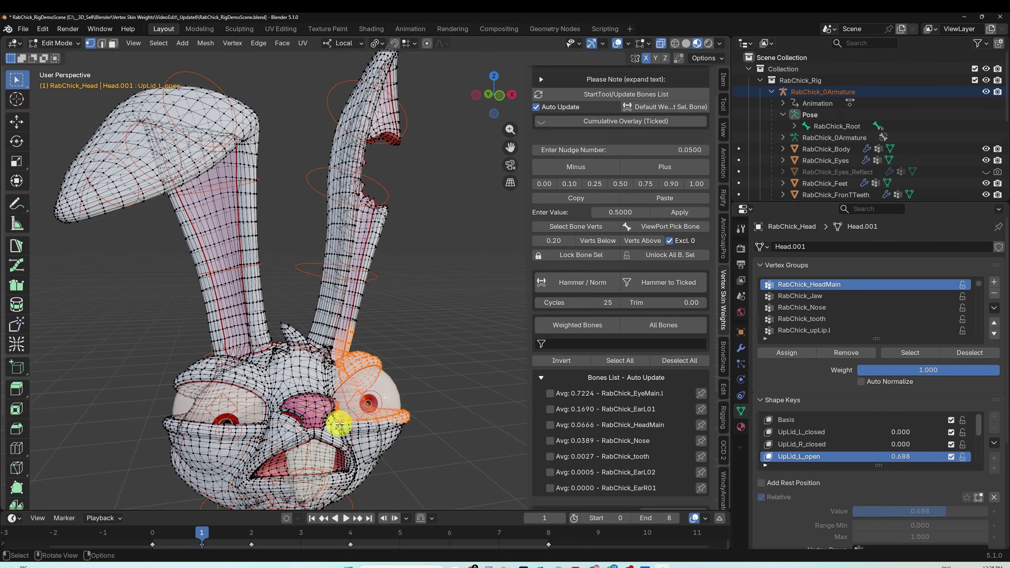
left_click(552, 392)
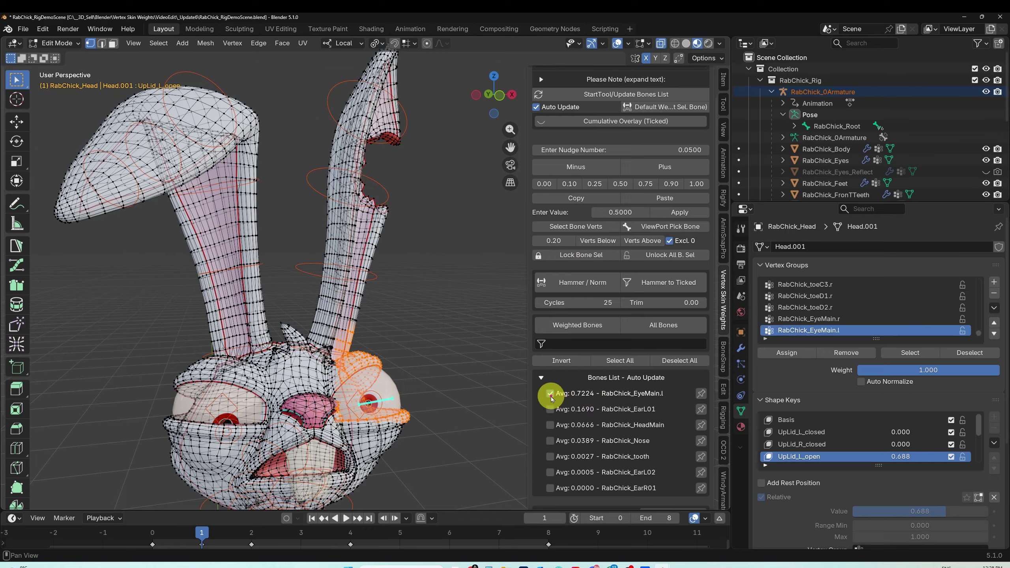
left_click(550, 410)
left_click_drag(446, 336, 275, 412)
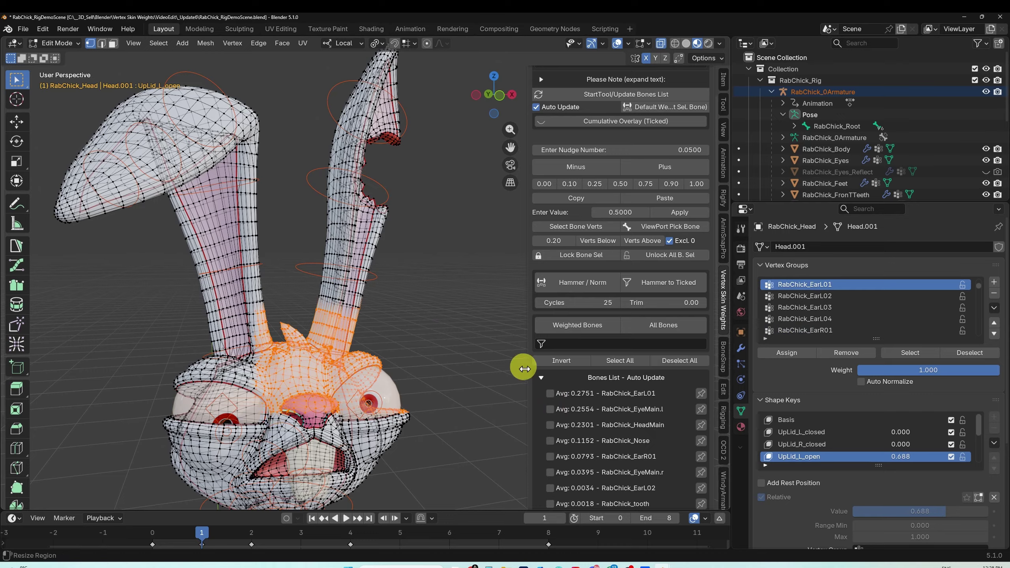
Step: Tick RabChick_EarL01, RabChick_EyeMain.l and RabChick_HeadMain in the bones list
left_click(550, 393)
left_click(550, 409)
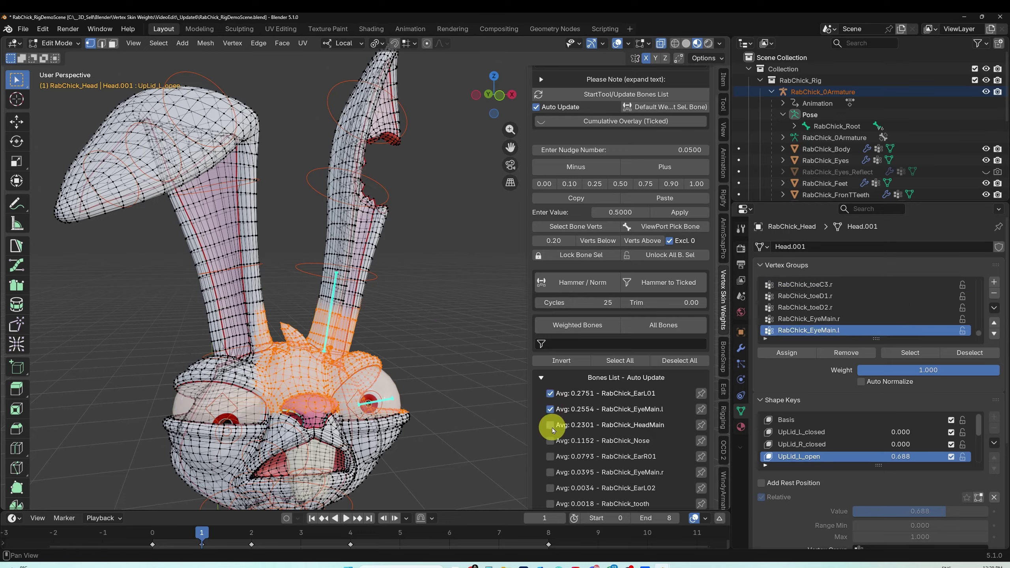
left_click(550, 424)
scroll(619, 434, "down", 2)
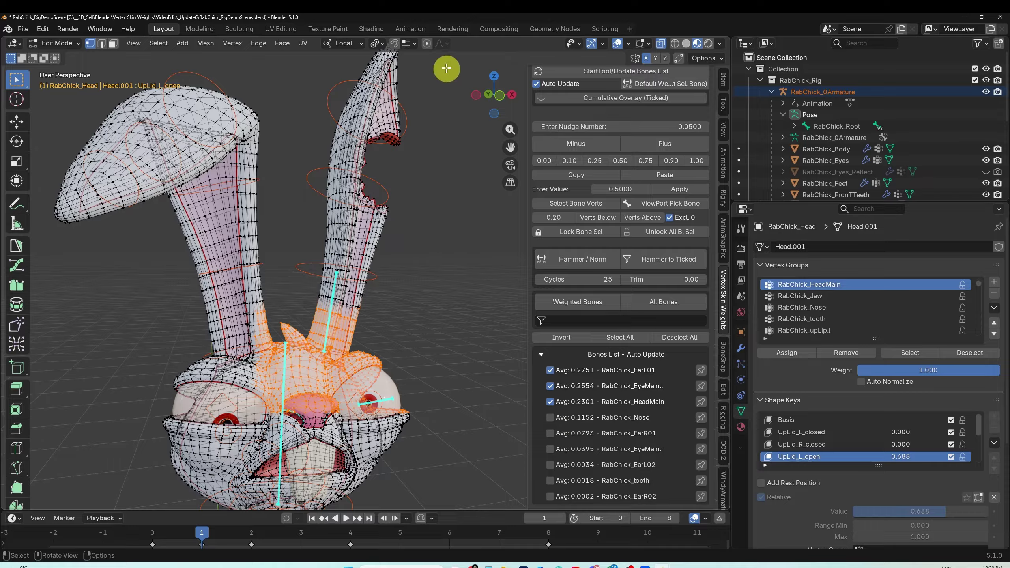
Step: Box-select the upper part of the upright ear, tick RabChick_EarL01 through RabChick_EarL04, and lock those bones
left_click_drag(447, 68, 323, 298)
left_click(581, 405)
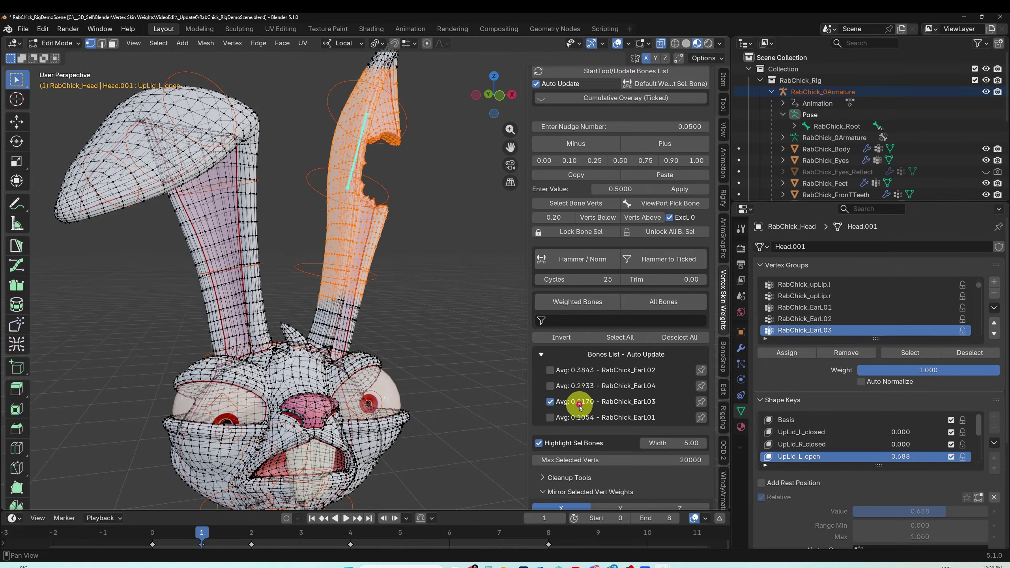
left_click(576, 419)
left_click(571, 391)
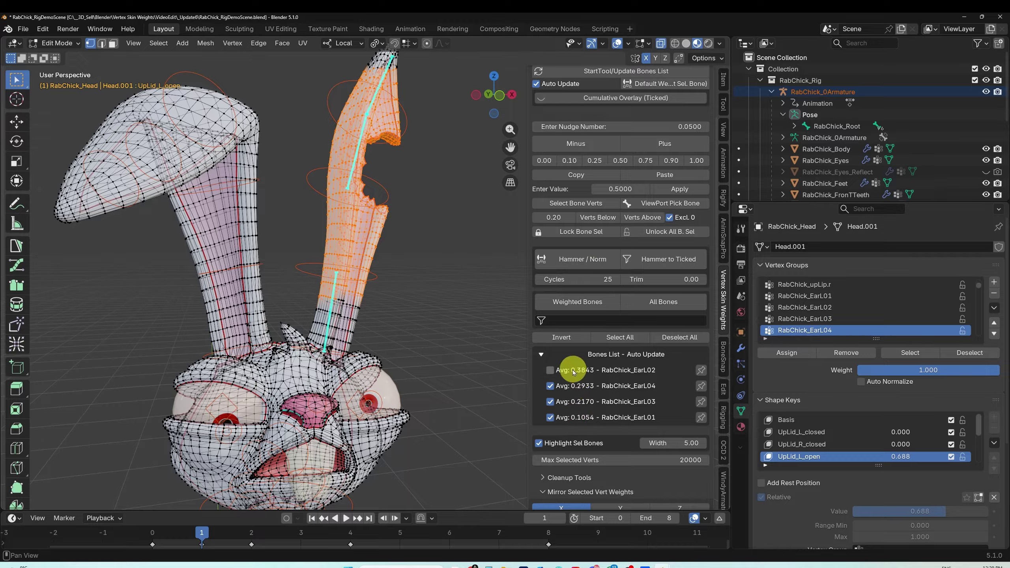
left_click(573, 371)
left_click(557, 235)
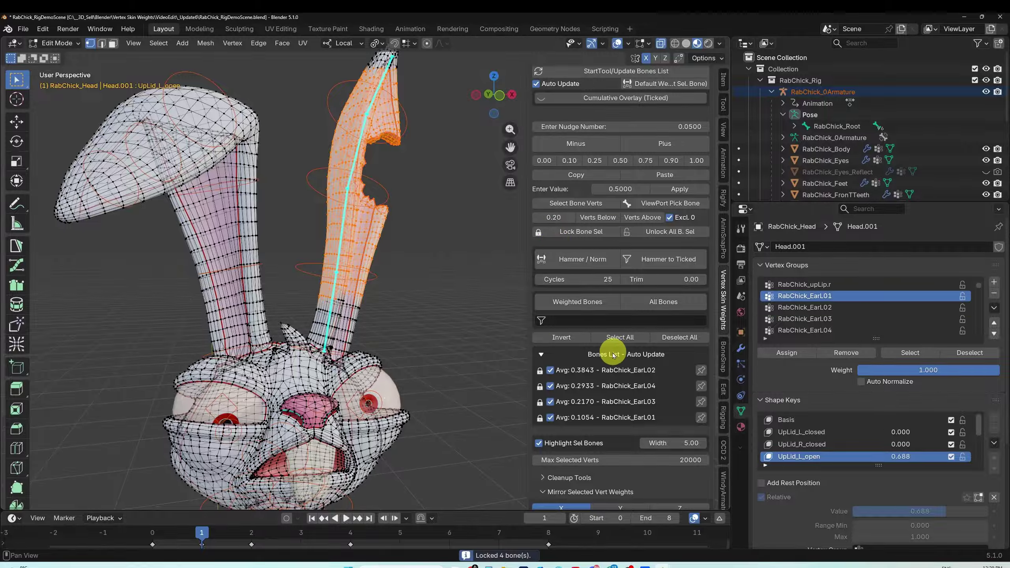
Step: Box-select the lower ears and one eye area to inspect the locked bones in the list, and unlock all selected bones
left_click_drag(442, 272, 304, 381)
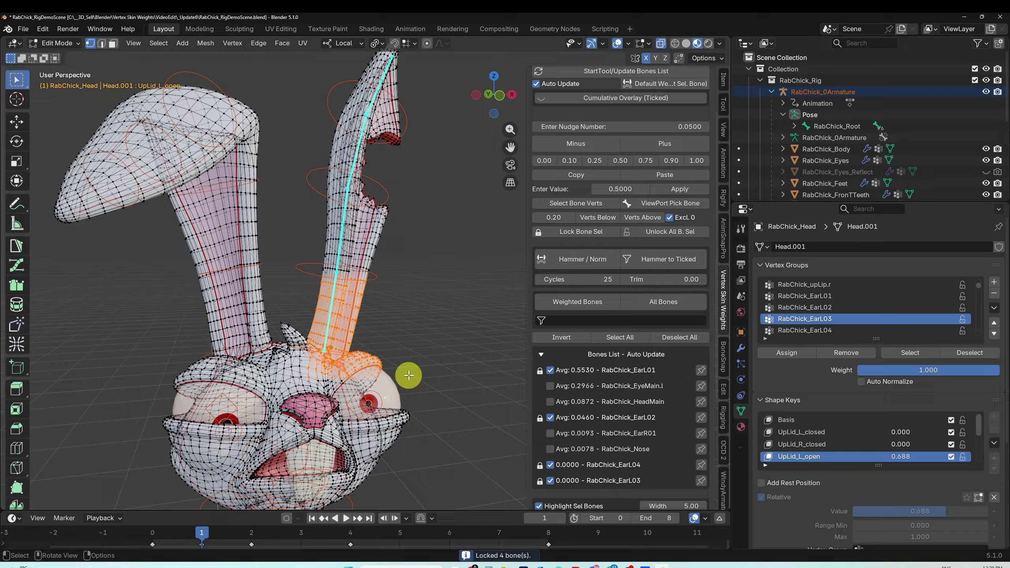
left_click(664, 302)
left_click_drag(167, 252, 313, 380)
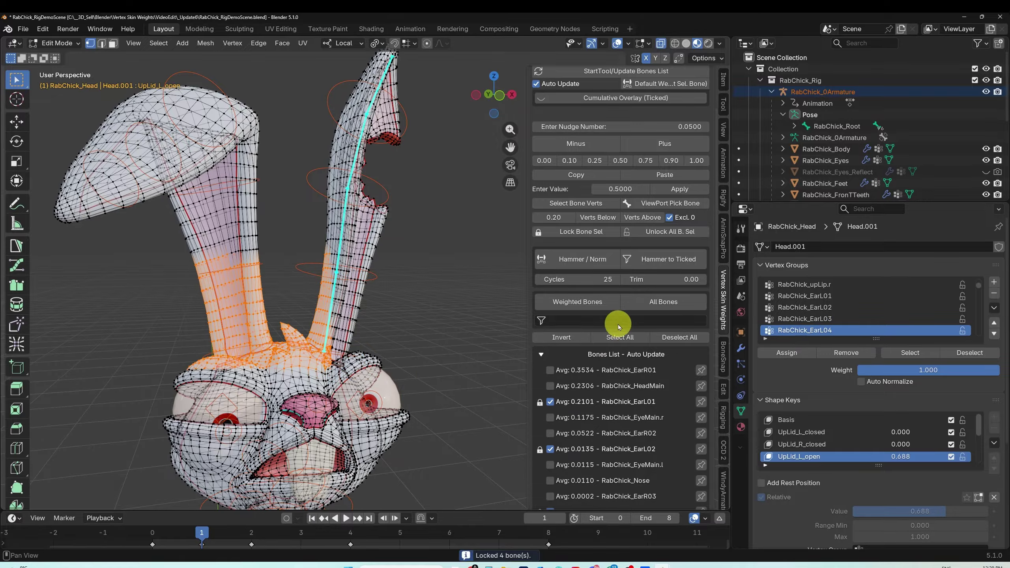
left_click(577, 301)
left_click_drag(435, 252, 287, 367)
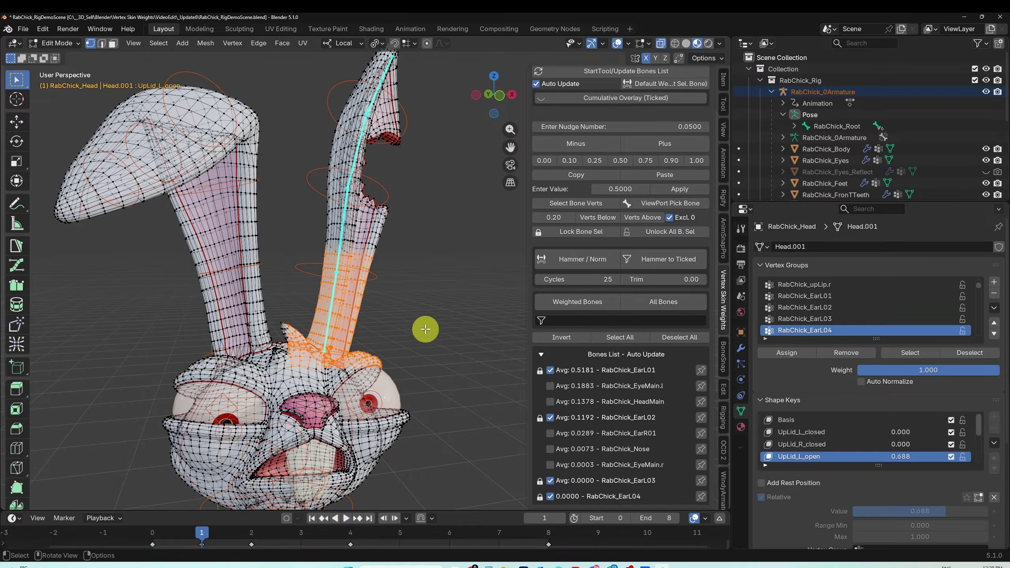
left_click_drag(426, 329, 299, 458)
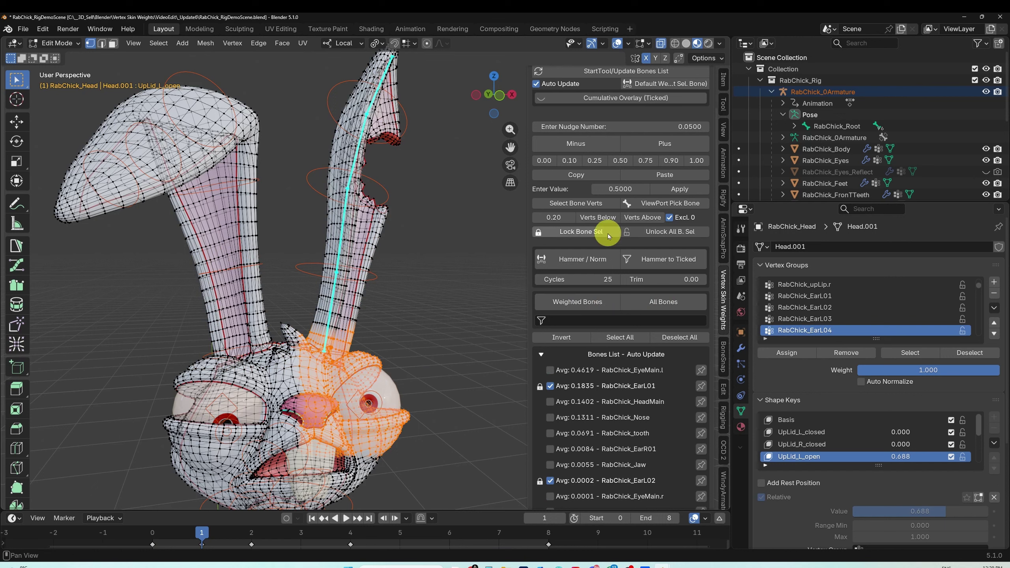
left_click(650, 235)
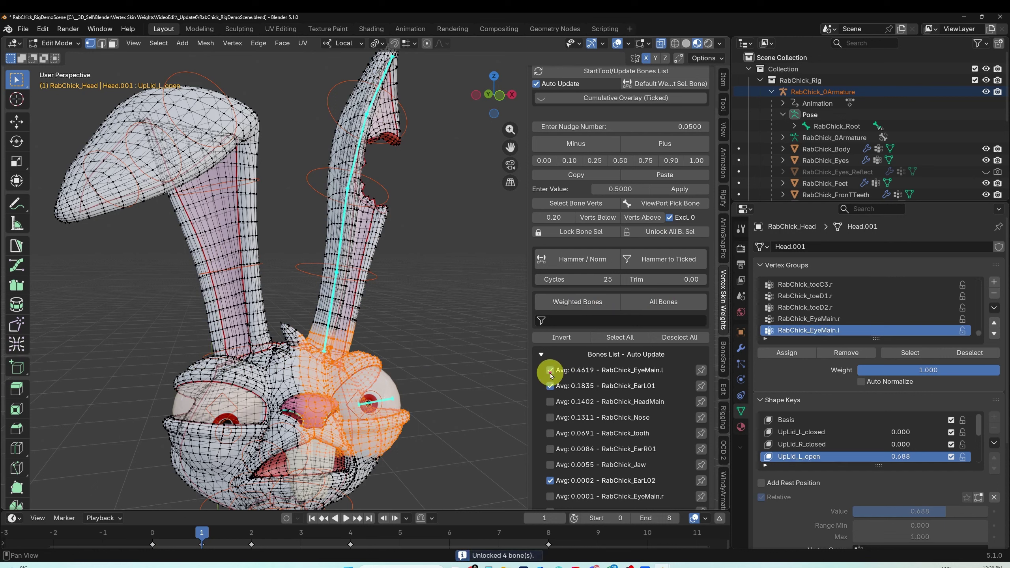
Step: Box-select the lower, middle and upper sections of the upright ear in turn to list their weighted bones
left_click_drag(405, 258, 314, 326)
left_click_drag(438, 205, 325, 284)
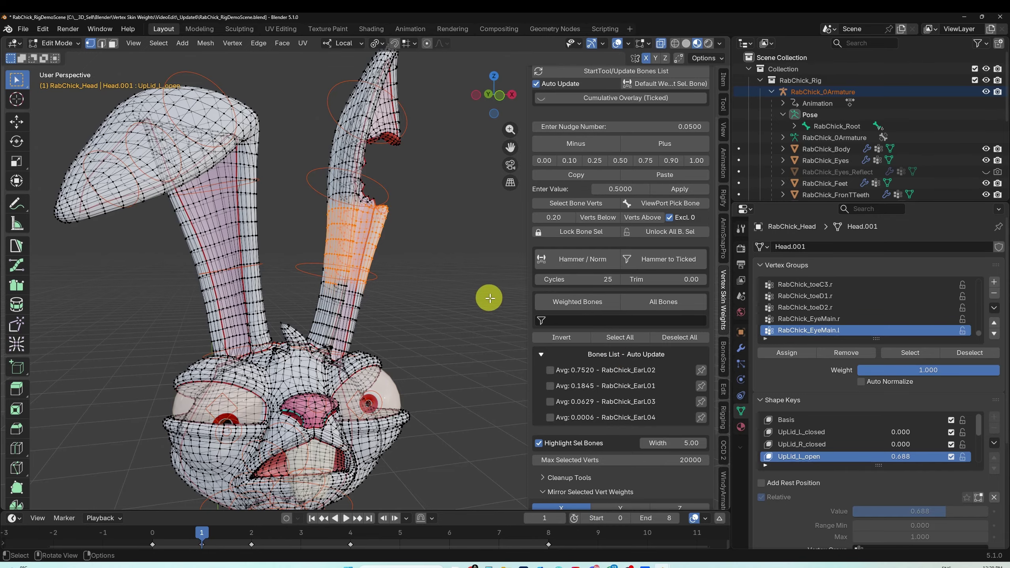
left_click_drag(303, 115, 428, 253)
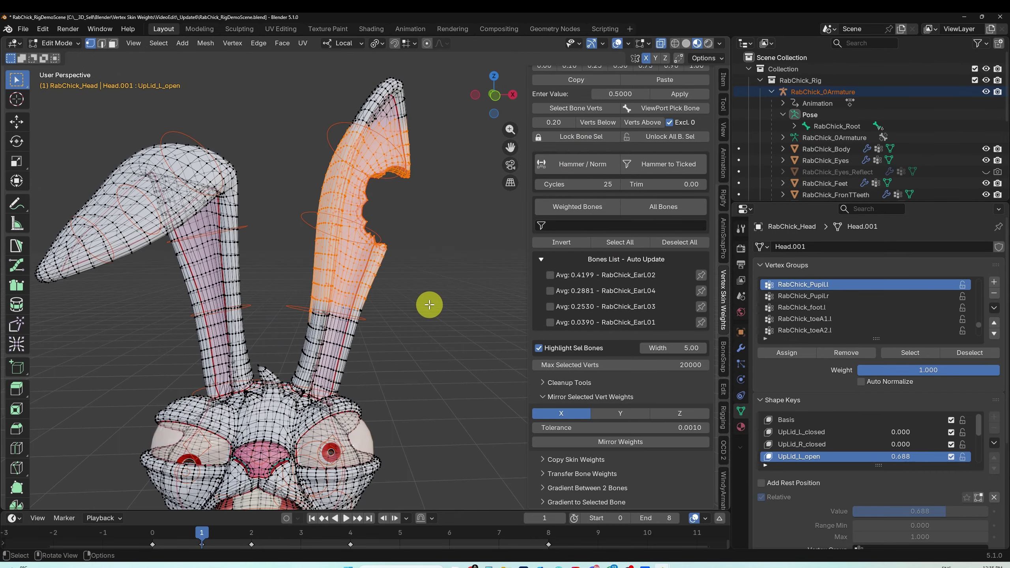
Step: Box-select different sections of both ears and the ear bases to compare which bones weight each area
scroll(428, 304, "up", 2)
mouse_move(428, 305)
middle_mouse_down()
mouse_move(451, 296)
mouse_move(445, 302)
middle_mouse_up()
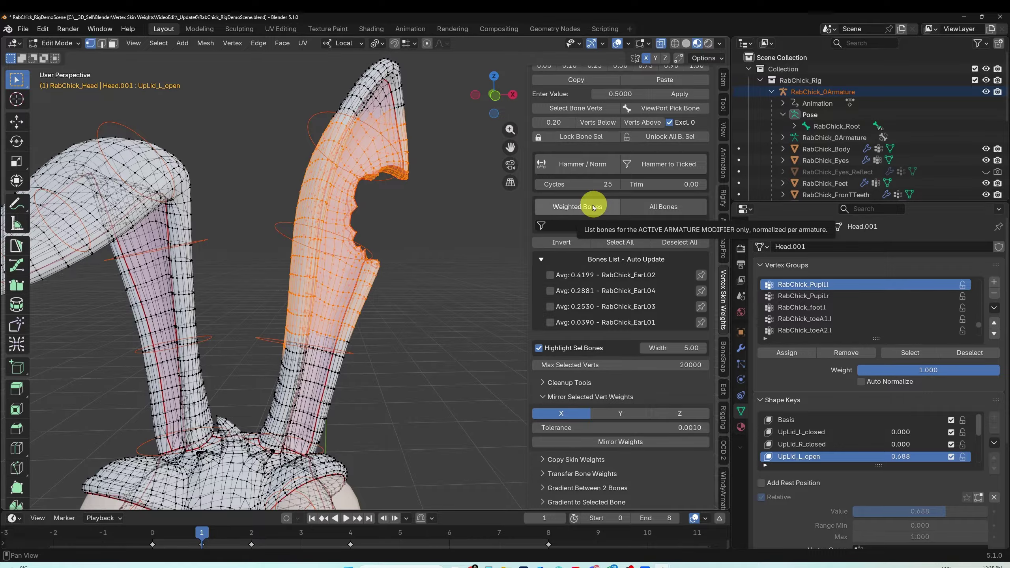
left_click_drag(269, 144, 353, 224)
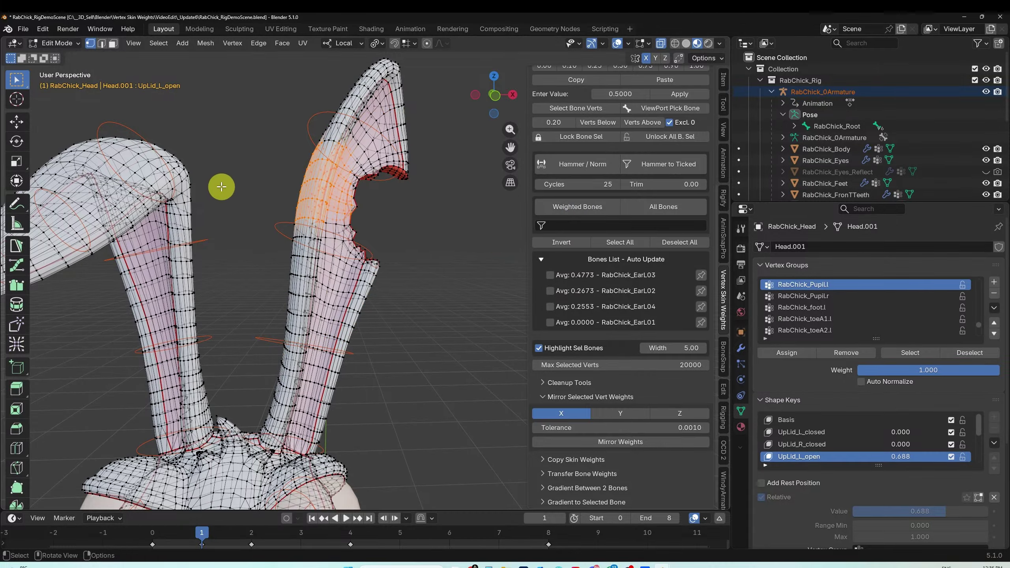
left_click_drag(222, 187, 144, 289)
left_click_drag(358, 361, 240, 456)
left_click_drag(409, 431, 289, 485)
left_click_drag(104, 337, 248, 454)
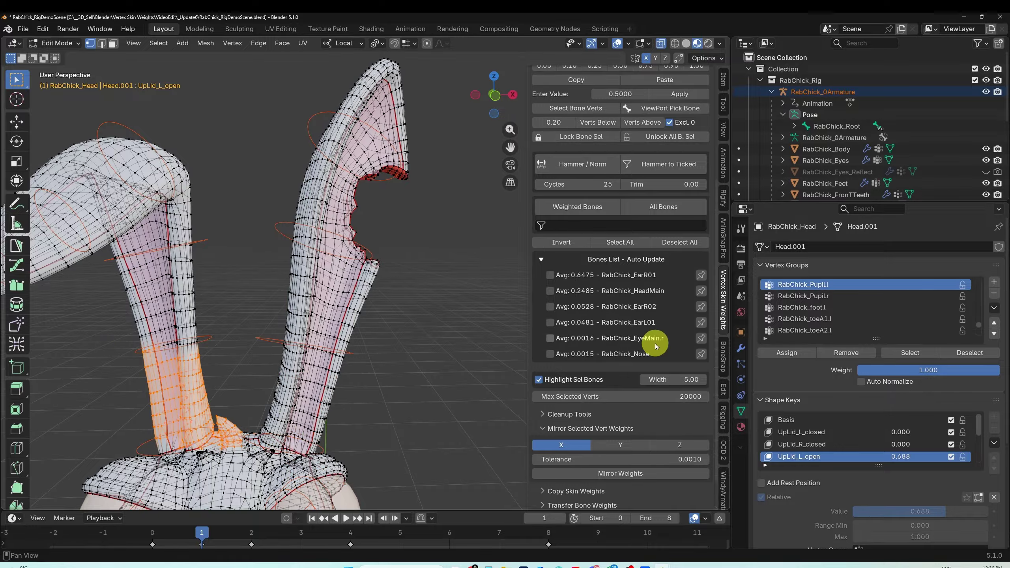
left_click_drag(437, 205, 322, 295)
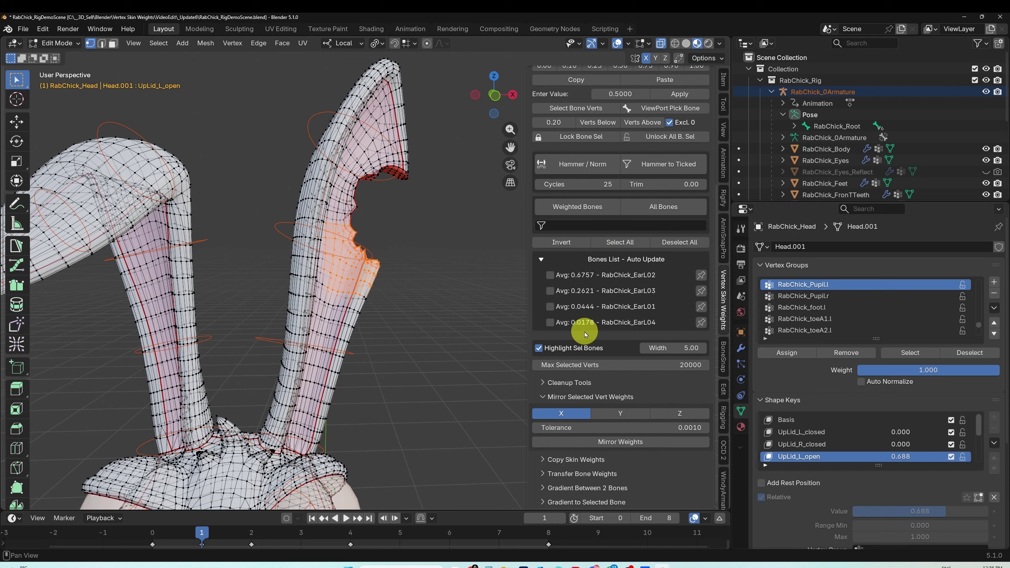
Step: List all bones, browse through them, and tick and untick RabChick_EarR02 and RabChick_EarR03
left_click(657, 208)
scroll(636, 342, "down", 10)
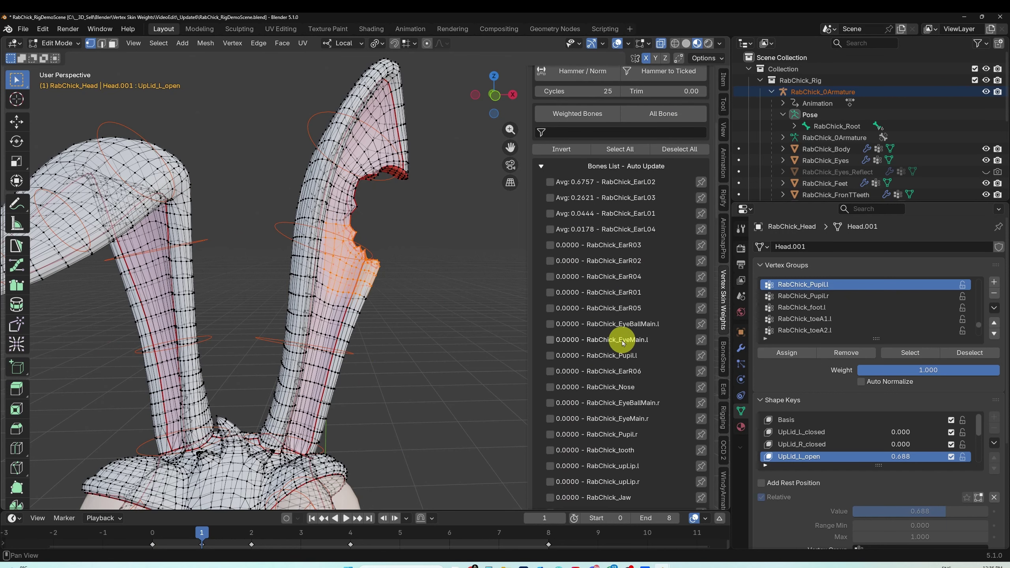
scroll(620, 385, "down", 12)
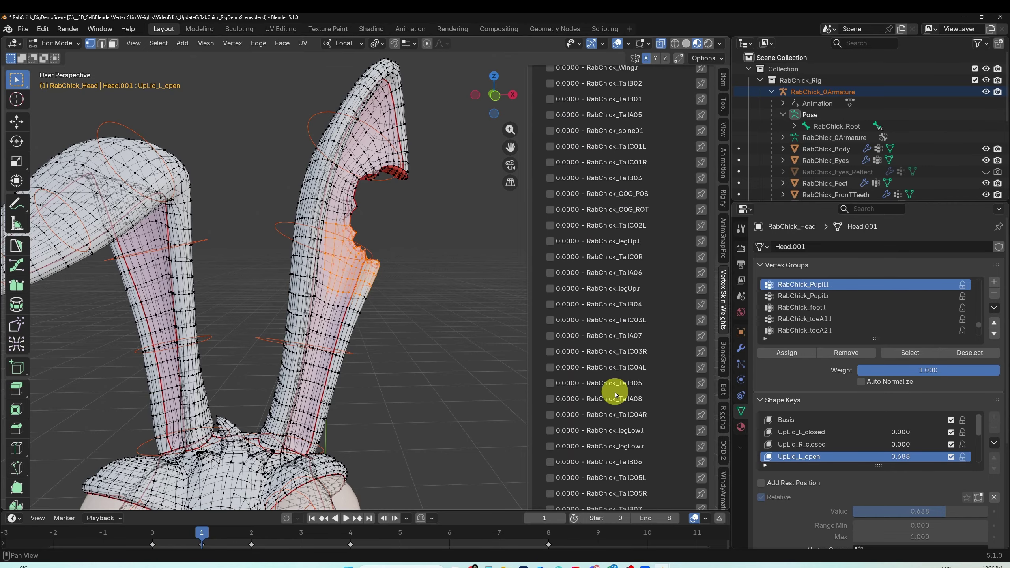
scroll(615, 394, "up", 20)
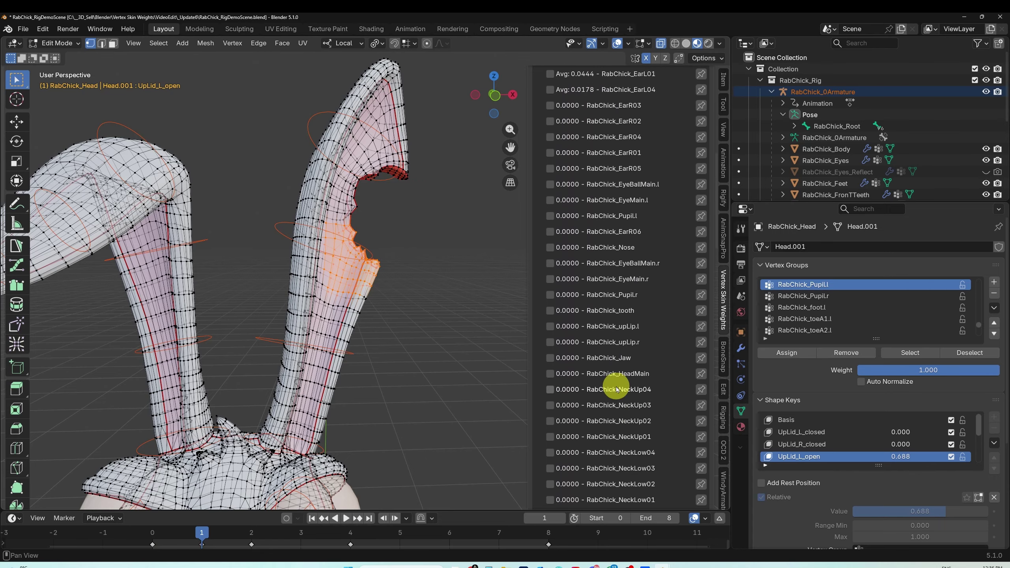
scroll(619, 375, "up", 3)
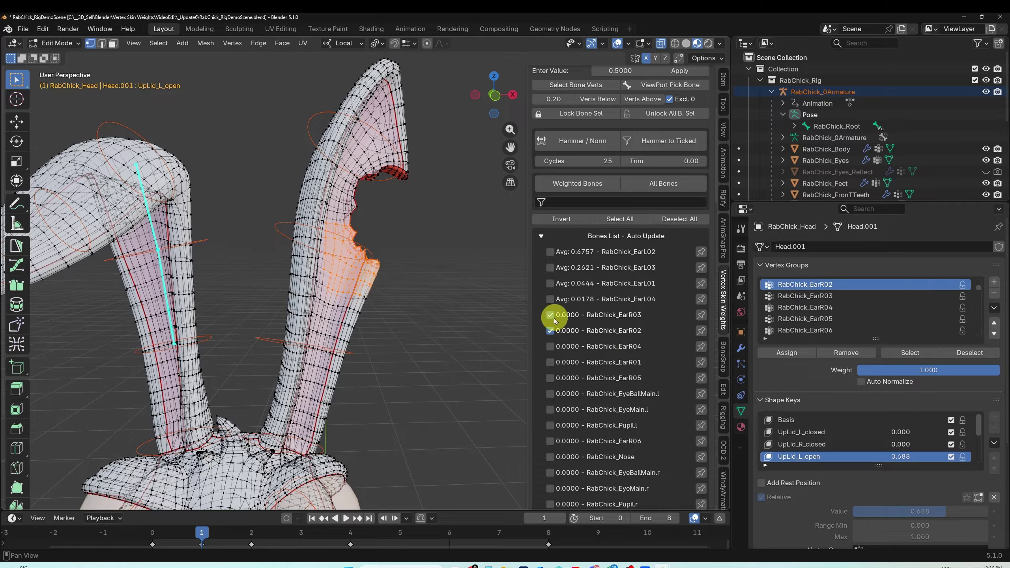
left_click(550, 332)
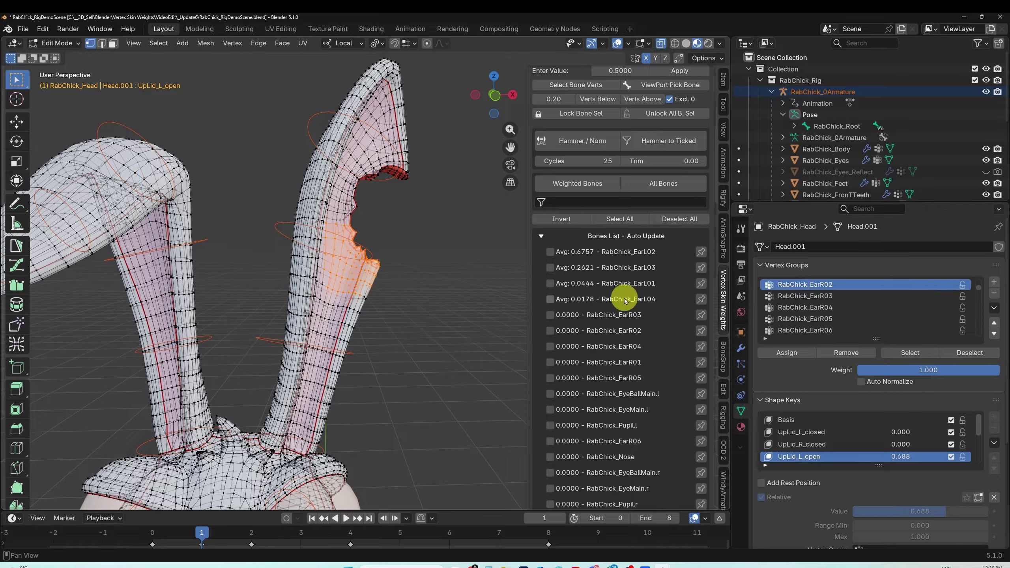
Step: Restore the weighted-bones list and check it with ear box selections and single vertices on the mid ear and ear base
left_click(584, 184)
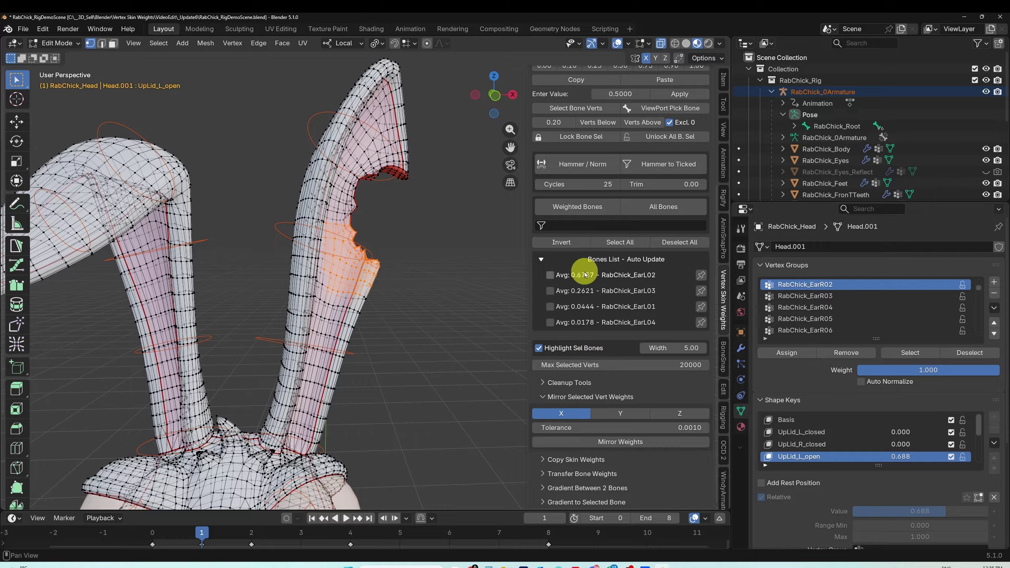
left_click_drag(260, 113, 417, 218)
left_click_drag(260, 219, 399, 319)
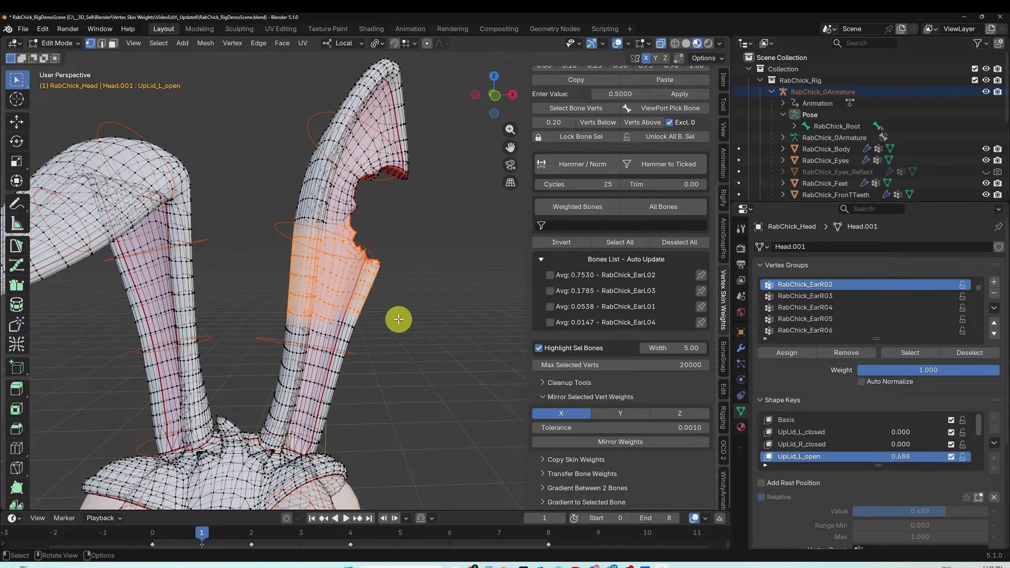
left_click(334, 289)
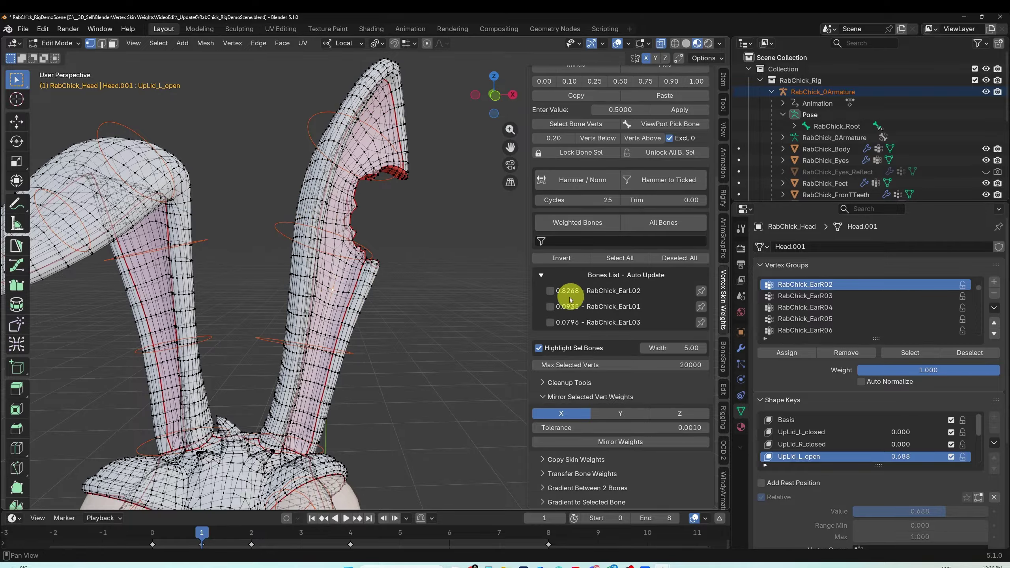
left_click(283, 456)
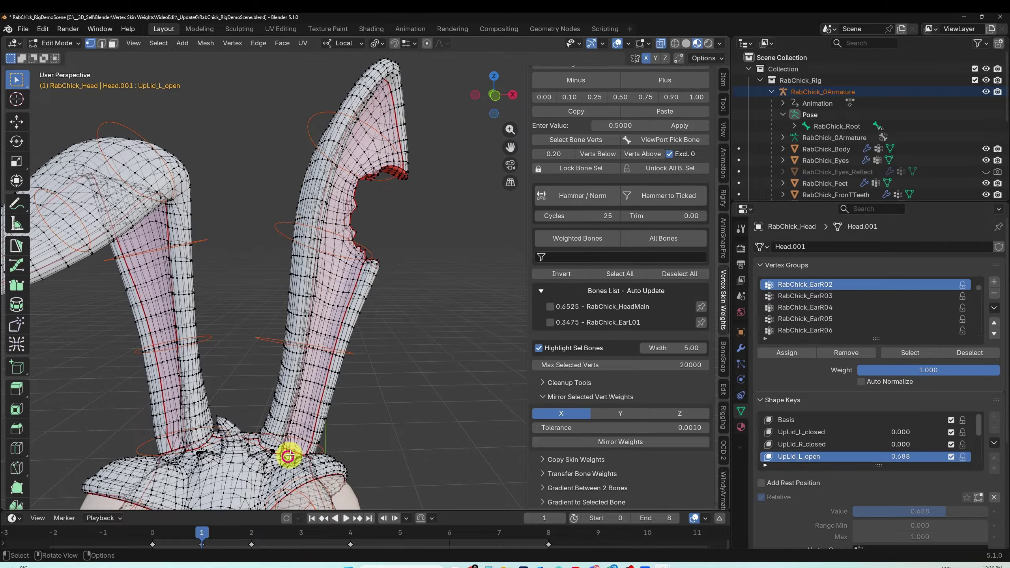
Step: Box-select the middle of the upright ear and list all bones for that selection
left_click(663, 237)
left_click_drag(274, 186, 399, 304)
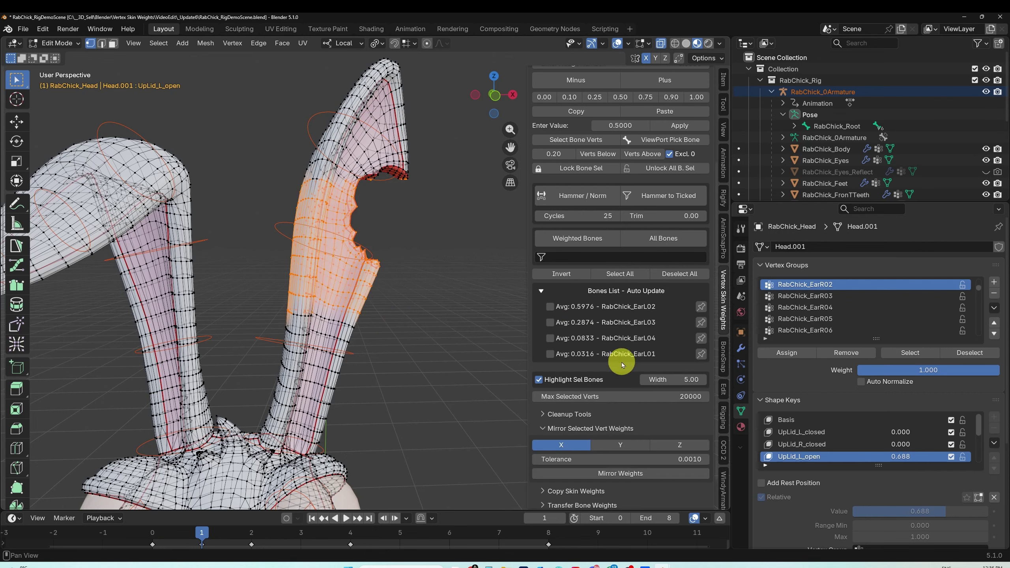
scroll(609, 303, "down", 2)
left_click(652, 209)
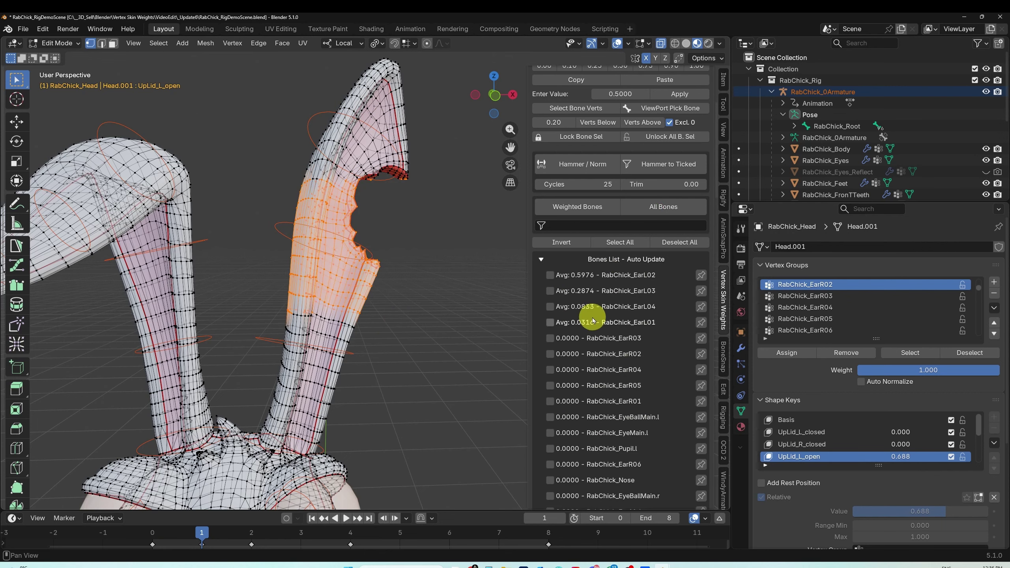
scroll(636, 342, "down", 3)
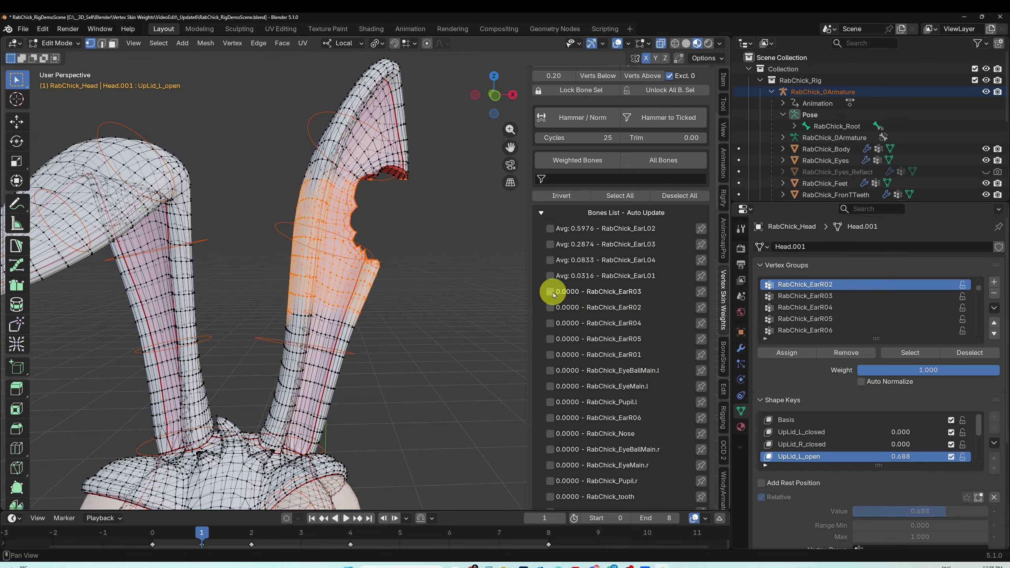
Step: Tick RabChick_EarR02 through RabChick_EarR05, and box-select the lower face beneath one eye
left_click(550, 292)
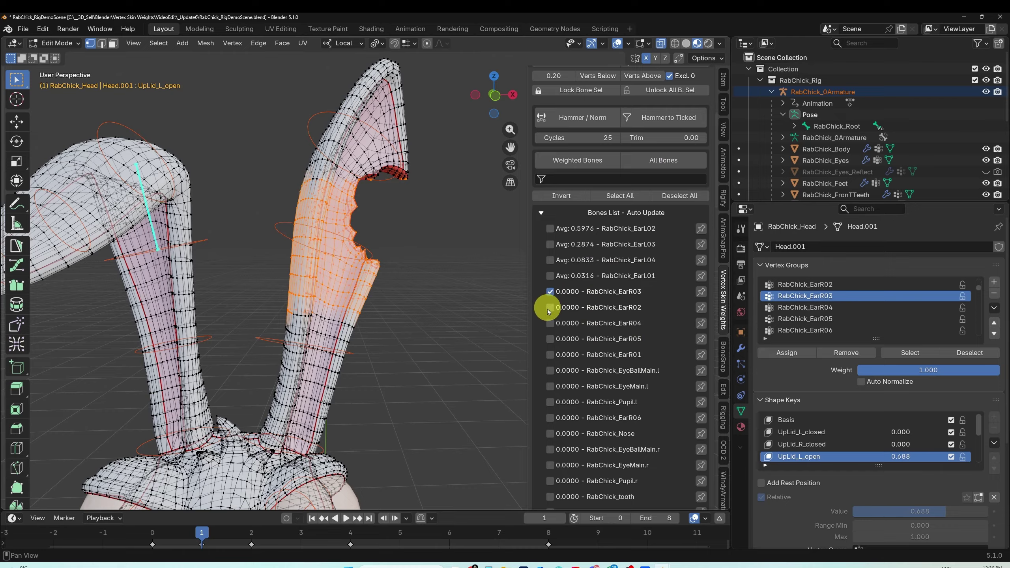
left_click(550, 308)
left_click(550, 323)
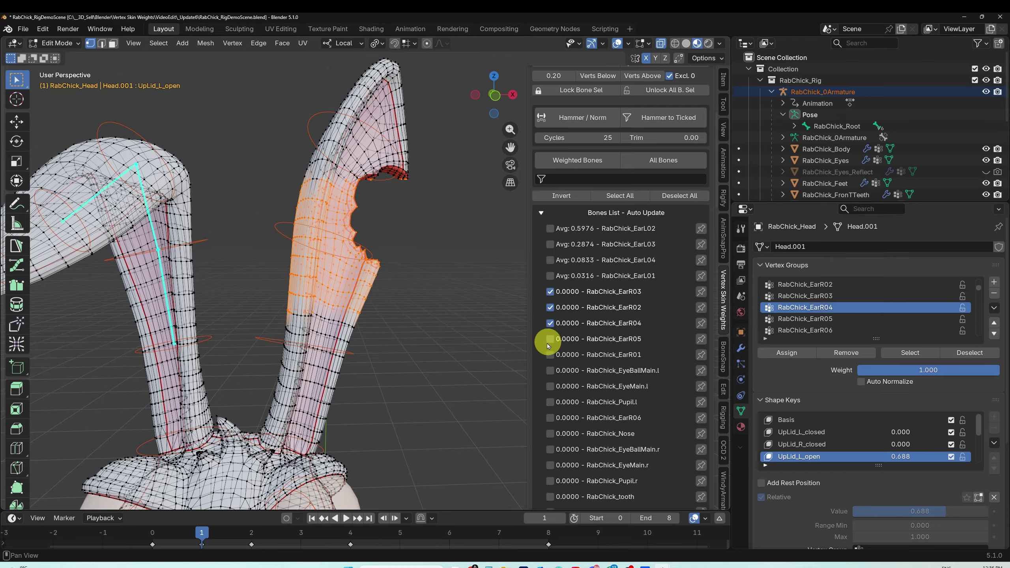
left_click(550, 340)
scroll(441, 309, "down", 2)
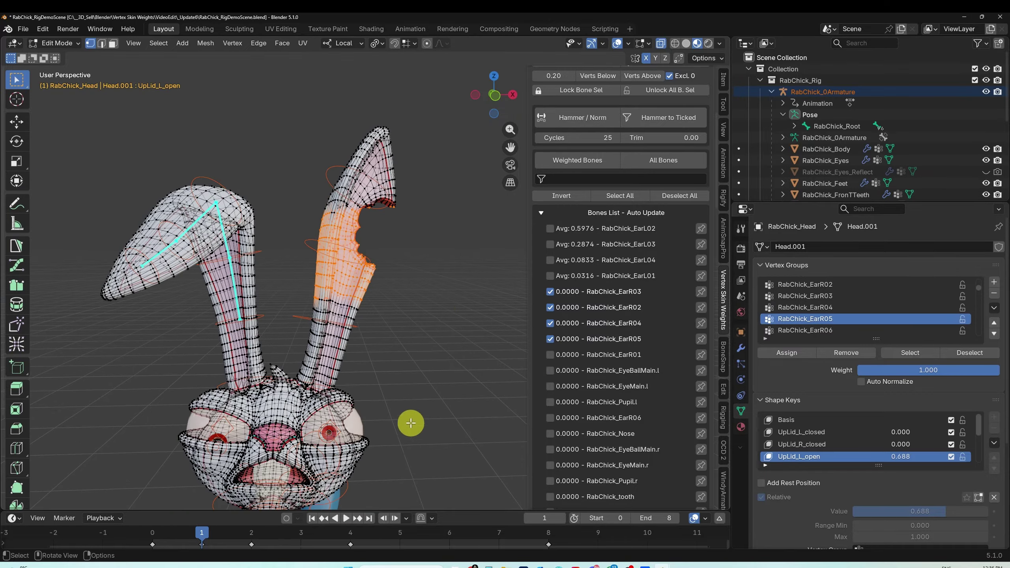
left_click_drag(410, 423, 269, 483)
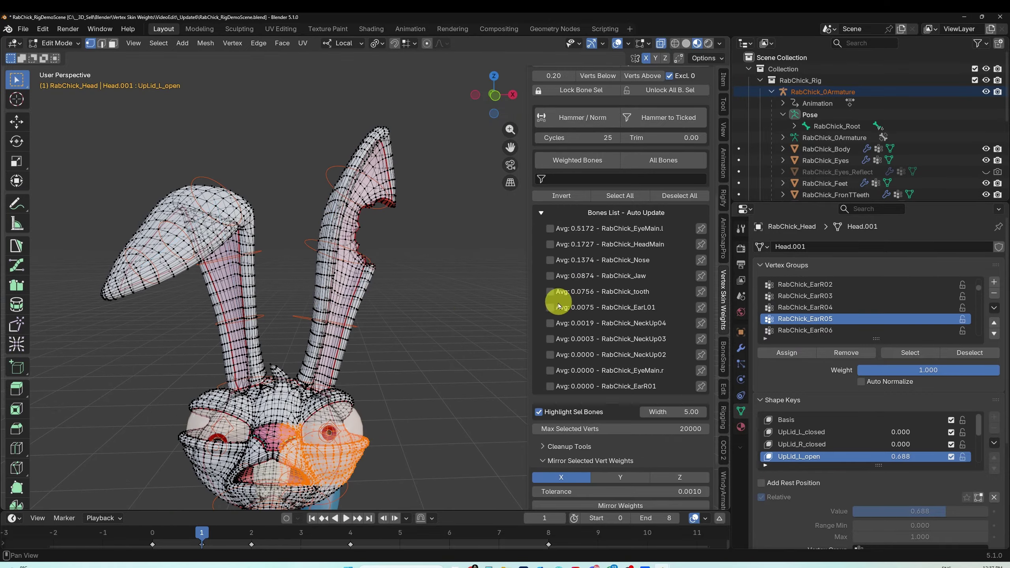
Step: List all bones and tick NeckUp02, EyeMain.r, EarR01, EyeBallMain.l, Pupil.l and upLip.l to highlight them on the rig
left_click(663, 160)
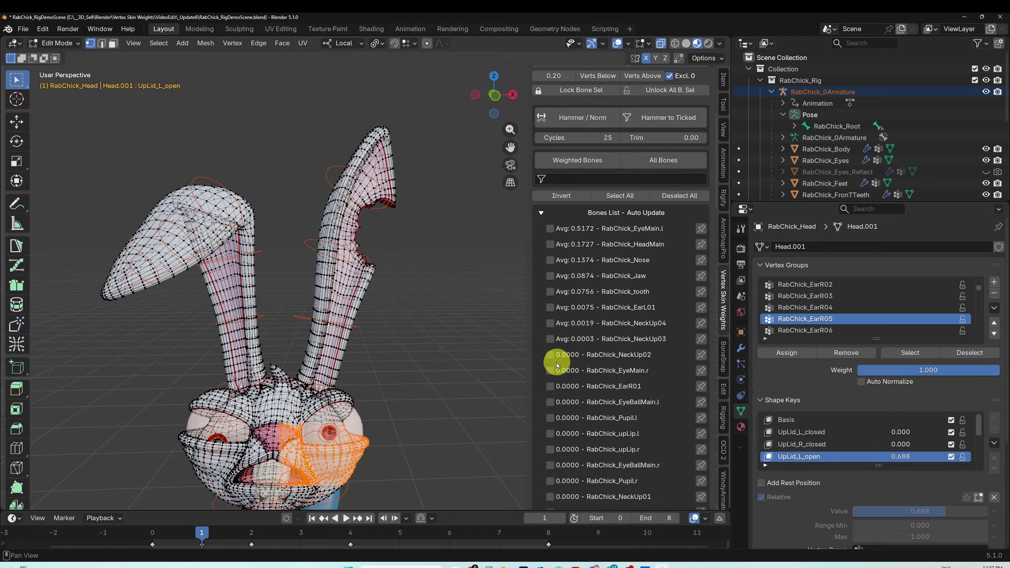
left_click(550, 354)
left_click(550, 371)
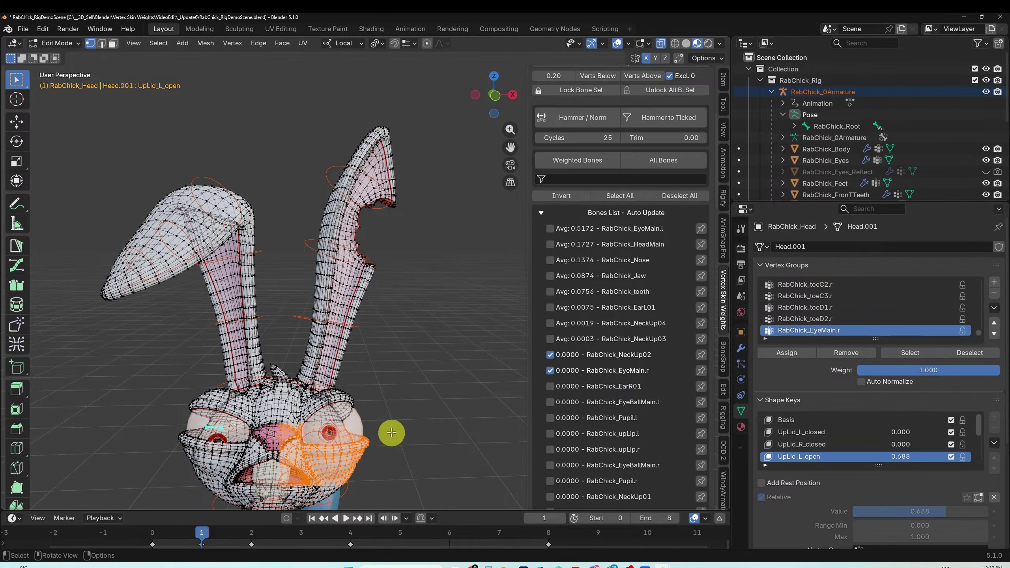
middle_click_drag(364, 437, 615, 377, "shift")
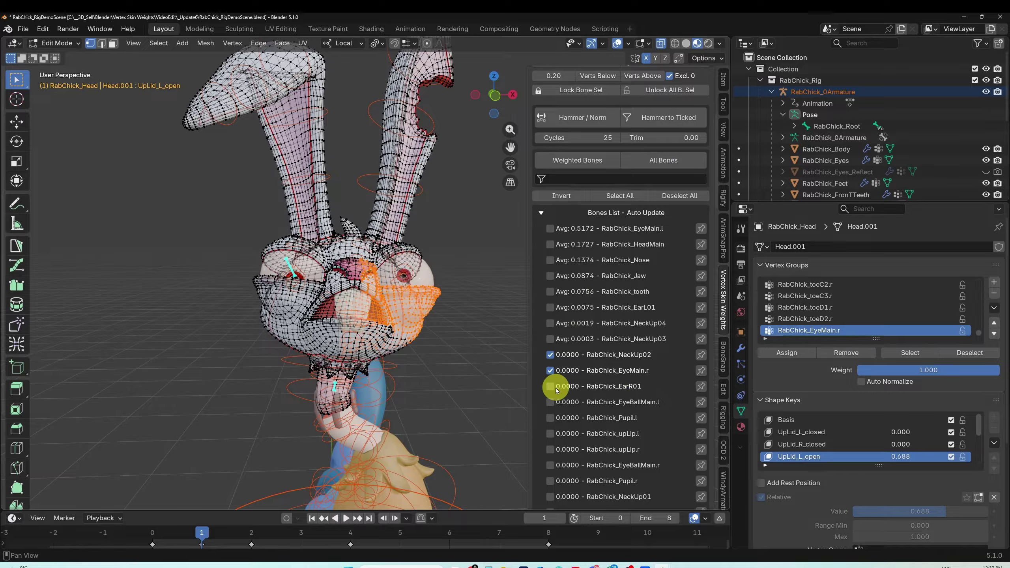
left_click(549, 386)
left_click(550, 401)
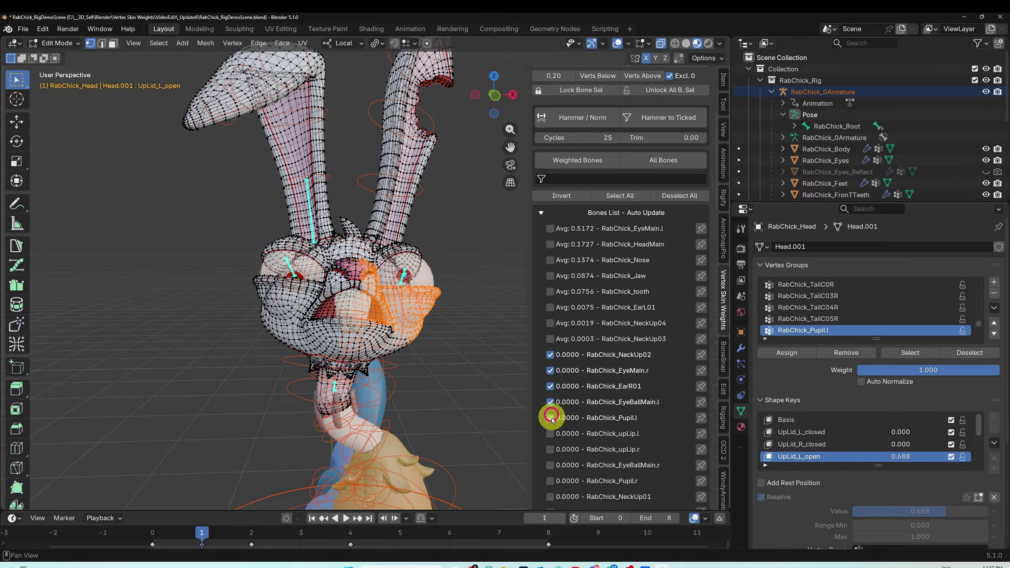
left_click(550, 434)
mouse_move(440, 295)
middle_mouse_down()
mouse_move(394, 300)
mouse_move(399, 313)
mouse_move(454, 295)
mouse_move(428, 303)
middle_mouse_up()
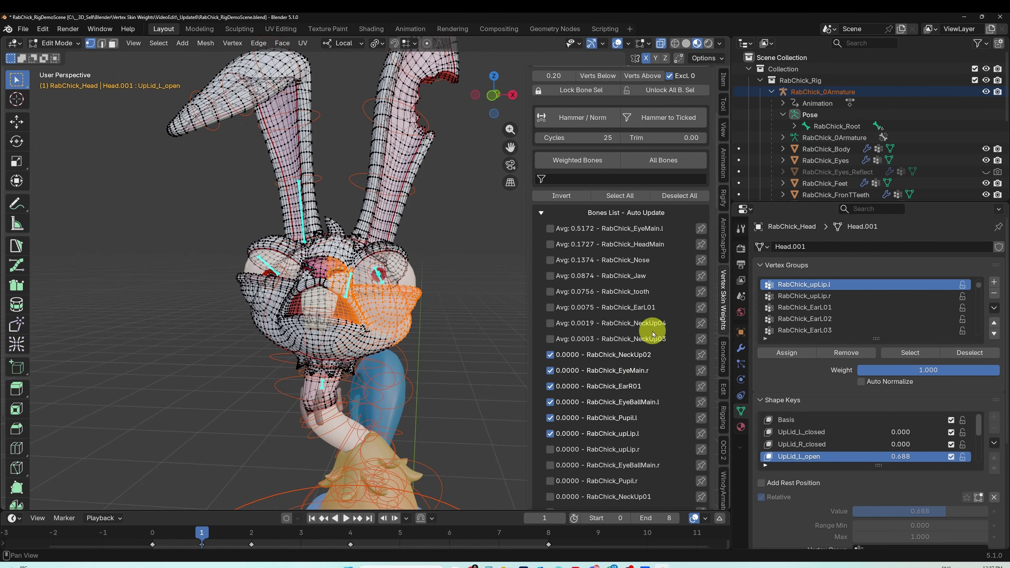
Step: Filter the bones list by "ear" and show all bones that match the filter
left_click(555, 180)
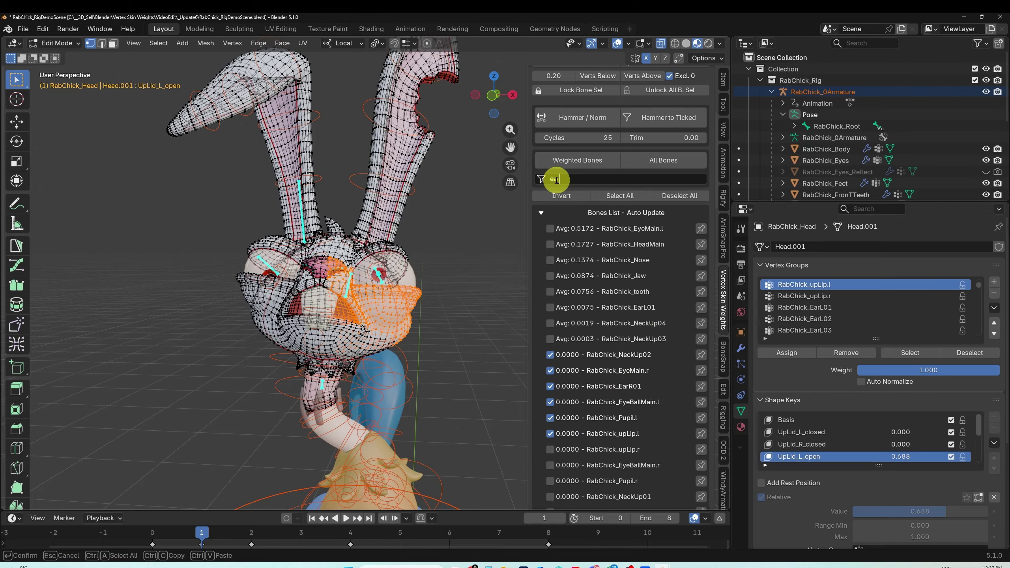
type("ear")
key("Return")
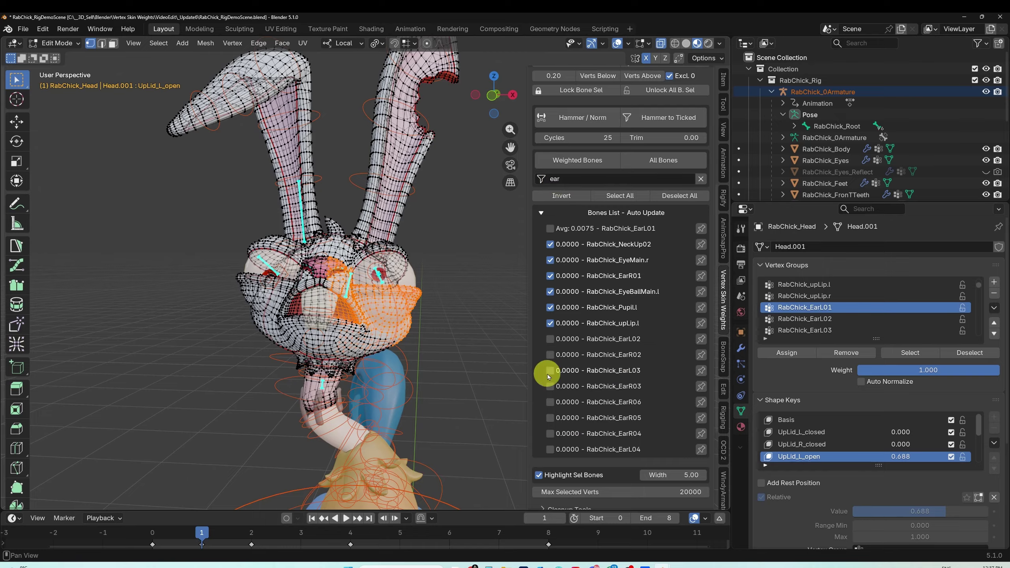
left_click(655, 163)
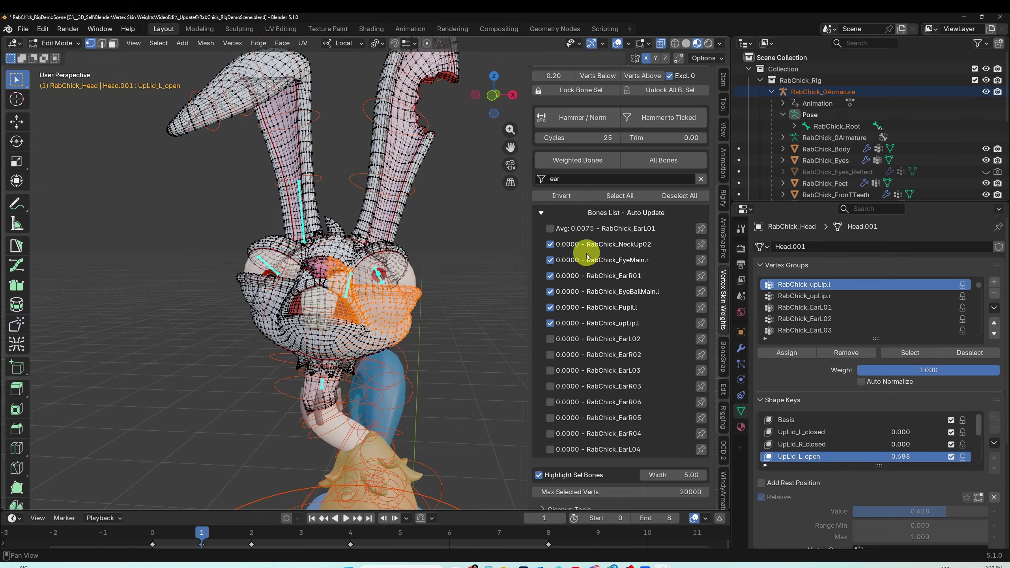
Step: Invert the ticked bones within the ear-filtered list, then deselect all of them
left_click(567, 180)
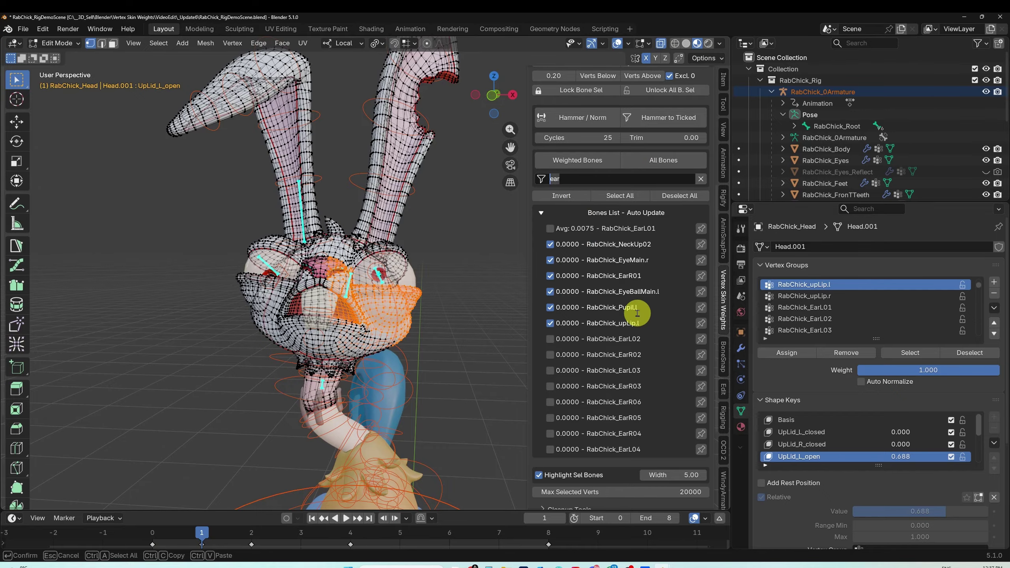
left_click(560, 196)
left_click(559, 196)
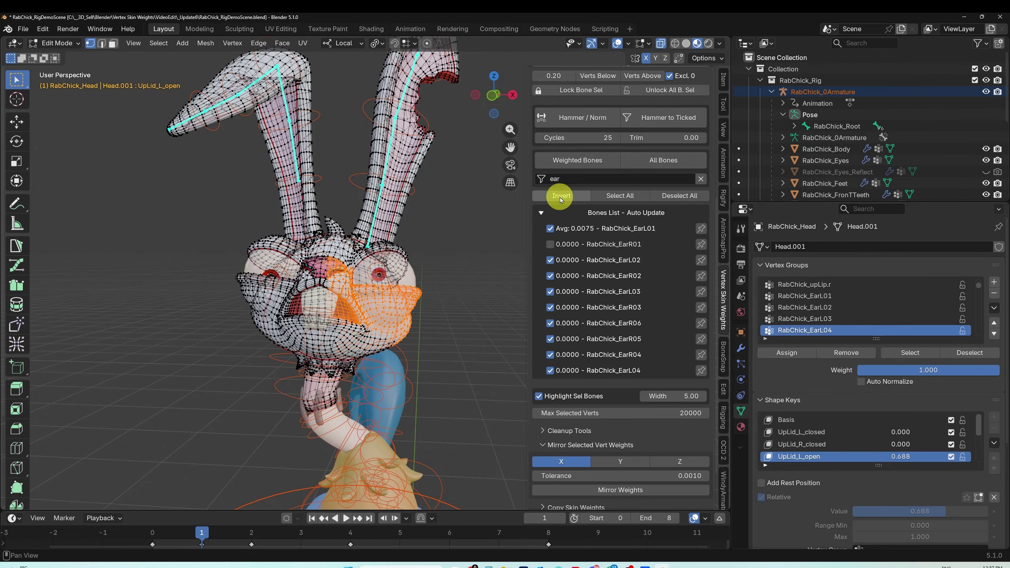
left_click(680, 195)
Step: Select the lower part of the character's left ear and pin the EarL01 and EarL02 bones in the list
middle_click_drag(449, 258, 457, 279)
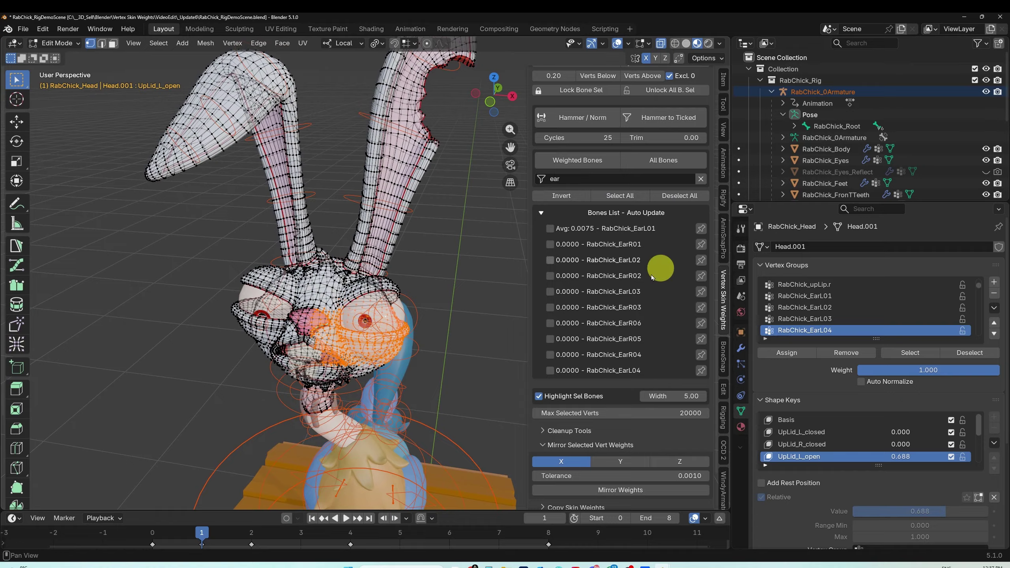
left_click(361, 154)
key("ctrl+l")
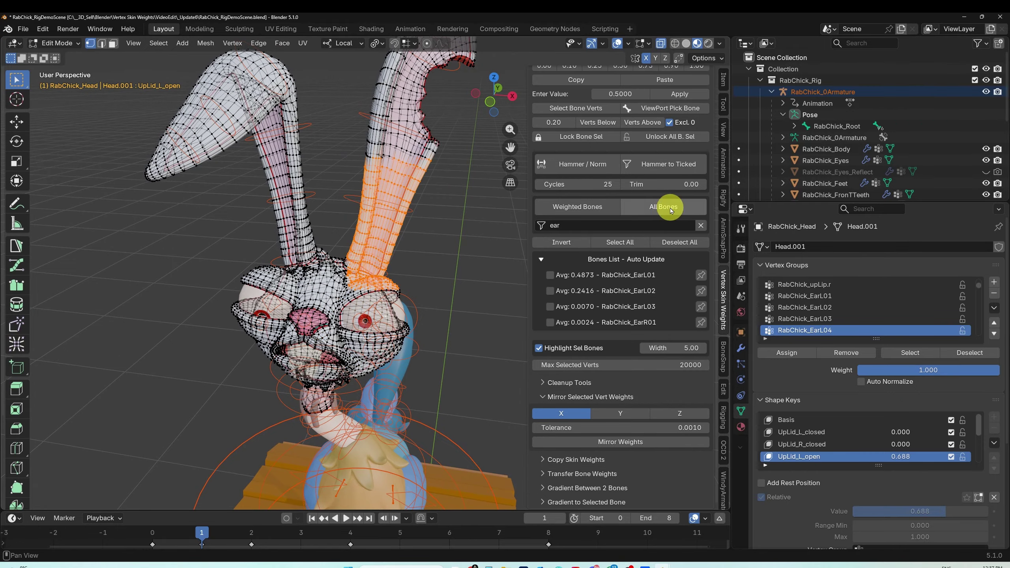
left_click(701, 276)
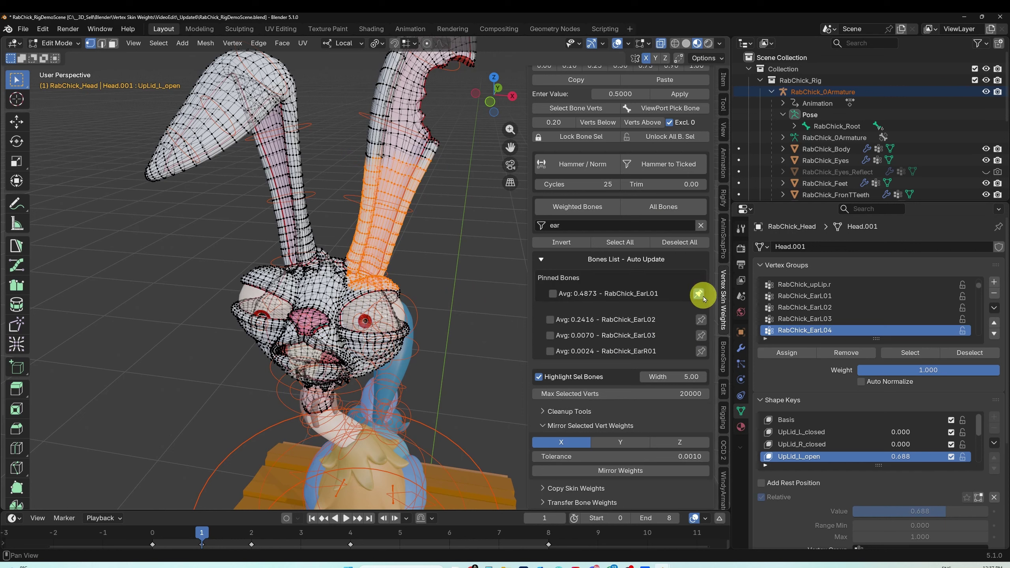
left_click(701, 321)
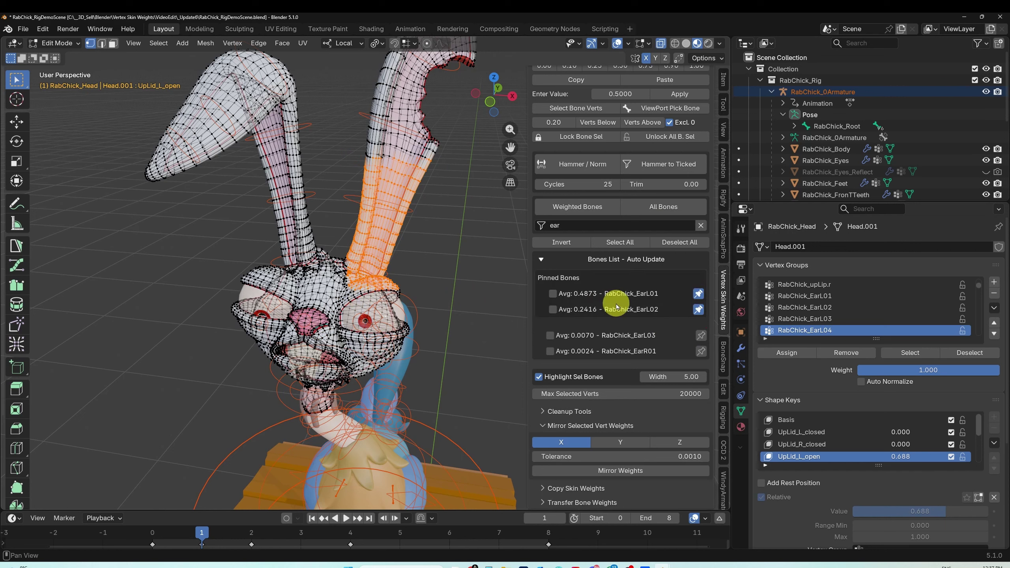
Step: Select different vertex areas of the face and both ears in turn to compare the pinned ear bones' weights
left_click_drag(444, 269, 345, 368)
left_click_drag(218, 265, 347, 391)
left_click(256, 196)
left_click_drag(152, 90, 310, 223)
left_click_drag(463, 104, 338, 217)
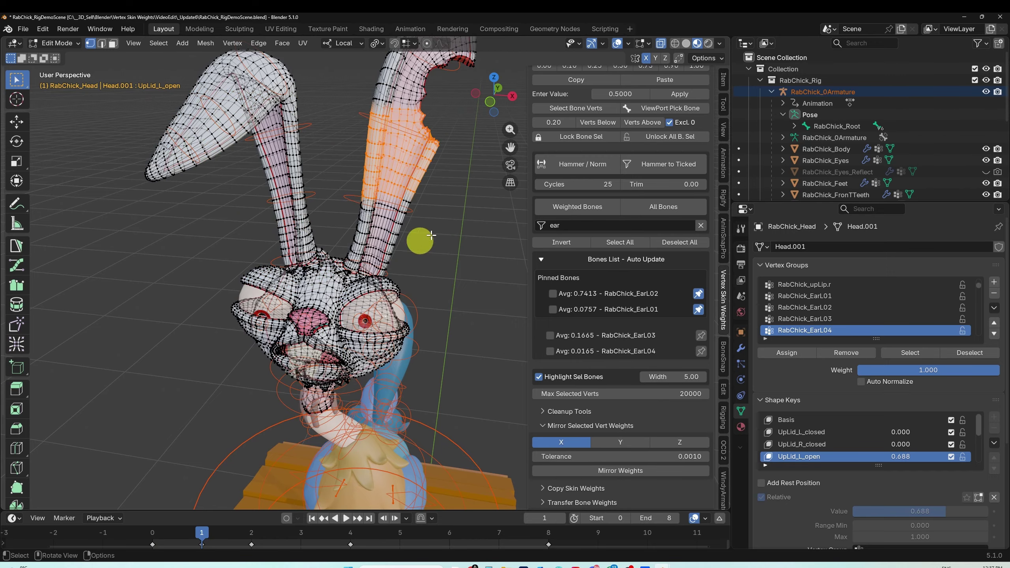
left_click_drag(460, 207, 356, 299)
left_click_drag(454, 274, 361, 363)
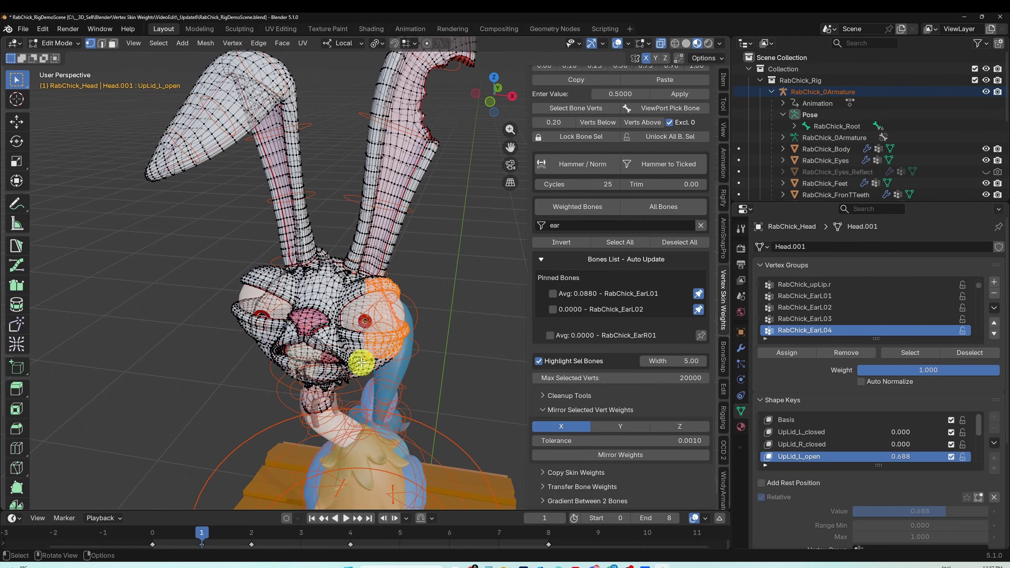
left_click_drag(316, 229, 406, 313)
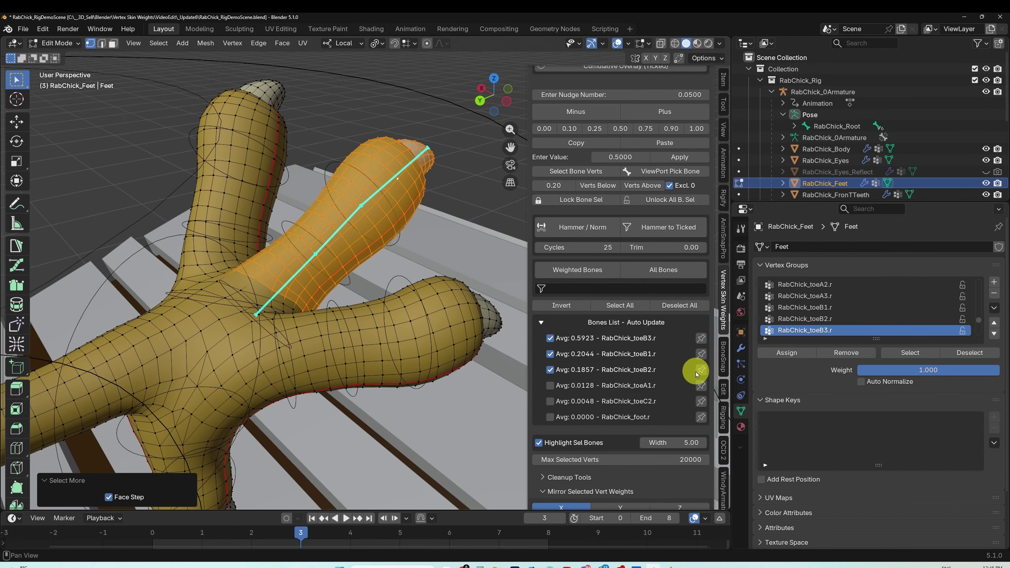
Step: Pin the toeB1.r, toeB2.r and toeB3.r bones and check their weights on vertex patches near the middle toe's tip and base
left_click(700, 370)
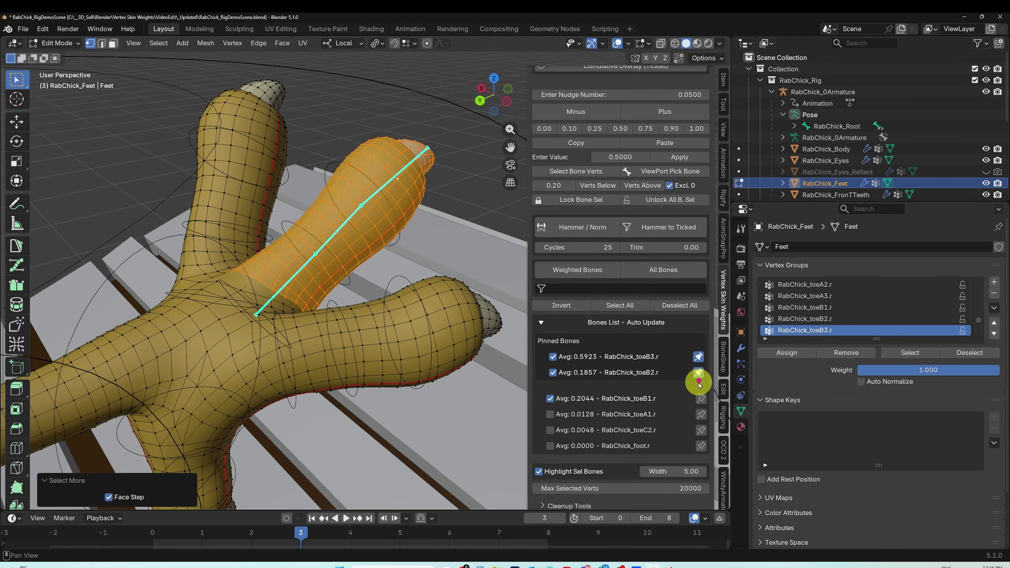
left_click(701, 398)
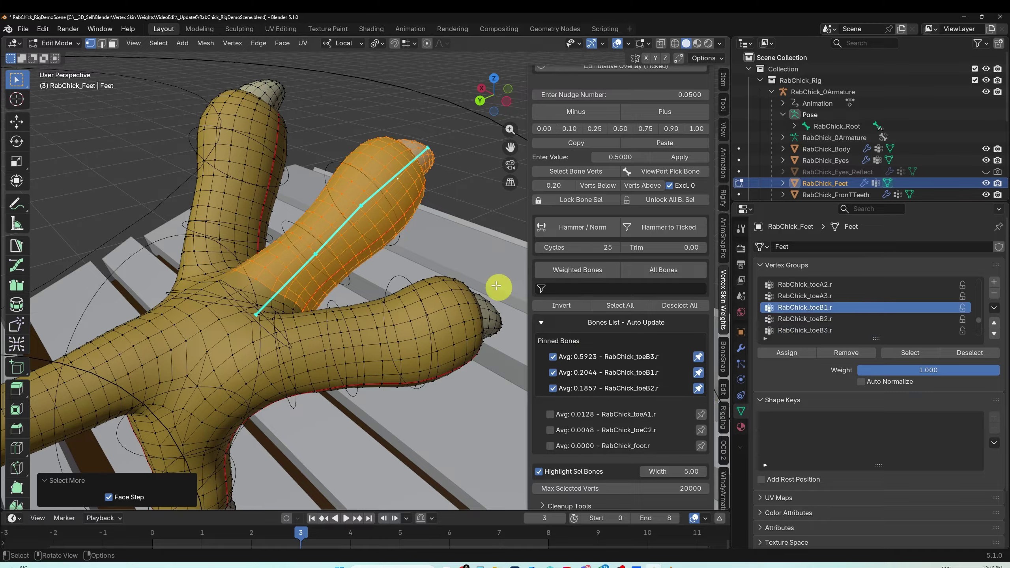
left_click(391, 220)
left_click_drag(375, 171, 422, 221)
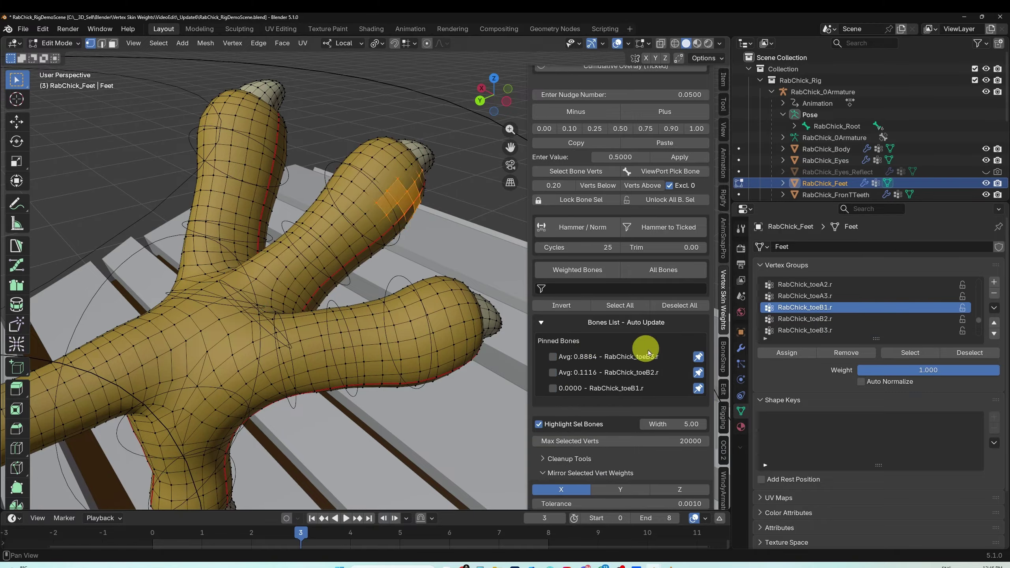
scroll(647, 346, "down", 3)
left_click_drag(233, 253, 311, 320)
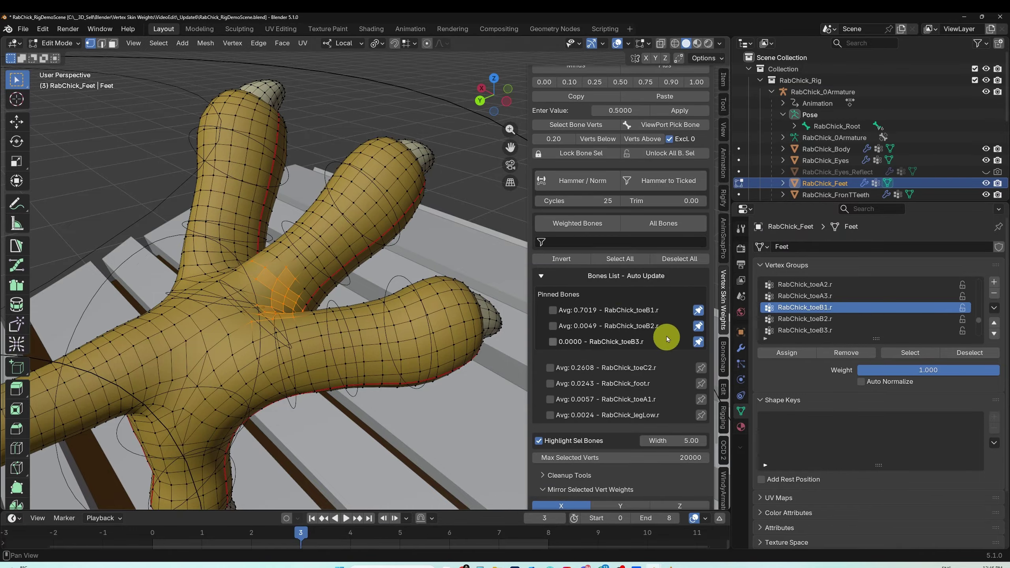
Step: Unpin the toeB1.r, toeB2.r and toeB3.r bones
left_click(698, 310)
left_click(697, 312)
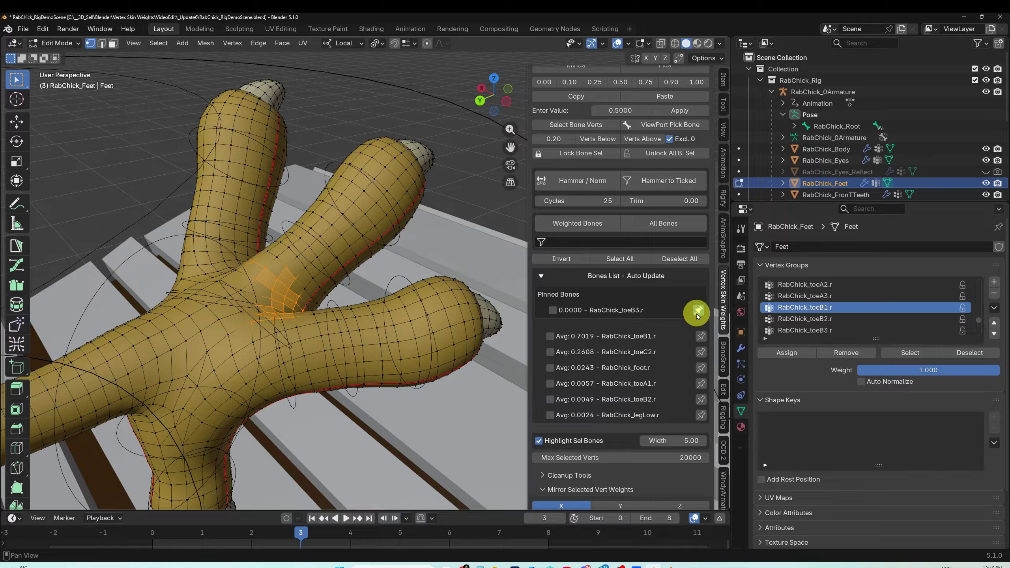
left_click(697, 312)
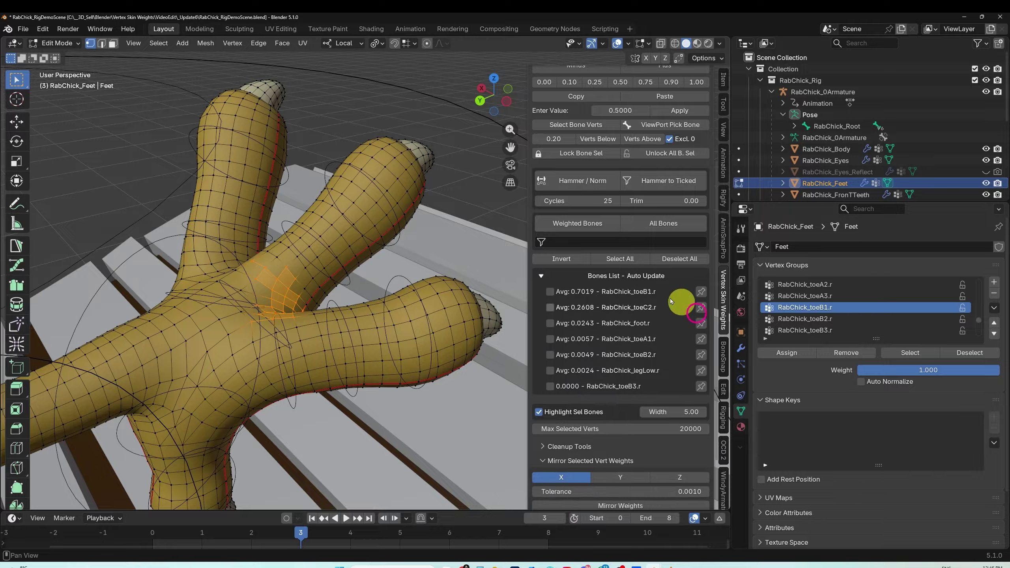
Step: Select an edge loop around the middle toe, grow it over the toe, and tick toeB1.r, toeB2.r and toeB3.r
left_click(381, 186, "alt")
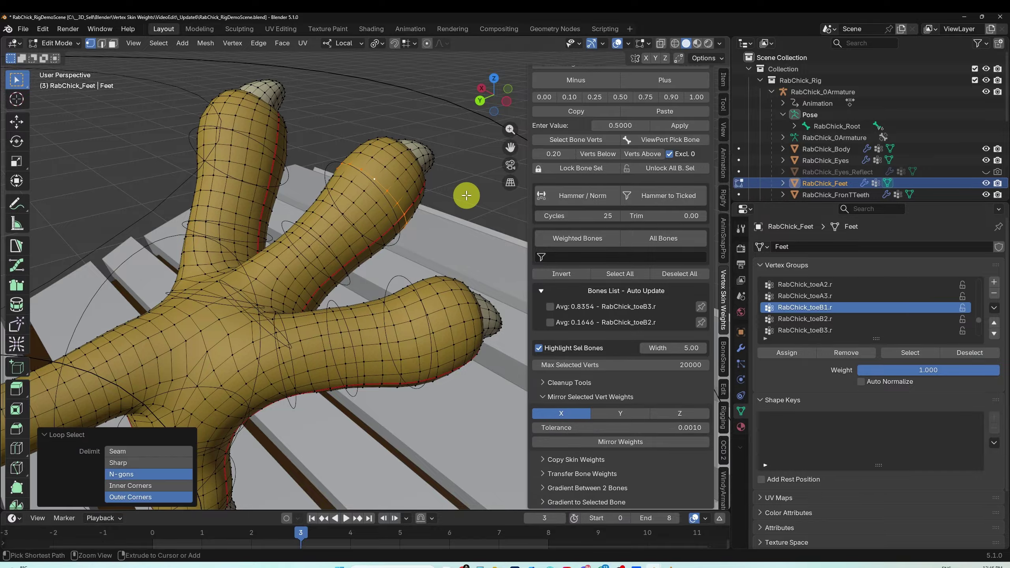
key("ctrl+KP_Add")
key("ctrl+KP_Add")
key("ctrl+KP_Add")
key("ctrl+KP_Add")
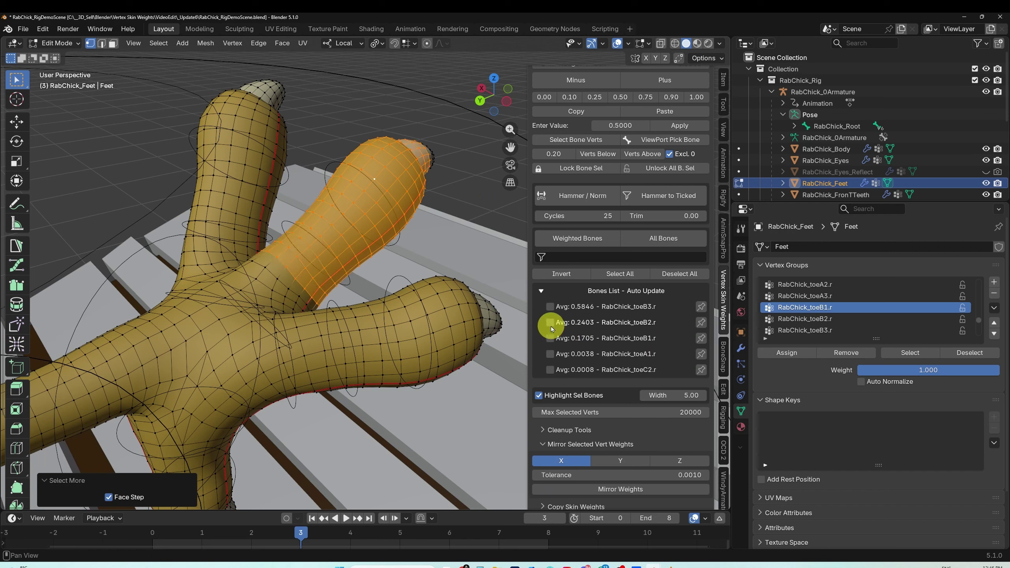
left_click(550, 322)
left_click(550, 306)
left_click(549, 338)
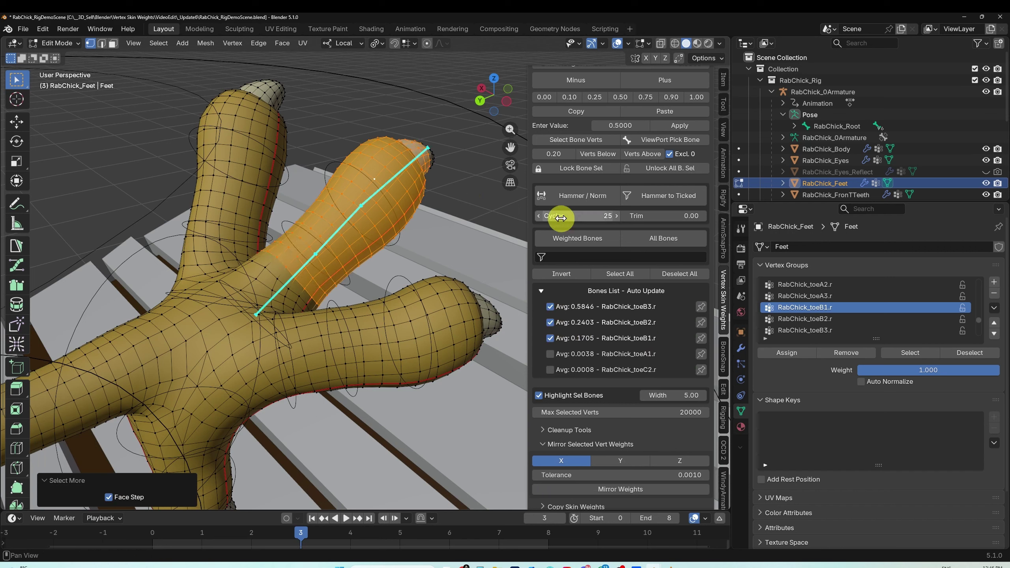
Step: Lock the three ticked toe bones, then unlock all bones again
left_click(544, 168)
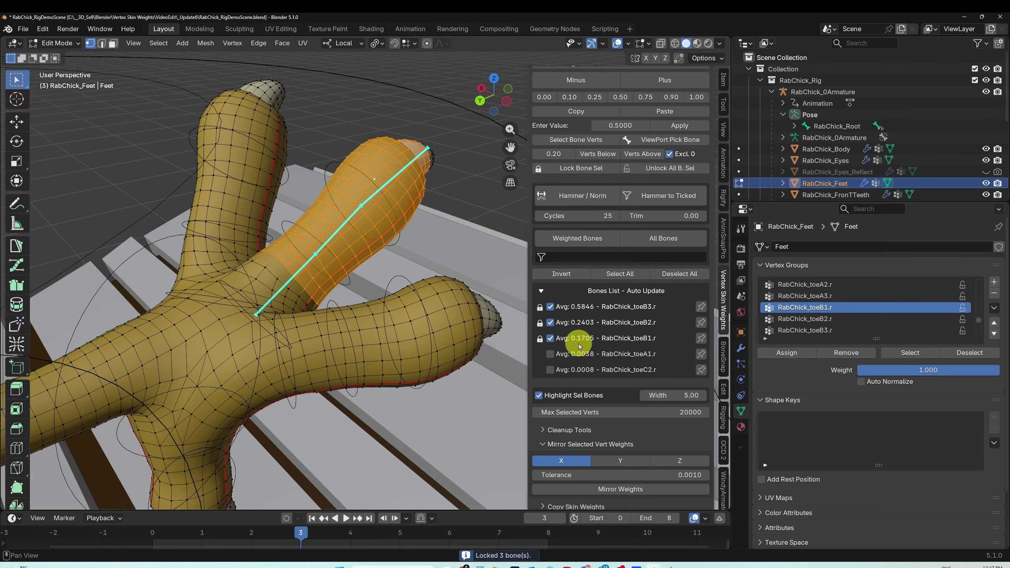
left_click(651, 169)
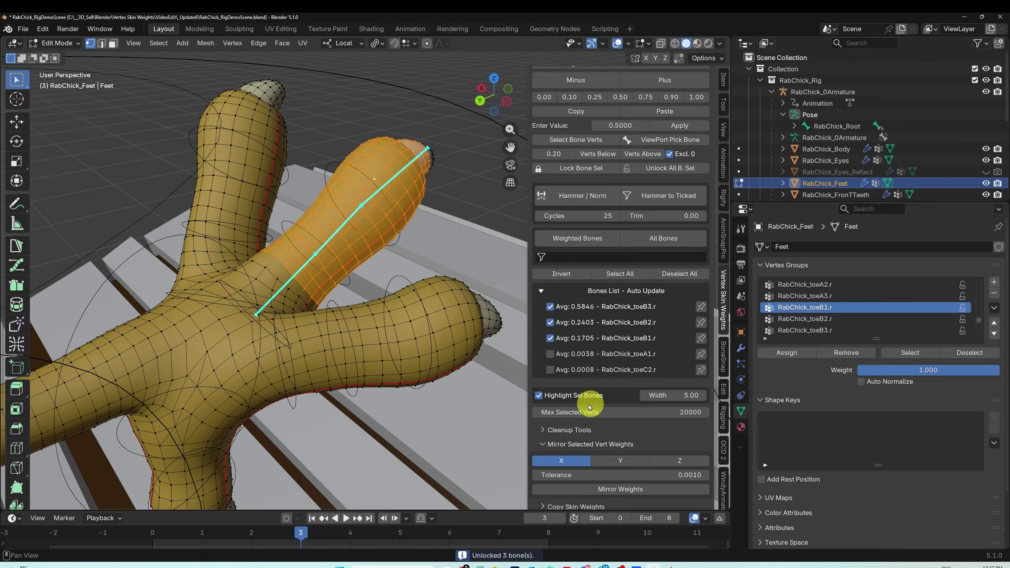
Step: Turn the selected-bone highlight off and on to compare the toe with and without it
left_click(543, 396)
left_click(540, 395)
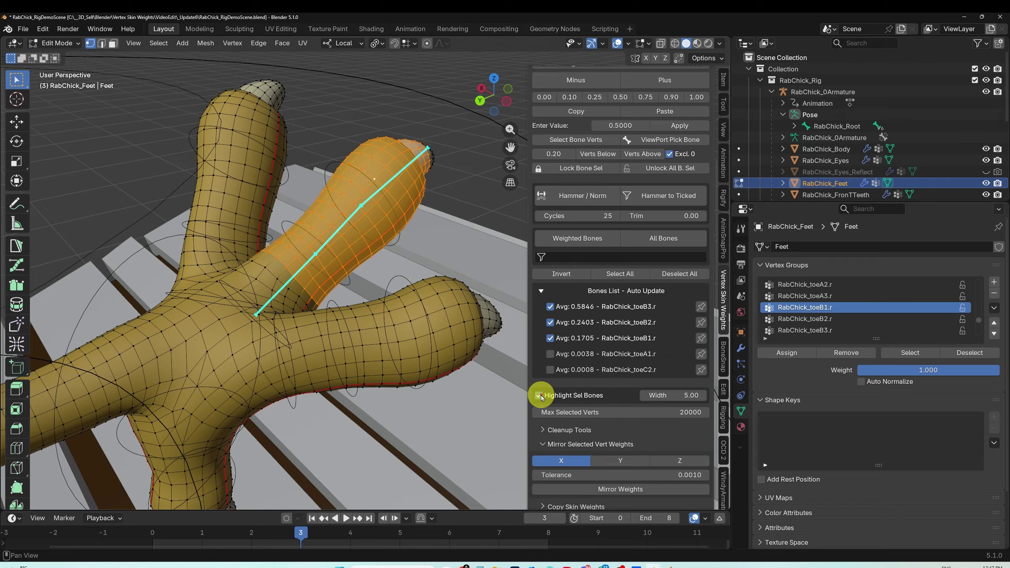
left_click(540, 395)
left_click(540, 396)
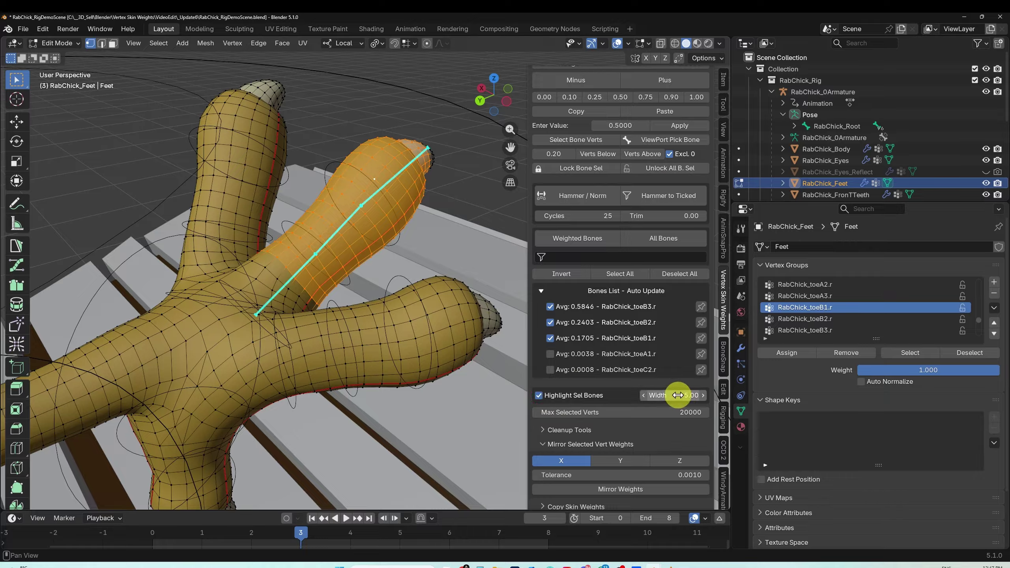
Step: Widen the selected-bone highlight to about 16.49 and toggle the highlight off and on
left_click_drag(685, 394, 490, 421)
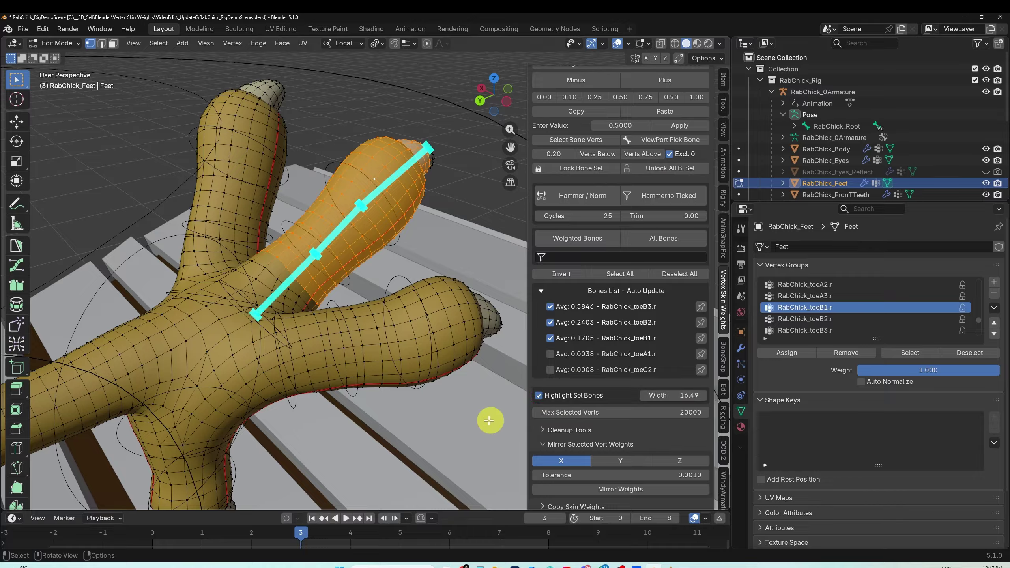
left_click(540, 396)
left_click(540, 396)
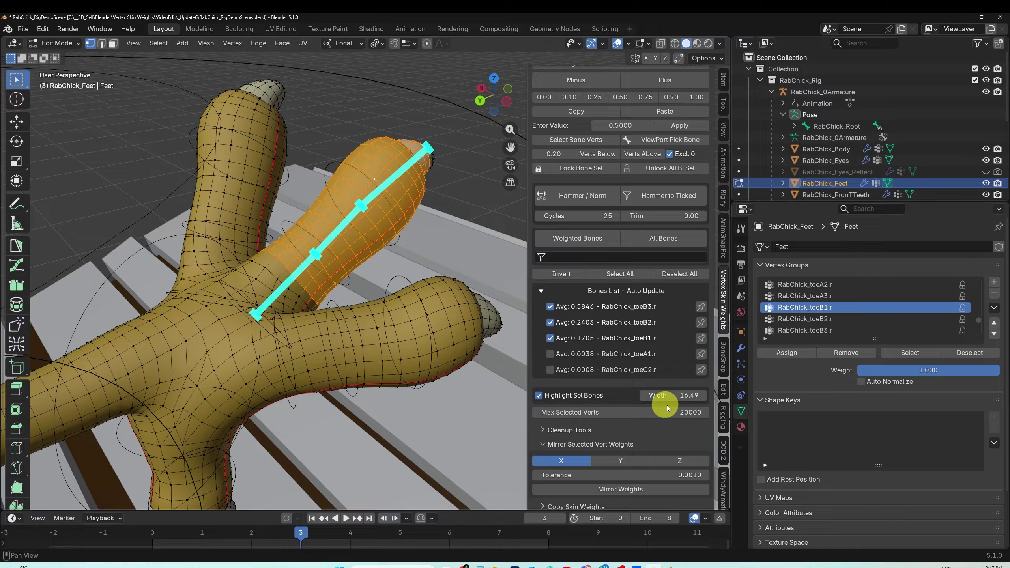
Step: Set the selected-bone highlight width to 5.00
left_click_drag(683, 398, 651, 398)
left_click(688, 392)
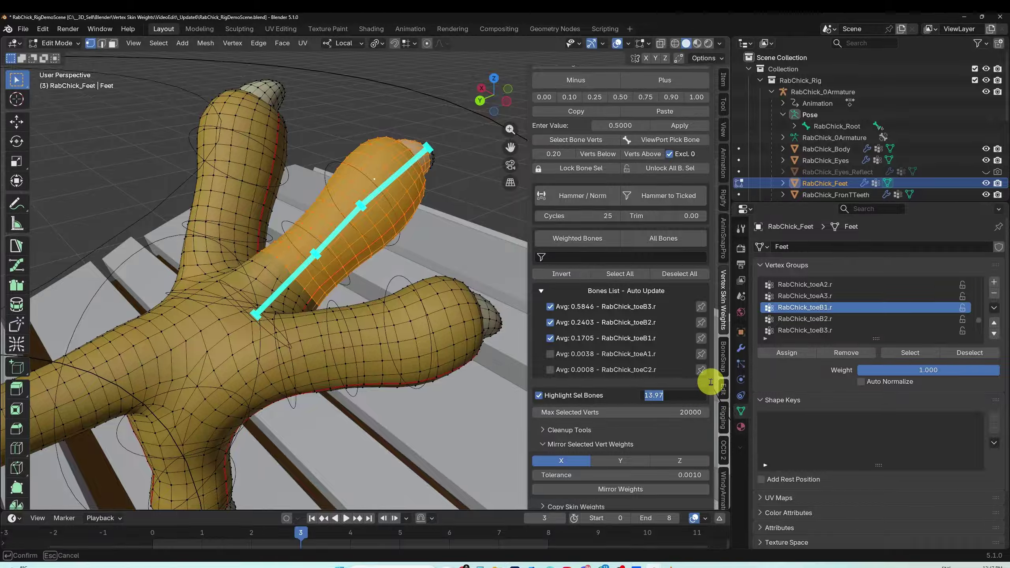
key("Return")
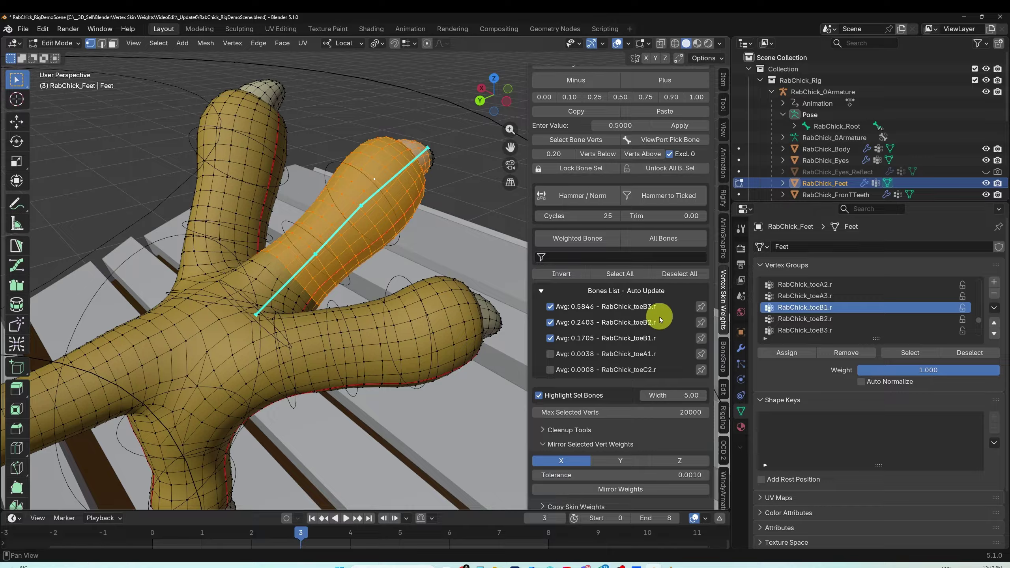
scroll(659, 321, "down", 3)
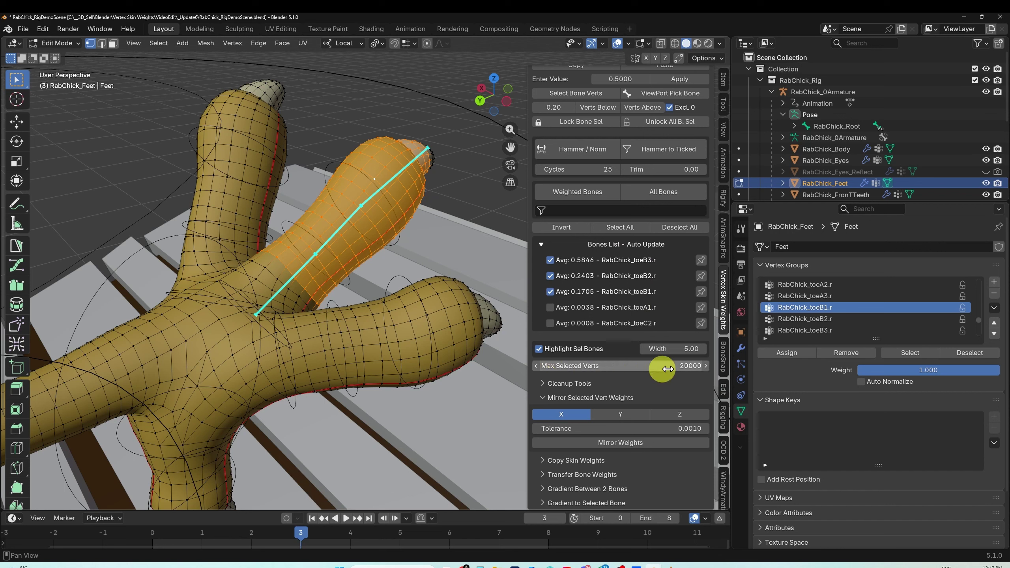
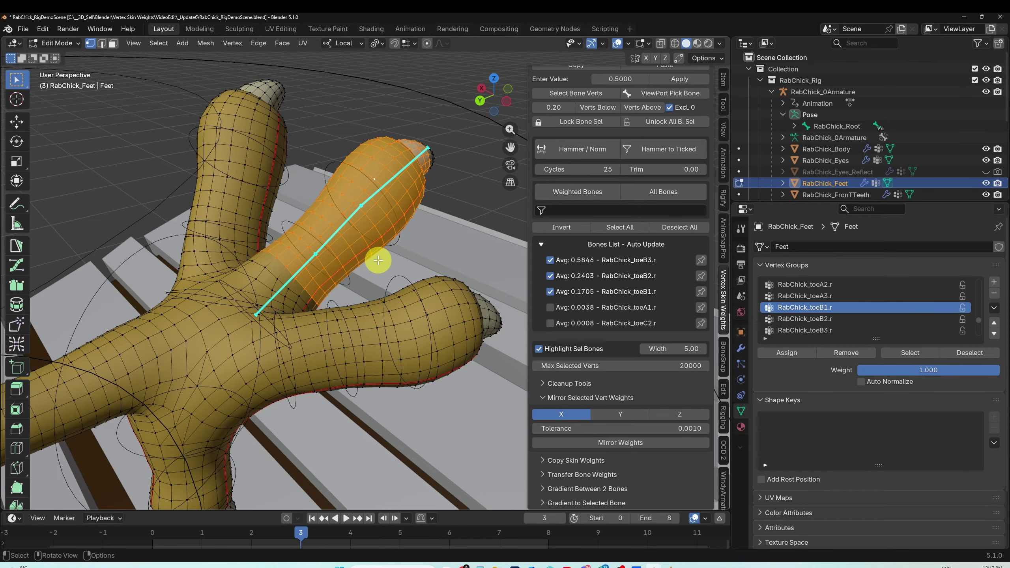
Step: Extend the toe selection to all linked vertices of the foot and check its bones in the bones list
scroll(381, 262, "down", 11)
scroll(381, 271, "up", 5)
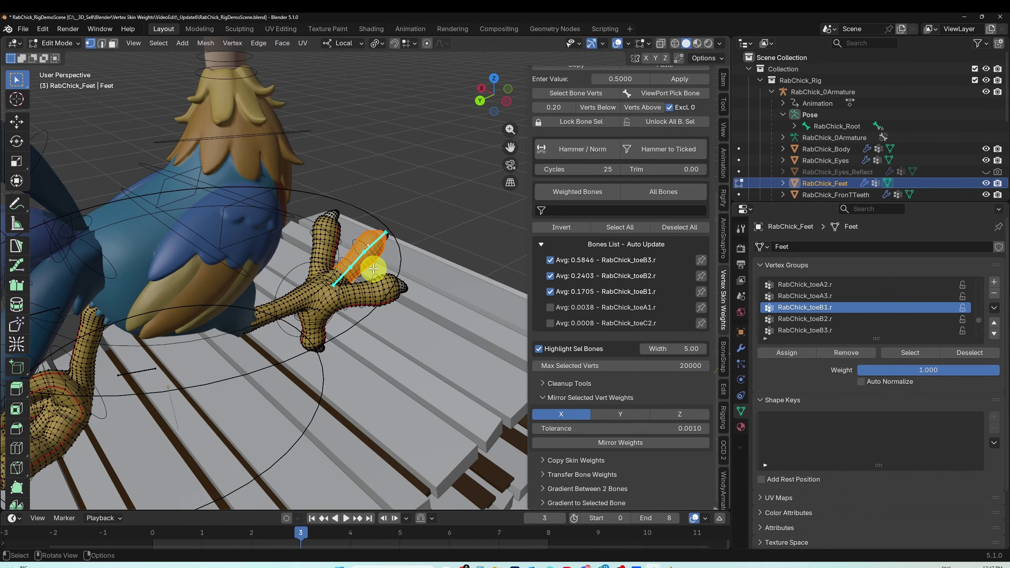
key("ctrl+l")
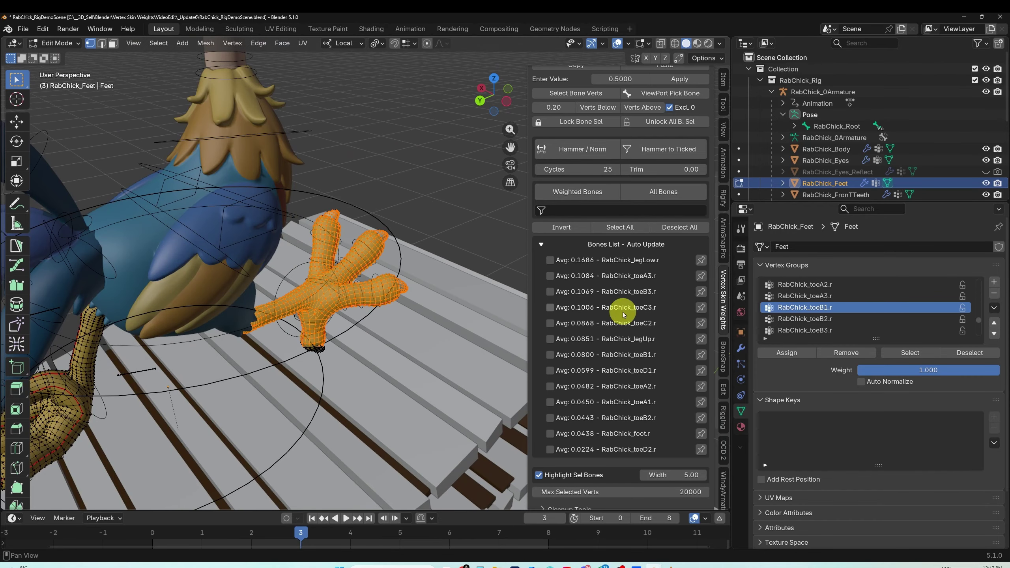
scroll(627, 323, "up", 10)
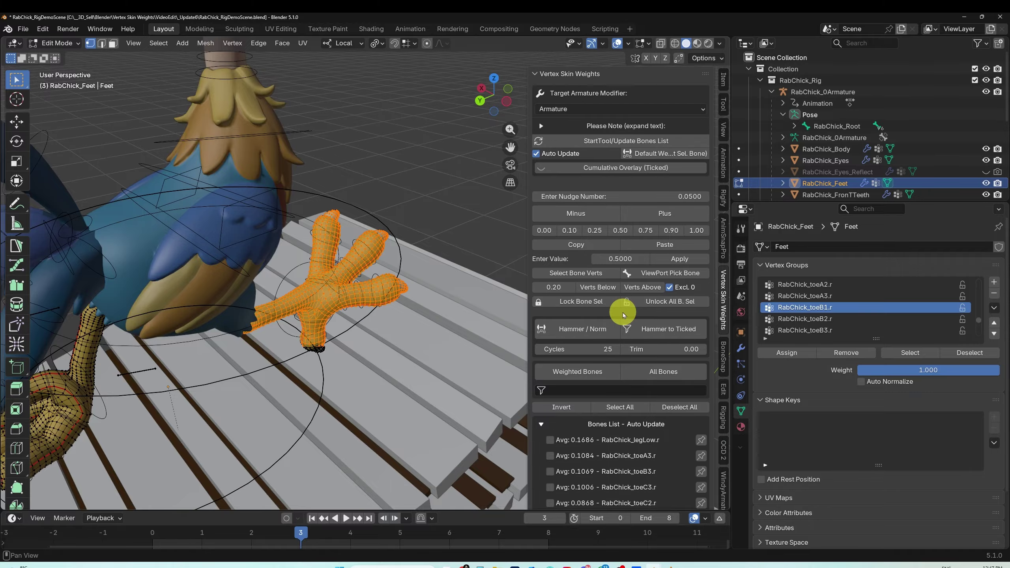
scroll(622, 315, "down", 10)
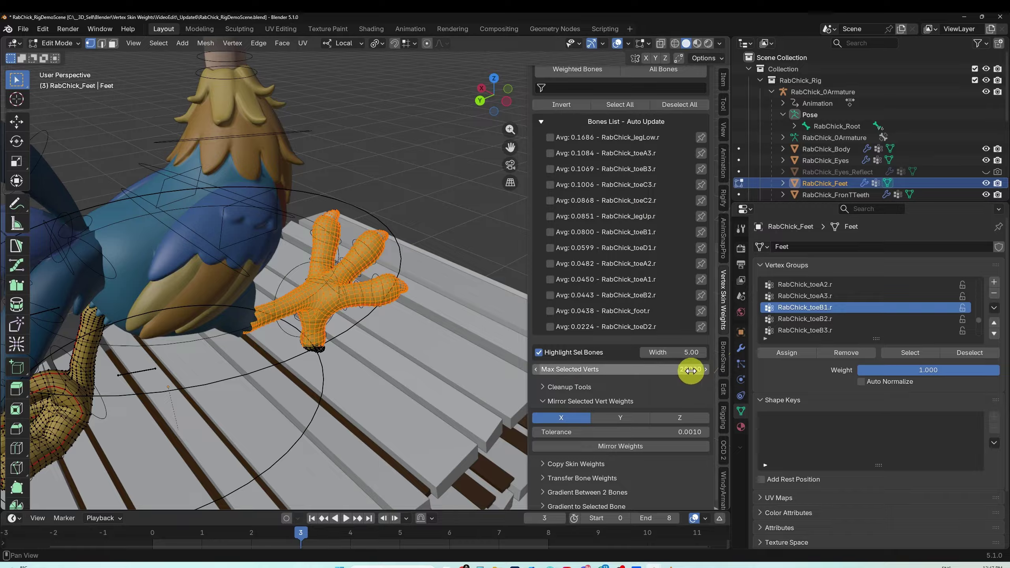
Step: Enable X-ray and box-select different portions of the feet and legs while the bones list updates automatically
scroll(608, 185, "up", 15)
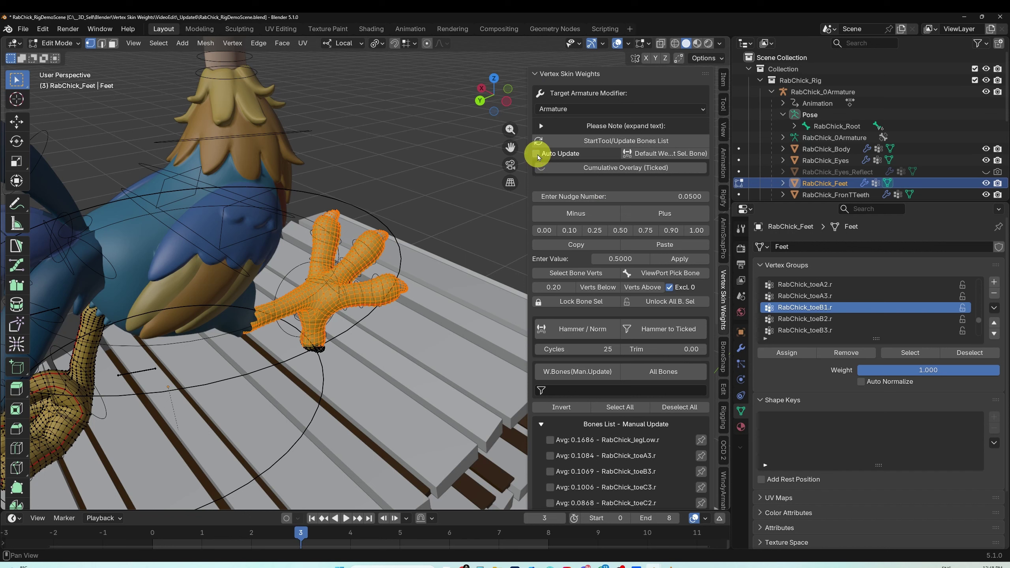
left_click_drag(423, 145, 293, 378)
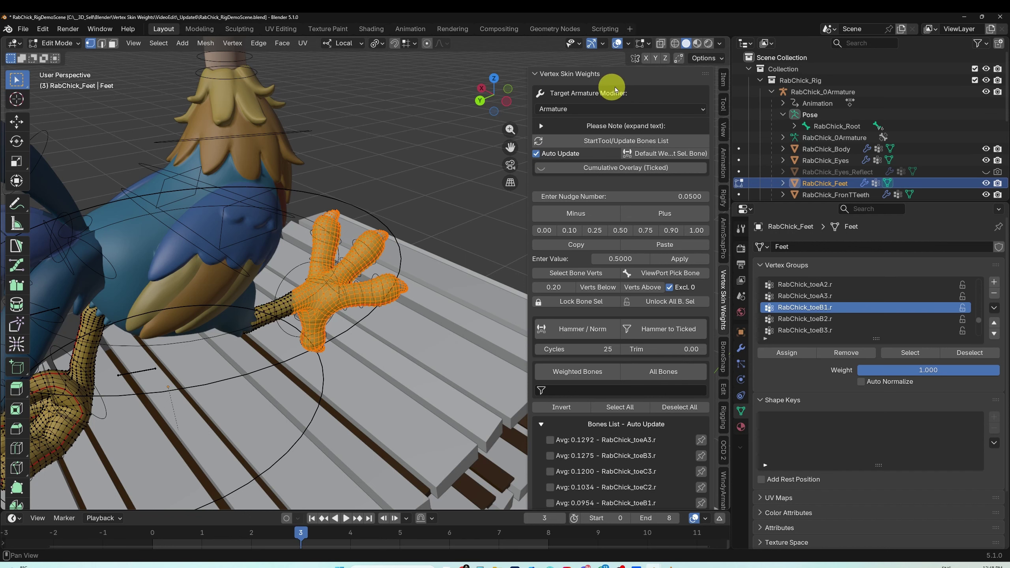
left_click(662, 45)
left_click_drag(414, 175, 243, 402)
scroll(636, 431, "down", 5)
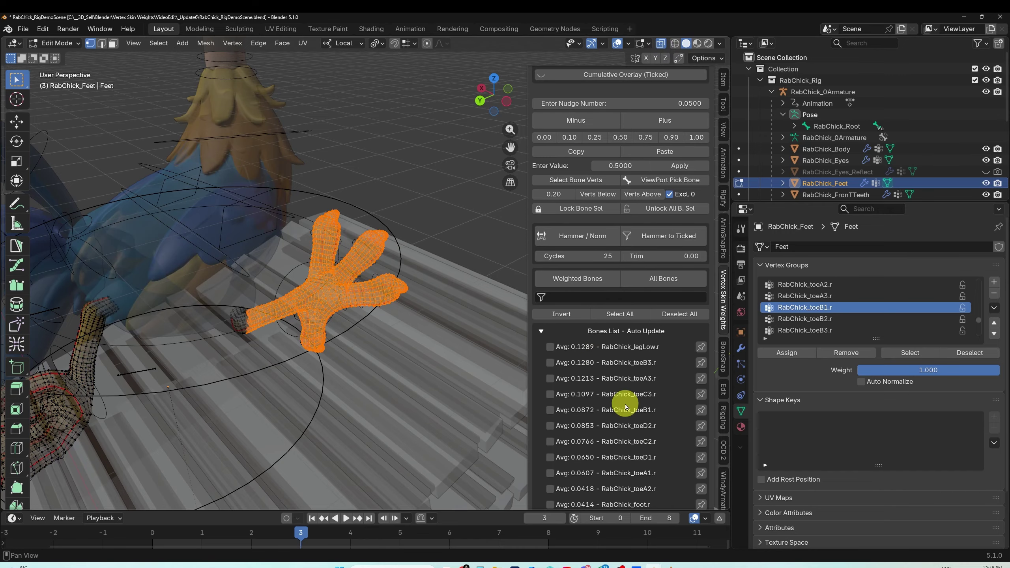
scroll(625, 407, "up", 5)
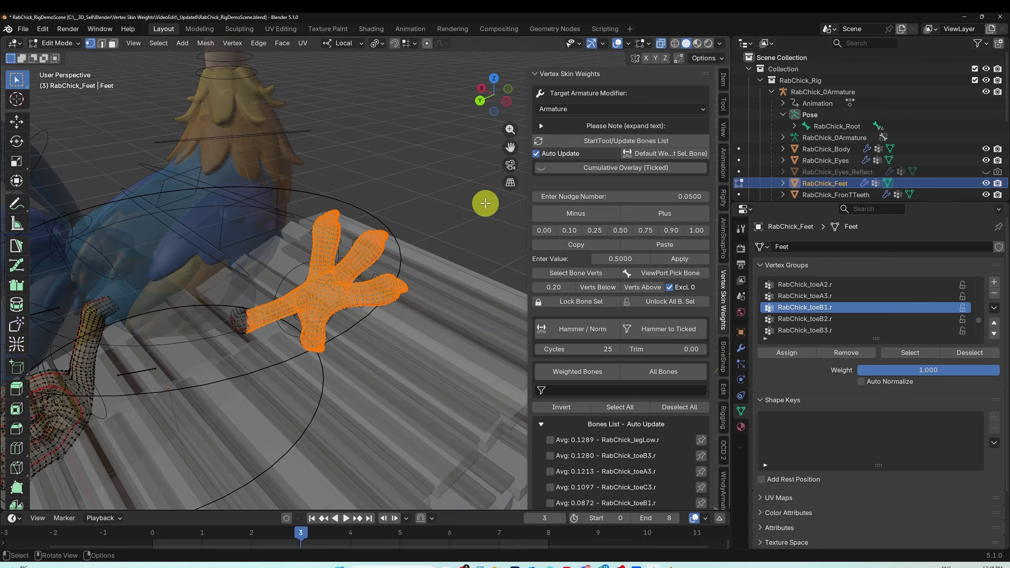
left_click_drag(428, 159, 171, 420)
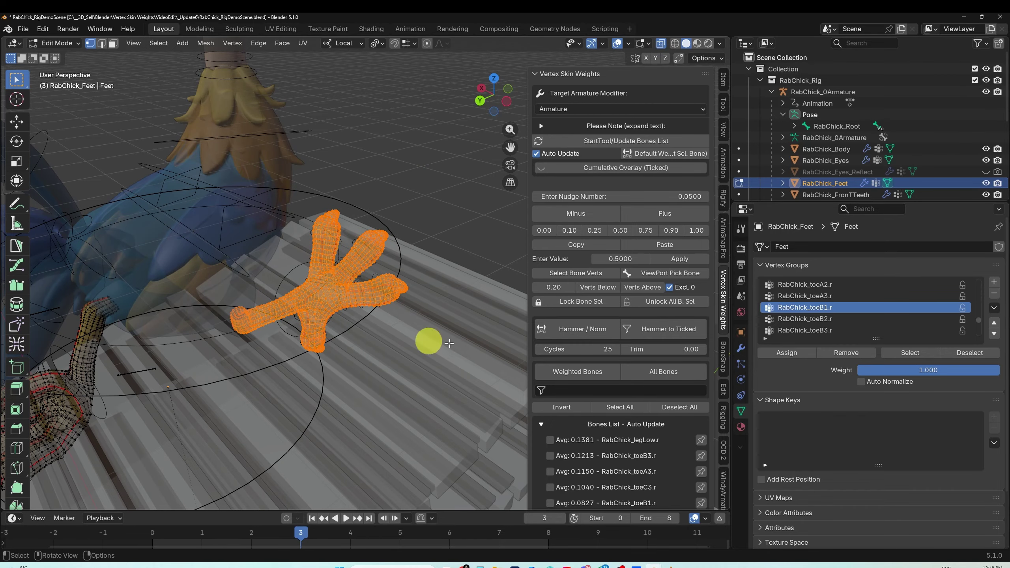
double_click(45, 387)
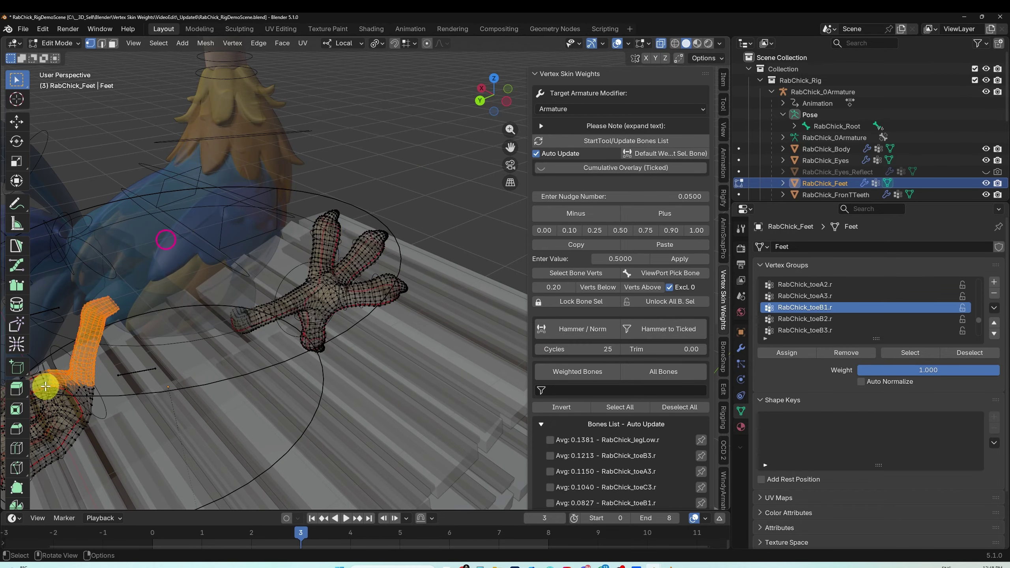
left_click_drag(410, 153, 183, 401)
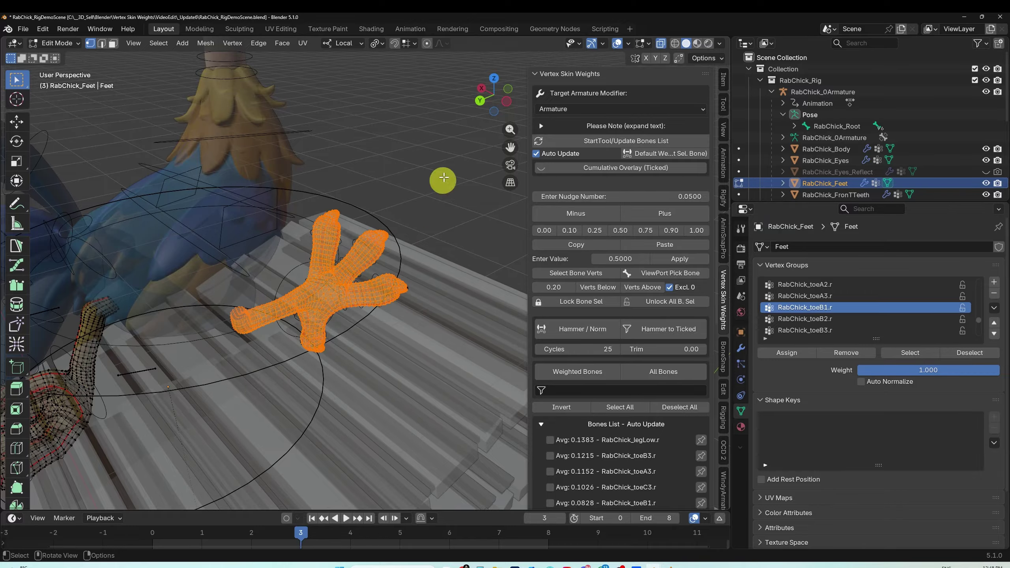
left_click_drag(448, 158, 169, 410)
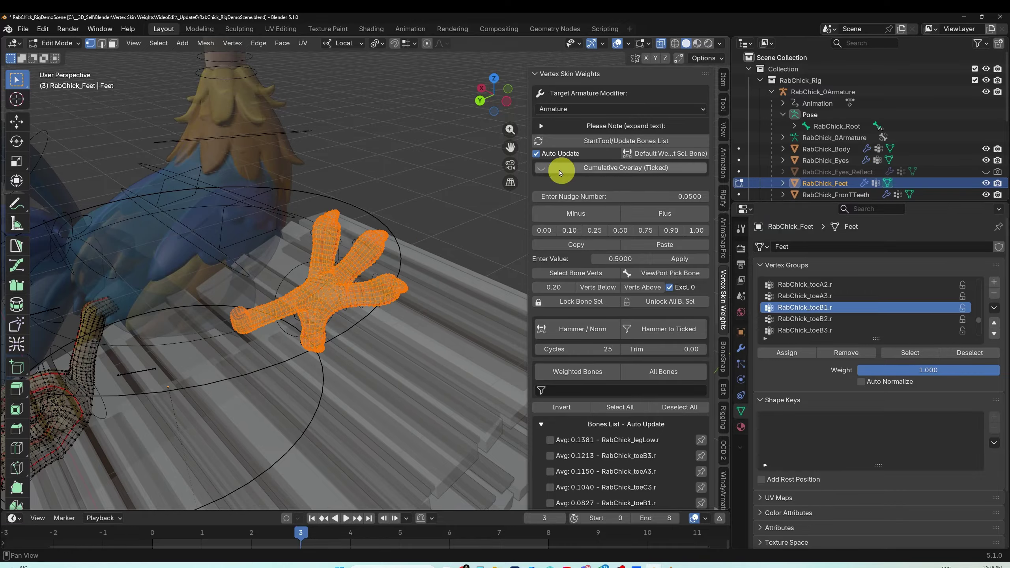
Step: Turn off Auto Update for the bones list and box-select different groups of toes on the character's right foot
left_click(539, 155)
left_click(450, 188)
left_click_drag(446, 186, 270, 330)
left_click_drag(454, 239, 323, 355)
left_click_drag(428, 173, 304, 276)
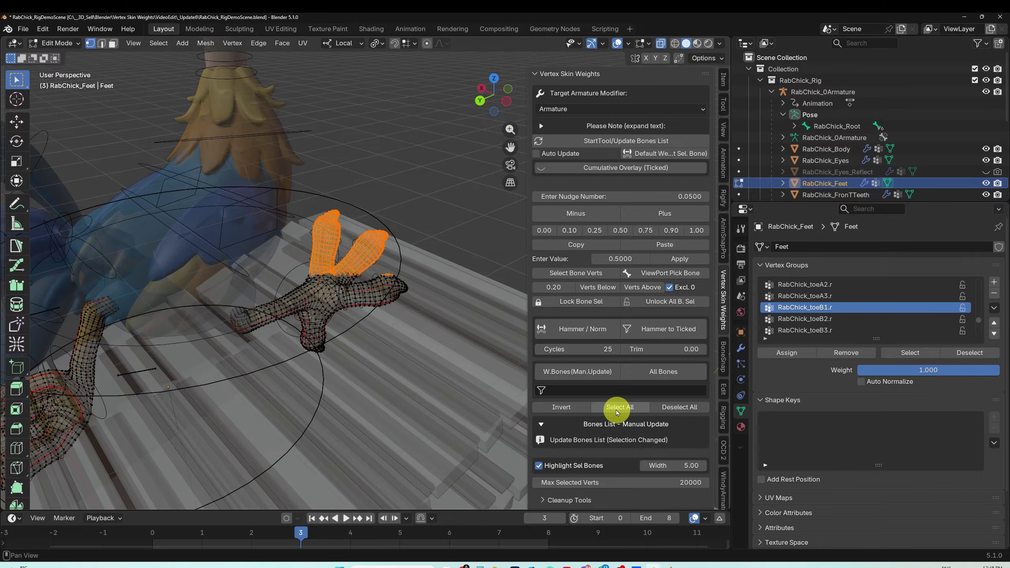
left_click_drag(452, 272, 303, 368)
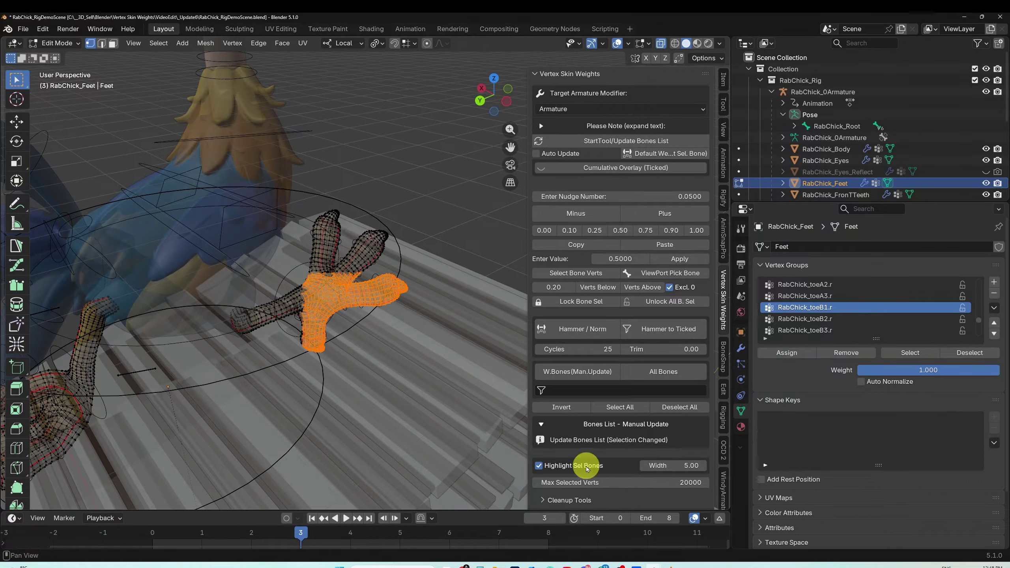
scroll(604, 453, "down", 2)
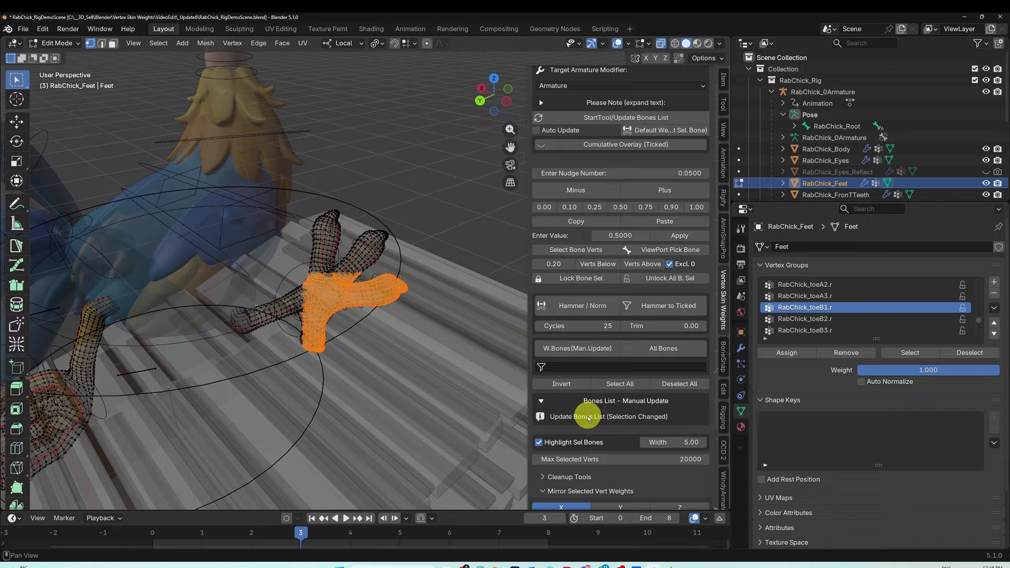
scroll(610, 392, "up", 2)
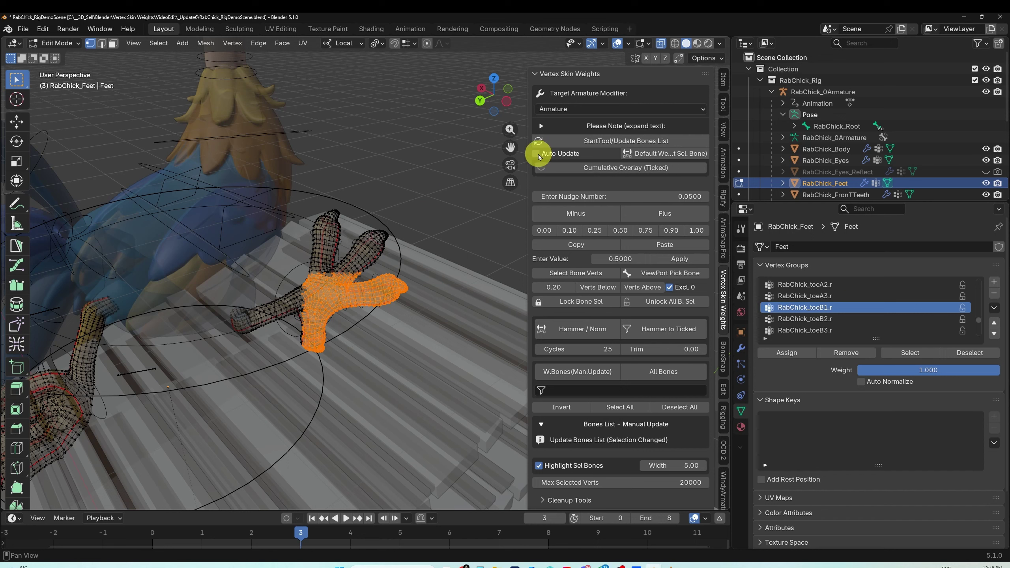
Step: Box-select the toes and main part of the right foot, and briefly toggle Auto Update to refresh the bones list
left_click_drag(437, 176, 296, 317)
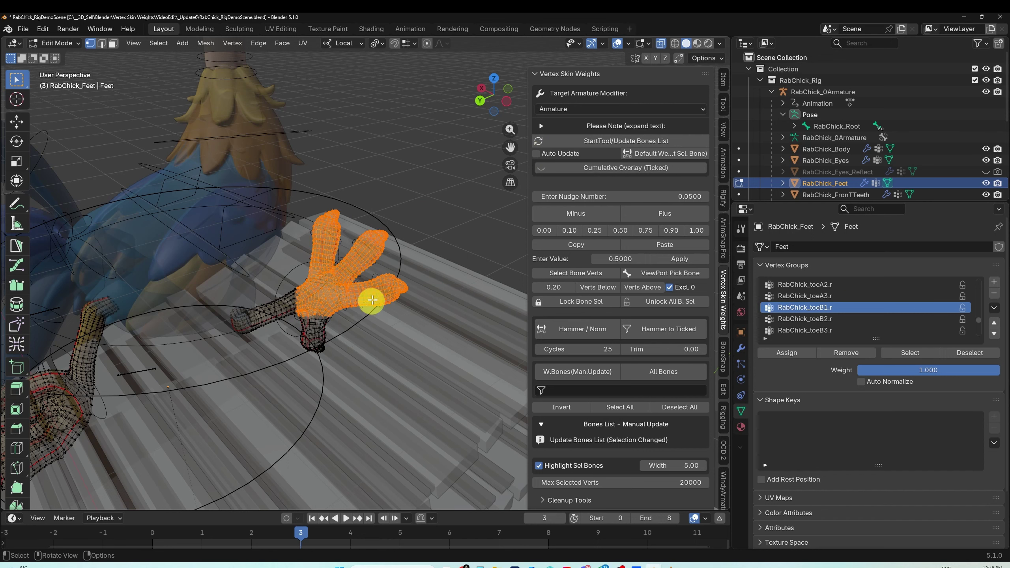
left_click_drag(428, 203, 284, 378)
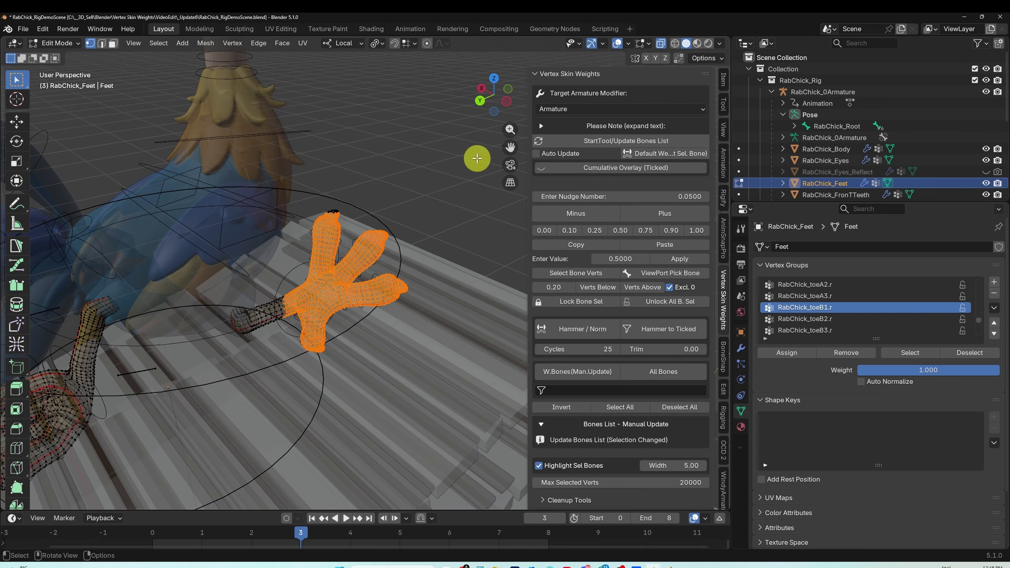
left_click_drag(477, 158, 282, 367)
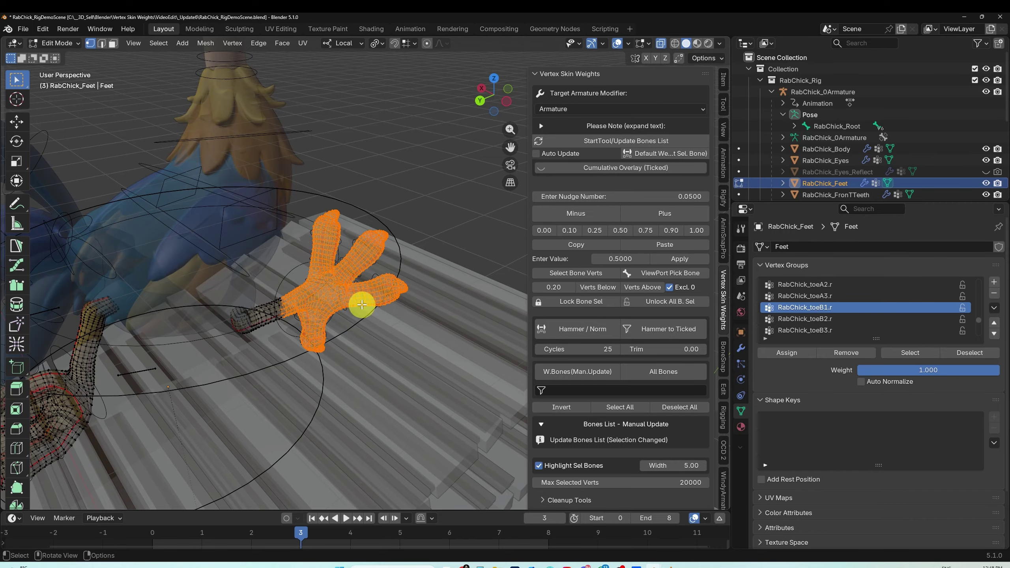
left_click(537, 154)
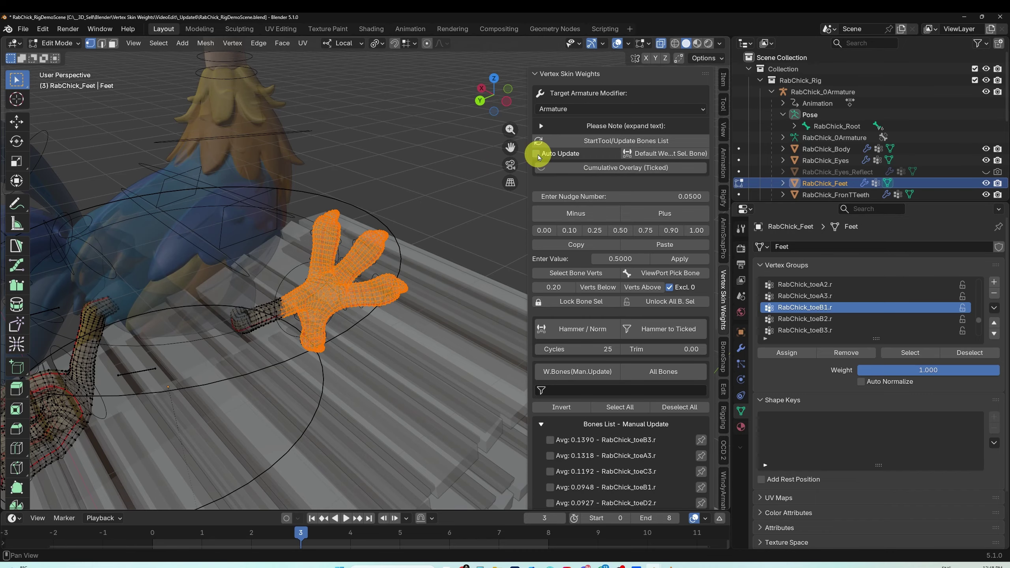
Step: Box-select part of the right foot and refresh the manual bones list with StartTool/Update Bones List
left_click_drag(402, 168, 300, 363)
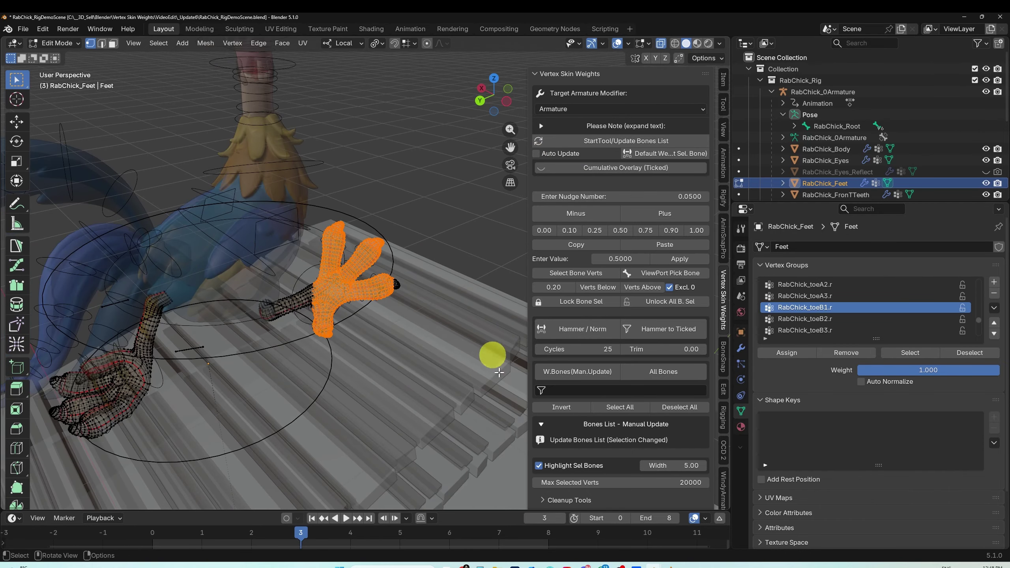
scroll(604, 429, "down", 3)
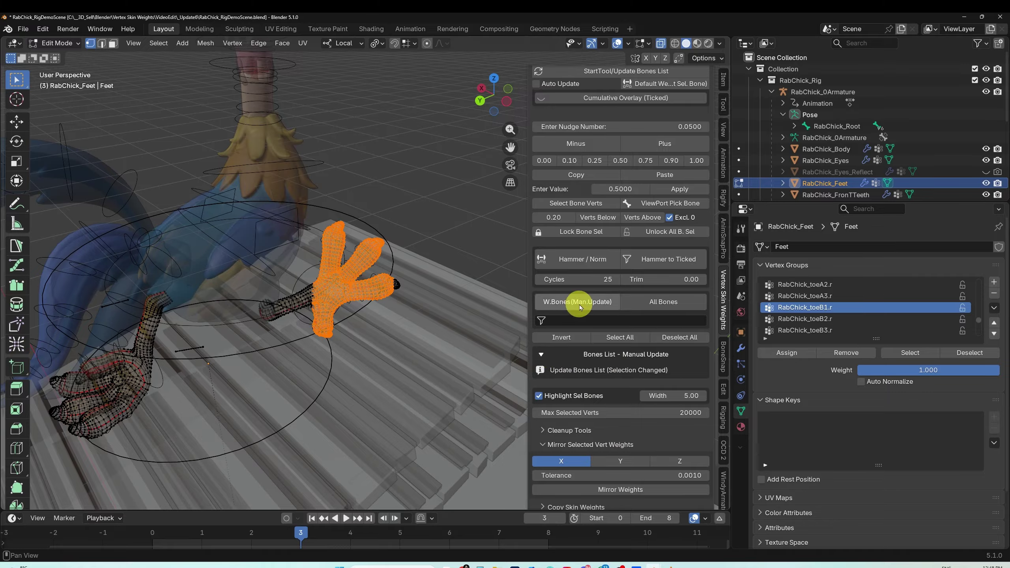
scroll(586, 283, "up", 4)
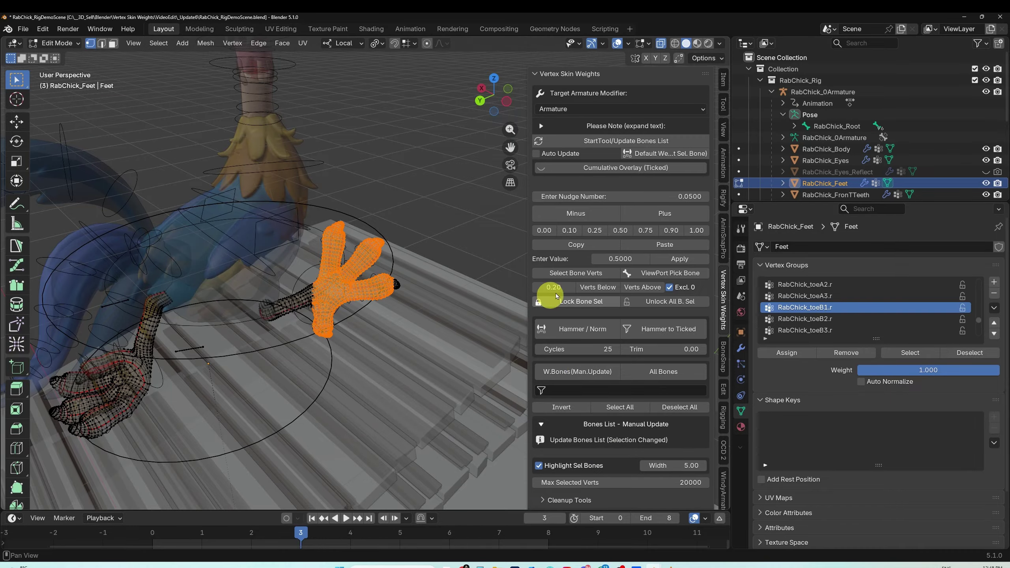
left_click(605, 141)
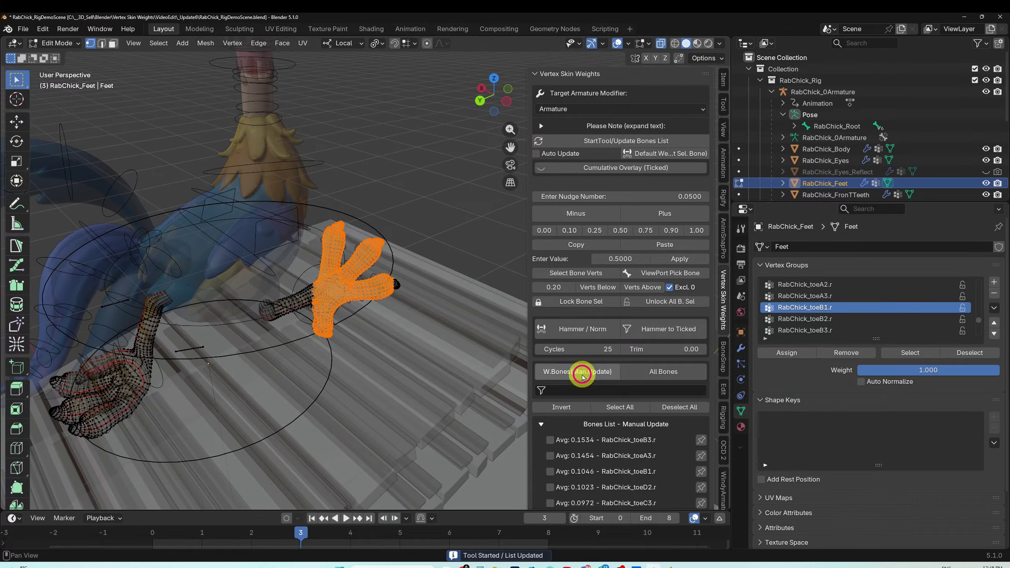
scroll(639, 285, "down", 5)
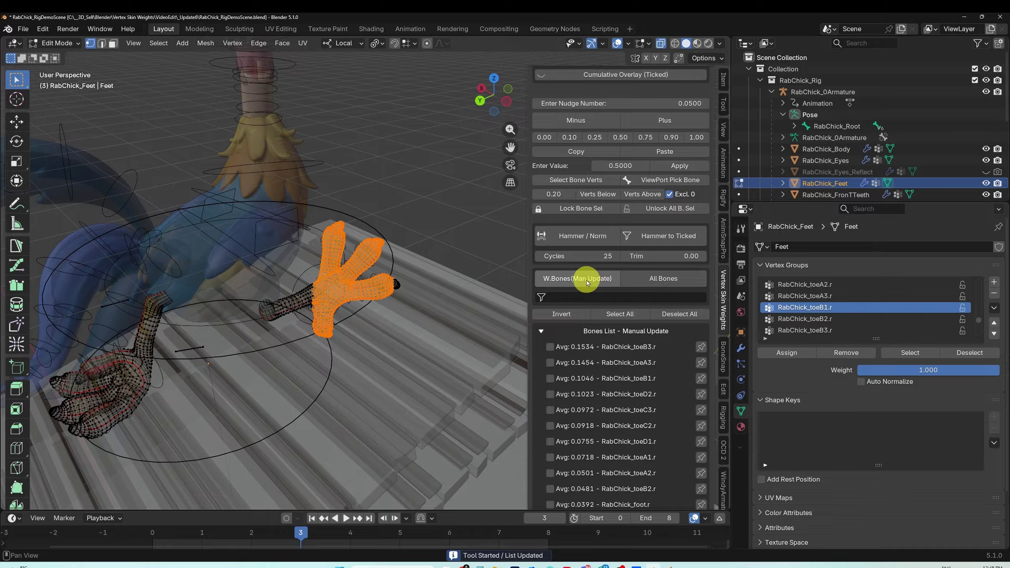
Step: Select the foot with part of its lower leg and refresh the list using W.Bones(Man.Update) and StartTool/Update Bones List
left_click(604, 181)
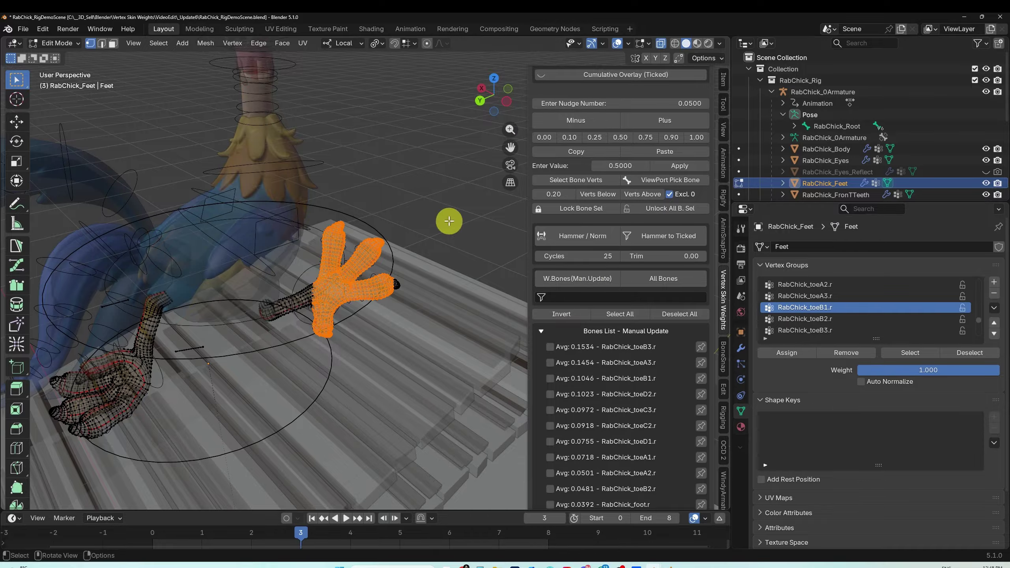
left_click(574, 280)
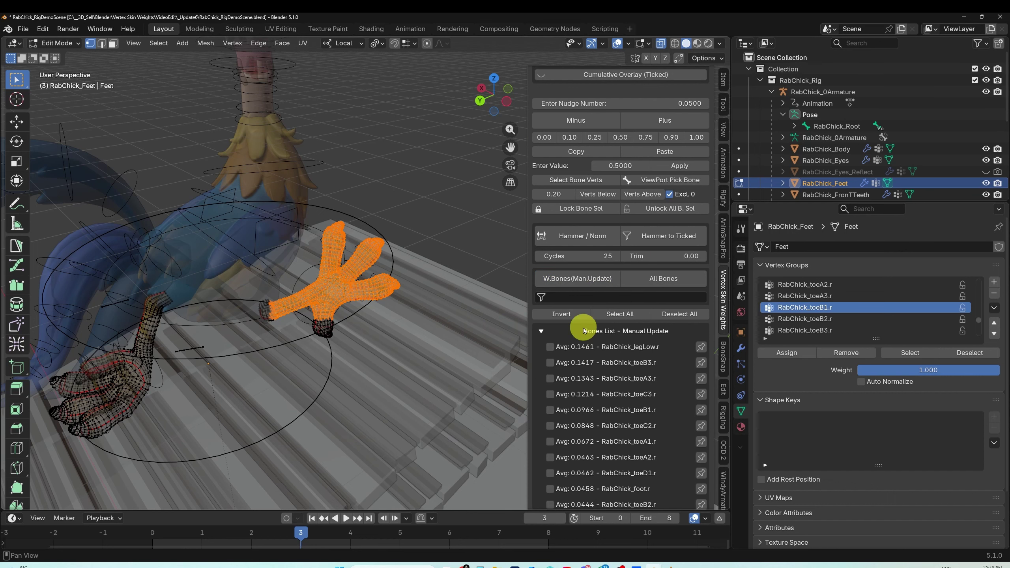
scroll(583, 330, "up", 5)
left_click(590, 141)
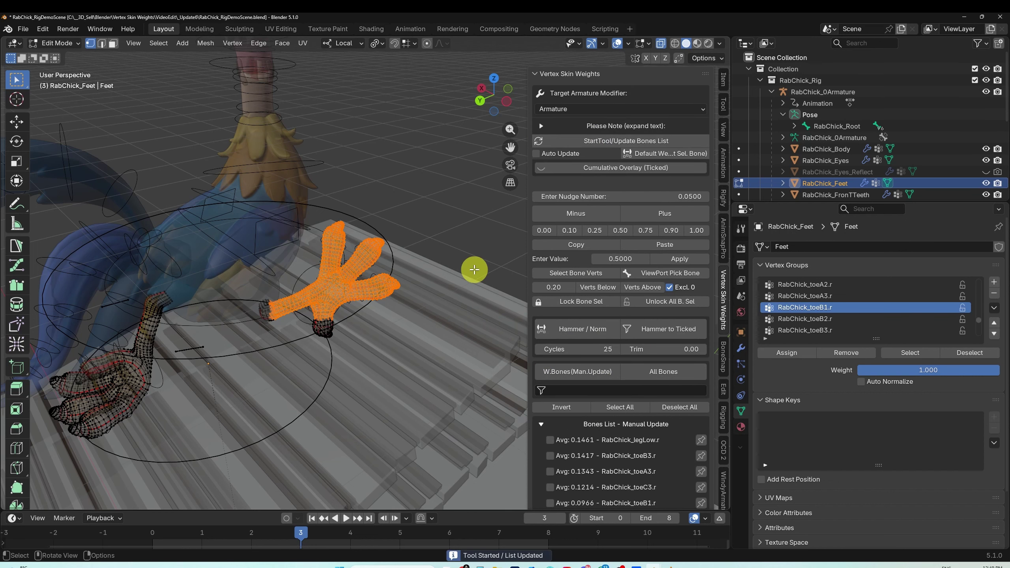
scroll(463, 272, "down", 5)
scroll(462, 272, "up", 5)
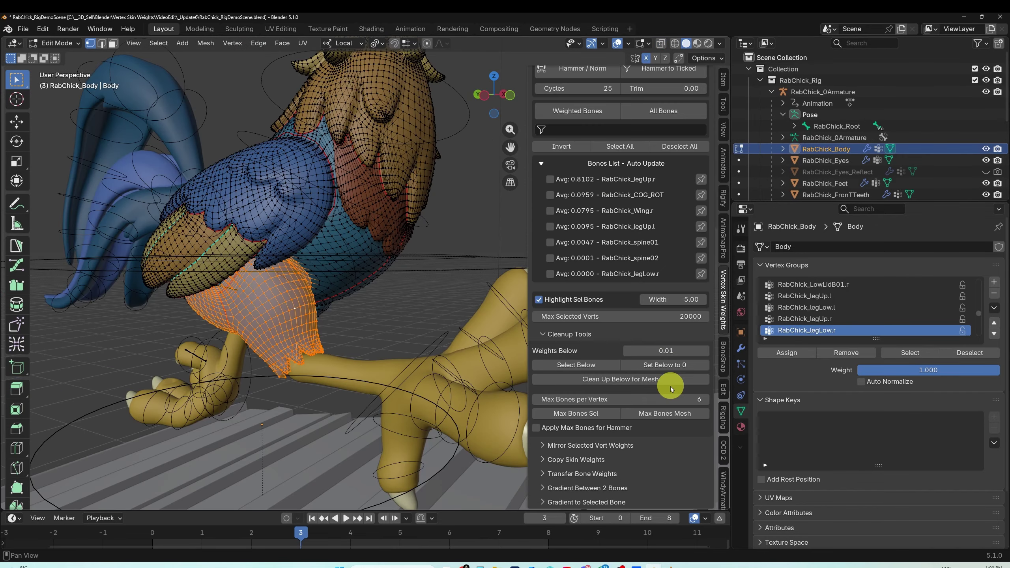
Step: Using Cleanup Tools, zero the selected upper-leg vertices' bones weighted below 0.01 and clean up weights below that threshold across the body mesh
left_click(541, 333)
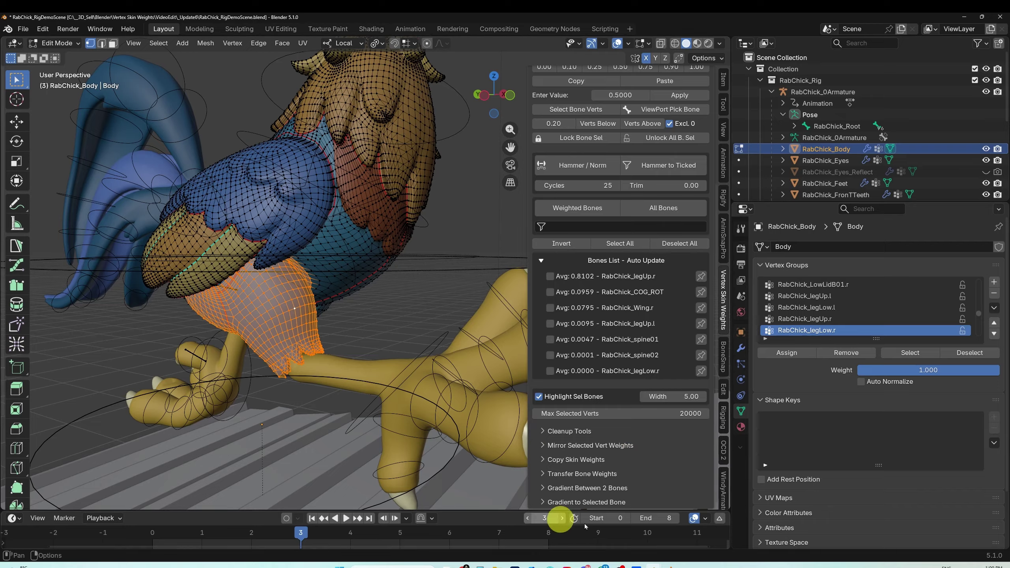
left_click(543, 431)
scroll(616, 365, "down", 5)
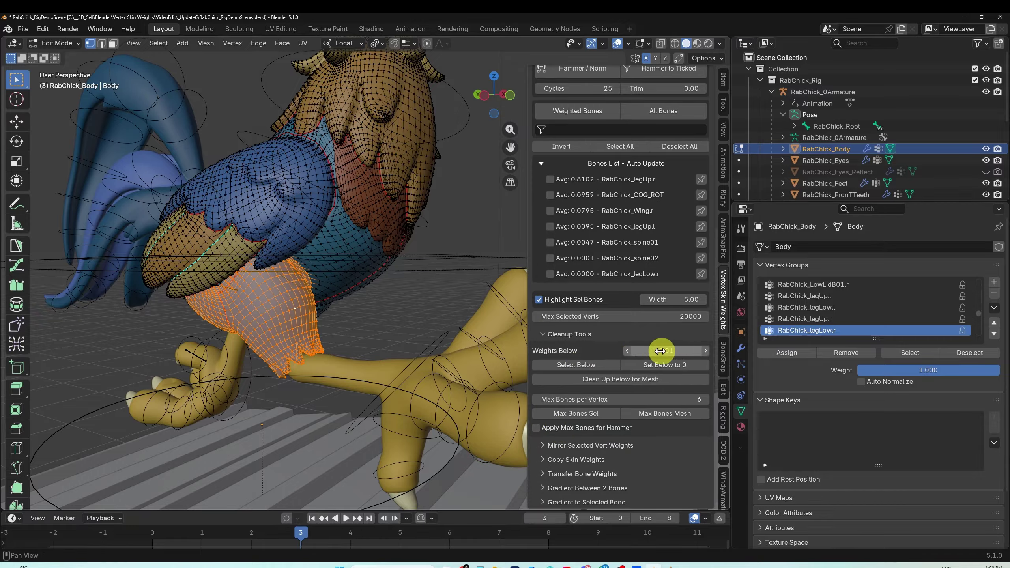
left_click(590, 365)
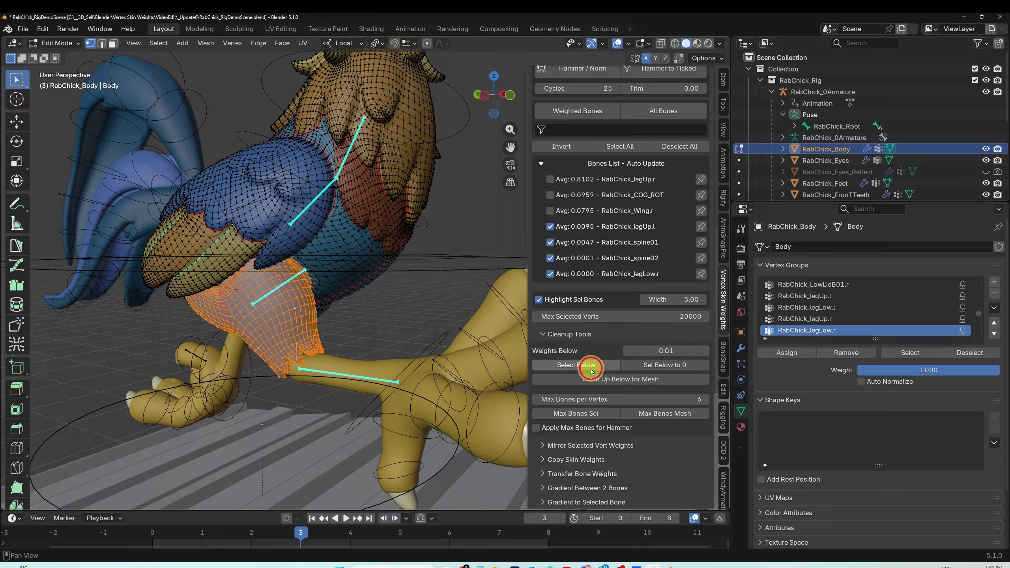
left_click(664, 365)
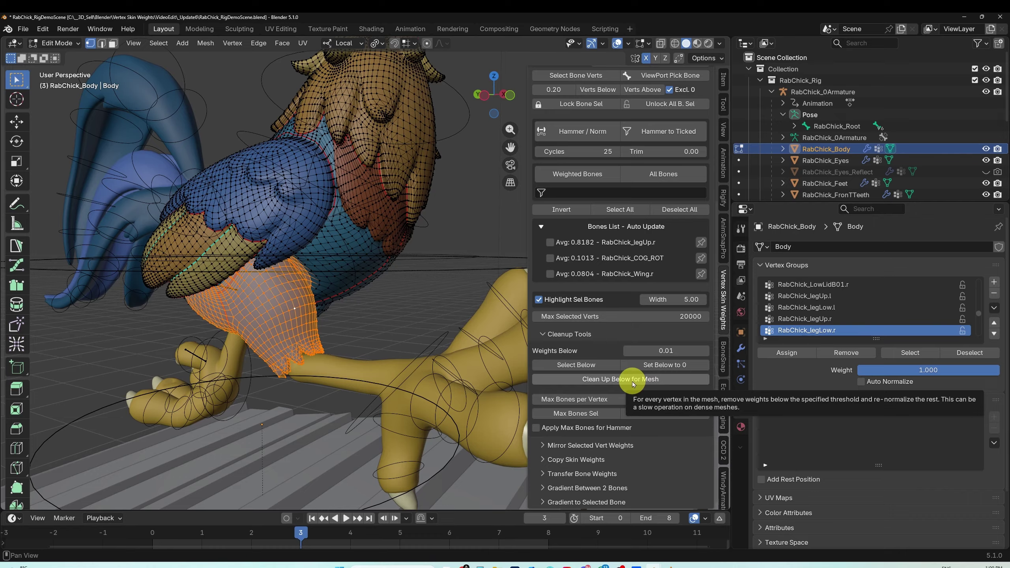
left_click(633, 382)
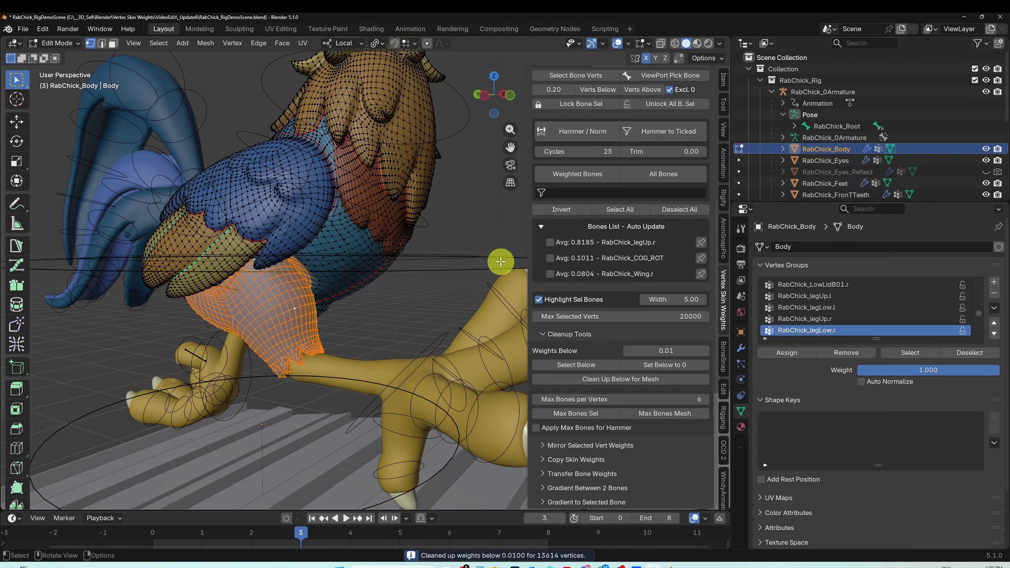
Step: Pick individual vertices on the chest, belly, upper leg and wing feathers to examine their weighted bones in the Bones List
left_click(420, 289)
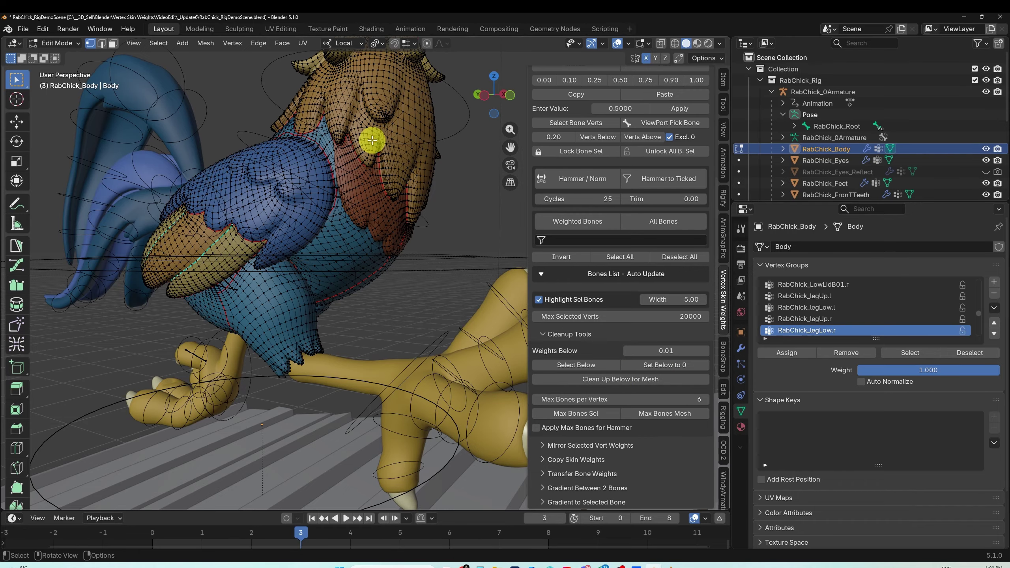
left_click(341, 224)
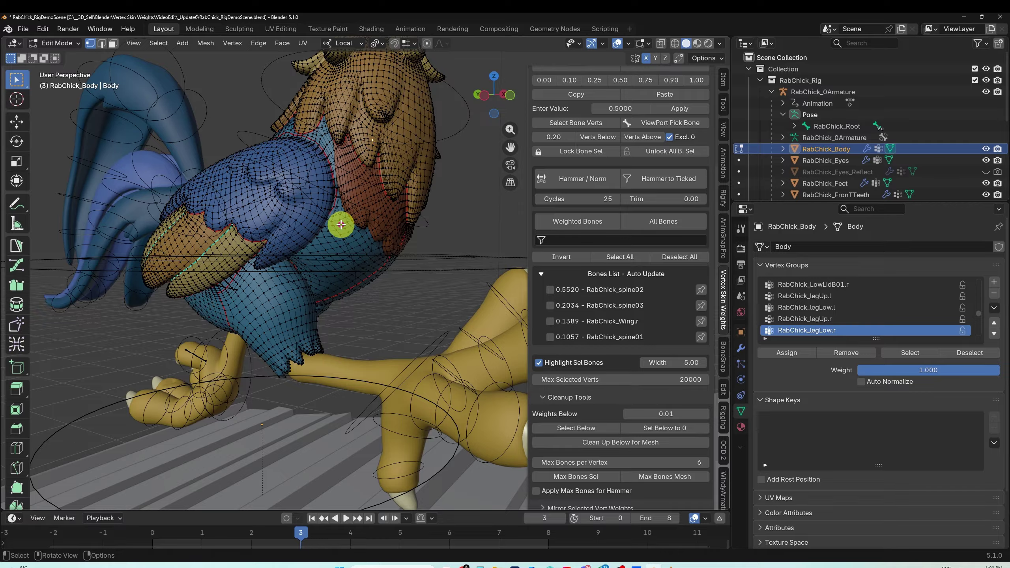
left_click(294, 259)
left_click(243, 280)
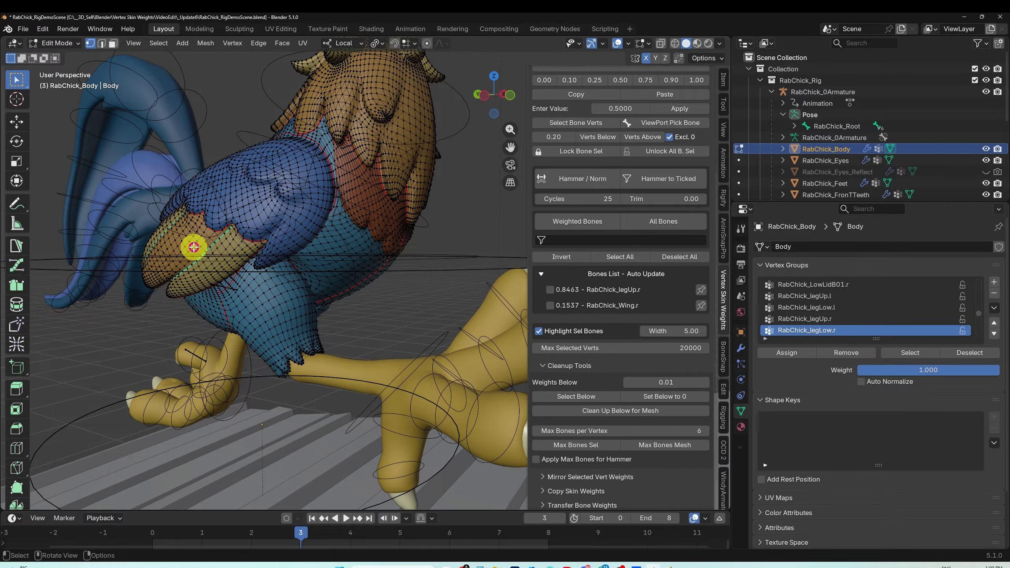
left_click(193, 247)
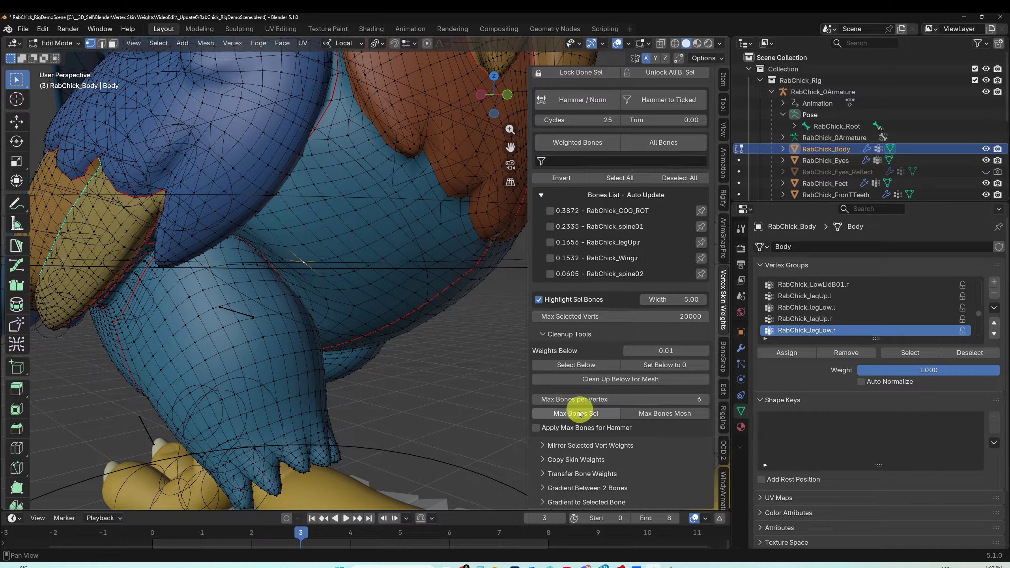
Step: Set Max Bones per Vertex to 4 and apply the limit to the selected vertex and the whole body mesh
left_click_drag(694, 401, 693, 399)
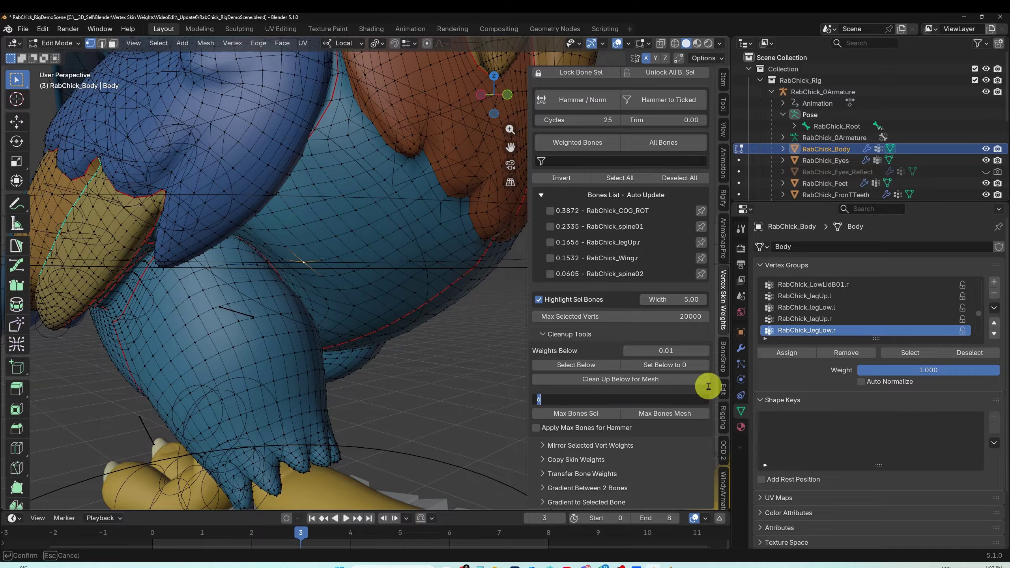
key("Return")
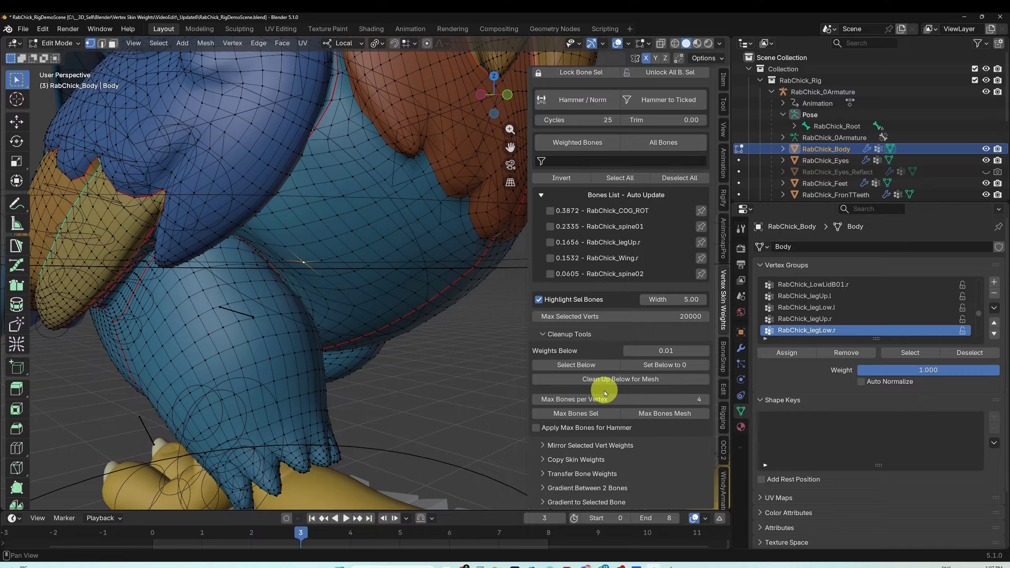
left_click(593, 414)
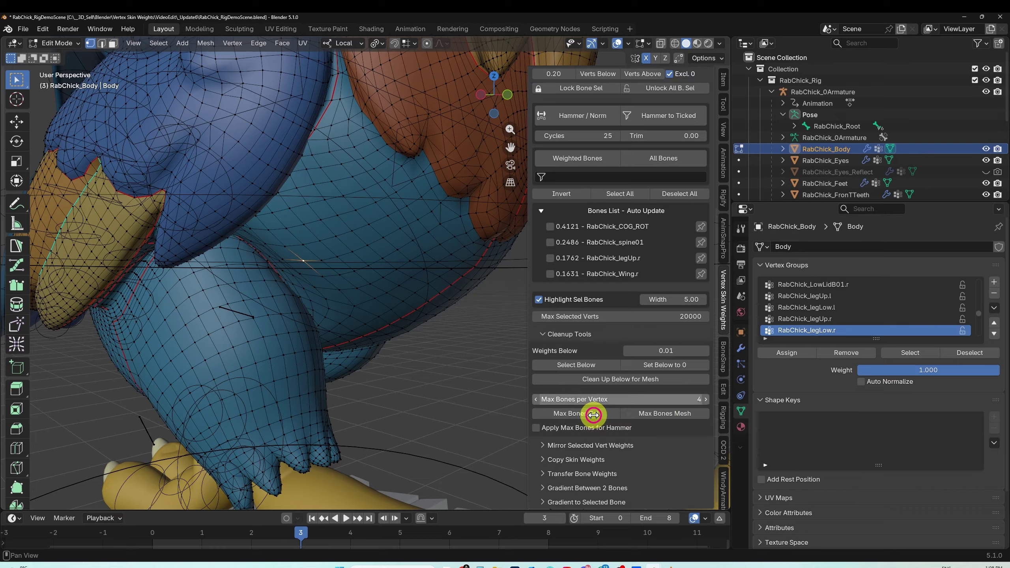
left_click(654, 416)
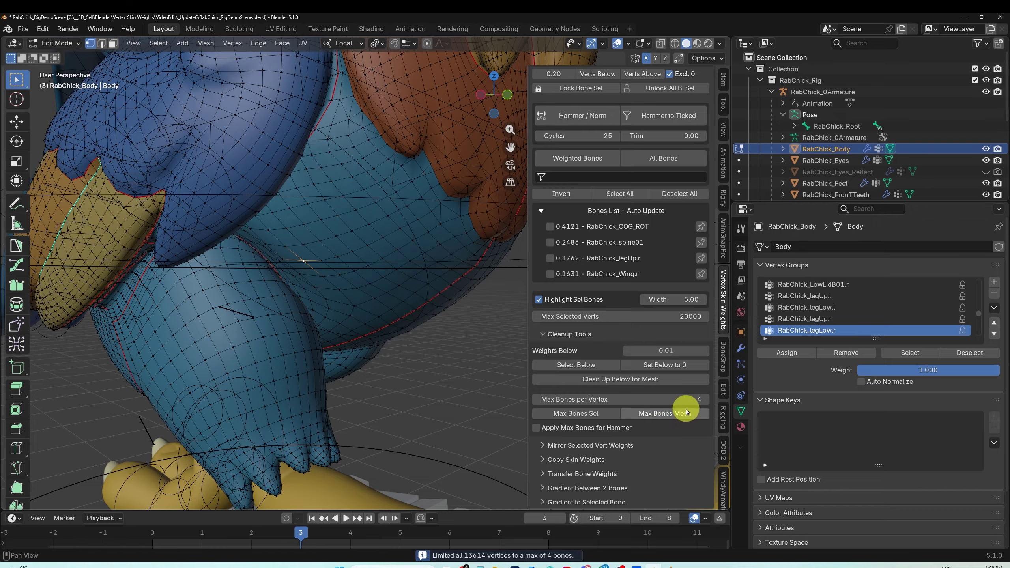
Step: Apply a limit of 6 bones per vertex to the mesh, and run Hammer / Norm with Apply Max Bones for Hammer enabled
left_click(694, 398)
type("6")
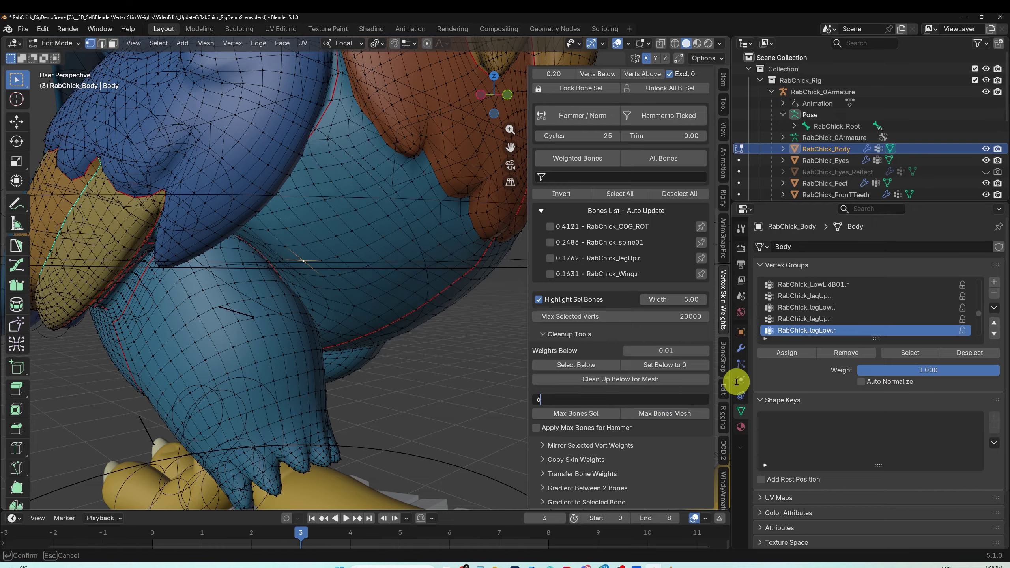
key("Return")
left_click(657, 414)
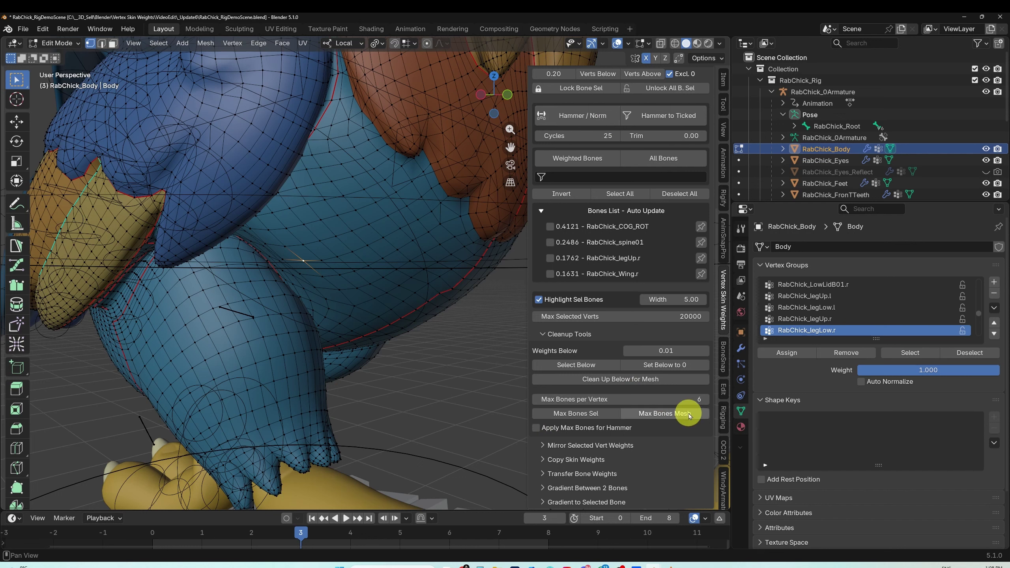
left_click(535, 429)
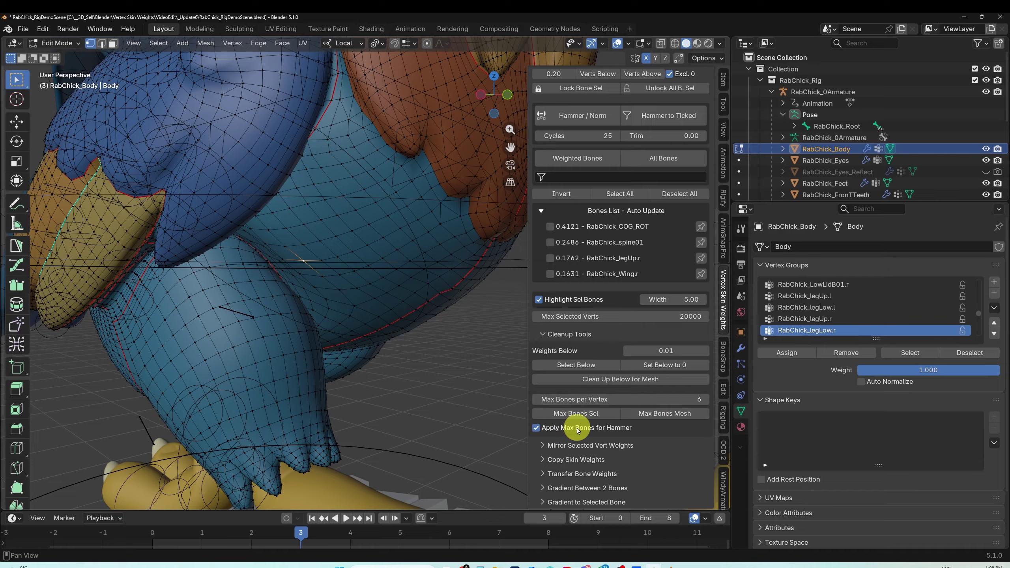
left_click(610, 117)
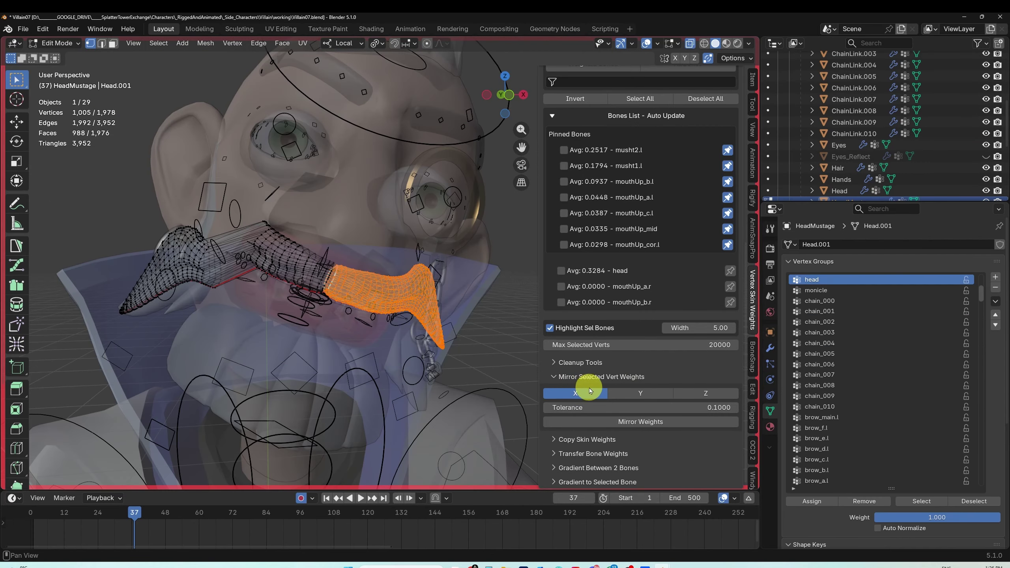
Step: Mirror the selected mustache half's weights across X, scrub between frames 23 and 27 to check the deformation, and undo the mirroring
left_click_drag(136, 518, 95, 519)
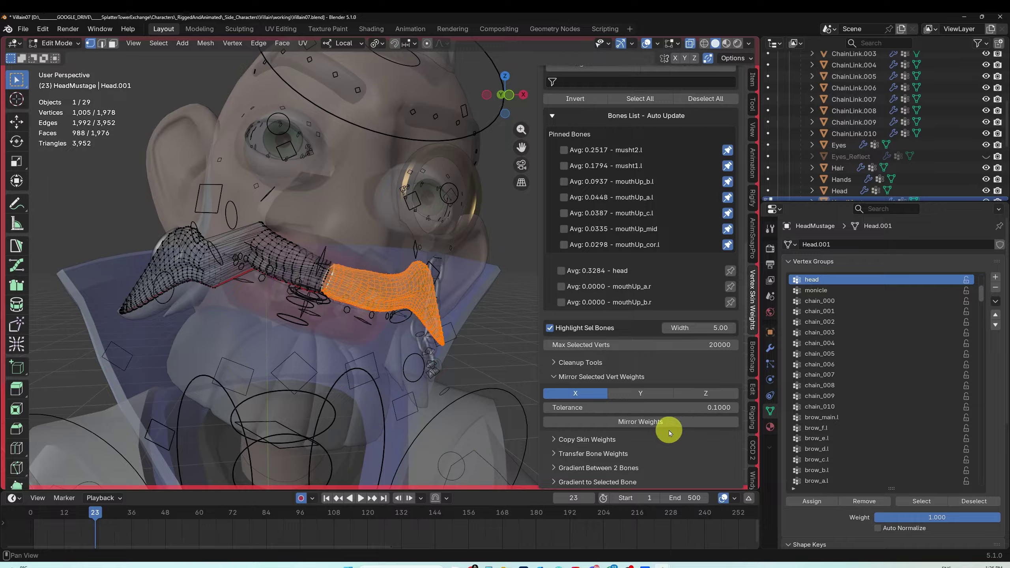
left_click(641, 425)
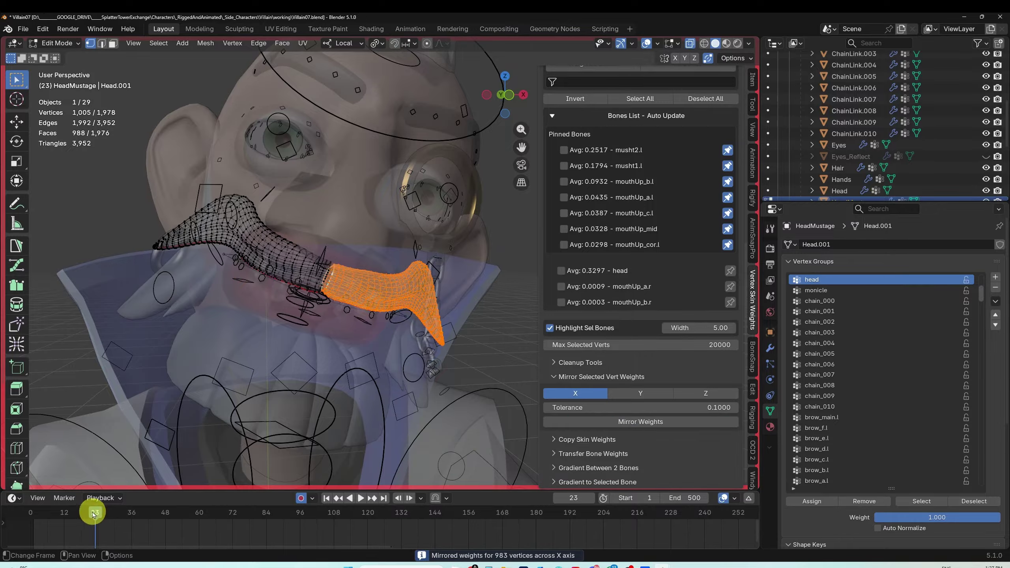
mouse_move(94, 515)
left_mouse_down()
mouse_move(54, 523)
mouse_move(106, 514)
left_mouse_up()
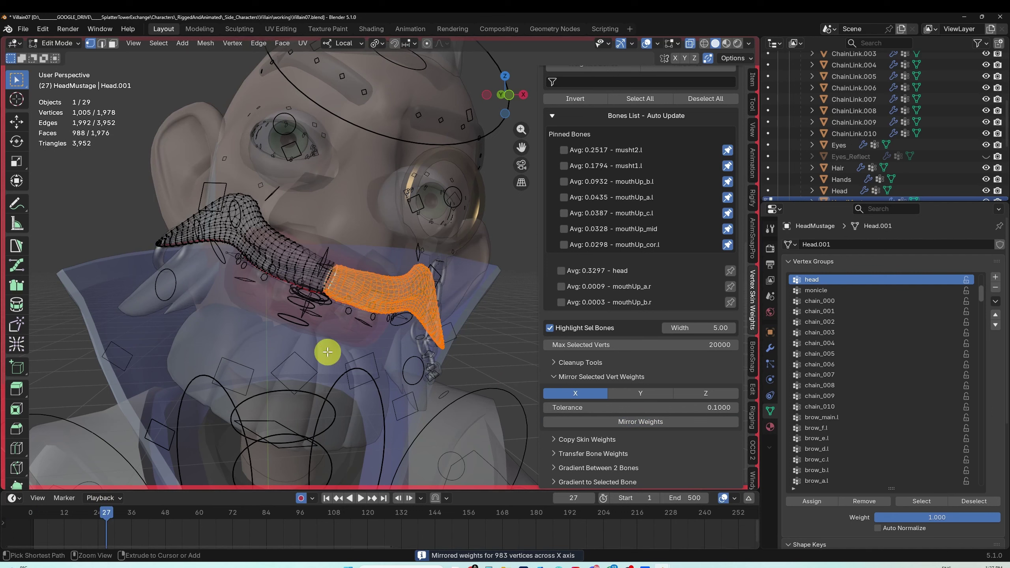
key("ctrl+z")
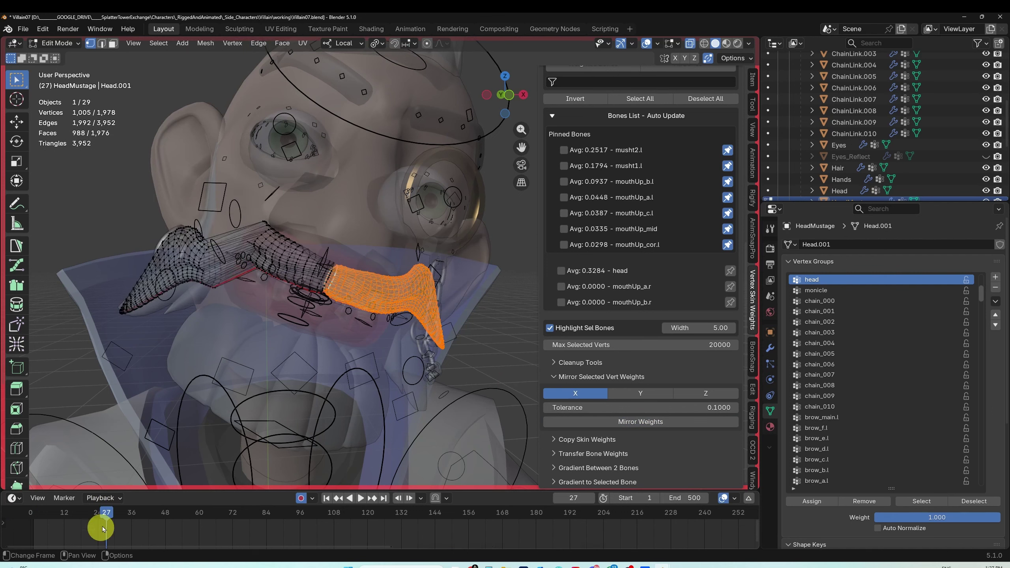
Step: Mirror the selected mustache half's weights across X again and inspect the result around frame 22, up close at the centre seam
mouse_move(107, 514)
left_mouse_down()
mouse_move(34, 540)
mouse_move(103, 538)
mouse_move(103, 516)
left_mouse_up()
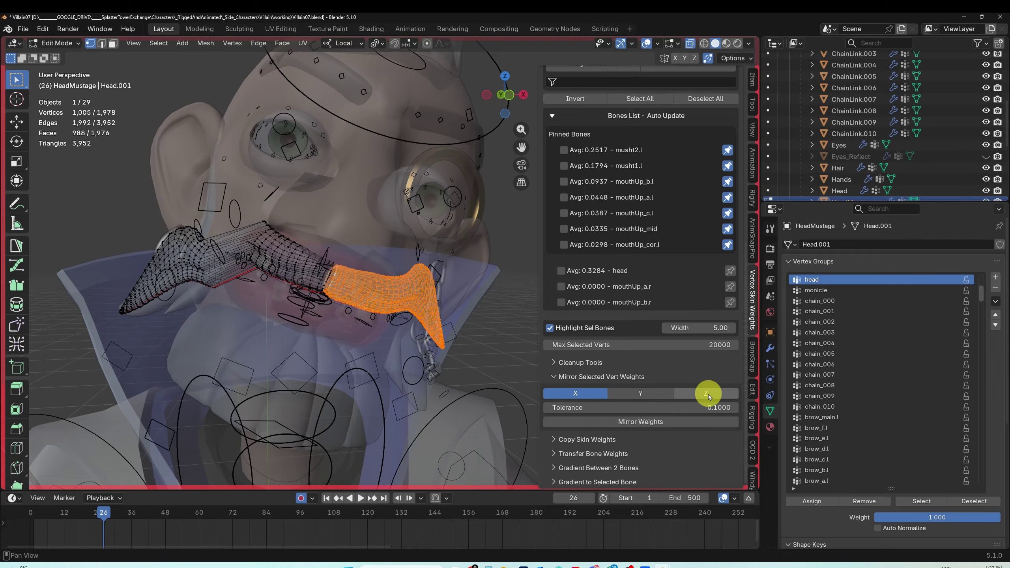
left_click(627, 424)
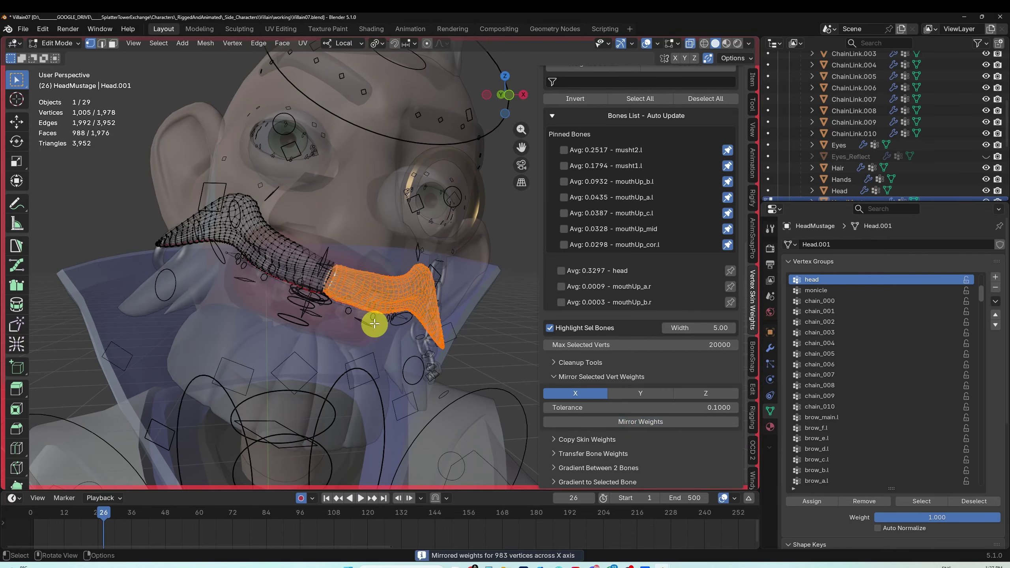
middle_click_drag(374, 322, 289, 354)
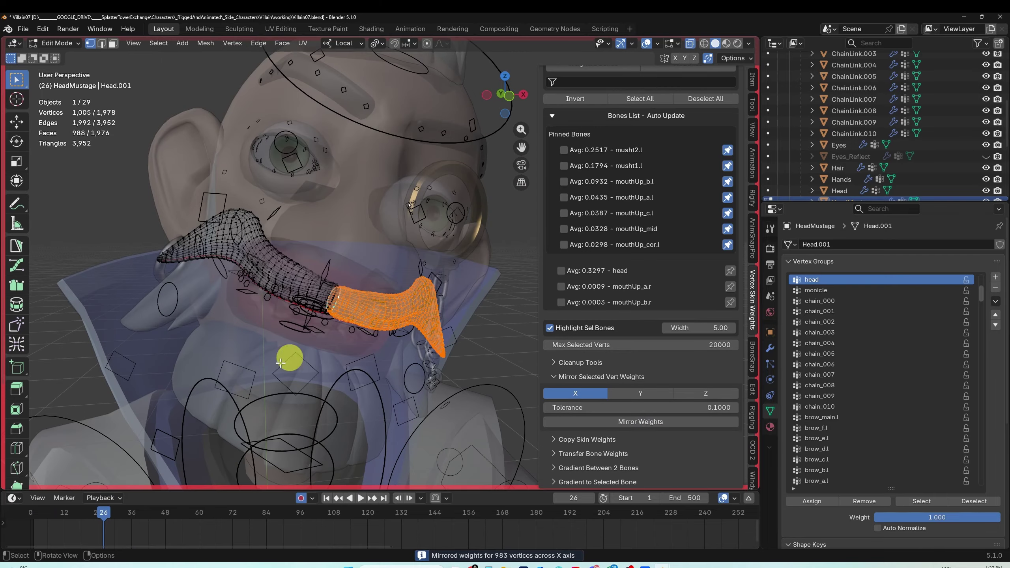
mouse_move(103, 512)
left_mouse_down()
mouse_move(82, 522)
mouse_move(91, 513)
mouse_move(67, 514)
mouse_move(151, 516)
mouse_move(94, 511)
left_mouse_up()
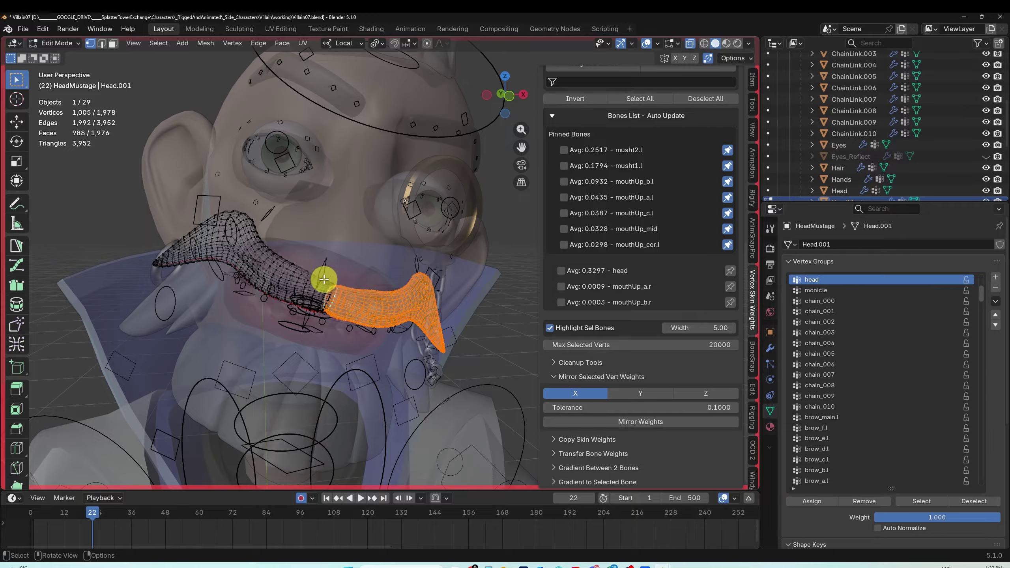
scroll(335, 294, "up", 3)
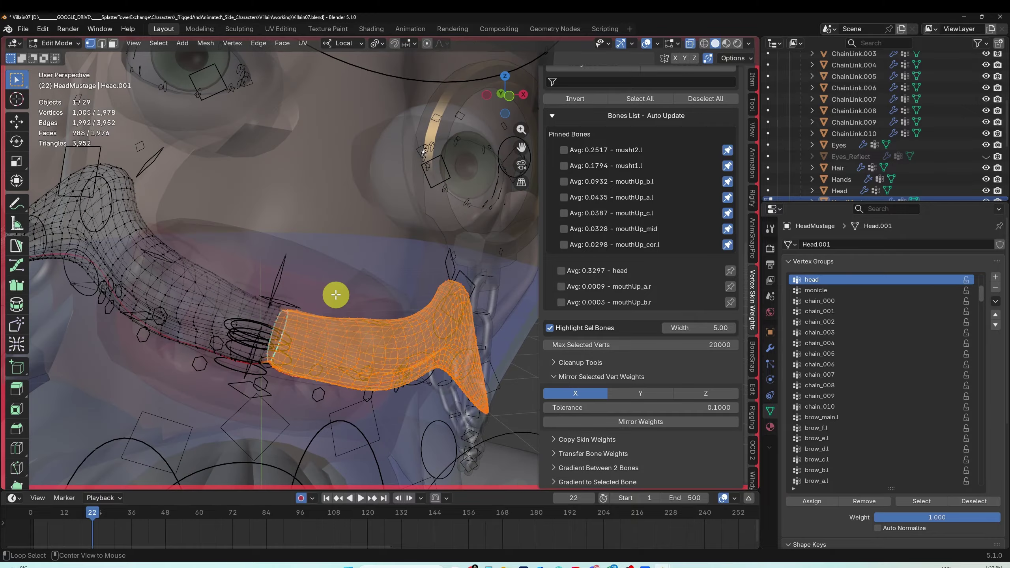
middle_click_drag(360, 280, 388, 319)
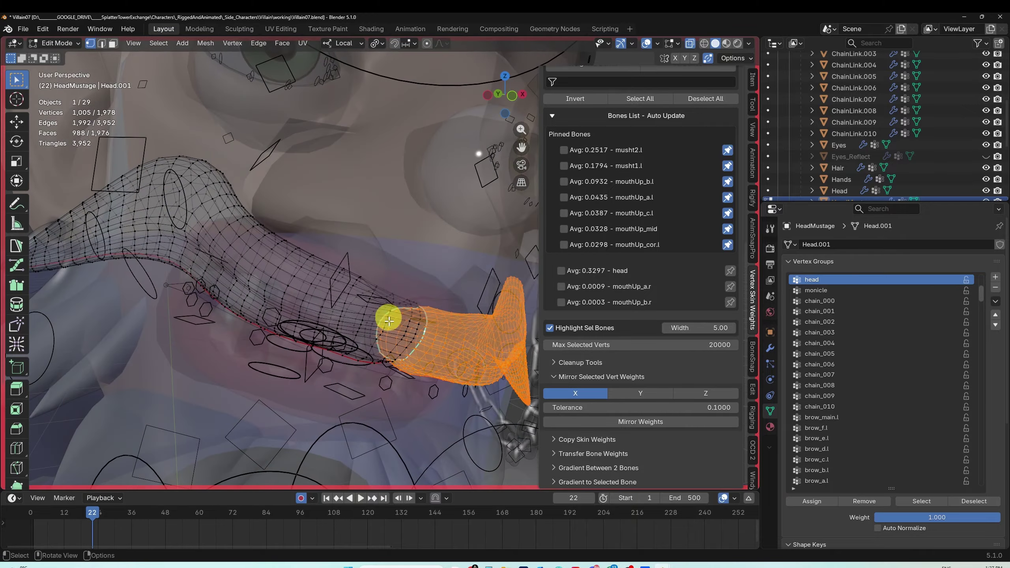
Step: Select the mustache's centre edge loop, extend it to all vertices on the local positive X side, and mirror their weights across X
left_click(417, 345, "alt")
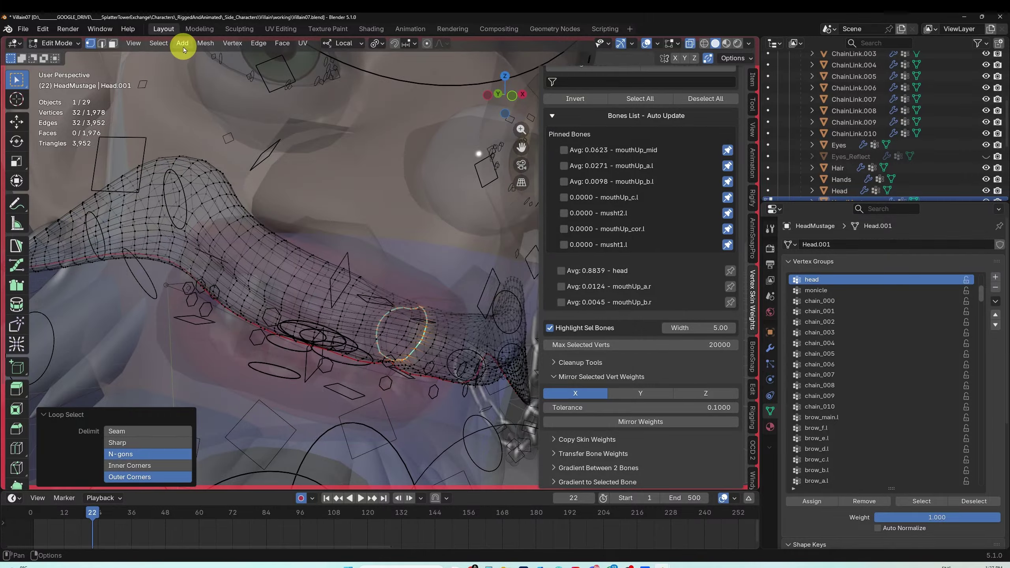
left_click(163, 48)
left_click(198, 242)
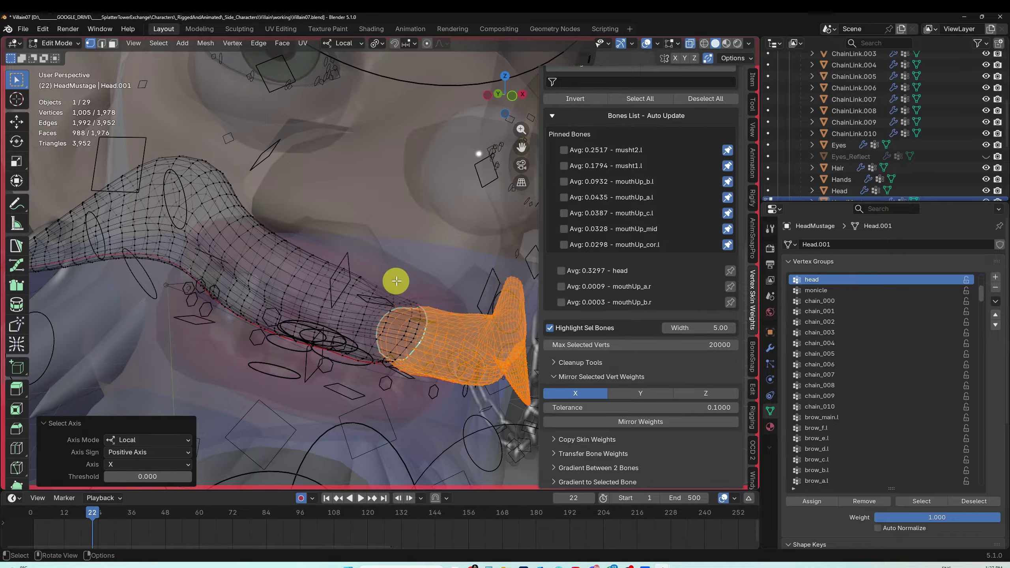
middle_click_drag(405, 274, 382, 271)
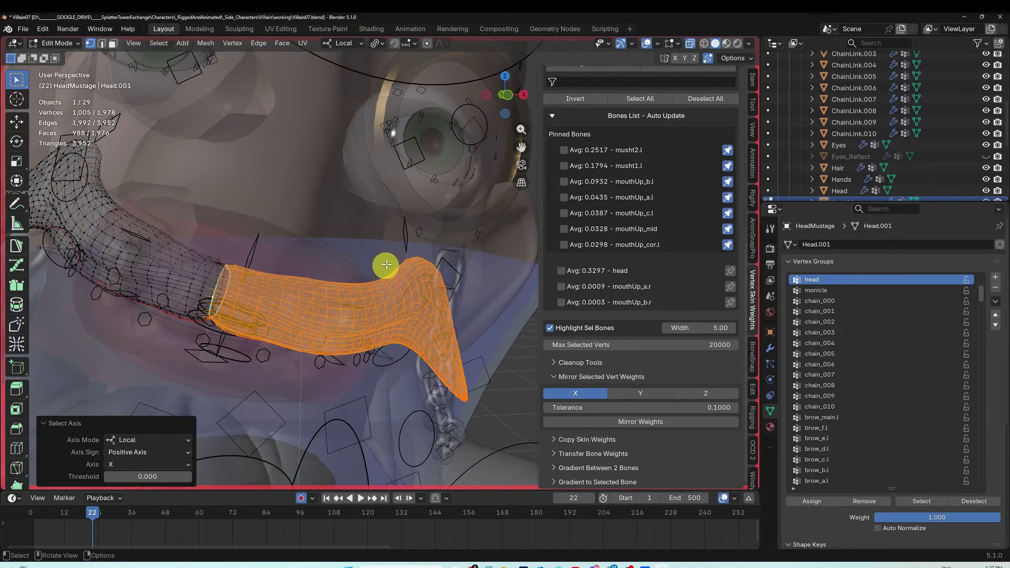
left_click(627, 423)
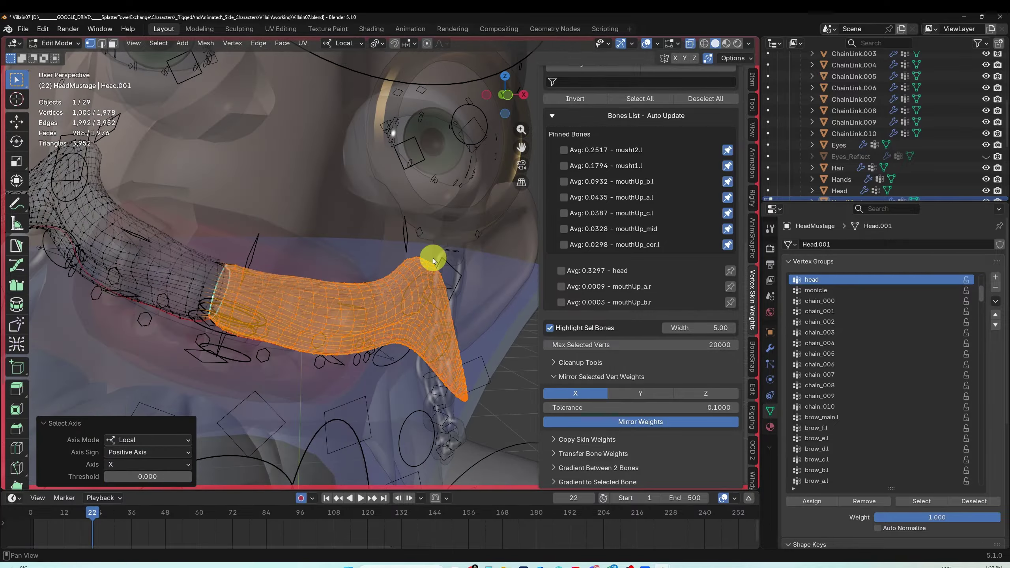
scroll(430, 256, "down", 5)
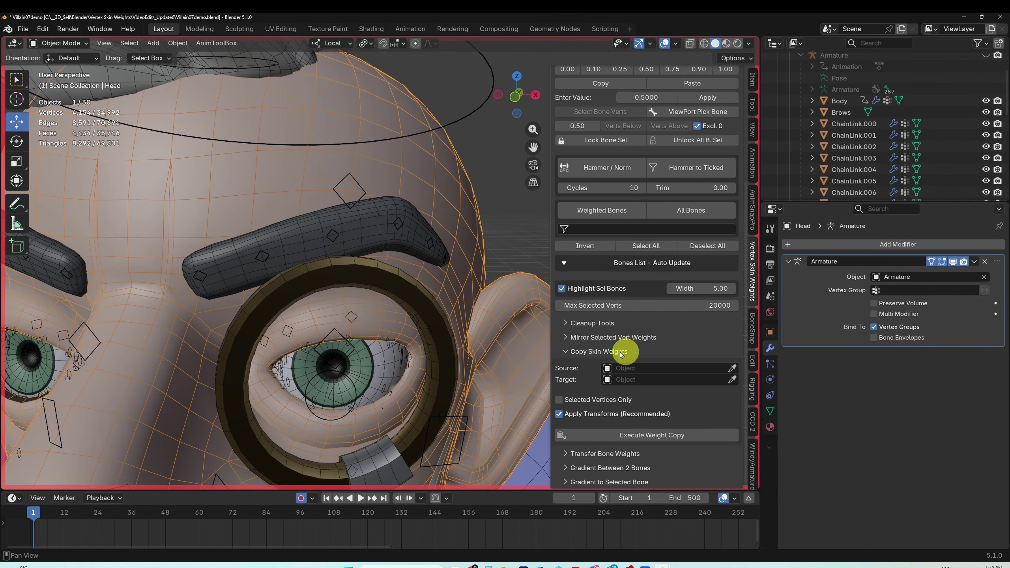
Step: In Copy Skin Weights, set Head as the source object and Brows as the target object
left_click(564, 352)
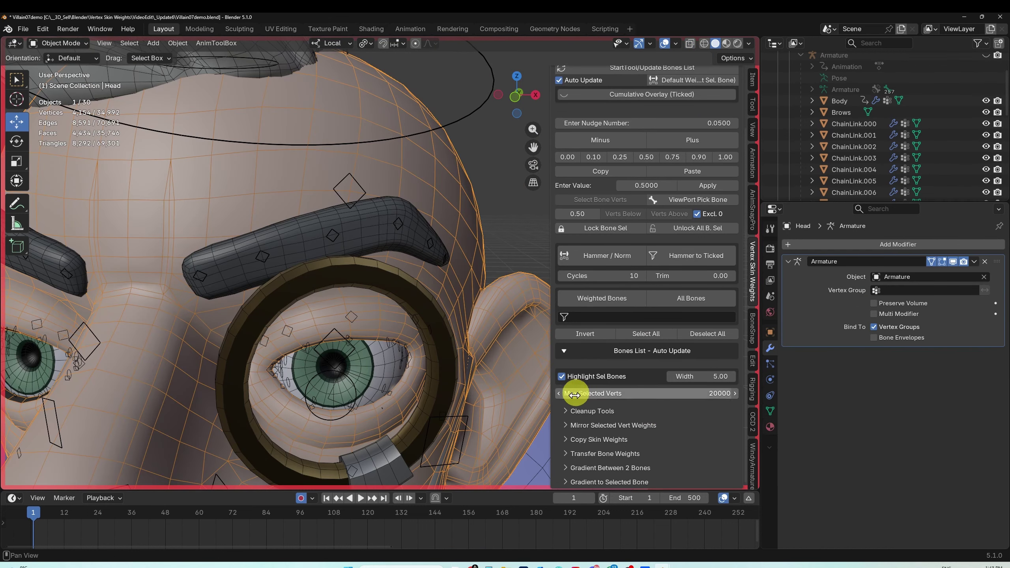
left_click(564, 439)
scroll(683, 365, "down", 5)
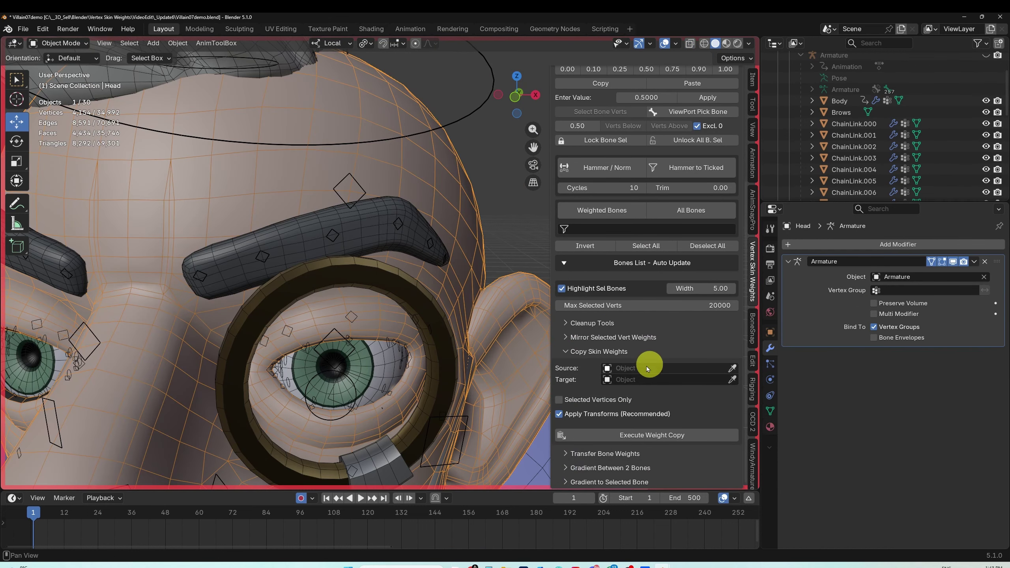
left_click(731, 369)
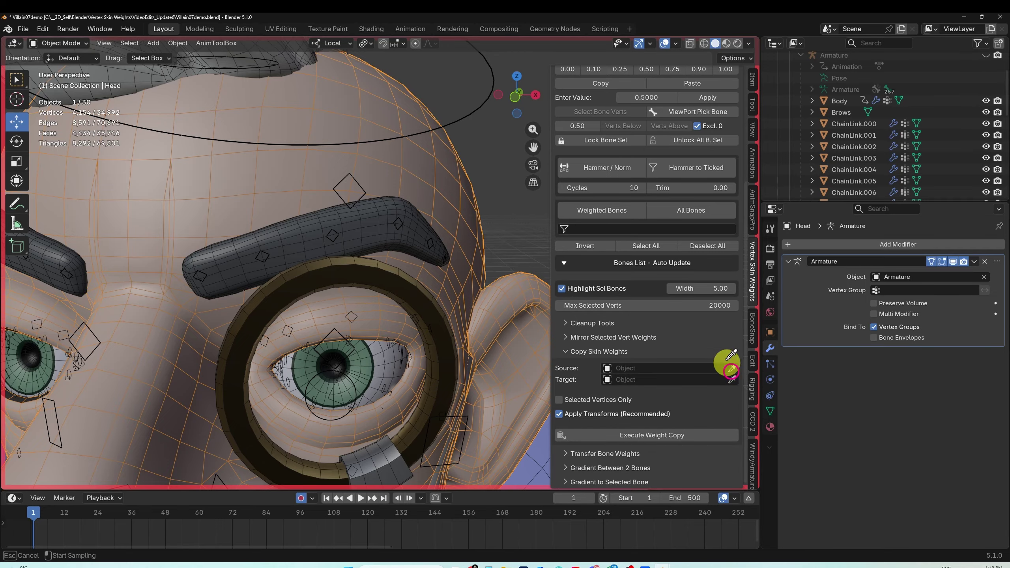
left_click(449, 184)
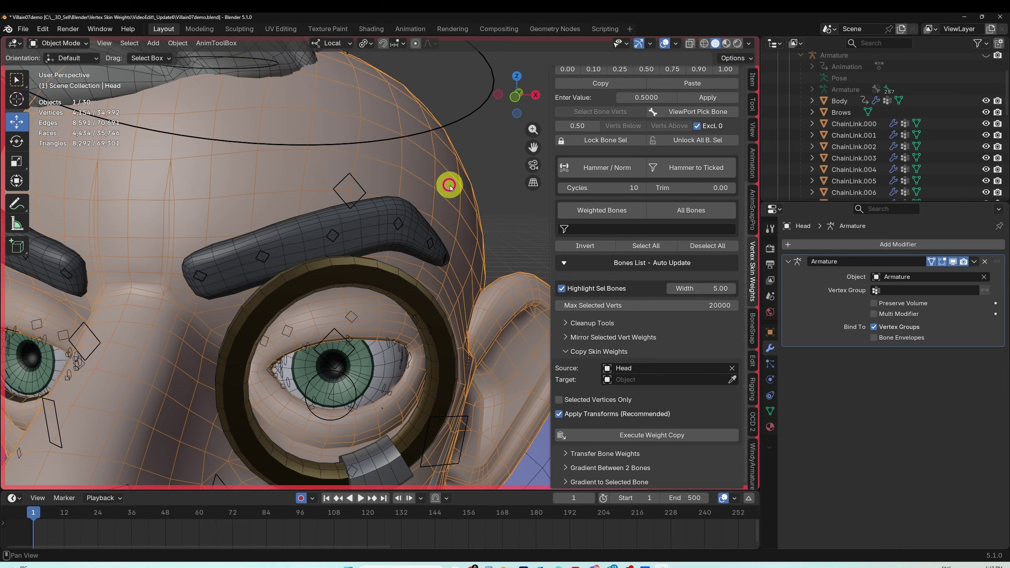
left_click(731, 380)
left_click(405, 196)
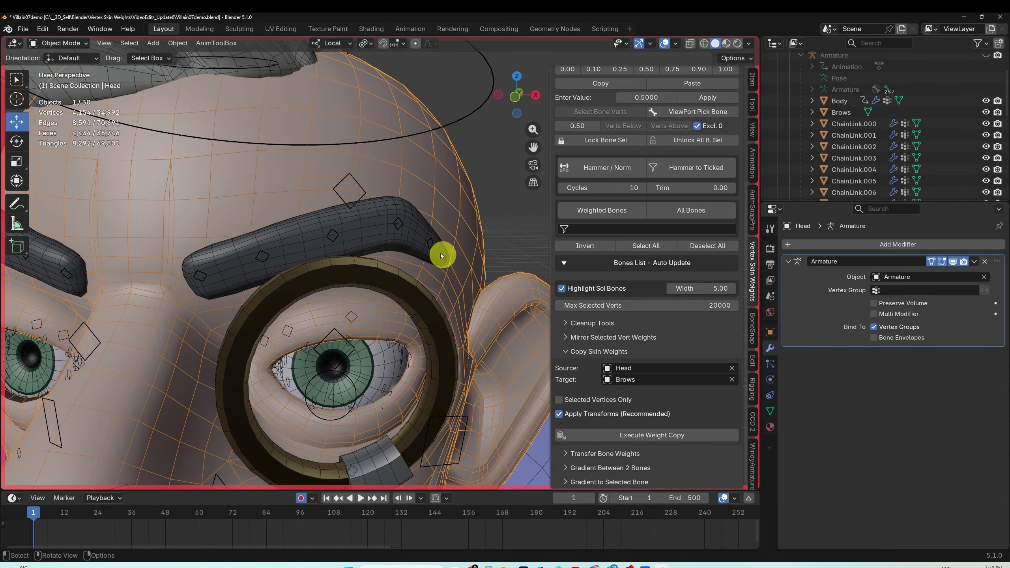
Step: Execute the weight copy from Head to Brows and scrub the timeline to frame 35 to check the brow deformation
left_click(36, 515)
mouse_move(36, 515)
left_mouse_down()
mouse_move(226, 514)
mouse_move(50, 514)
mouse_move(171, 525)
mouse_move(33, 523)
left_mouse_up()
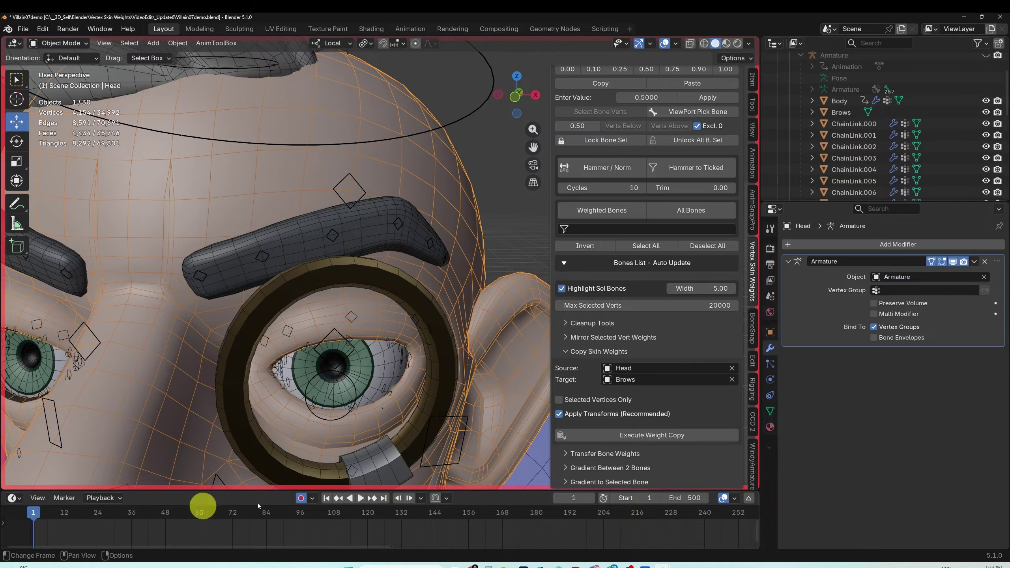
left_click(636, 436)
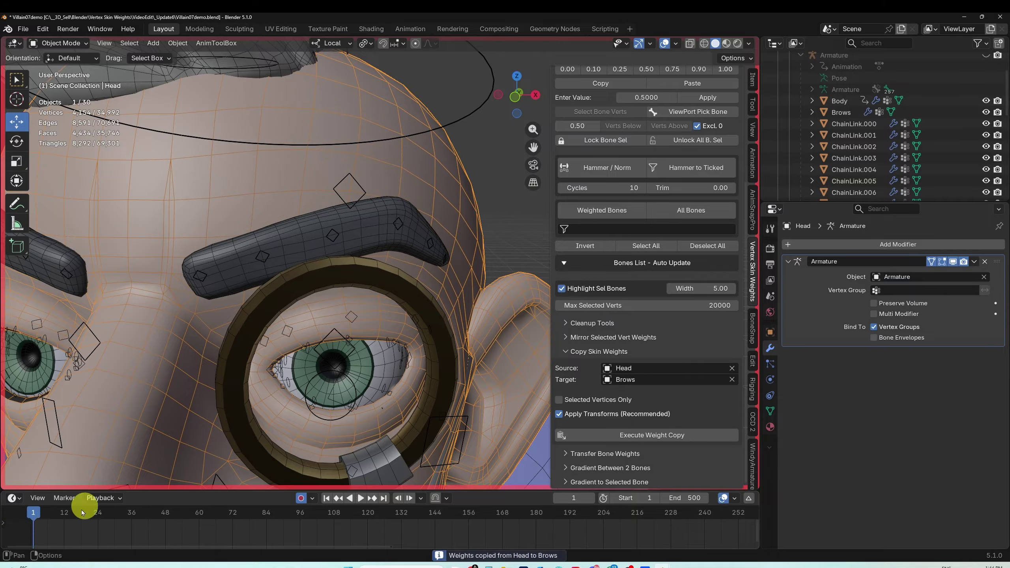
left_click_drag(36, 516, 129, 537)
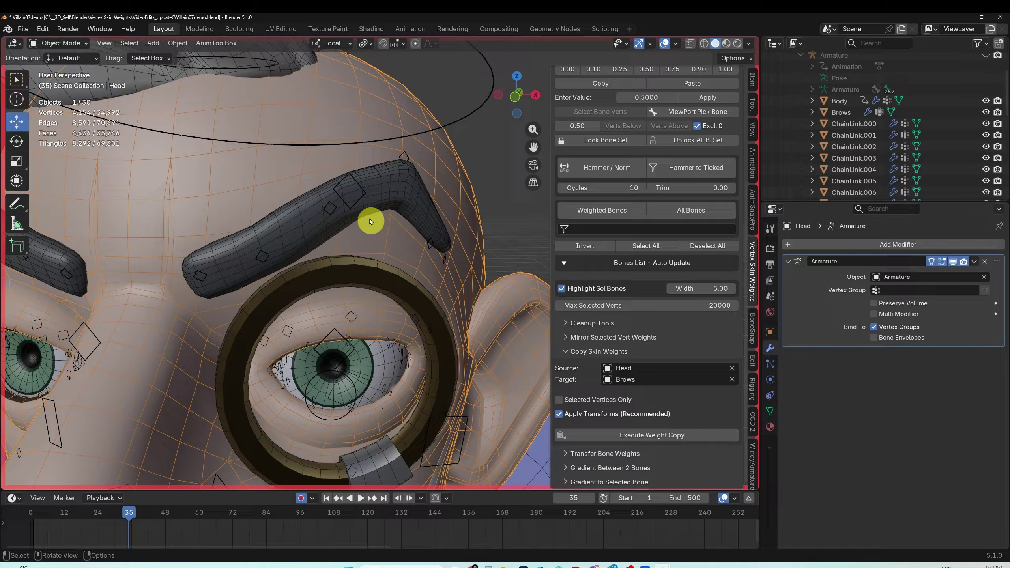
Step: Start the tool on the Brows mesh, then in Edit Mode select every linked vertex of the brow above the monocle
left_click(381, 195)
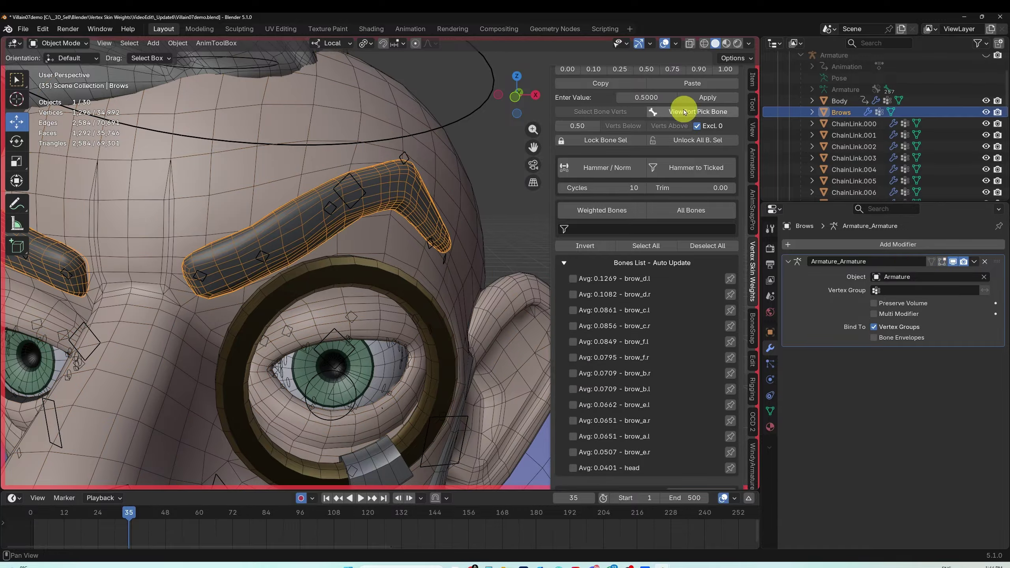
scroll(671, 216, "up", 8)
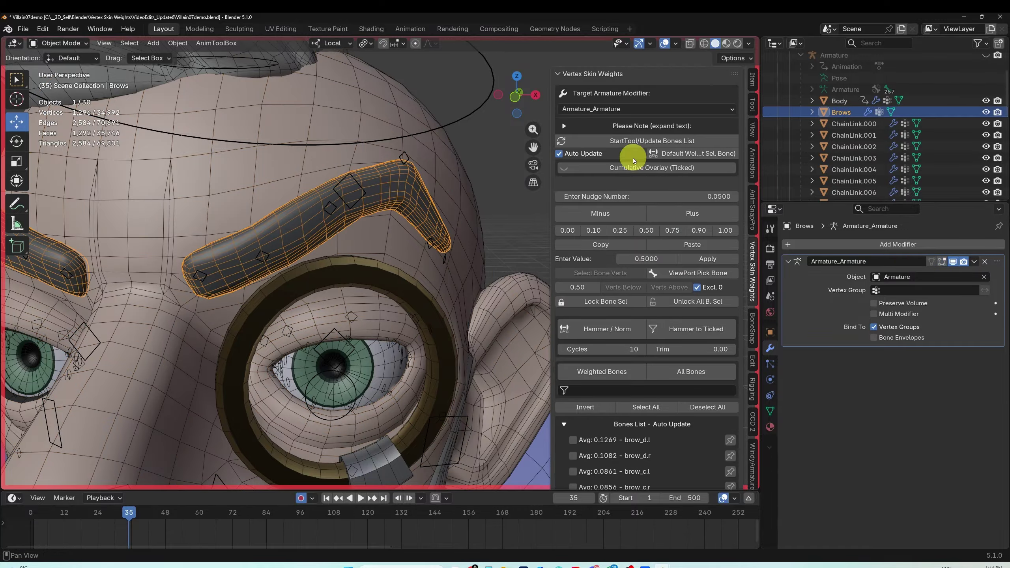
left_click(636, 141)
key("Tab")
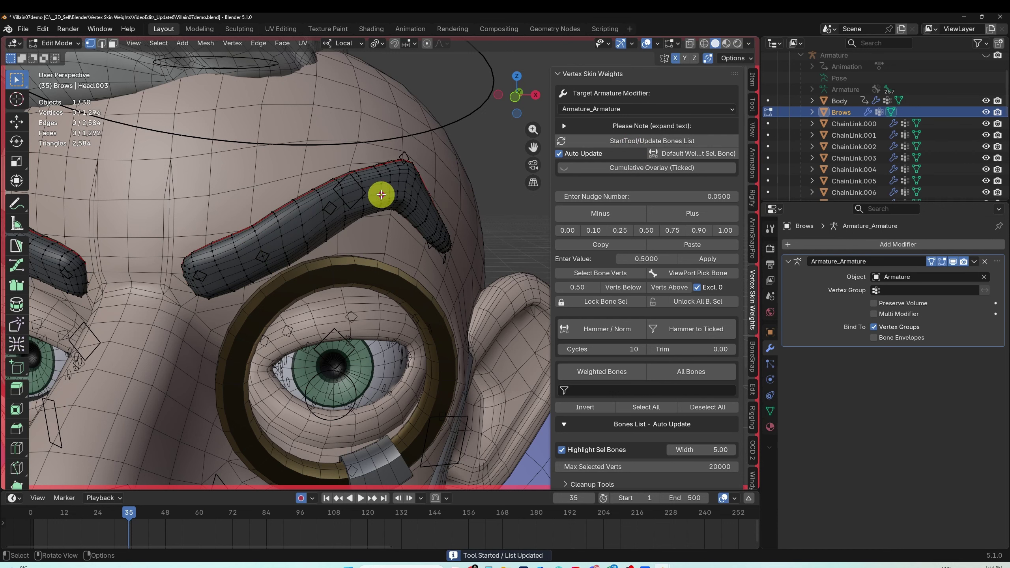
key("ctrl+l")
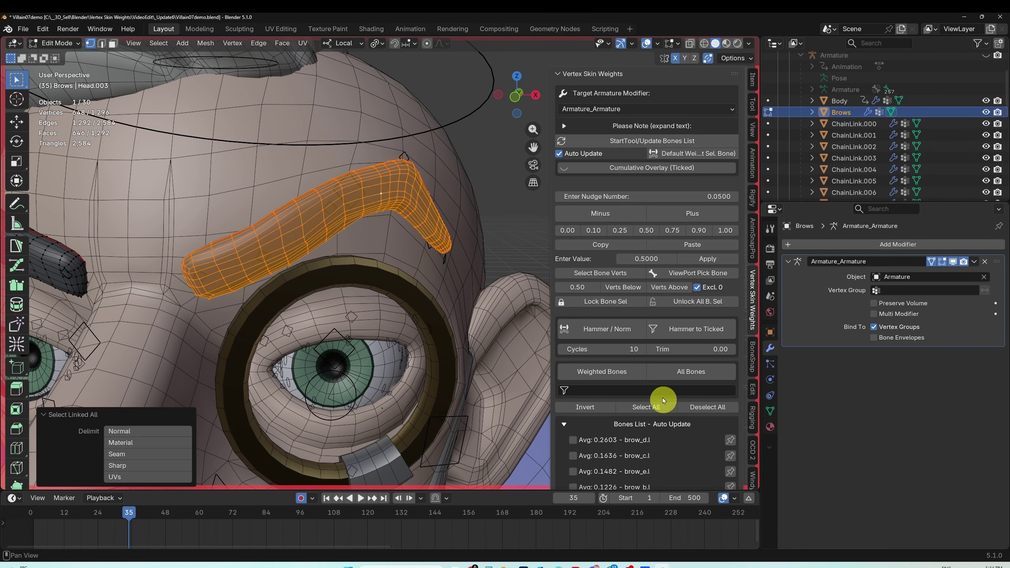
Step: Run Hammer / Norm with 10 cycles on the selected brow, play the animation and scrub to frame 31 to check the deformation
left_click(604, 329)
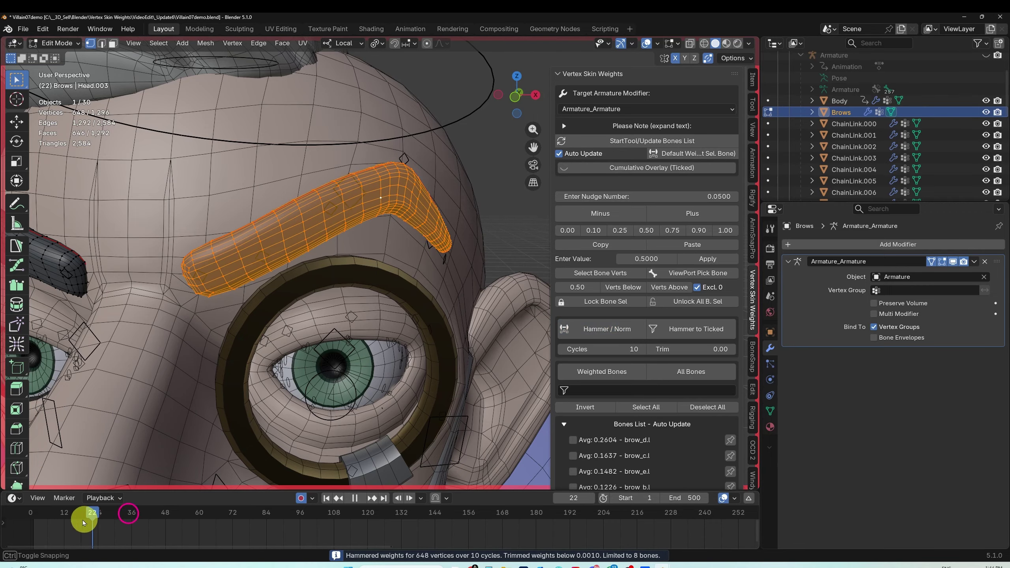
key("space")
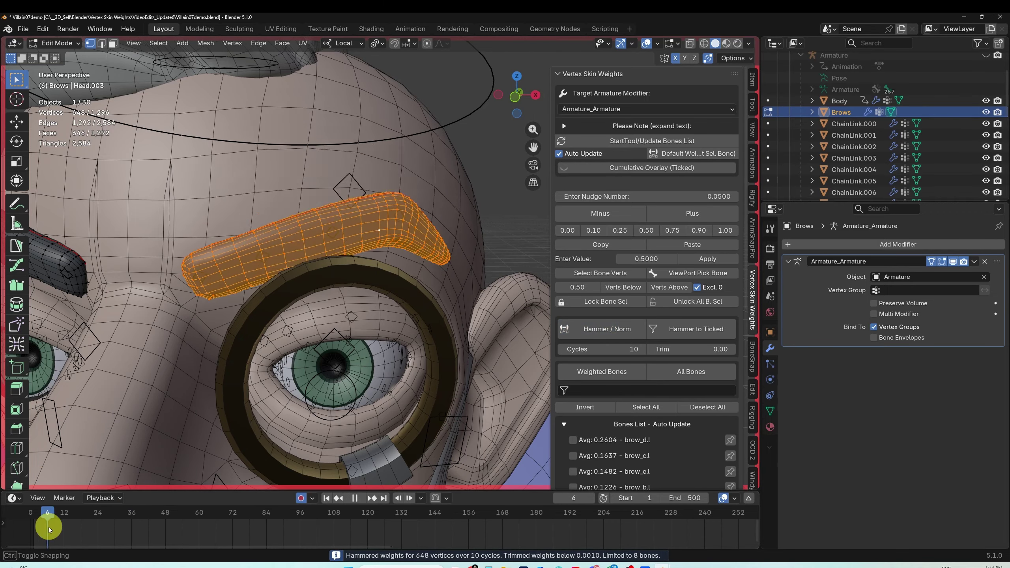
left_click_drag(202, 541, 117, 530)
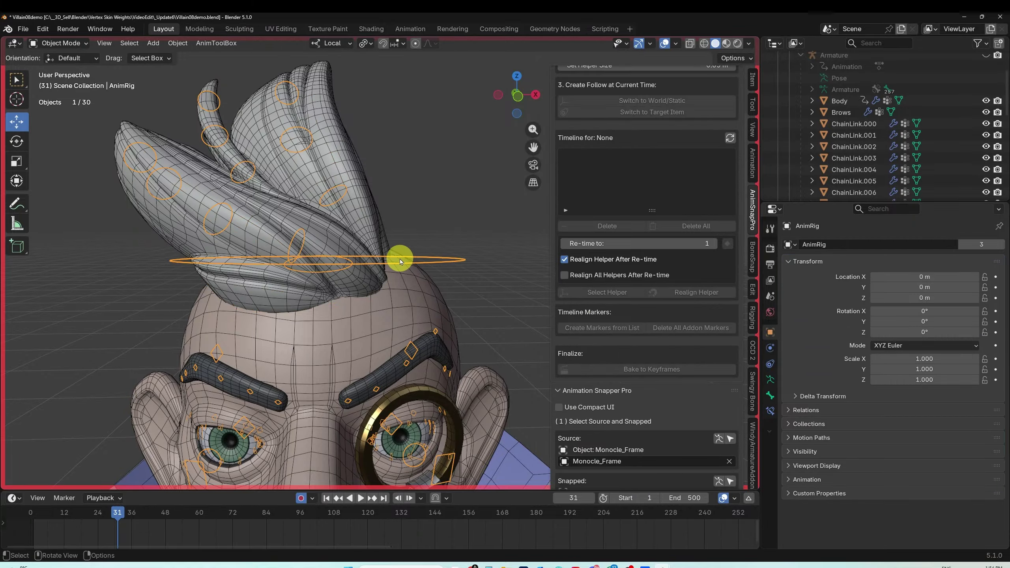
Step: Move the hairMain control bone up about 0.039 m along Z to test the hair's deformation, and undo the move
left_click(319, 272)
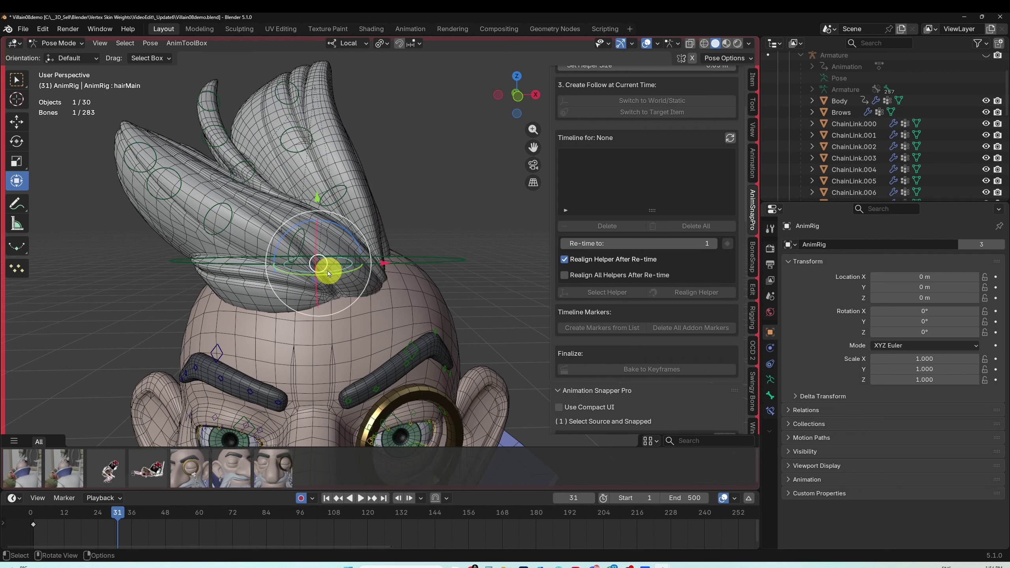
left_click_drag(329, 267, 335, 204)
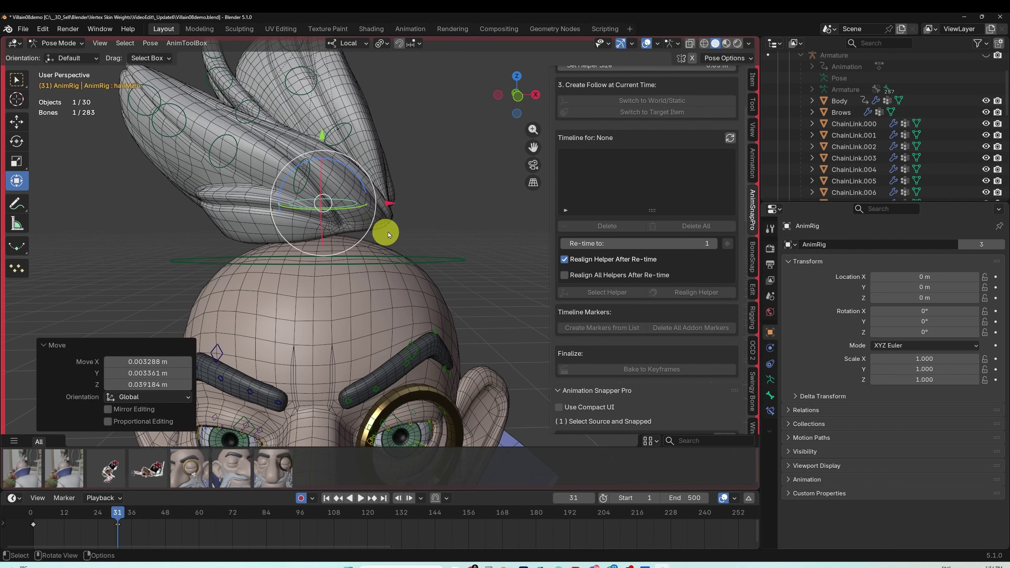
key("ctrl+z")
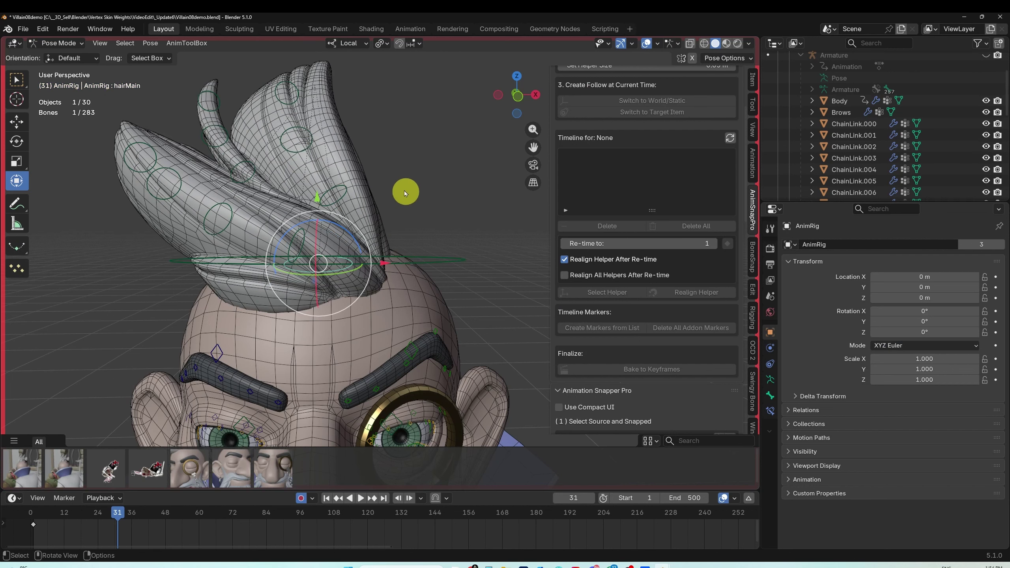
Step: Leave Pose Mode, make the Hair mesh active in Edit Mode and select all of its vertices
key("ctrl+Tab")
left_click(361, 183)
key("Tab")
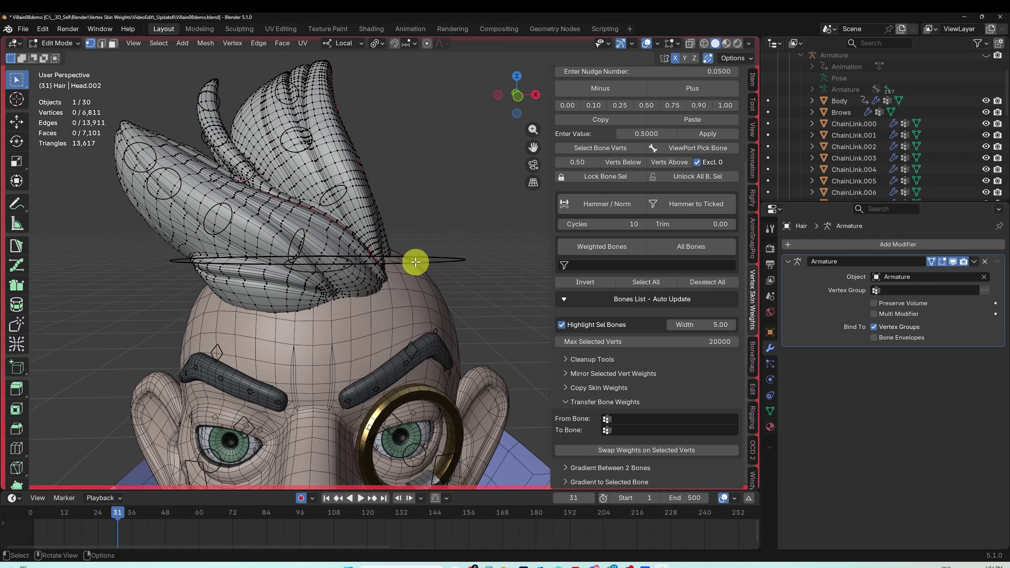
left_click(372, 208)
key("a")
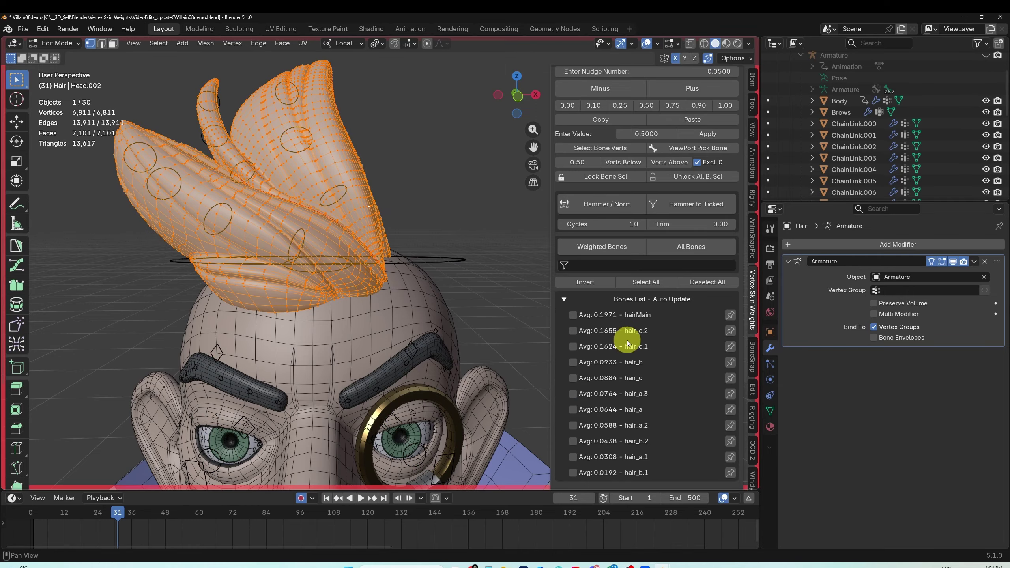
Step: In Transfer Bone Weights, set From Bone to hairMain and To Bone to head, and swap the weights on the selected hair vertices
scroll(624, 342, "down", 8)
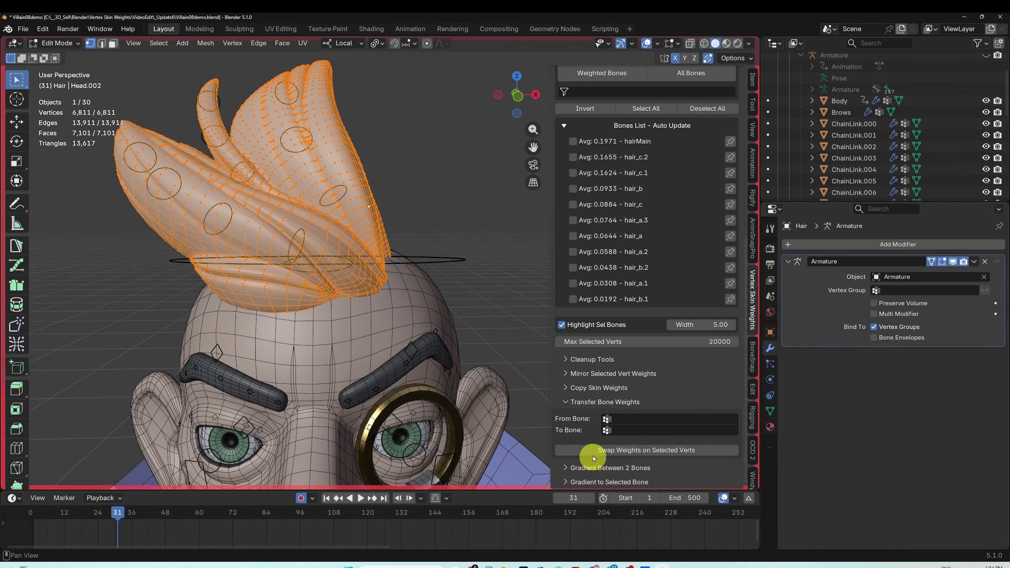
left_click(622, 422)
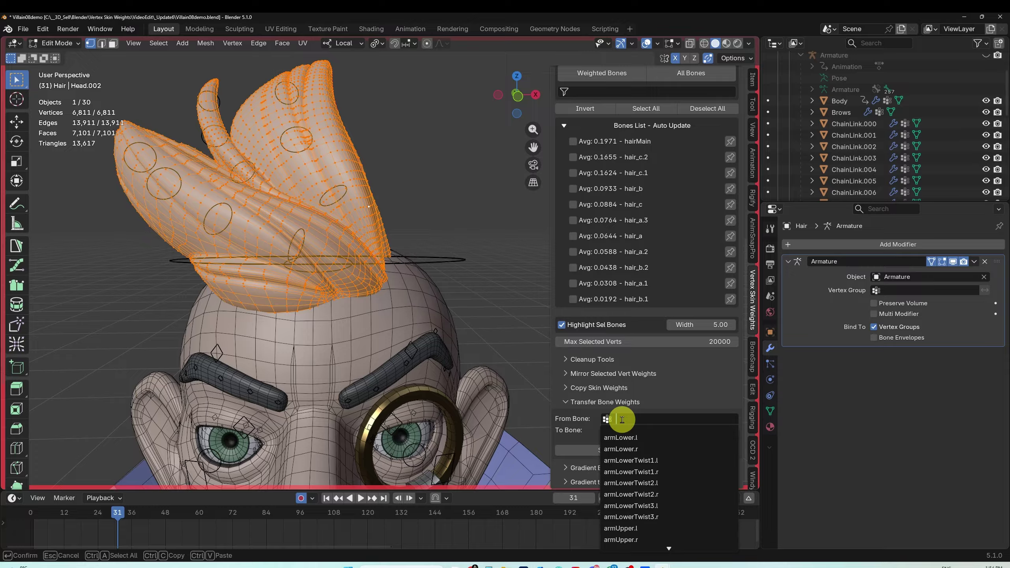
type("hair")
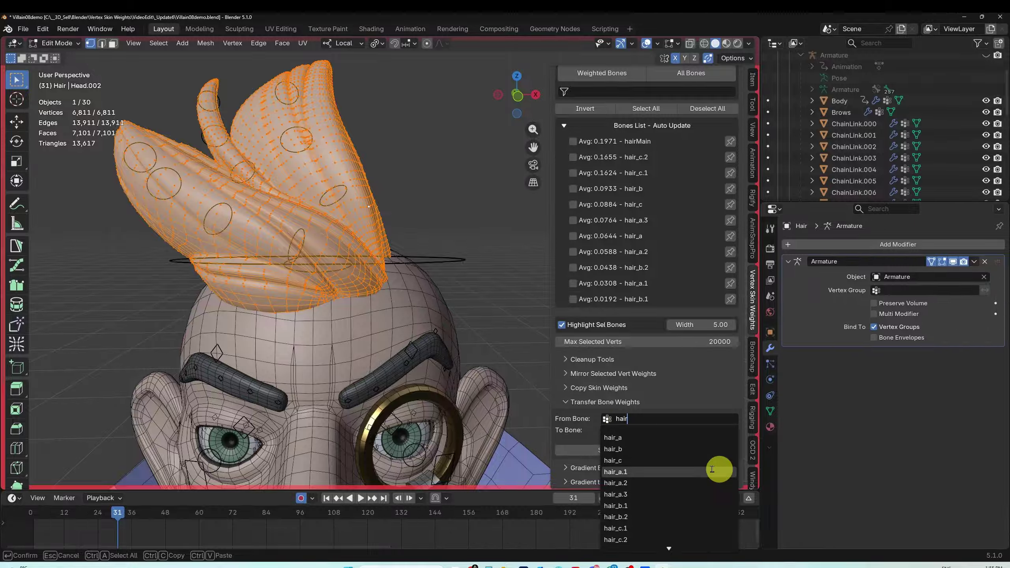
scroll(675, 547, "down", 1)
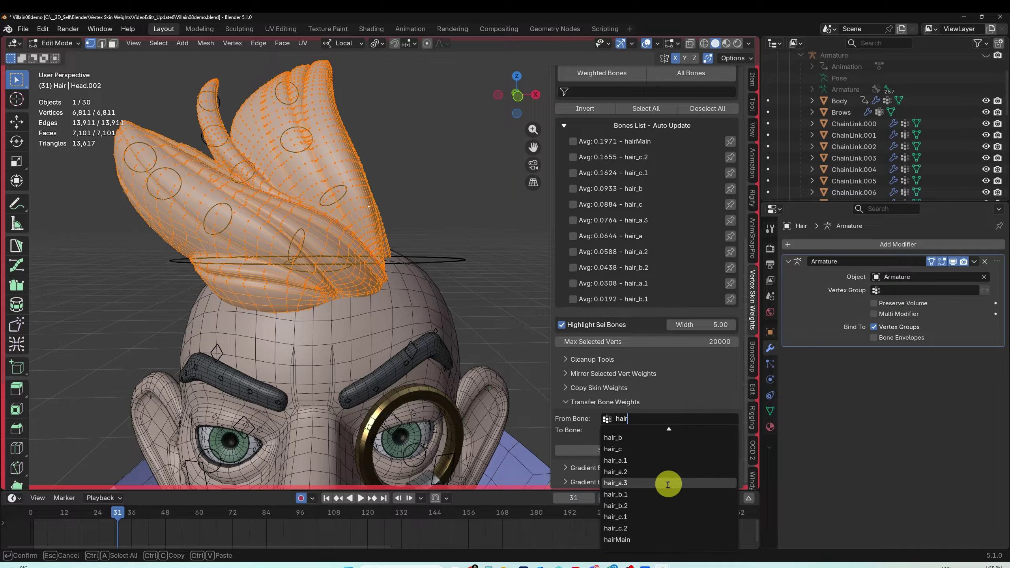
left_click(625, 539)
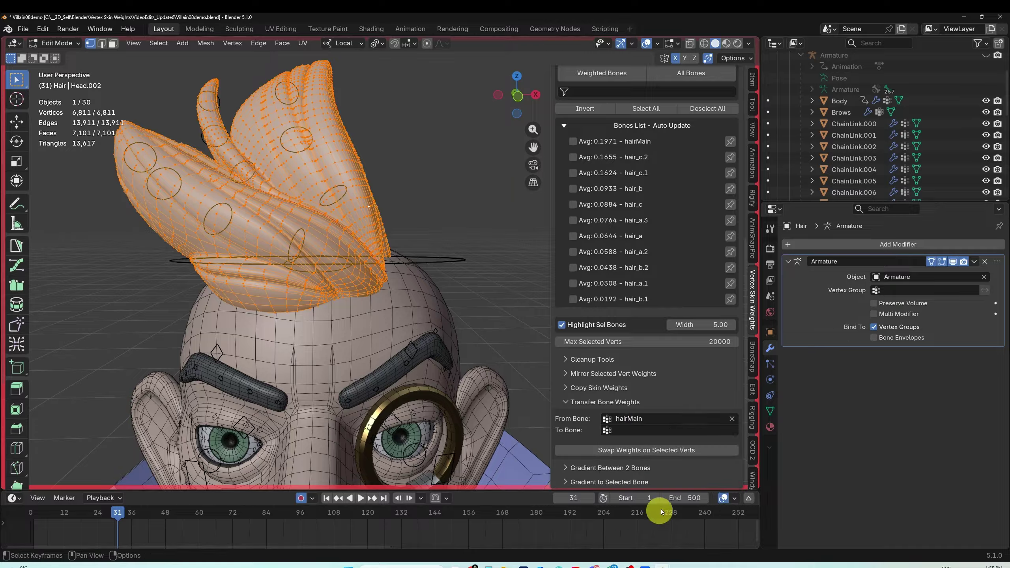
left_click(632, 431)
type("head")
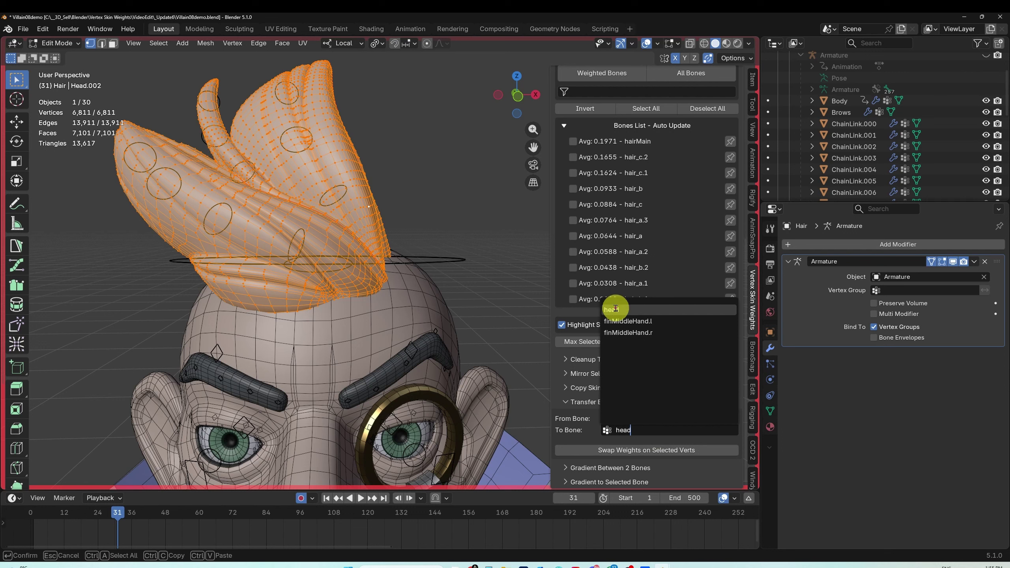
left_click(614, 309)
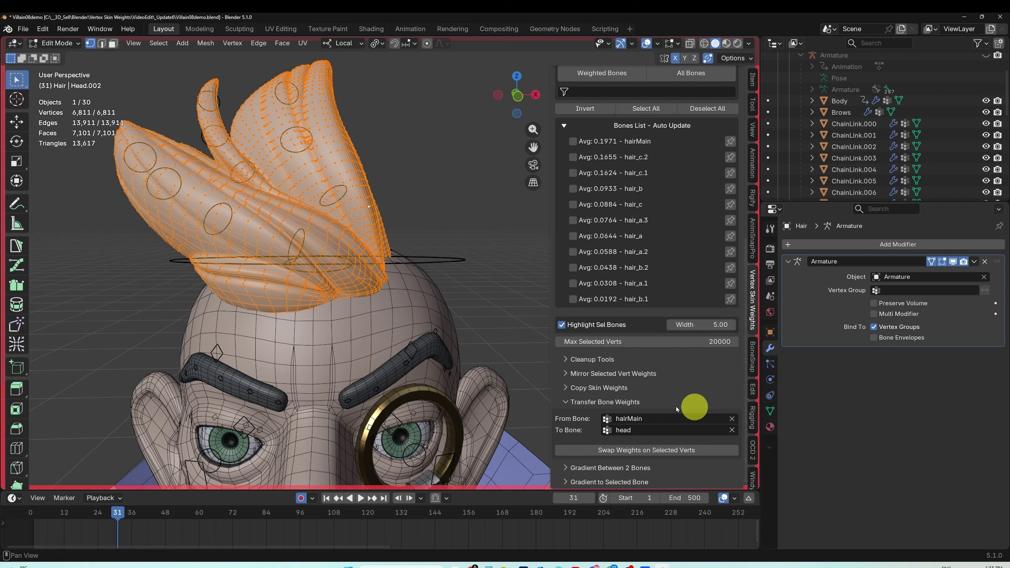
left_click(635, 454)
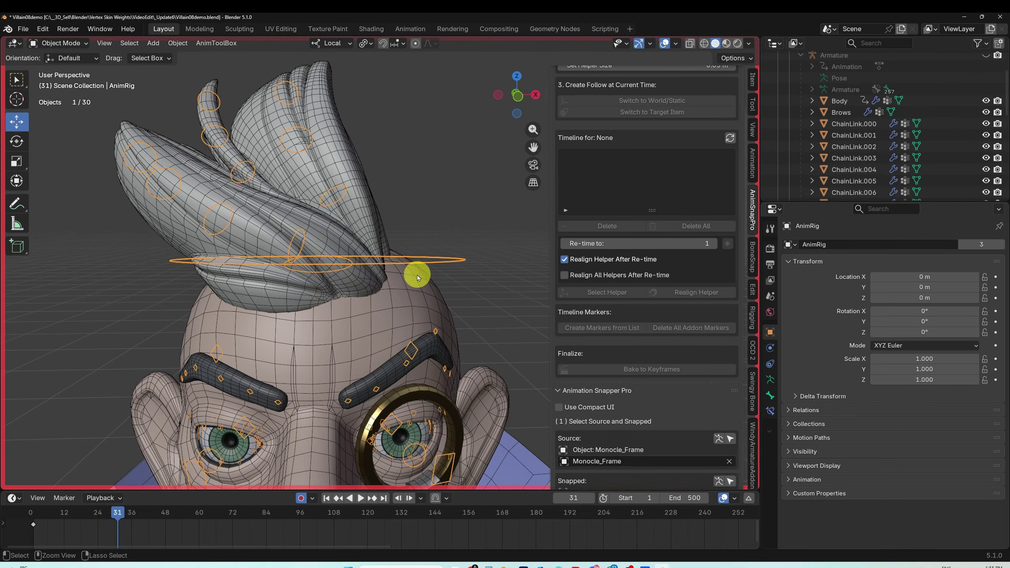
Step: Raise the hairMain control bone about 0.007 m along Z to test the swapped hair weights, and undo the move
left_click(356, 275)
key("g")
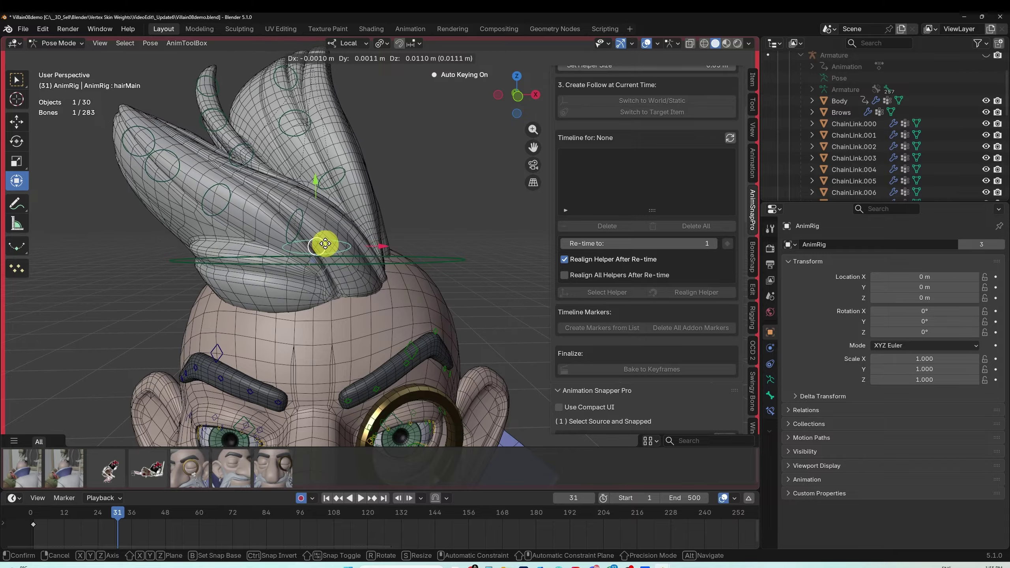
left_click(327, 248)
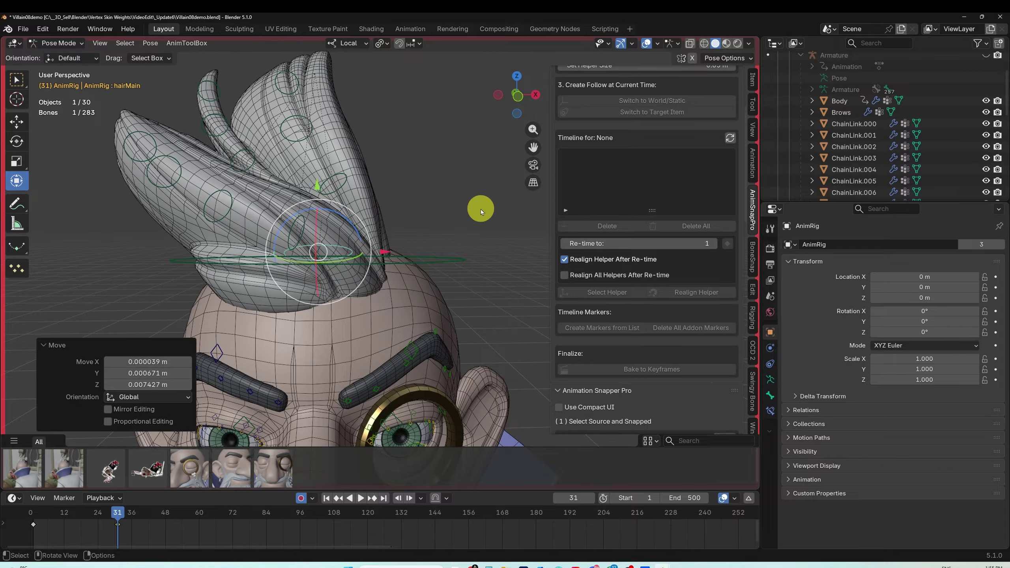
key("ctrl+z")
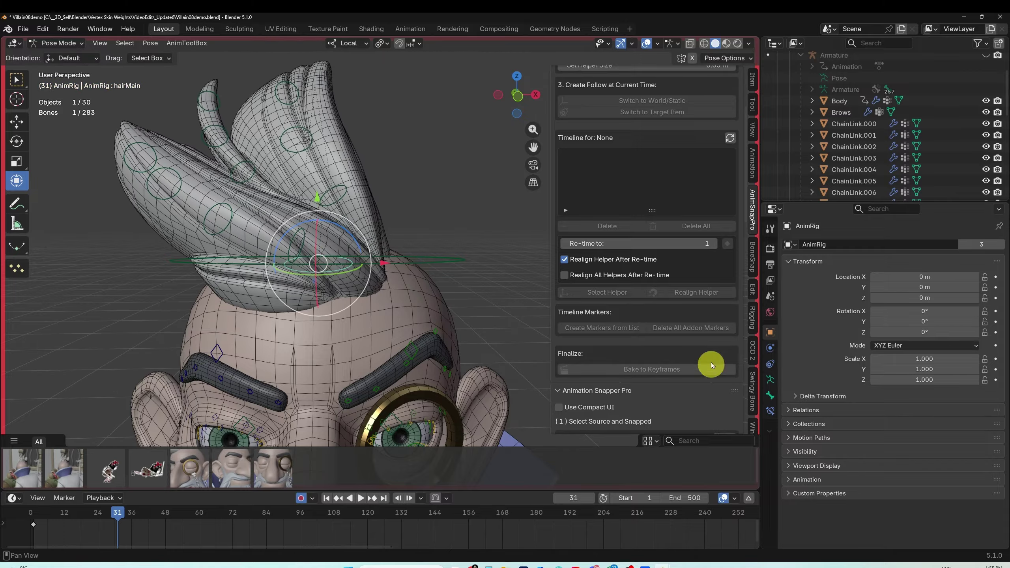
Step: Reapply the hairMain bone's move, shift the bone again and inspect the base of the hair from another angle
key("ctrl+shift+z")
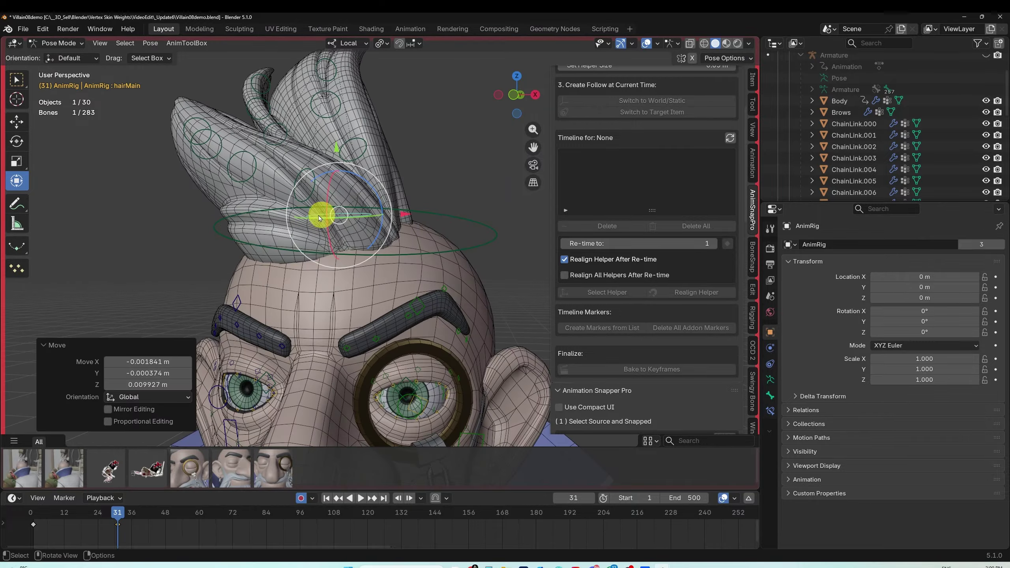
key("g")
left_click(344, 219)
middle_click_drag(344, 219, 432, 252)
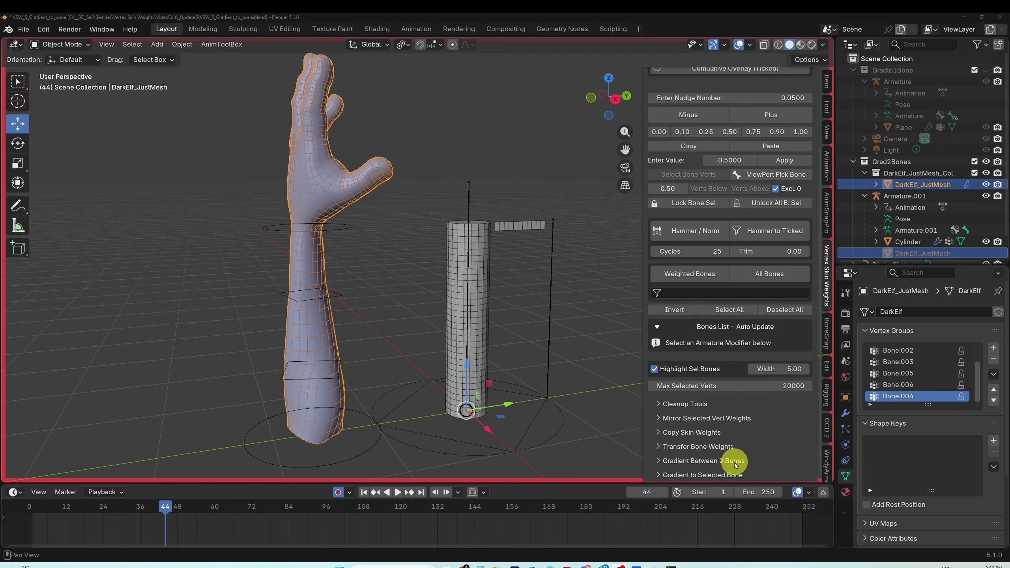
Step: Expand the Gradient Between 2 Bones options and examine the arm mesh and its control bones from several angles
left_click(662, 461)
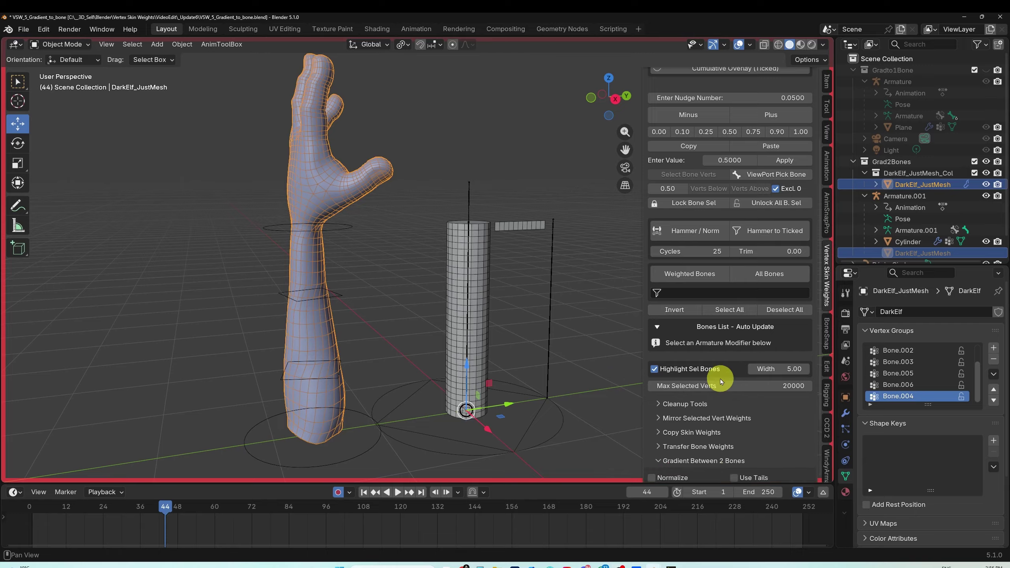
scroll(719, 380, "down", 5)
middle_click_drag(373, 271, 307, 285)
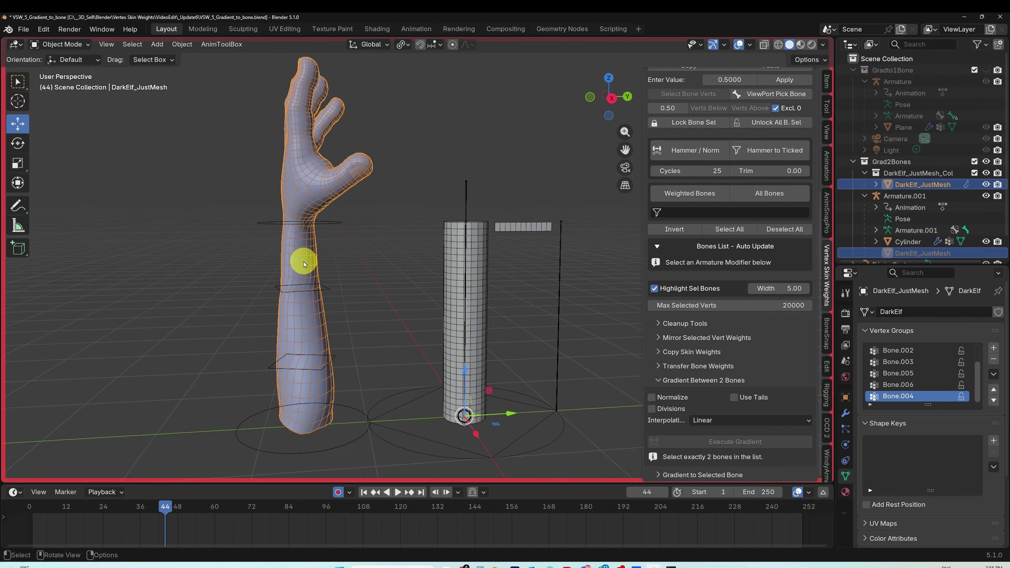
middle_click_drag(304, 264, 322, 282)
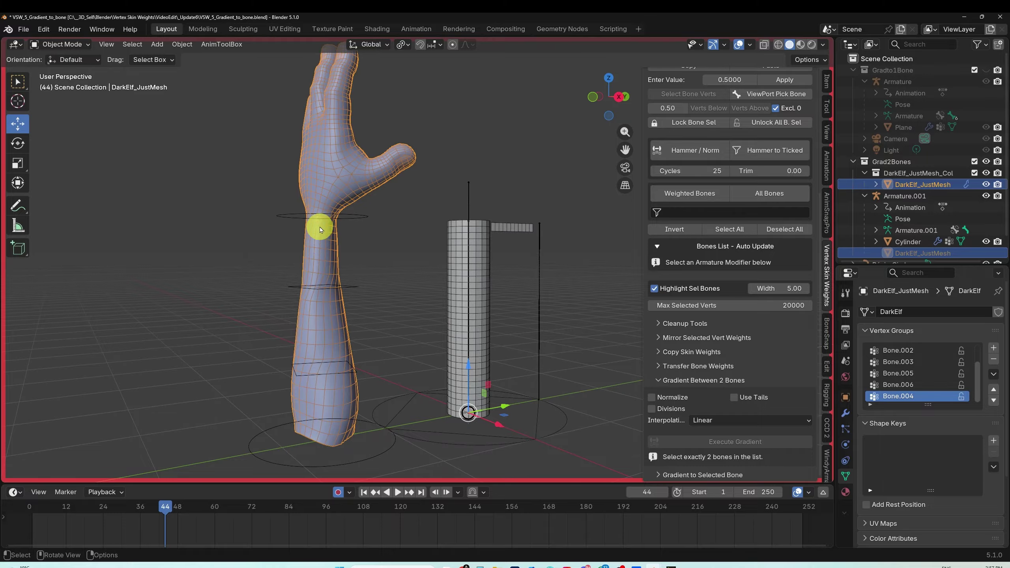
middle_click_drag(313, 287, 330, 325)
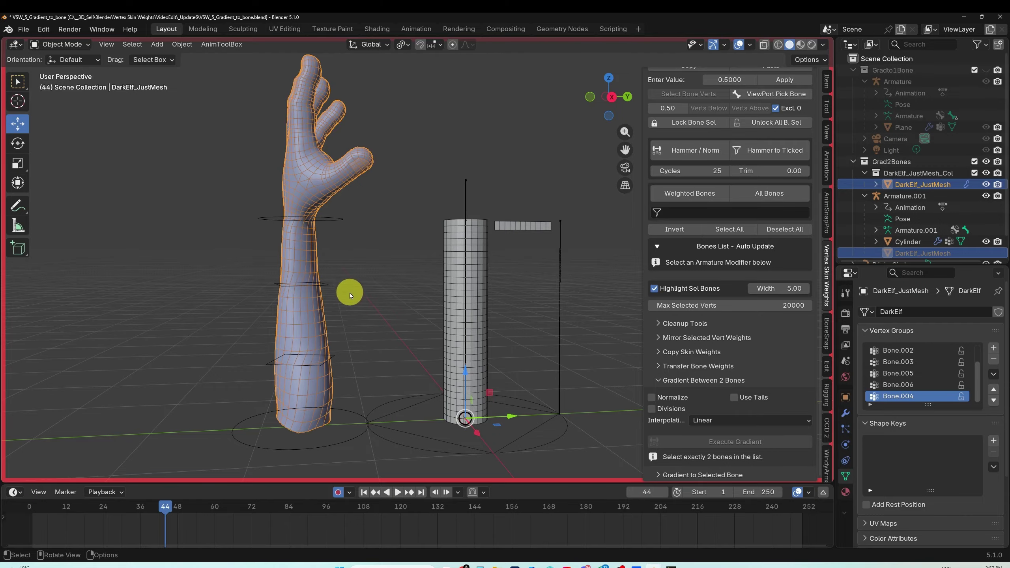
Step: Put the DarkElf_JustMesh arm into Edit Mode, set the timeline to frame 50 and enable X-ray display
scroll(349, 292, "up", 3)
key("Tab")
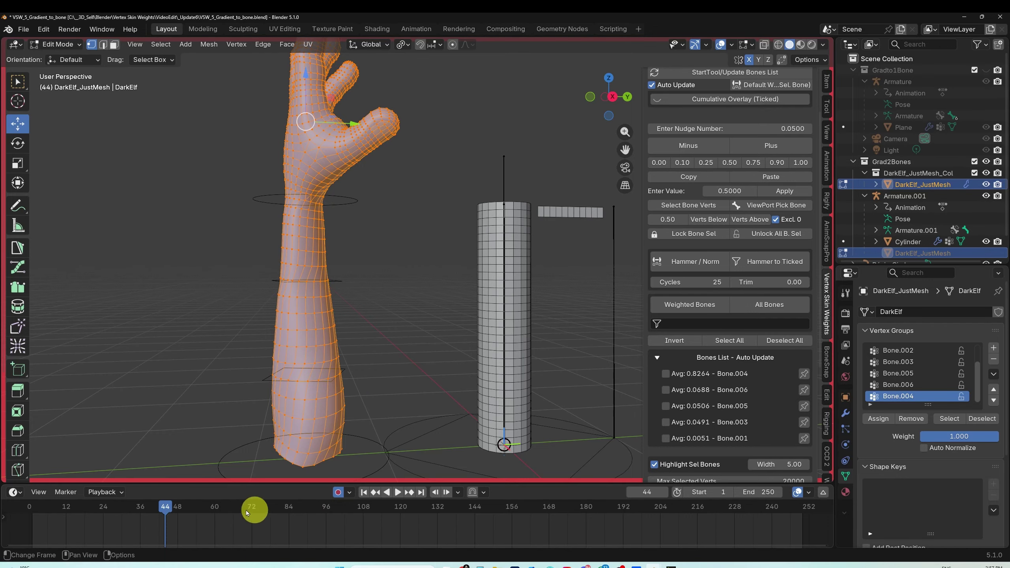
mouse_move(166, 512)
left_mouse_down()
mouse_move(101, 512)
mouse_move(243, 512)
mouse_move(88, 519)
mouse_move(183, 513)
left_mouse_up()
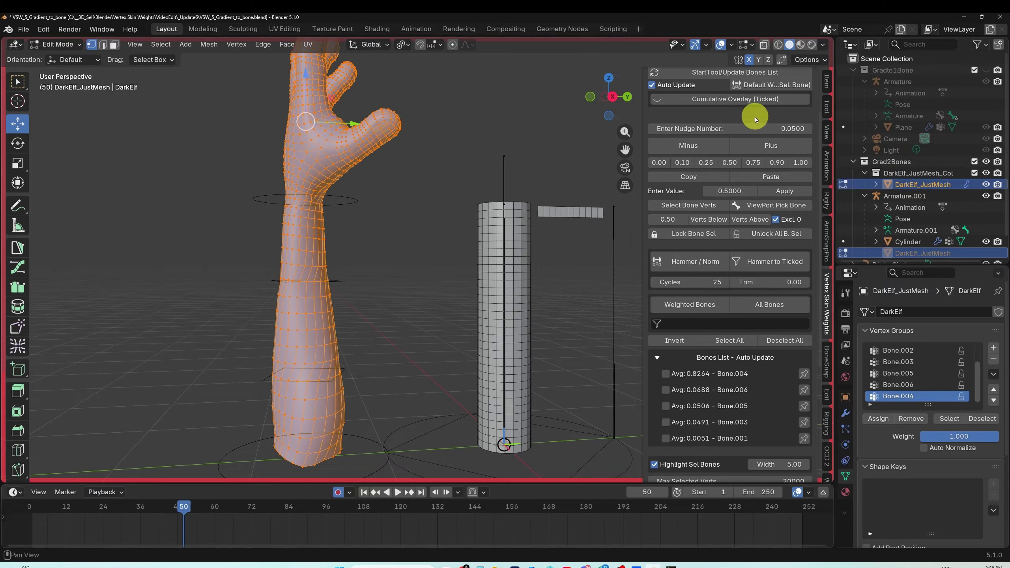
left_click(763, 44)
Step: Select a forearm edge loop, grow it into a band and trim it to the vertices between the wrist and mid-forearm control rings
left_click(307, 239, "alt")
key("ctrl+KP_Add")
key("ctrl+KP_Add")
key("ctrl+KP_Add")
key("ctrl+KP_Add")
key("ctrl+KP_Add")
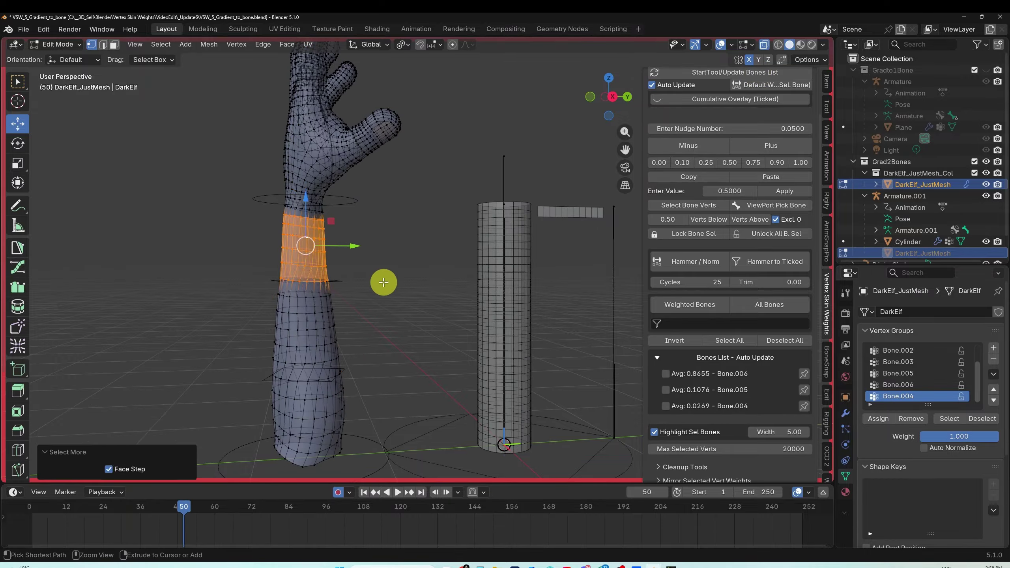
left_click_drag(384, 283, 259, 341, "ctrl")
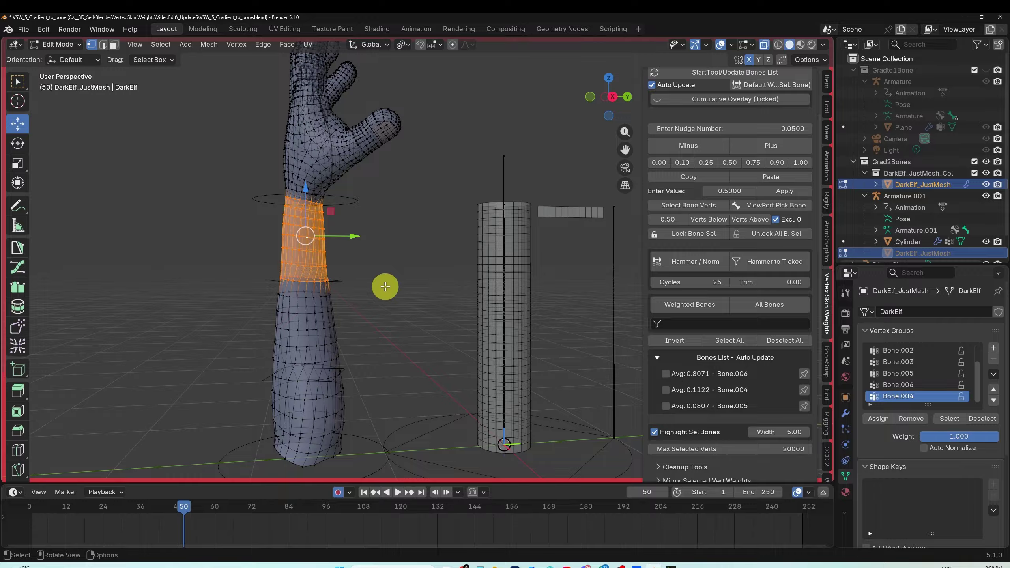
Step: Apply a linear weight gradient between Bone.004 and Bone.006 to the selected vertices between the wrist and mid-forearm control rings
scroll(675, 374, "down", 6)
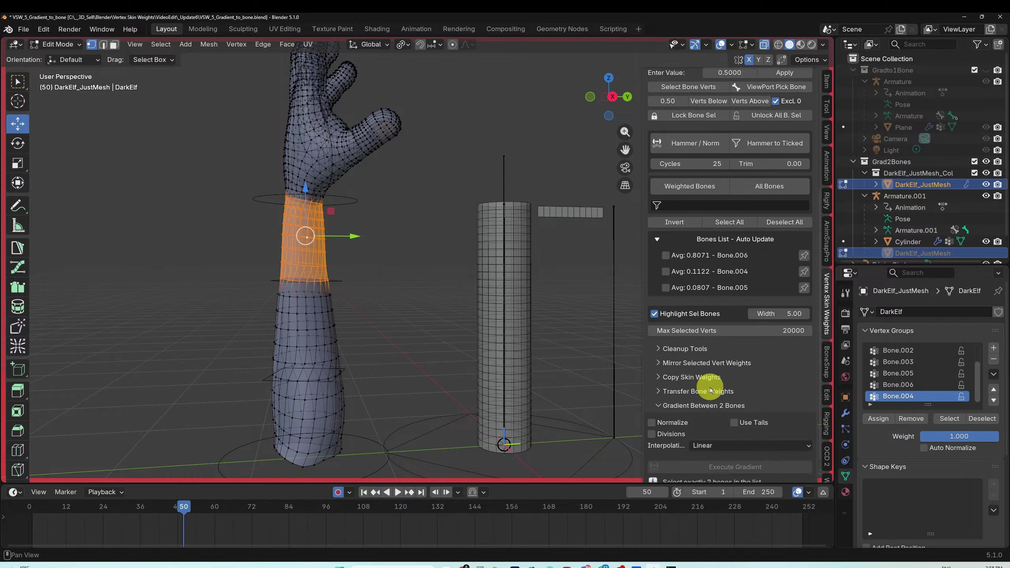
left_click(709, 381)
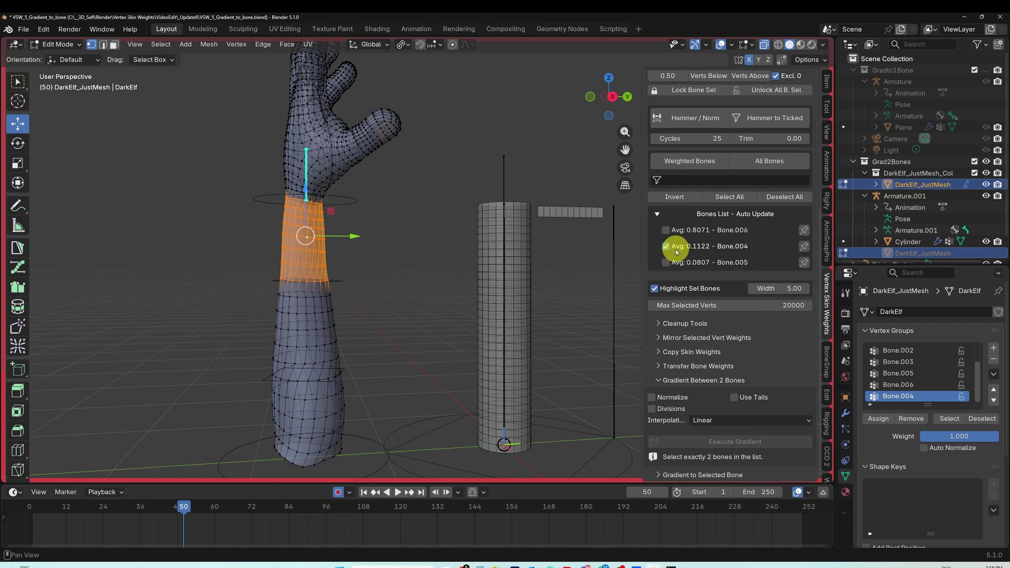
left_click(675, 231)
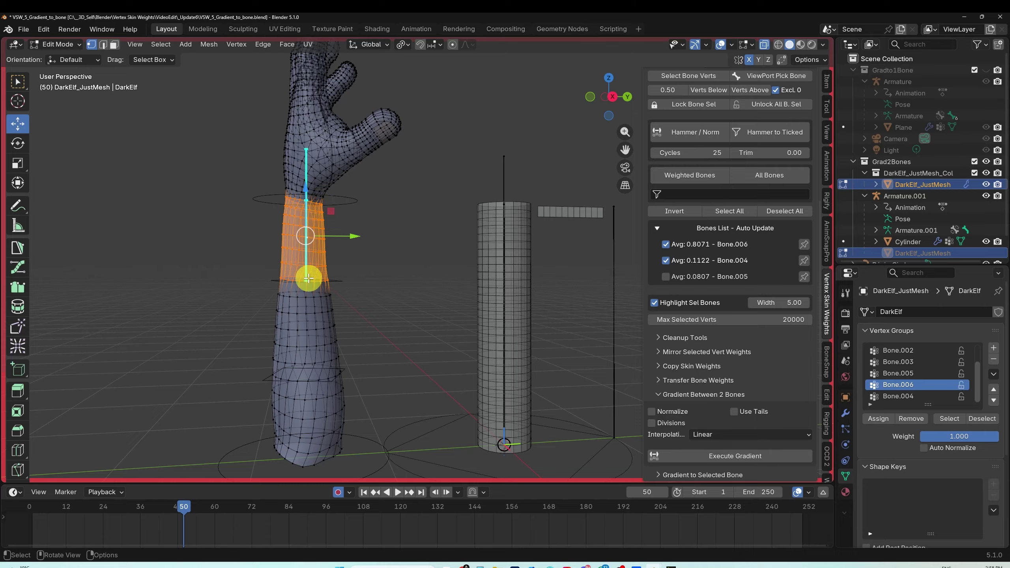
left_click(724, 458)
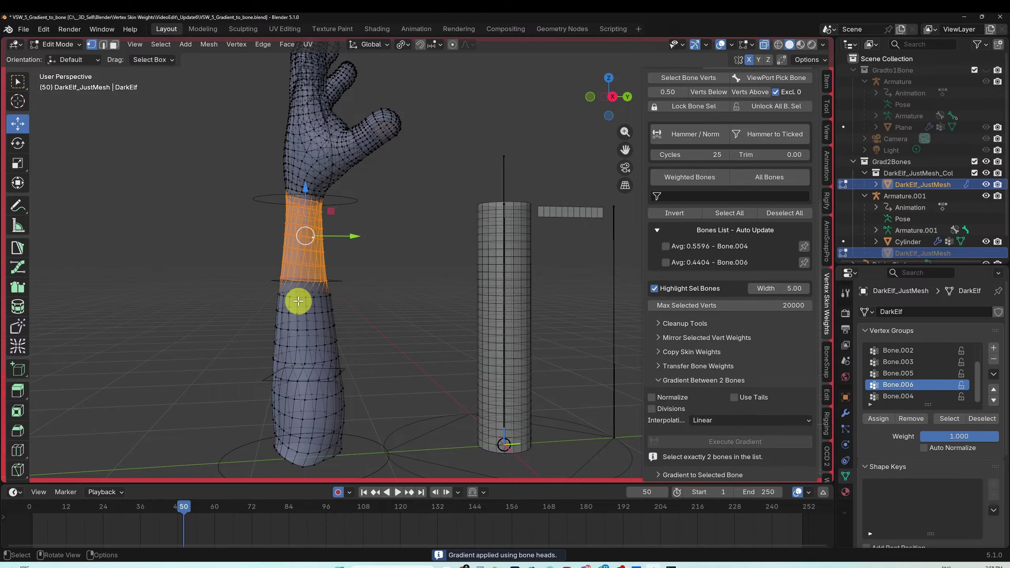
middle_click_drag(308, 305, 392, 310)
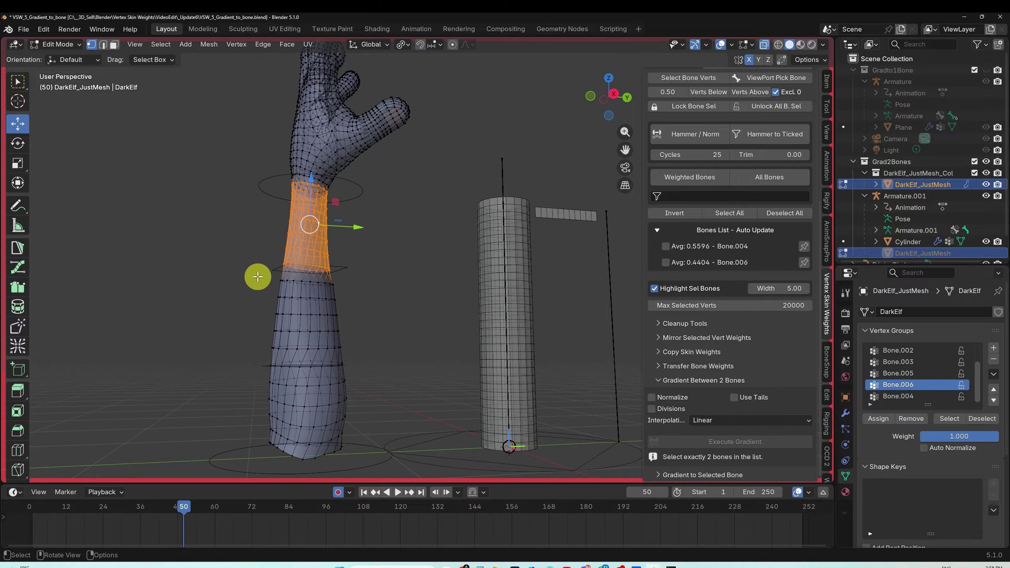
Step: Select the forearm vertices between the mid-forearm and lower control rings and apply a linear gradient between Bone.005 and Bone.006
left_click_drag(258, 277, 381, 371)
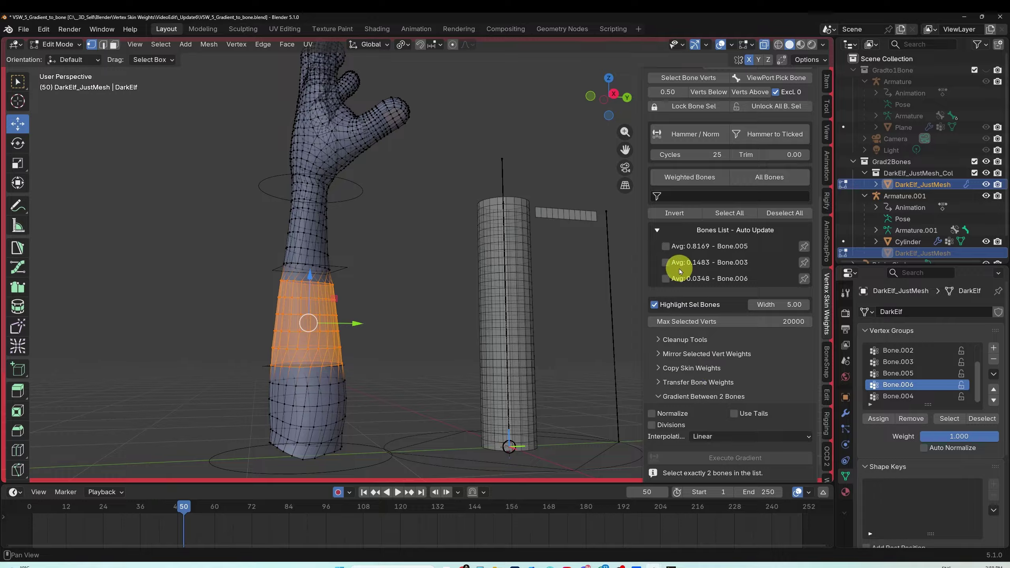
left_click(677, 266)
left_click(674, 251)
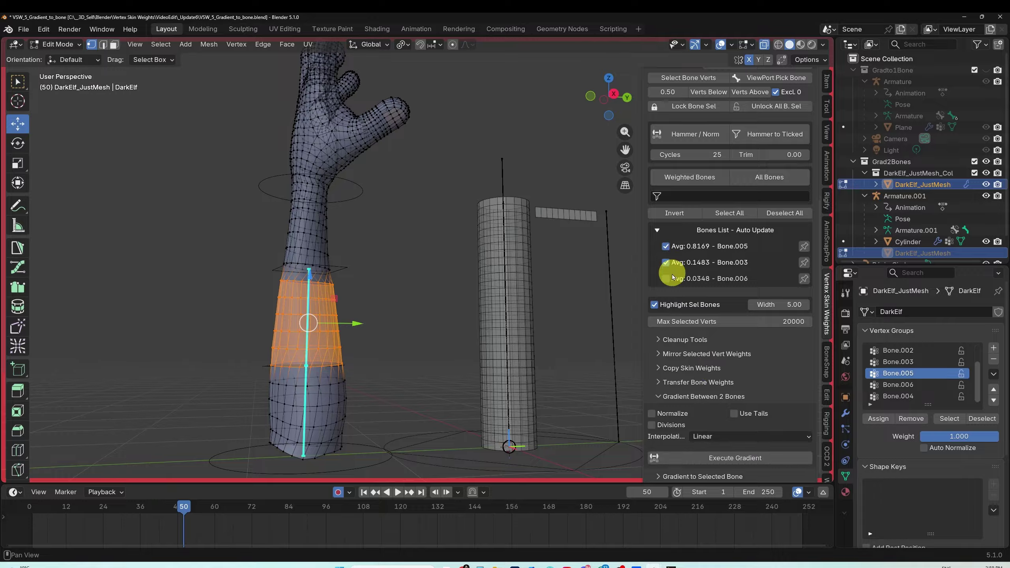
left_click(665, 264)
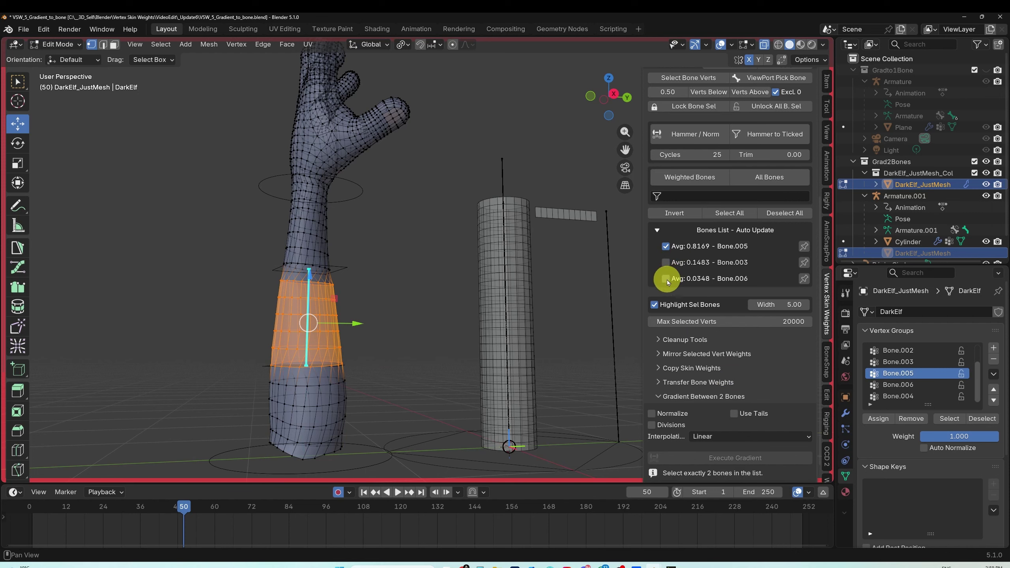
left_click(665, 278)
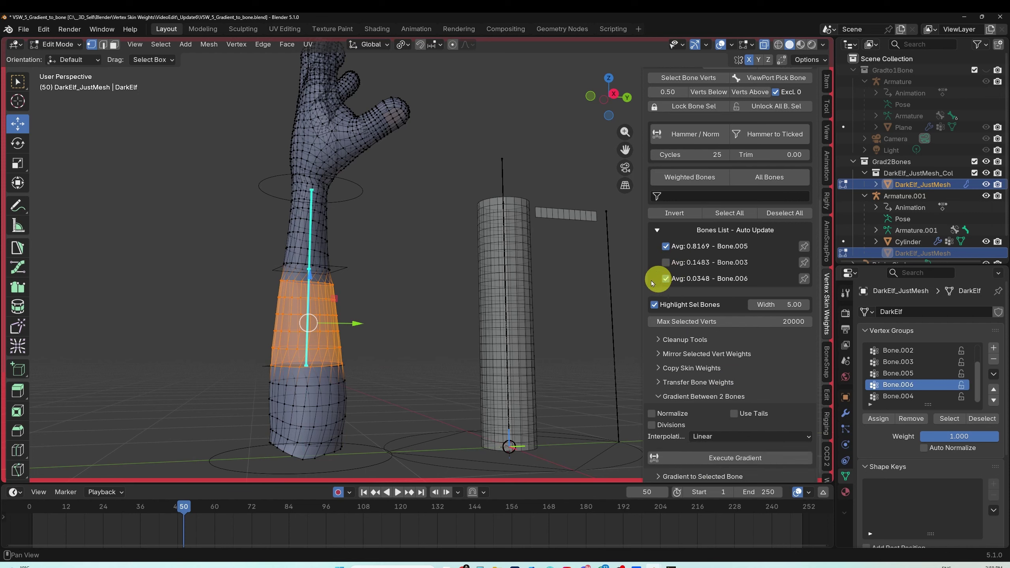
left_click(731, 458)
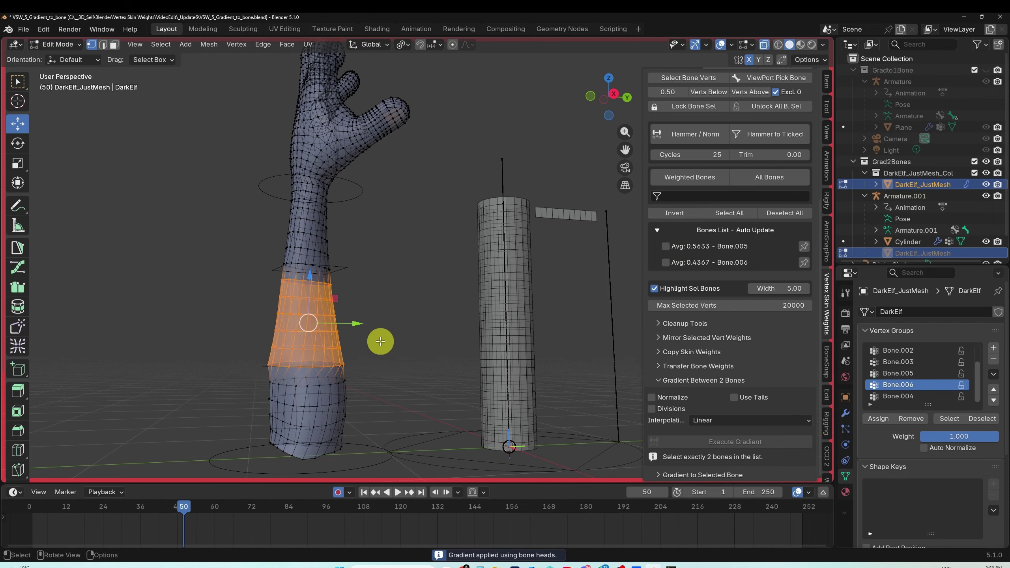
Step: Select the vertices at the base of the arm and apply a linear gradient between Bone.003 and Bone.005
middle_click_drag(378, 342, 374, 335)
left_click_drag(266, 458, 389, 367)
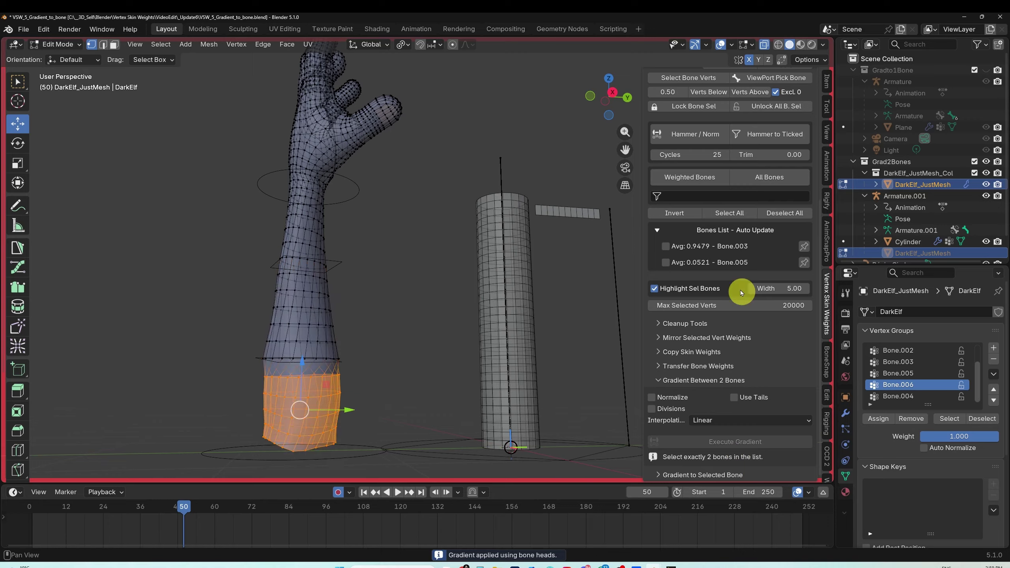
left_click(694, 264)
left_click(688, 247)
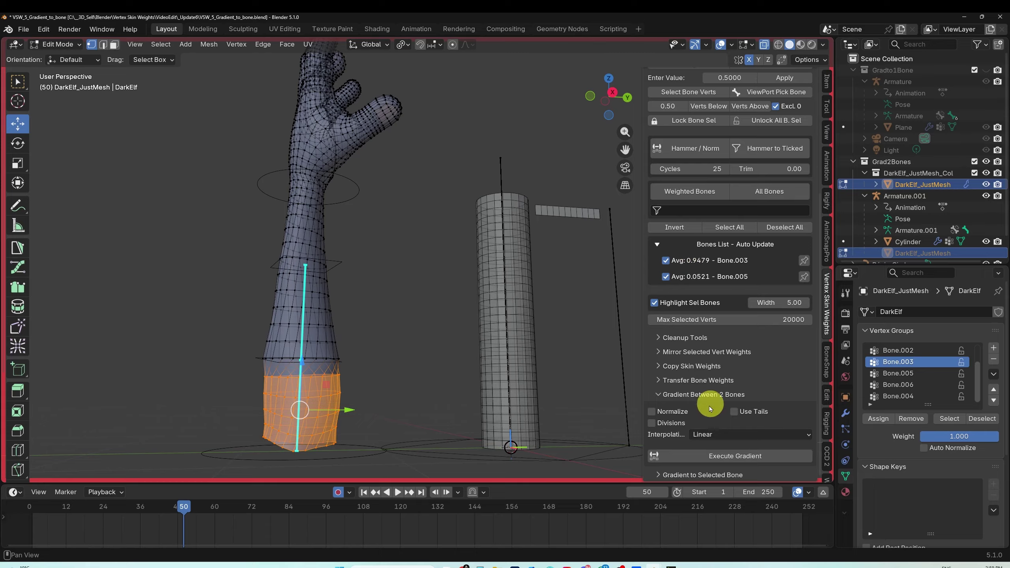
left_click(731, 456)
middle_click_drag(406, 354, 394, 367)
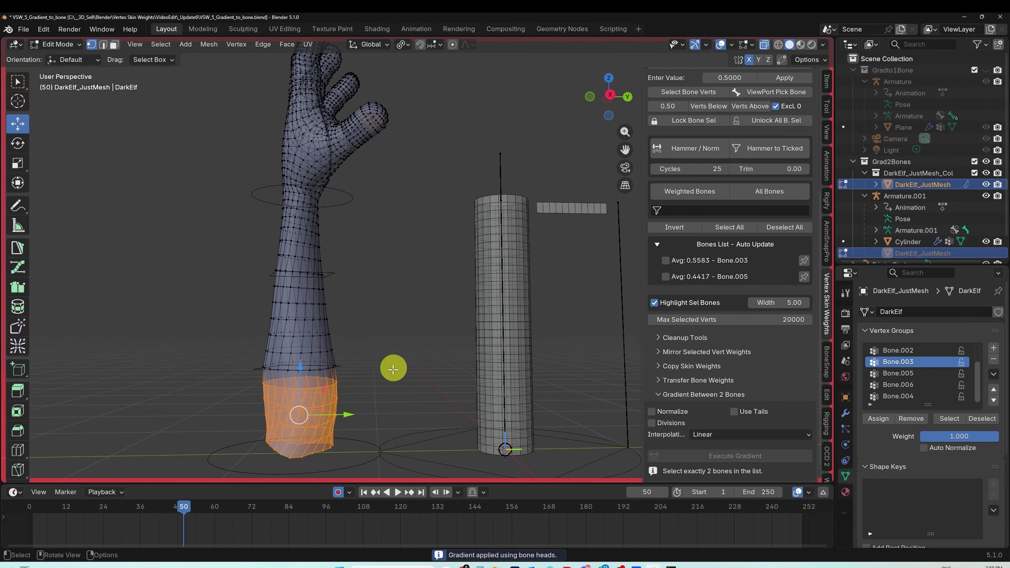
Step: Set the timeline to frame 53 and smooth the vertices around the lower control ring with Hammer / Norm at 25 cycles
mouse_move(186, 506)
left_mouse_down()
mouse_move(44, 511)
mouse_move(193, 507)
left_mouse_up()
middle_click_drag(334, 426, 351, 387)
left_click_drag(246, 331, 356, 377)
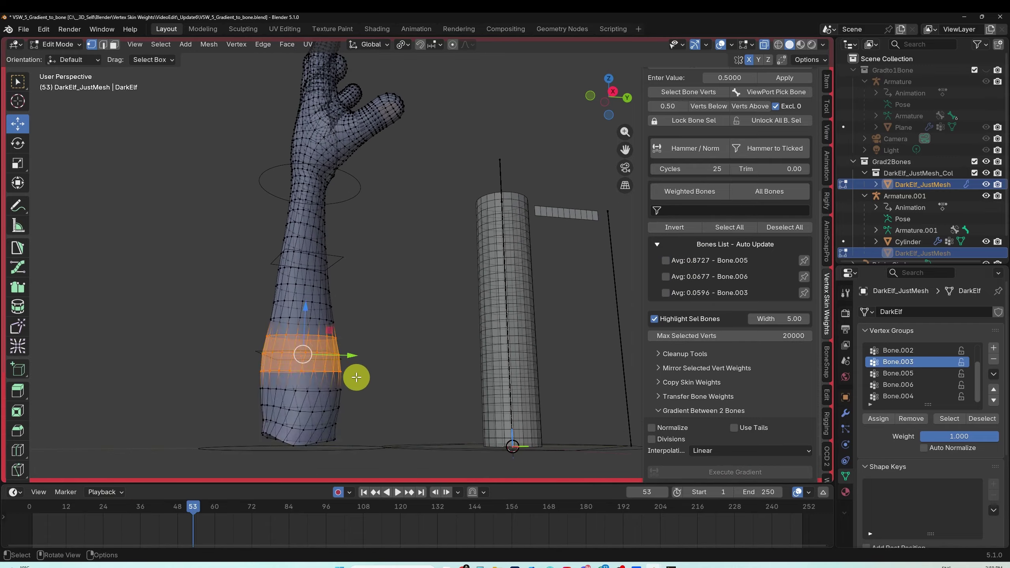
left_click(699, 153)
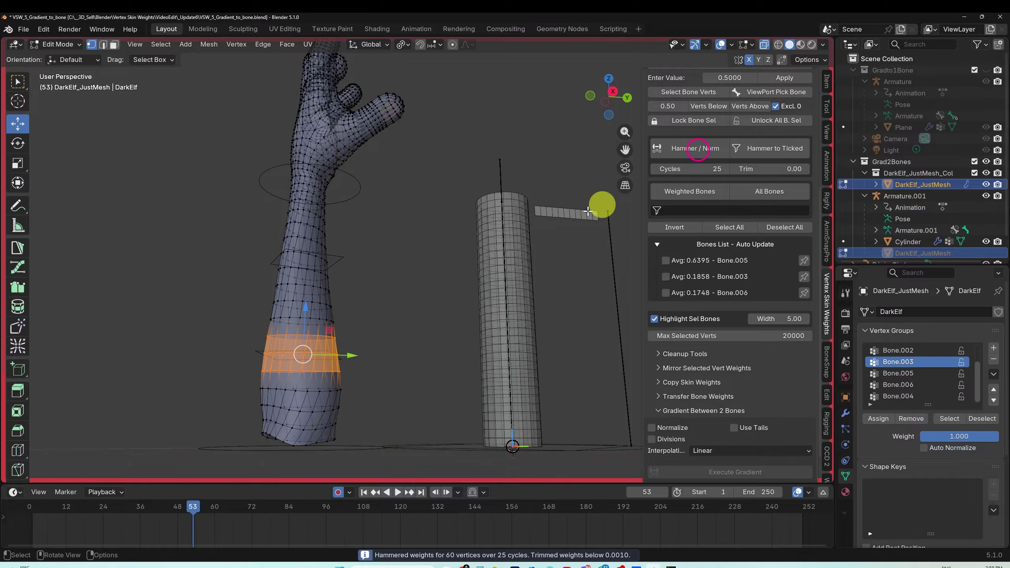
middle_click_drag(413, 264, 356, 270)
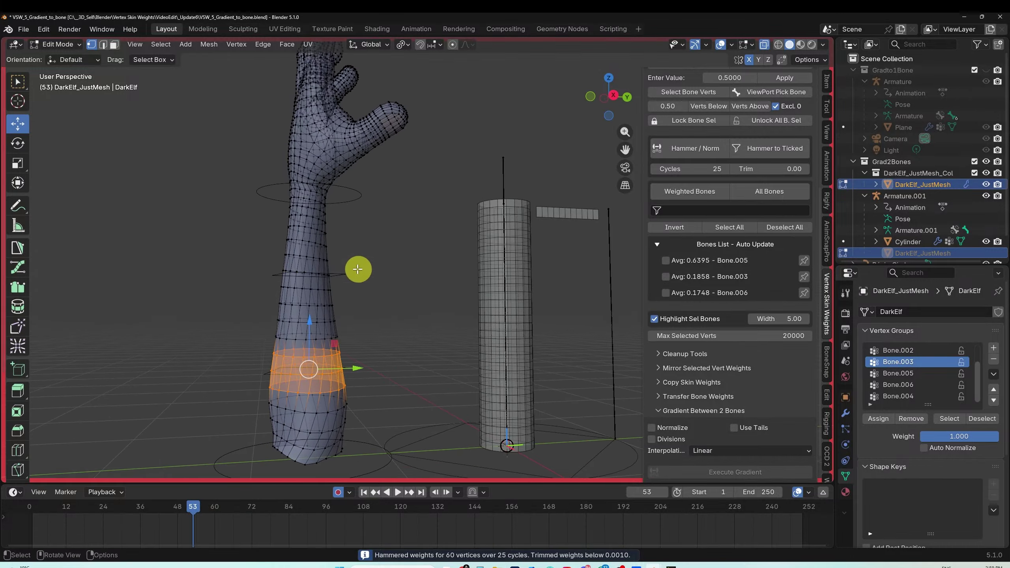
Step: Smooth the vertices around the mid-forearm control ring with Hammer / Norm at 25 cycles and scrub the animation to check the deformation
left_click_drag(261, 252, 356, 292)
left_click(683, 153)
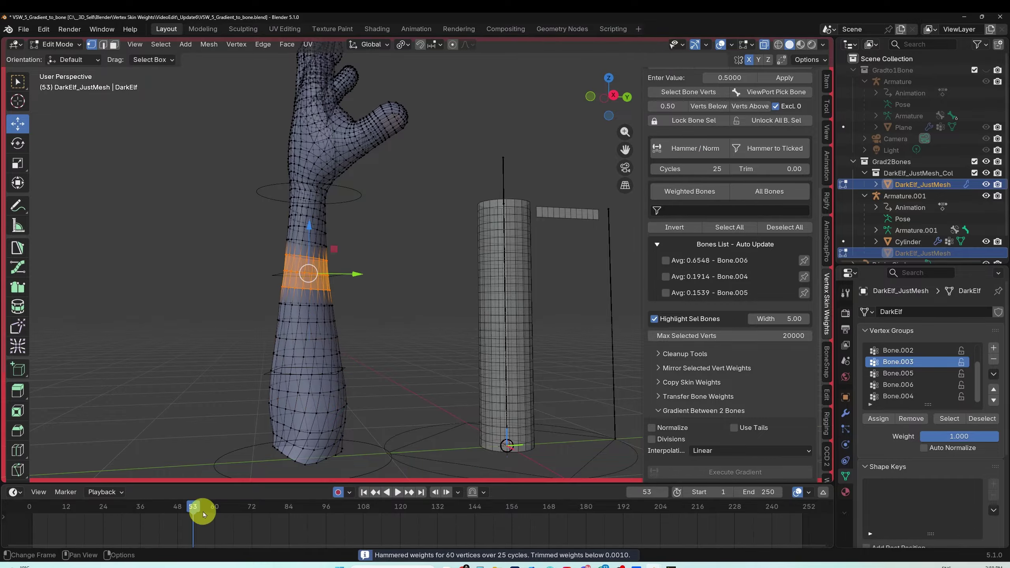
left_click_drag(203, 515, 251, 492)
middle_click_drag(395, 337, 379, 331)
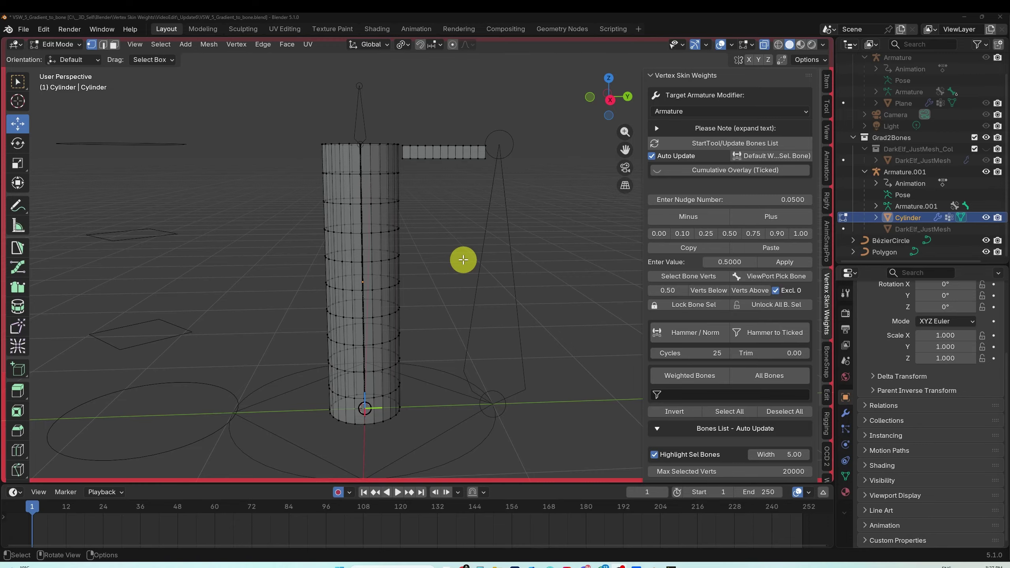
Step: Set the timeline to frame 20 for the Cylinder mesh and update the add-on's bones list
left_click_drag(38, 534, 32, 535)
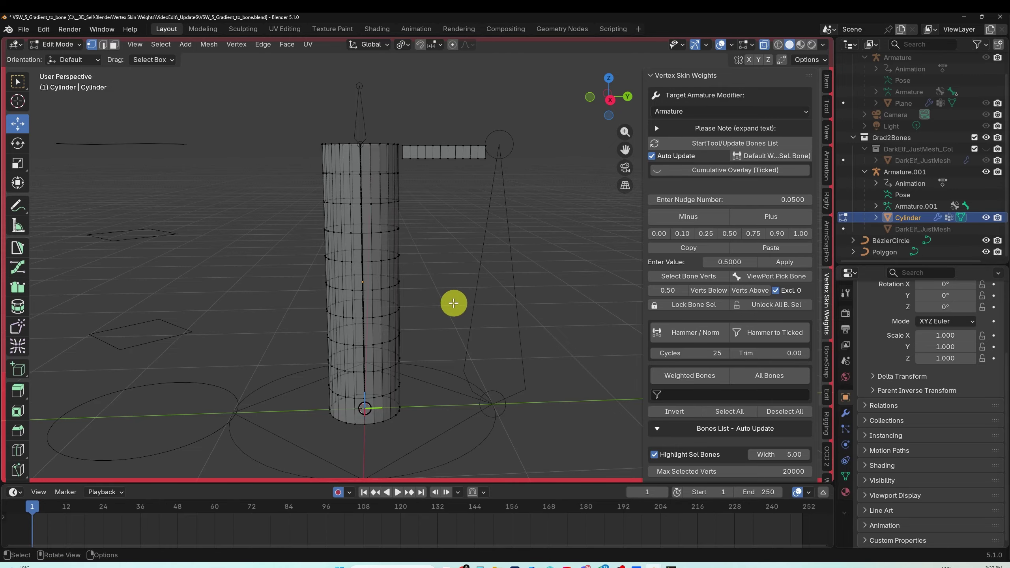
middle_click_drag(453, 303, 457, 293)
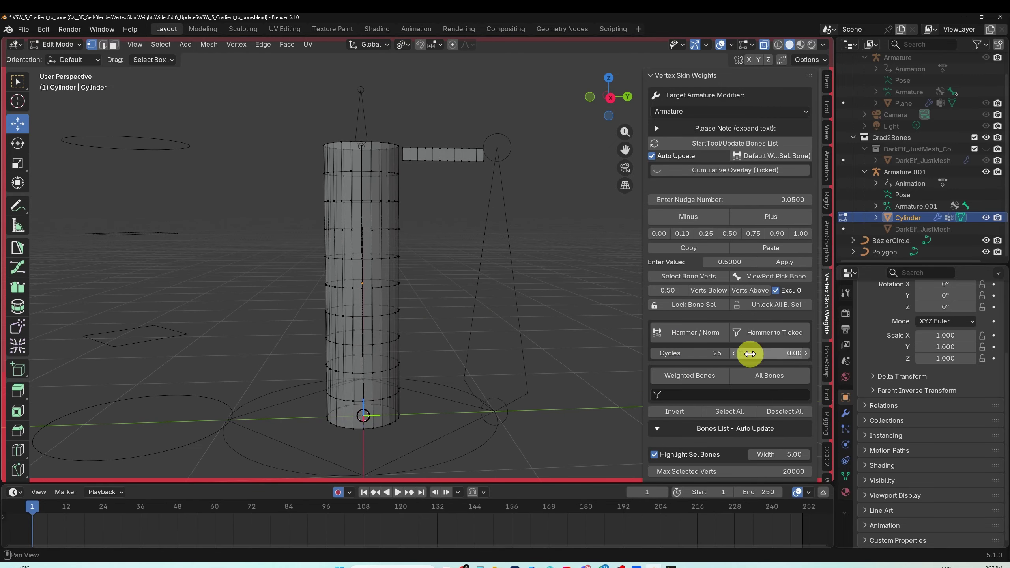
scroll(750, 354, "down", 4)
left_click_drag(37, 511, 90, 521)
scroll(736, 223, "up", 4)
left_click(728, 144)
left_click(457, 271)
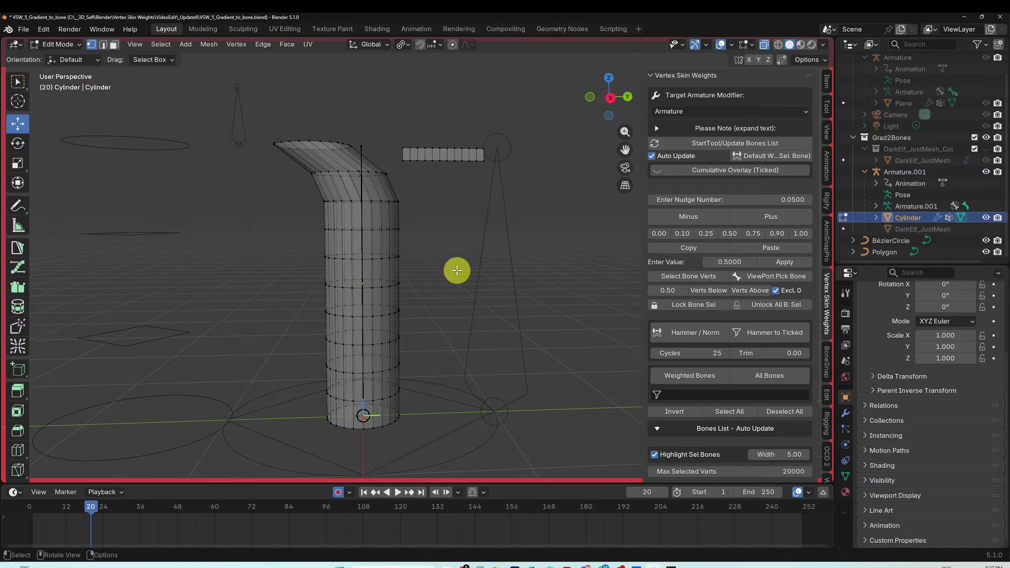
middle_click_drag(457, 270, 451, 286)
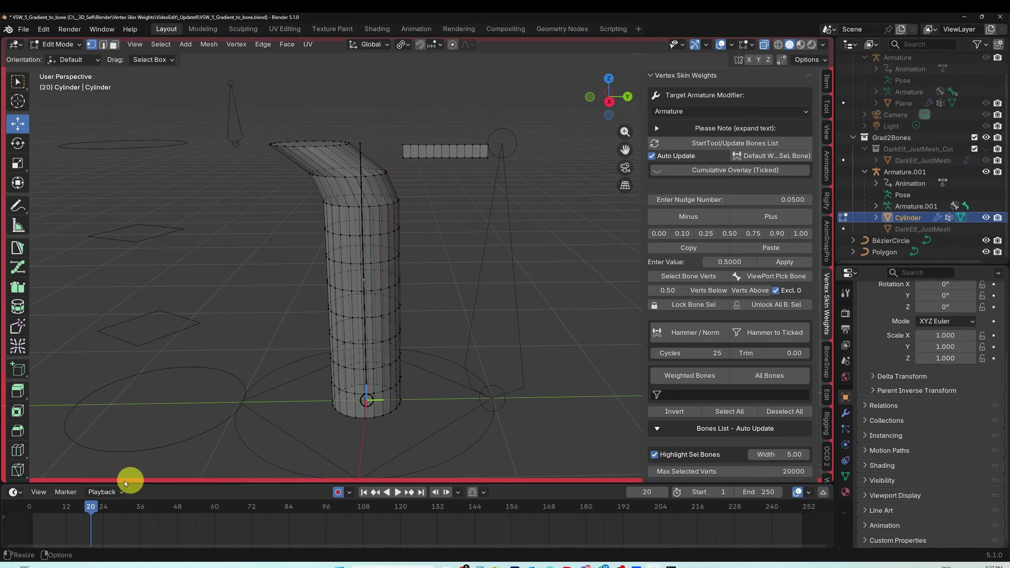
Step: Scrub the cylinder's animation to frame 97 and back to frame 76, and select all the cylinder's vertices
left_click_drag(89, 506, 329, 506)
middle_click_drag(482, 246, 480, 299)
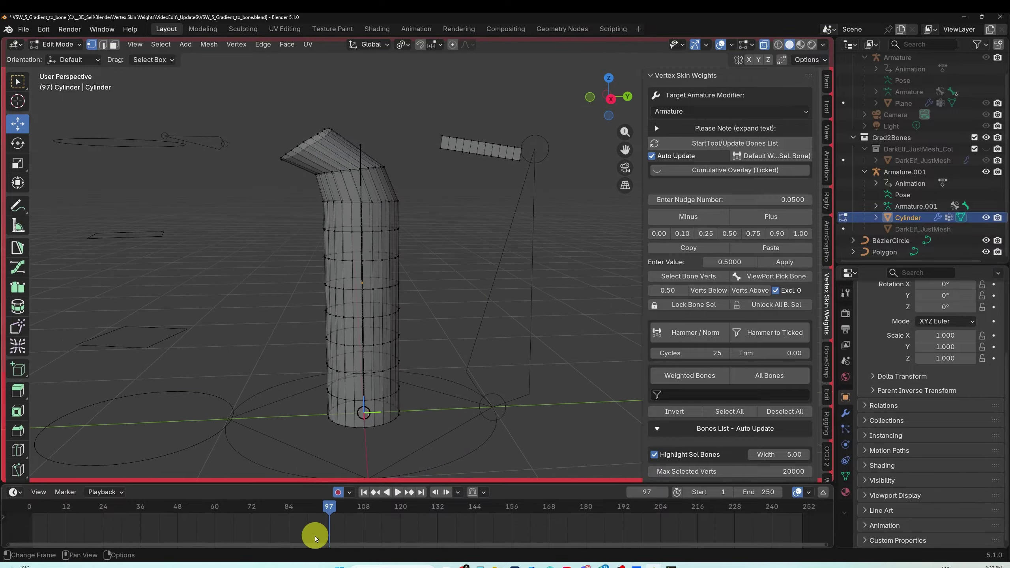
left_click_drag(328, 510, 263, 526)
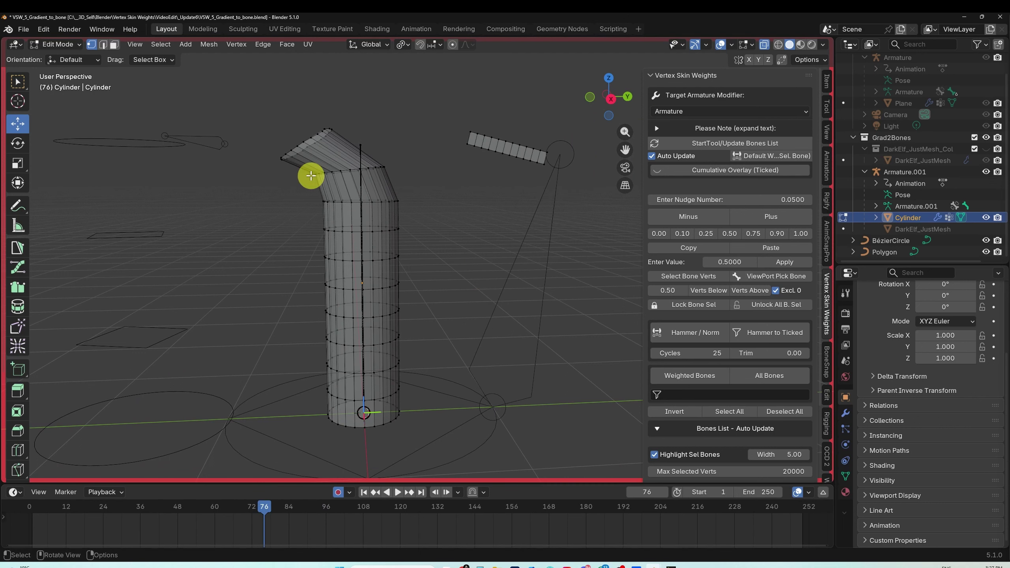
left_click_drag(275, 81, 434, 456)
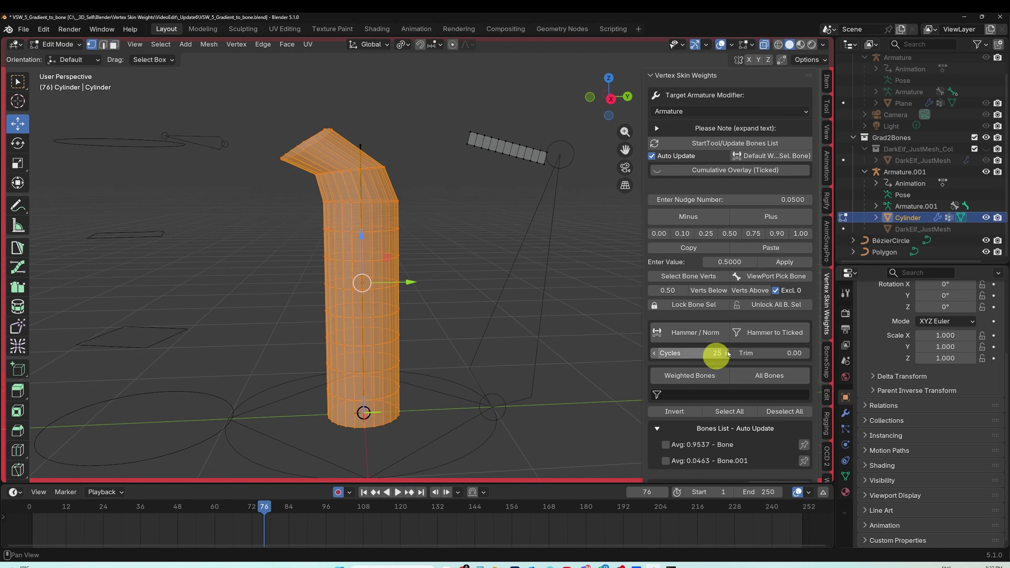
Step: Expand the Gradient Between 2 Bones options and apply a linear gradient between Bone and Bone.001 to the whole cylinder
scroll(715, 352, "down", 6)
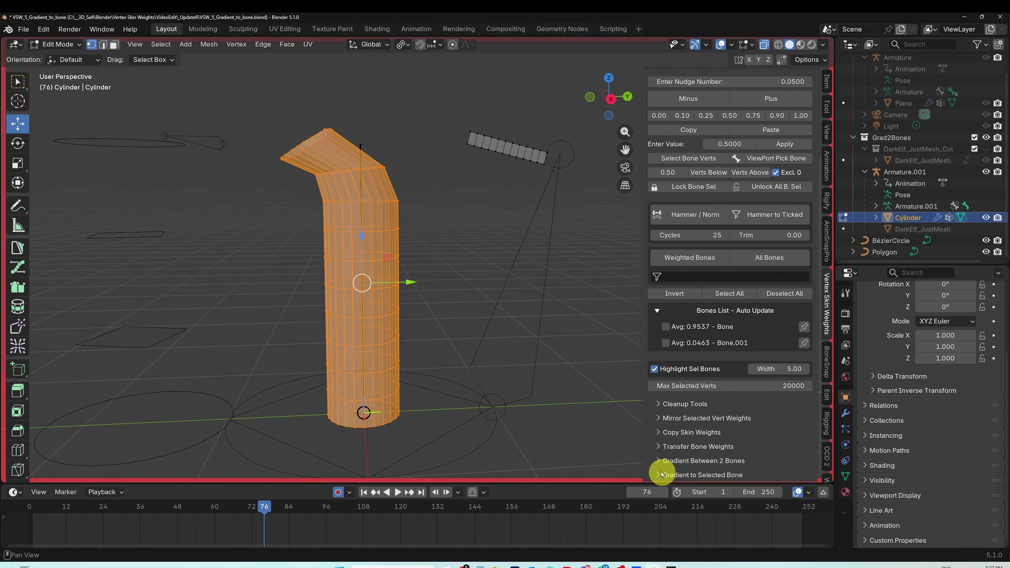
scroll(753, 353, "down", 4)
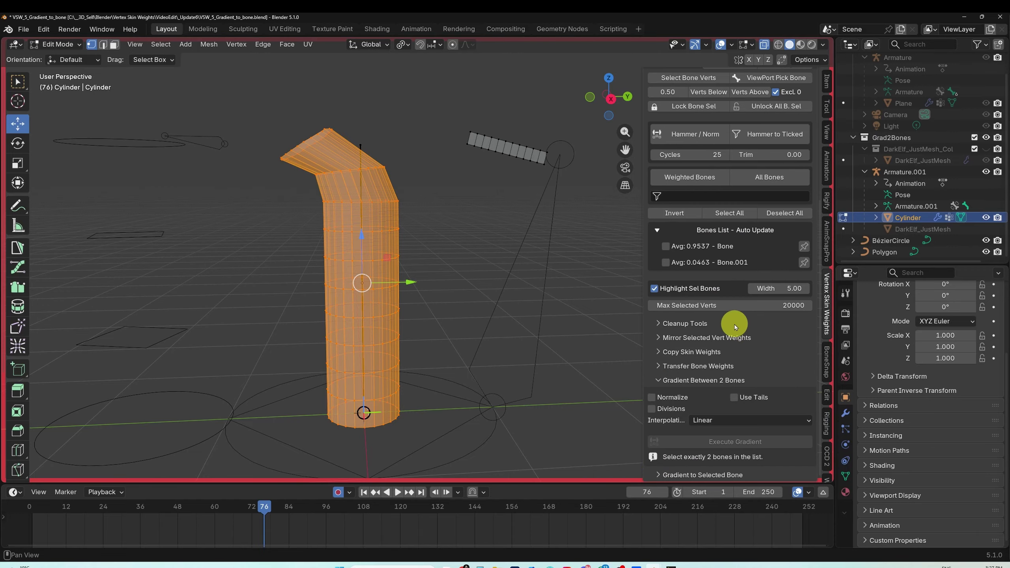
left_click(665, 263)
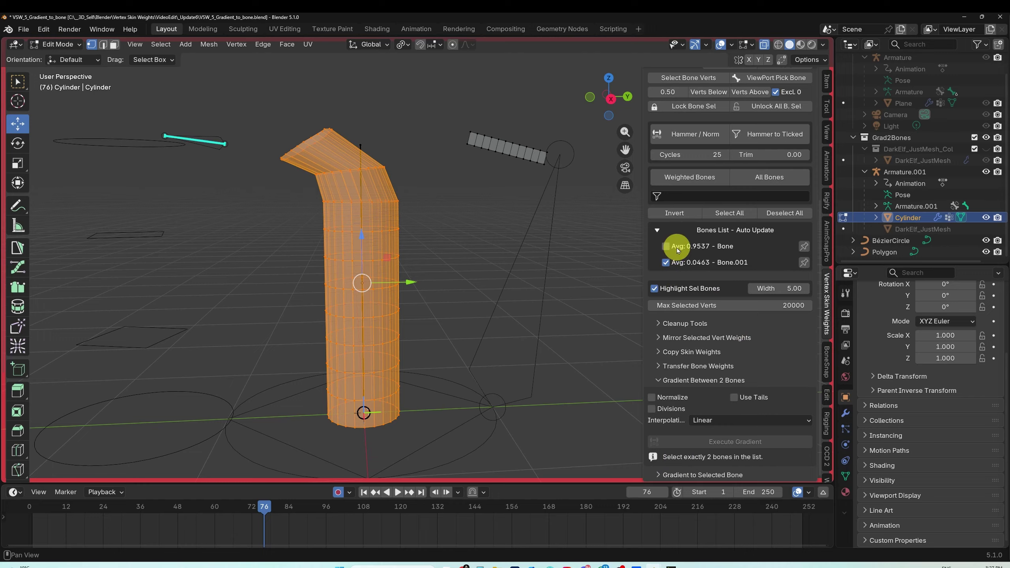
left_click(665, 246)
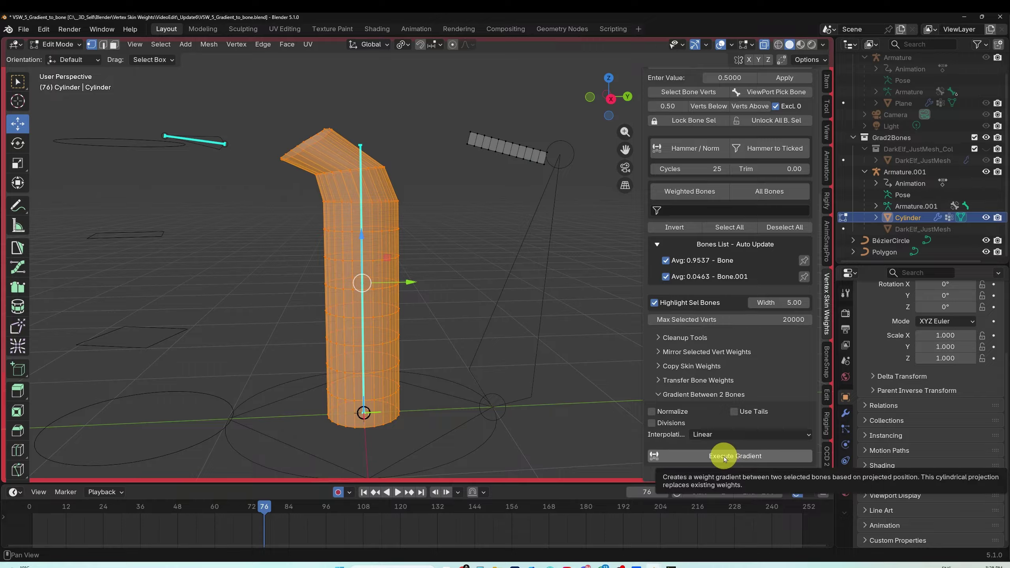
left_click(723, 459)
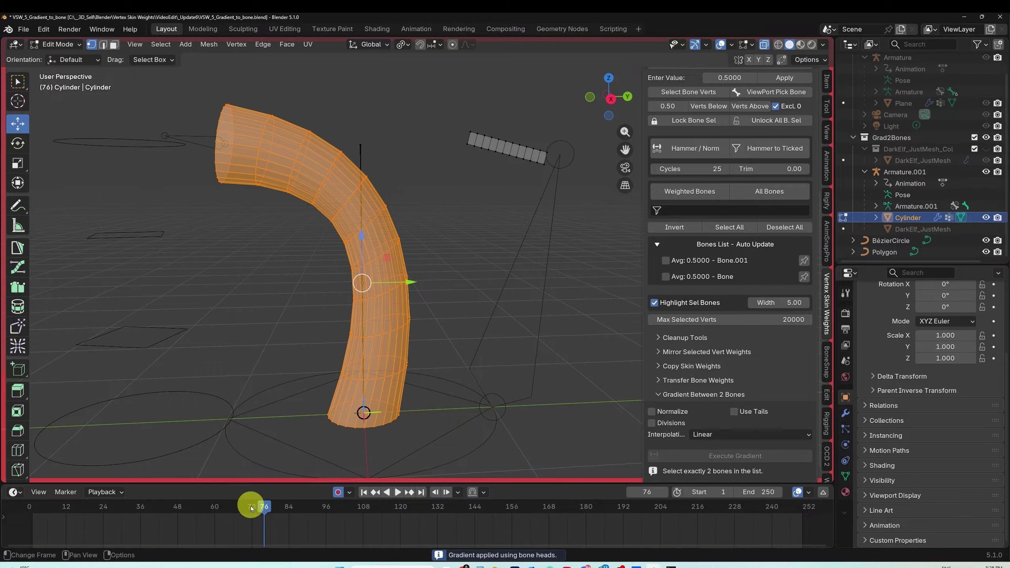
Step: Return to frame 1, tick and lock Bone.001 and Bone in the bones list, and set the timeline to frame 23
left_click_drag(257, 506, 32, 509)
left_click(671, 263)
left_click(665, 277)
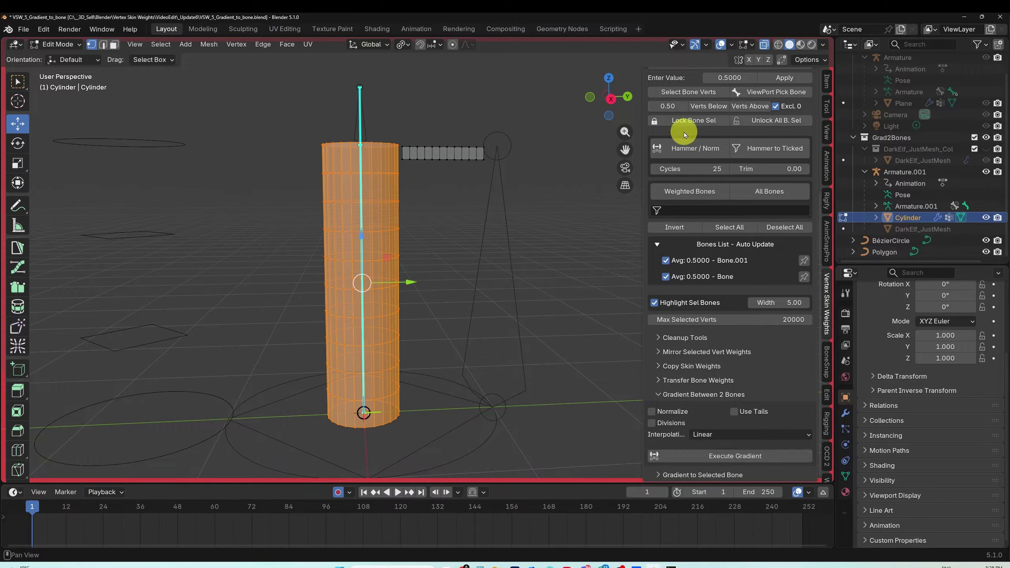
left_click(684, 121)
left_click_drag(176, 519, 100, 521)
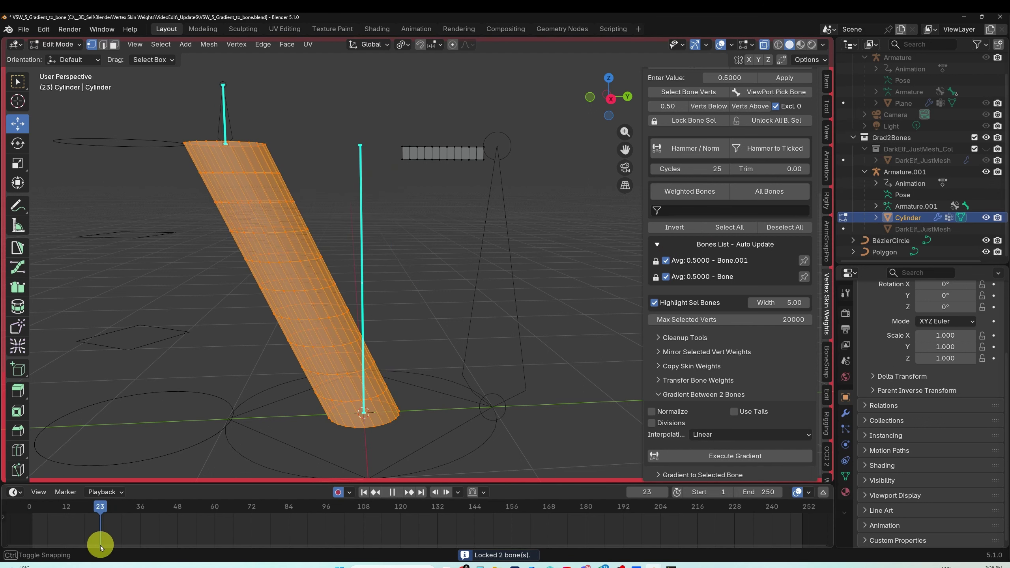
Step: Set the gradient interpolation to Ease In and apply the gradient between Bone and Bone.001 to the cylinder
left_click(724, 434)
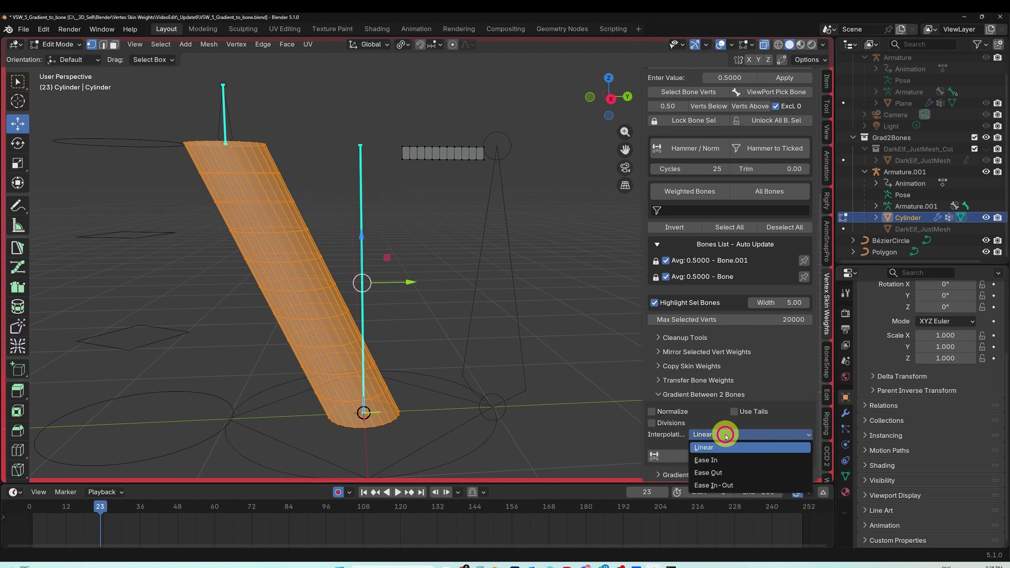
left_click(712, 460)
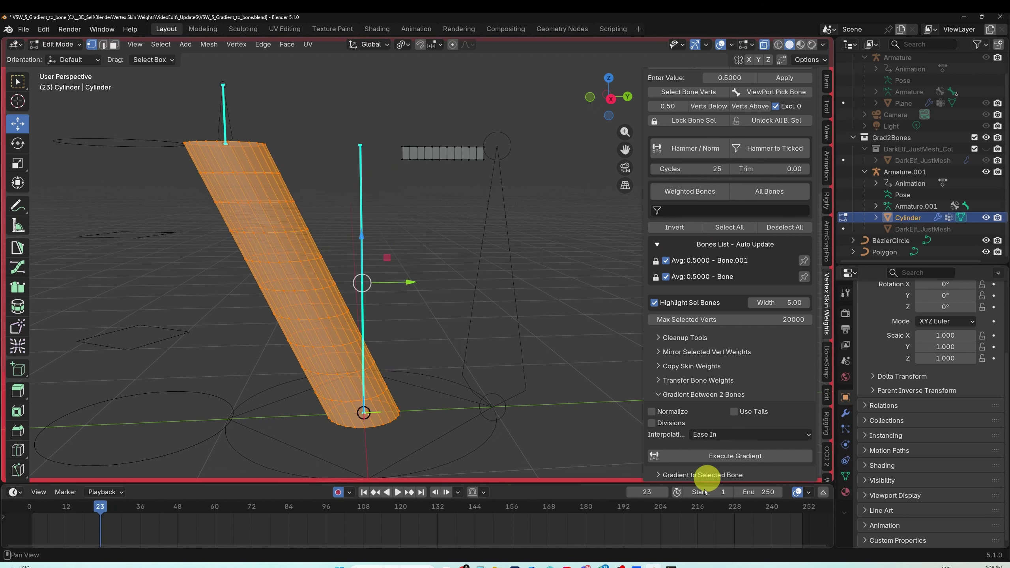
left_click(733, 457)
Step: Set the gradient interpolation to Ease Out and apply the gradient between Bone.001 and Bone to the cylinder
left_click(722, 434)
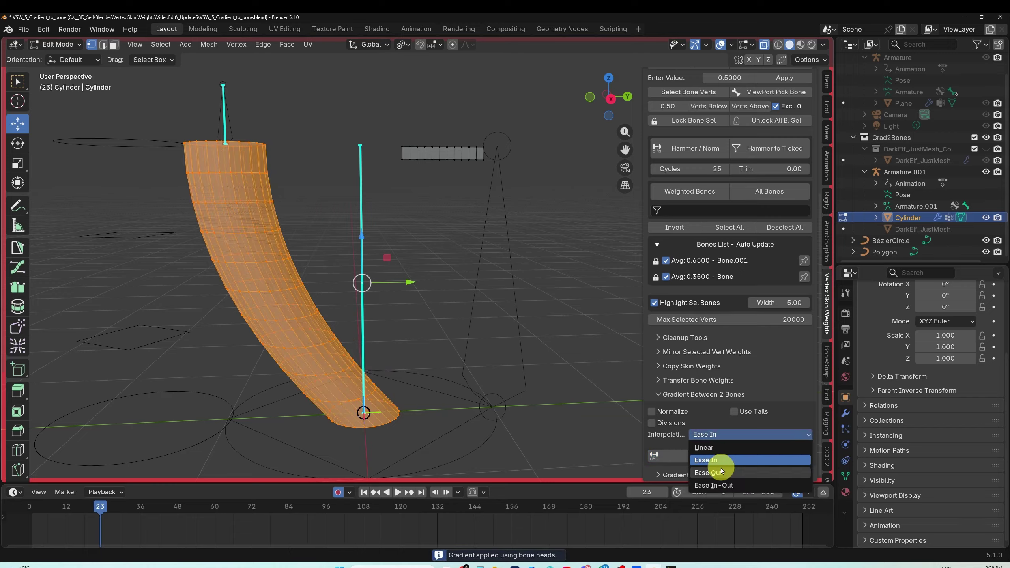
left_click(722, 472)
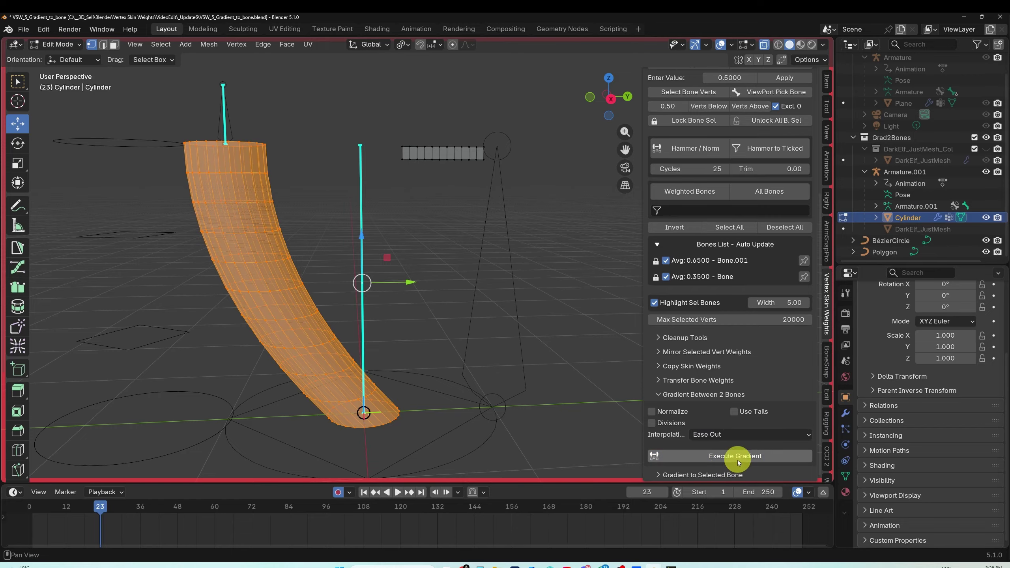
left_click(737, 460)
left_click(734, 456)
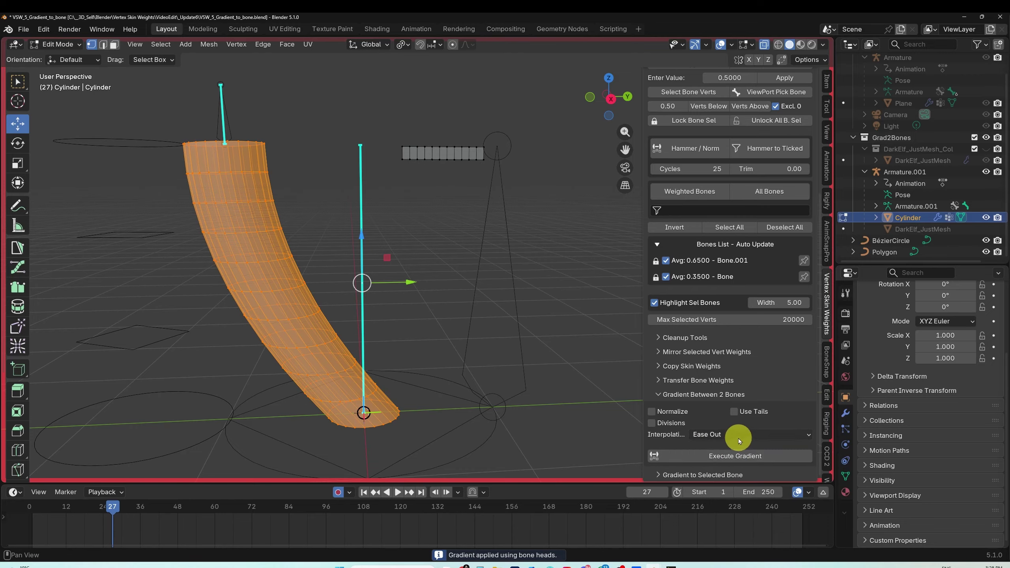
Step: Apply the two-bone gradient to the cylinder with Ease In-Out interpolation, and scrub the animation back and forth, stopping at frame 26
left_click(737, 435)
left_click(716, 484)
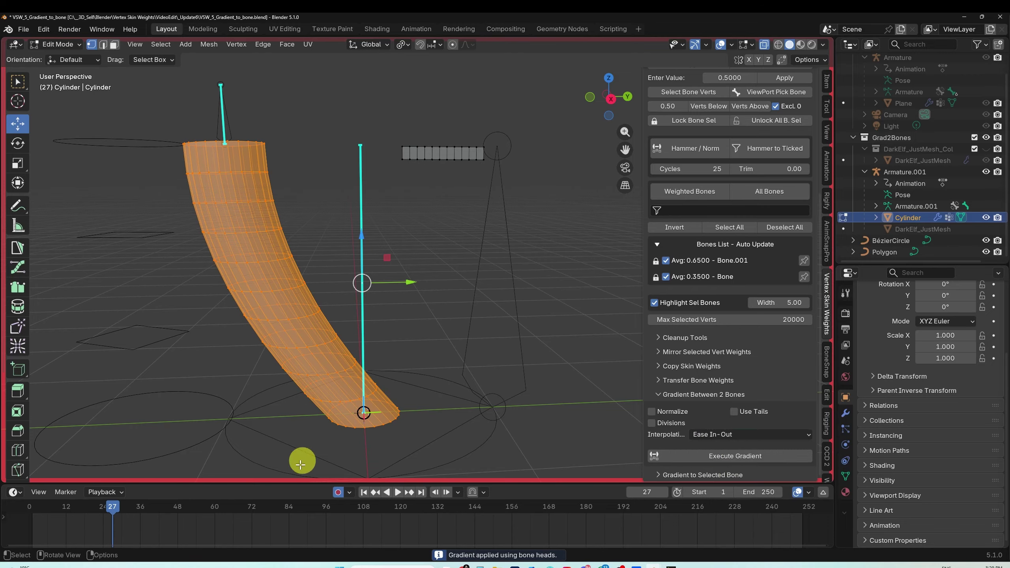
left_click(730, 456)
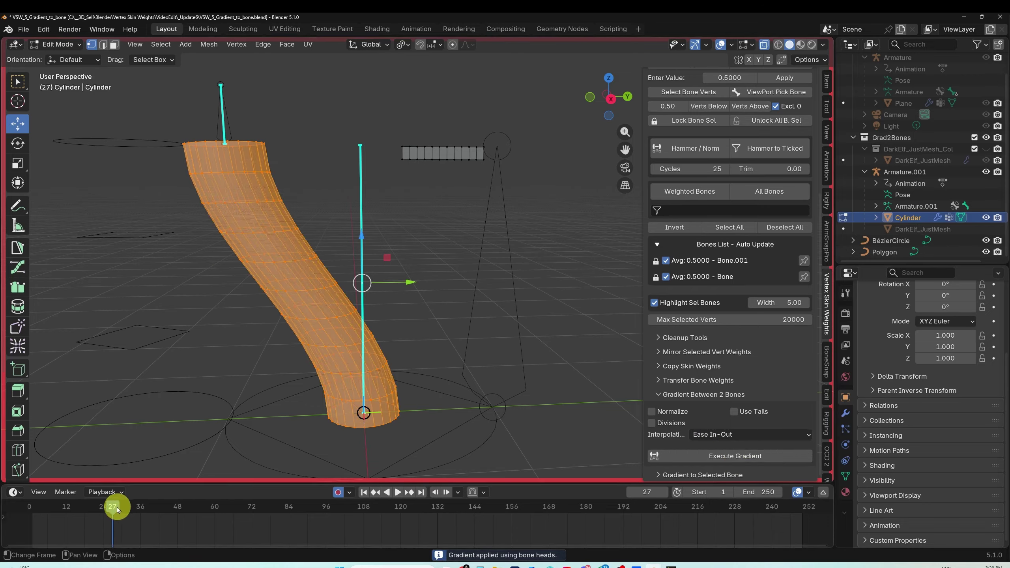
left_click(18, 525)
left_click_drag(17, 525, 99, 563)
left_click_drag(26, 567, 123, 564)
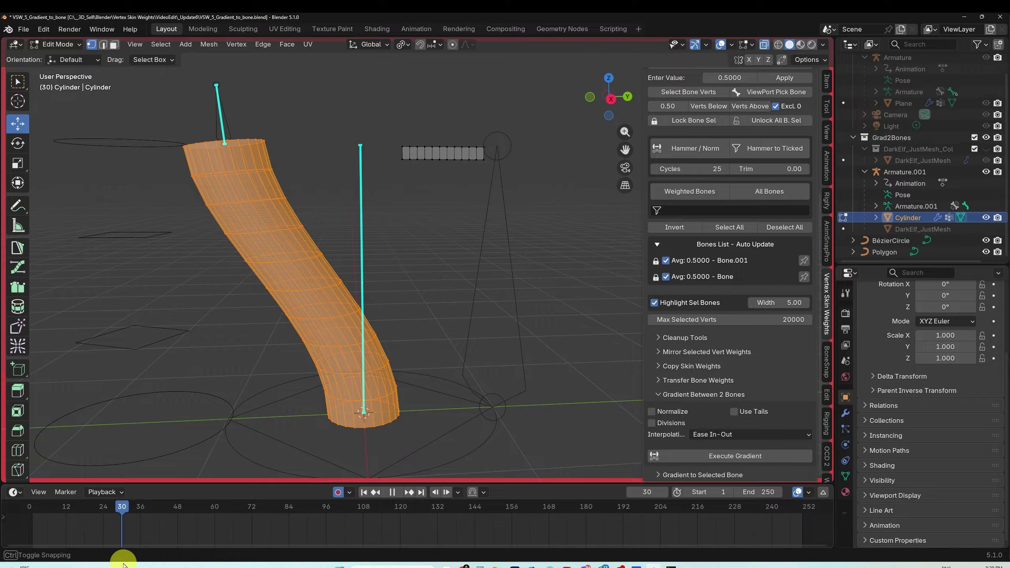
mouse_move(123, 564)
left_mouse_down()
mouse_move(100, 565)
mouse_move(110, 564)
left_mouse_up()
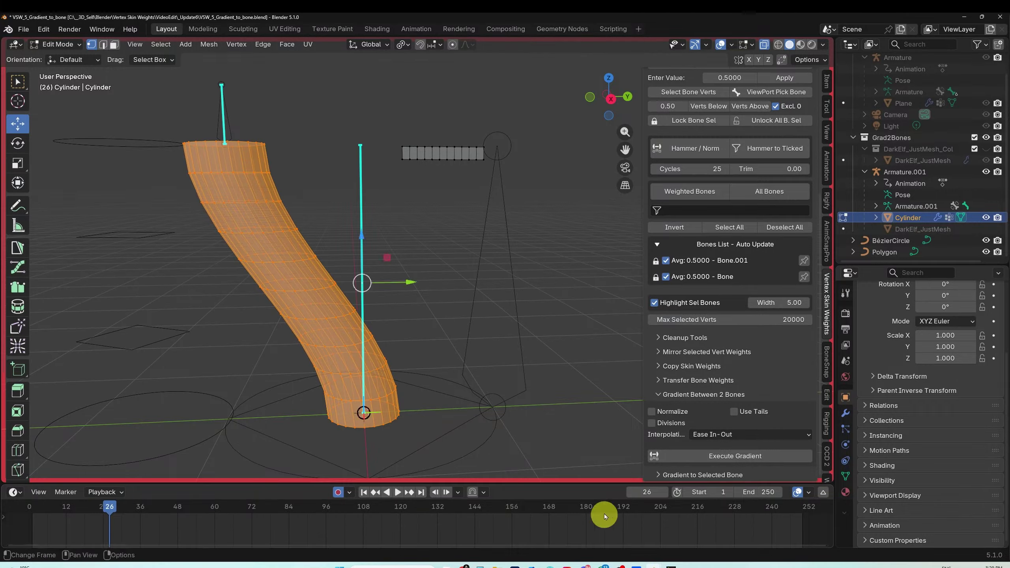
Step: Set the gradient interpolation to Linear, reapply the gradient to the cylinder and scrub back to the start of the animation
left_click(722, 434)
left_click(714, 450)
left_click(733, 456)
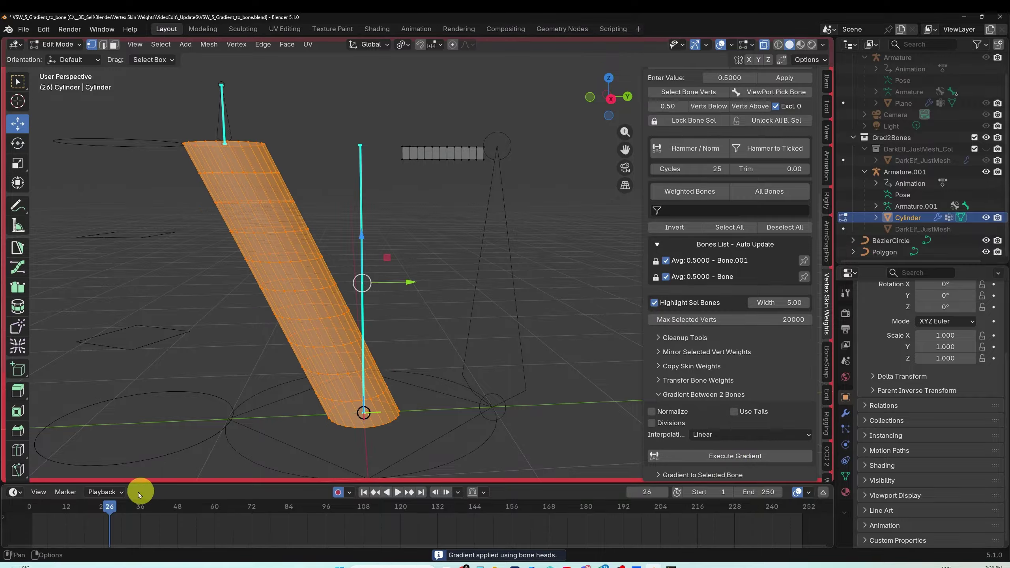
left_click_drag(110, 508, 32, 544)
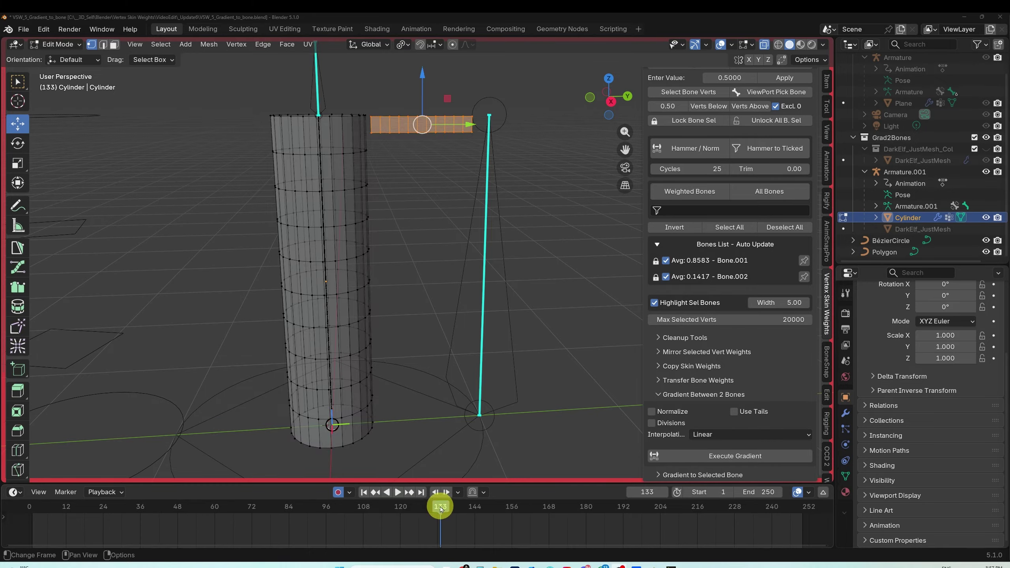
Step: Scrub to frame 151, enable Use Tails and apply the linear gradient between Bone.001 and Bone.002 to the small strip, then scrub back
left_click_drag(441, 509, 486, 518)
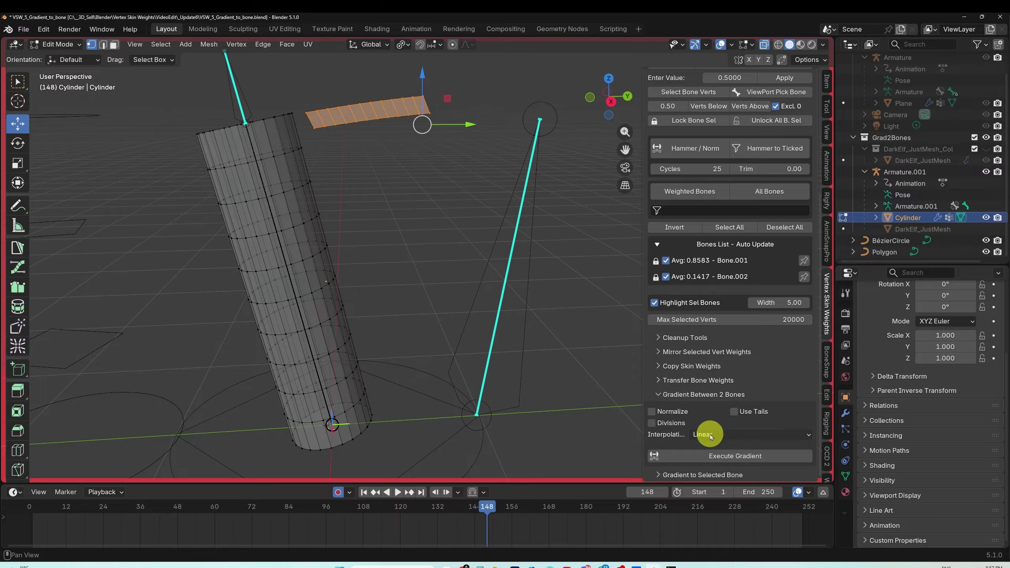
left_click(721, 457)
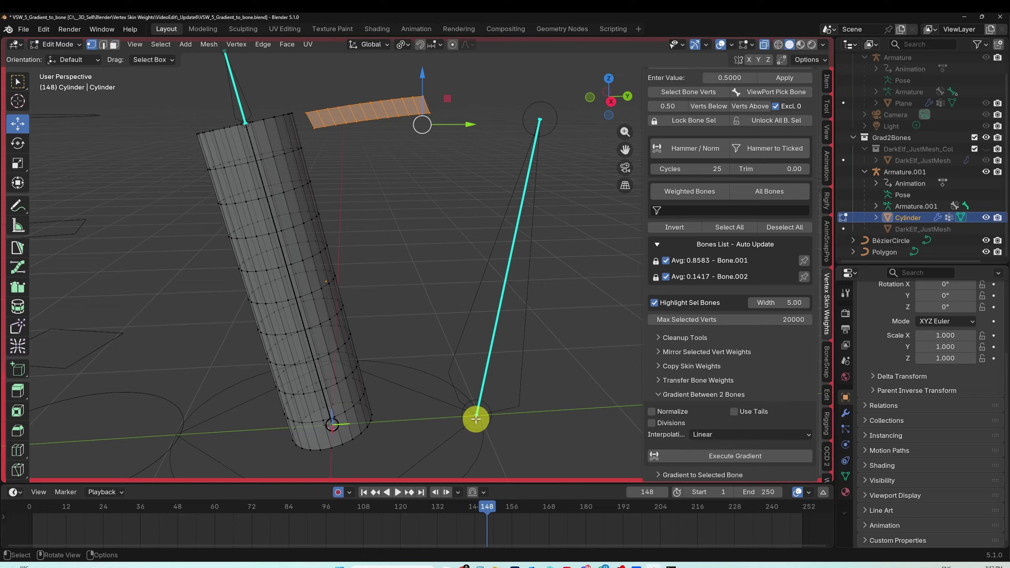
mouse_move(486, 506)
left_mouse_down()
mouse_move(433, 506)
mouse_move(496, 505)
left_mouse_up()
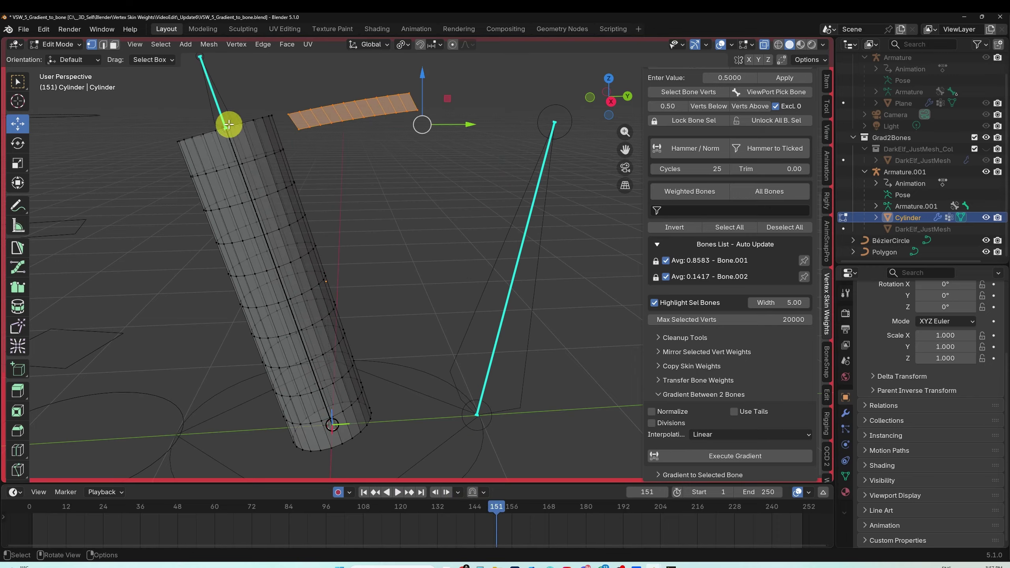
left_click(734, 412)
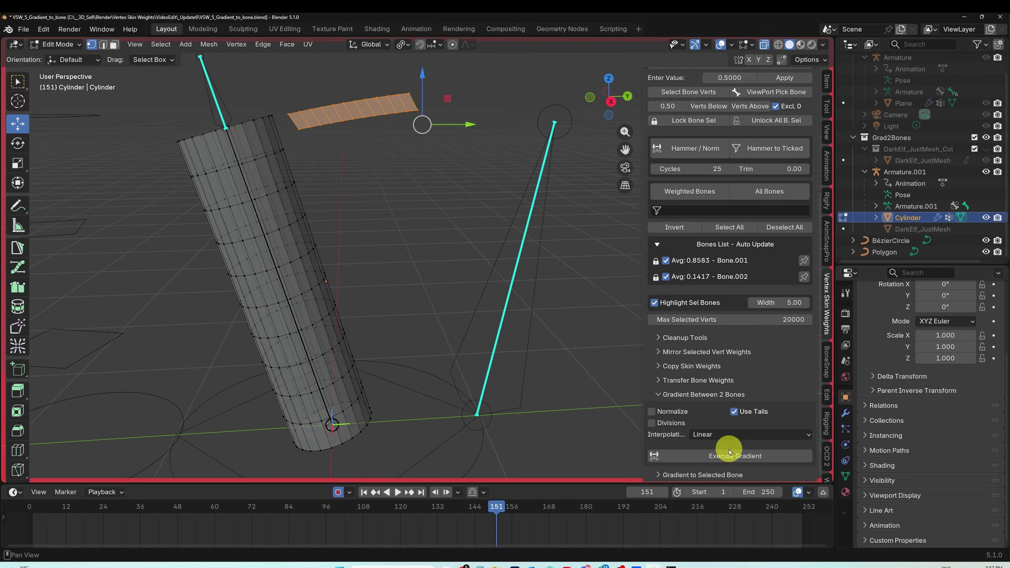
left_click(723, 457)
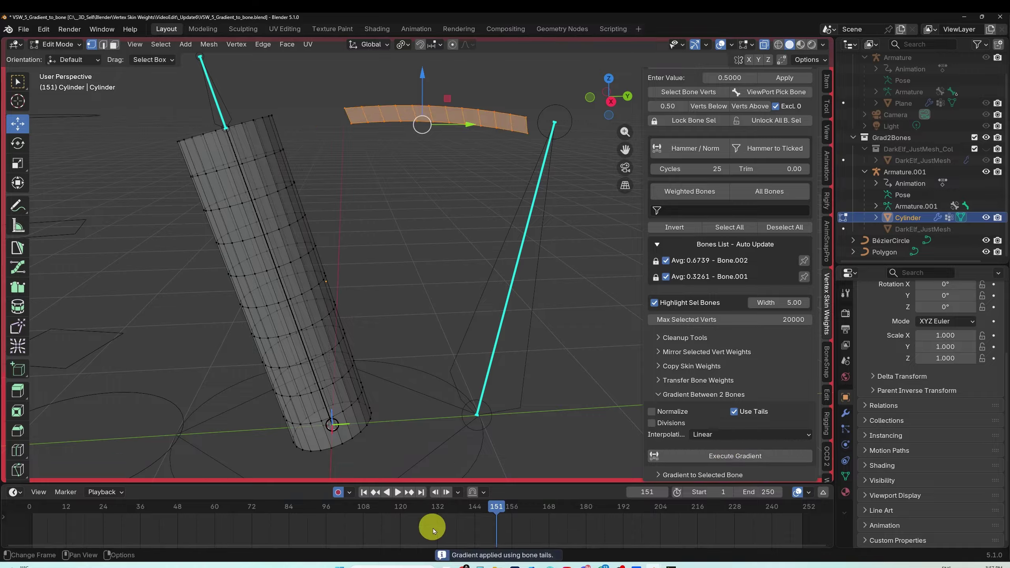
left_click_drag(493, 511, 452, 514)
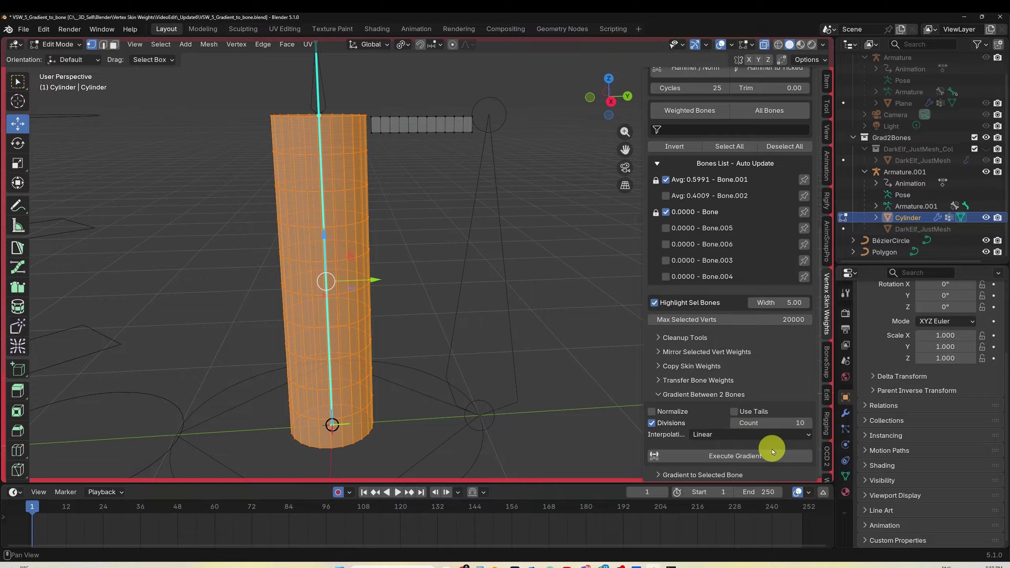
Step: Apply the linear gradient between Bone and Bone.001 to the cylinder with 10 divisions, and scrub to frame 8
left_click(736, 458)
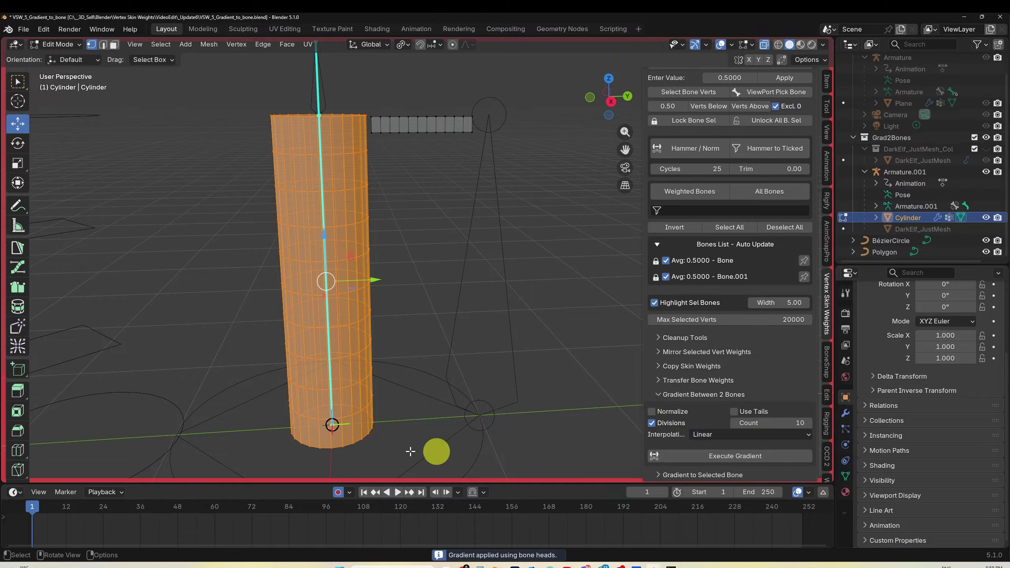
left_click(35, 509)
left_click_drag(35, 509, 54, 540)
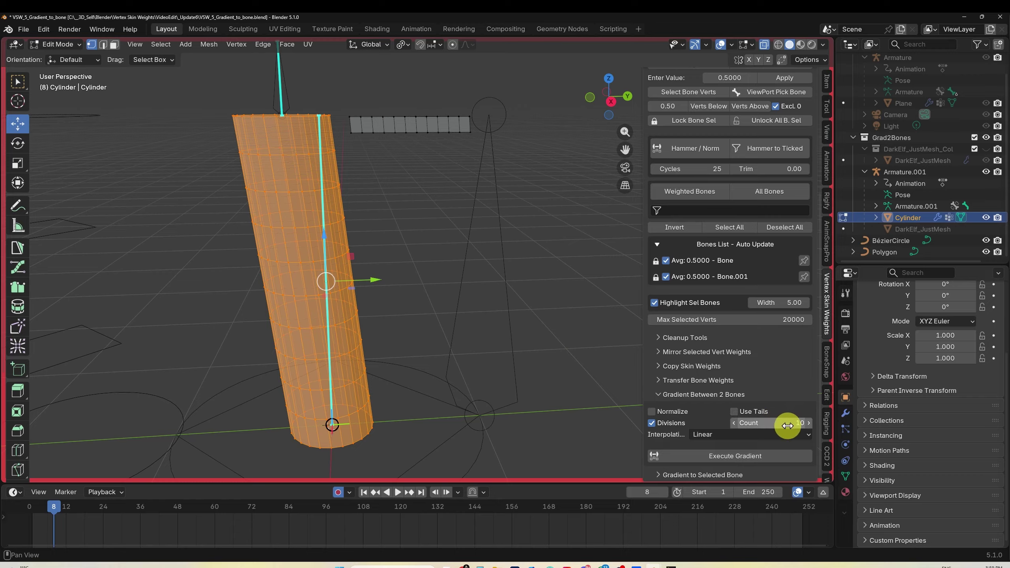
Step: Set the division count to 5, apply the gradient to all the cylinder's linked vertices and scrub to frame 21
left_click(329, 222)
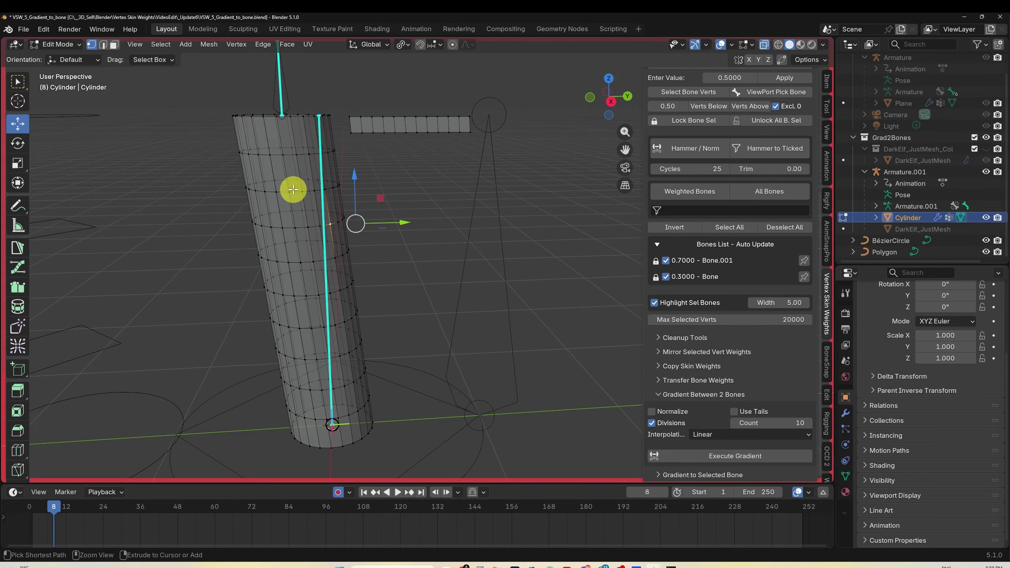
key("ctrl+l")
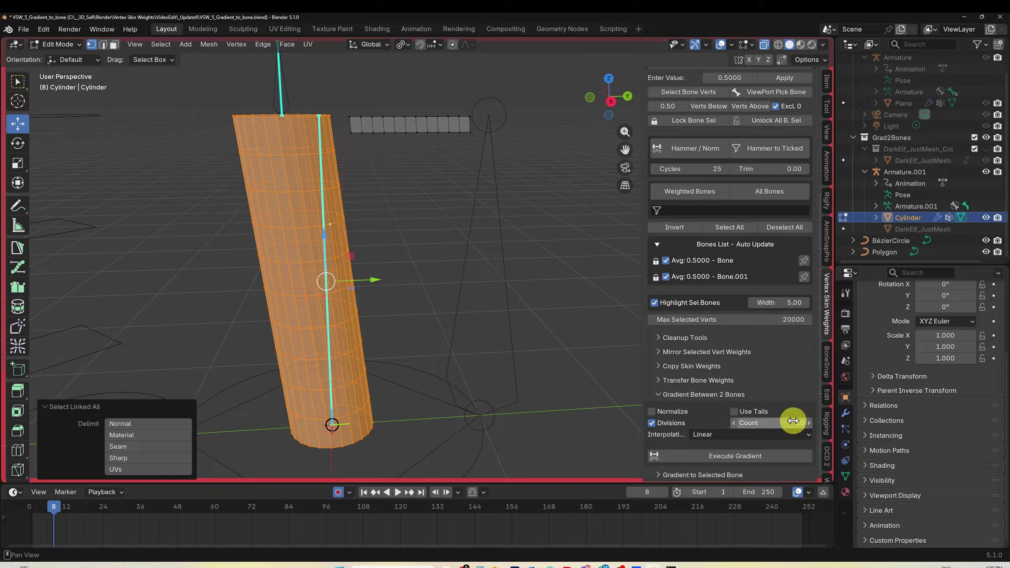
left_click(798, 425)
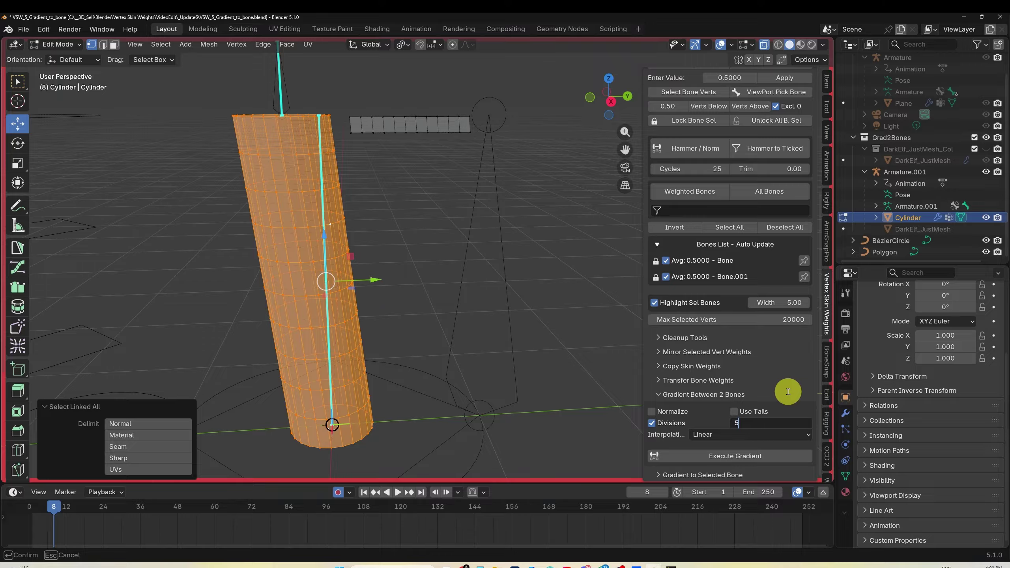
type("5")
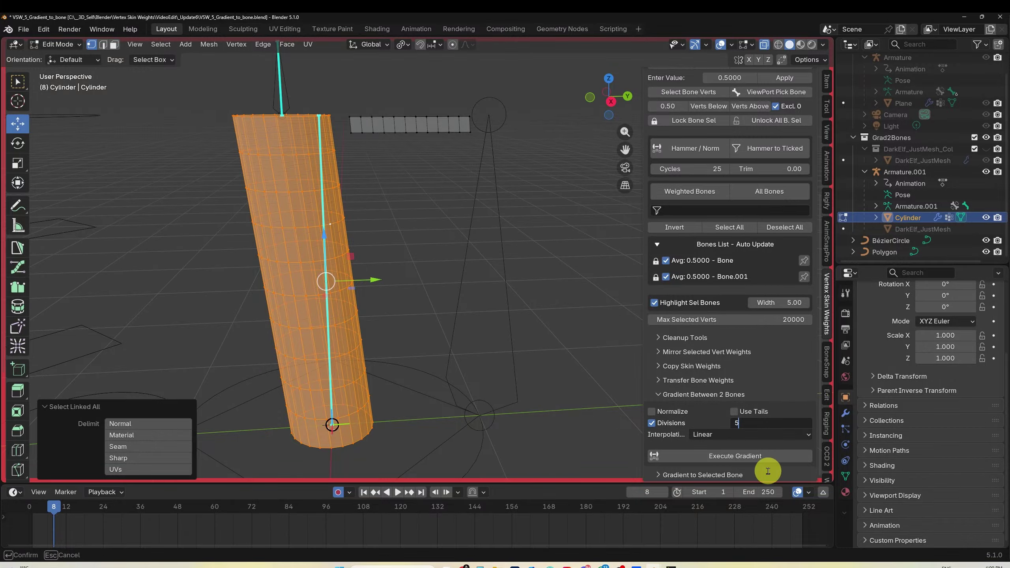
key("Return")
left_click(737, 456)
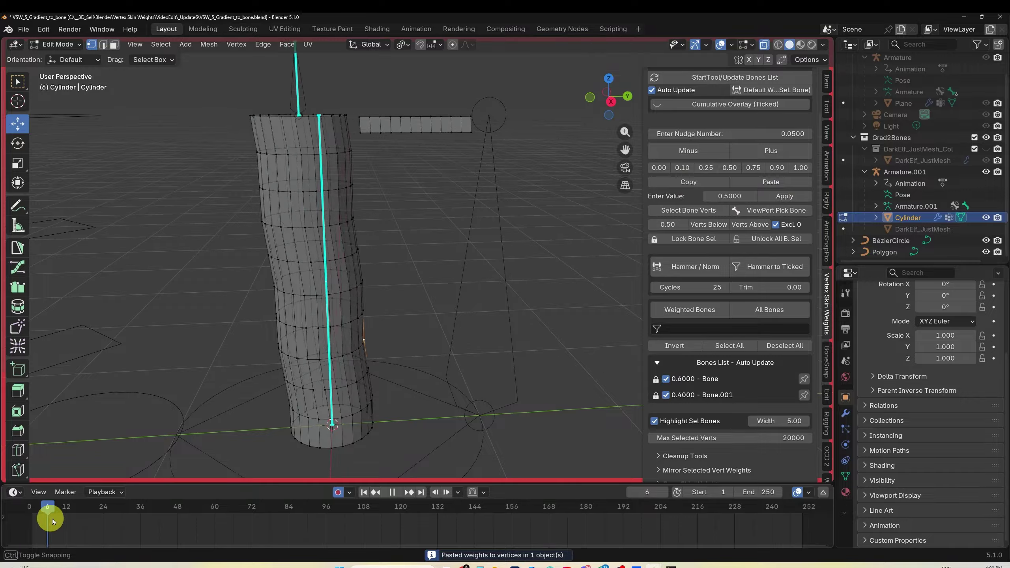
left_click_drag(148, 503, 94, 517)
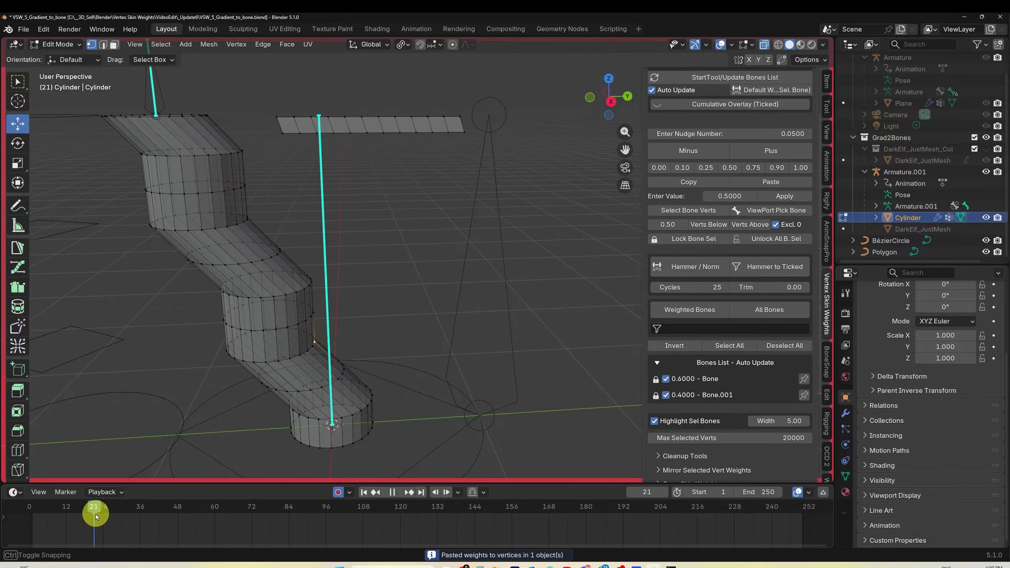
Step: Disable Divisions, select the whole cylinder, reapply the linear gradient and scrub the animation forward to check it
scroll(700, 413, "down", 6)
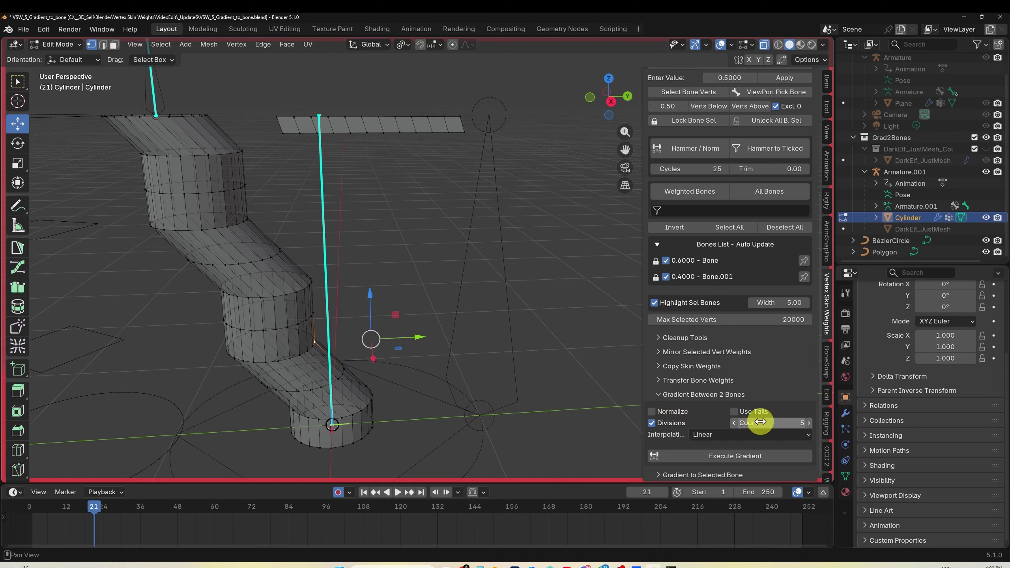
left_click(652, 423)
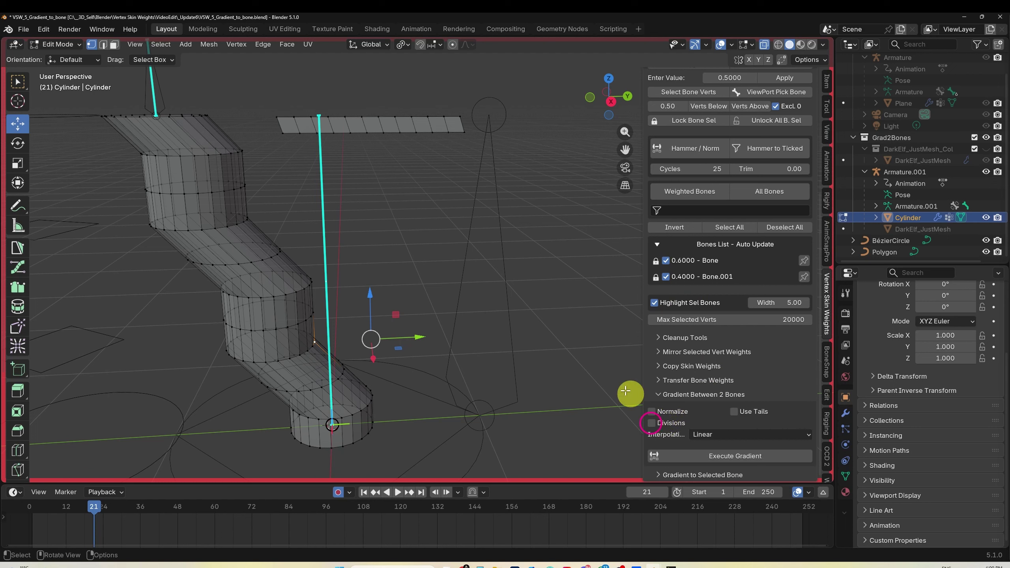
left_click(304, 288)
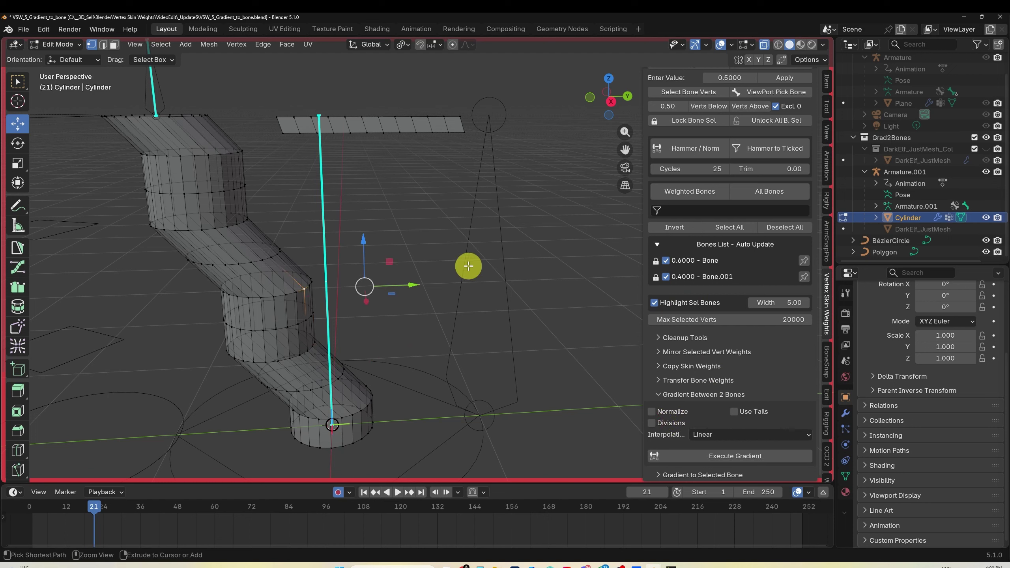
key("ctrl+l")
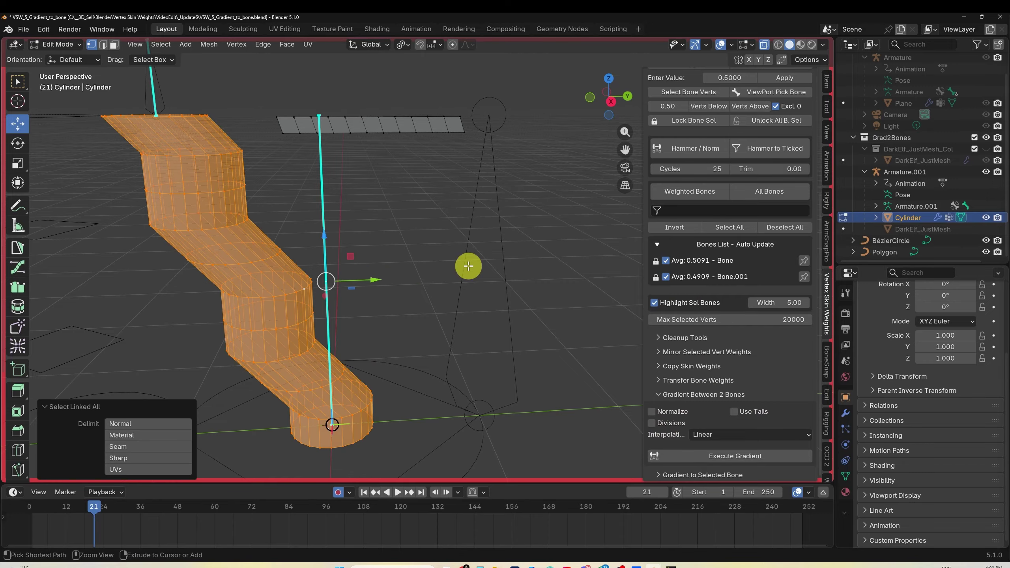
left_click(742, 453)
left_click_drag(103, 506, 208, 511)
Step: Activate the Move tool, pull the plane's centerPull bone upward to test its deformation and undo the move
mouse_move(621, 565)
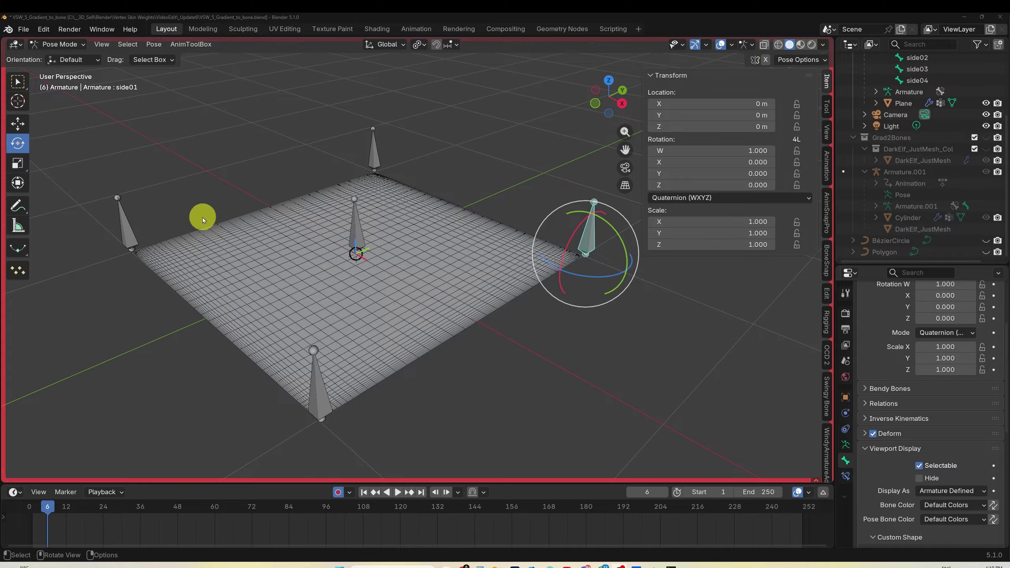
left_click(17, 125)
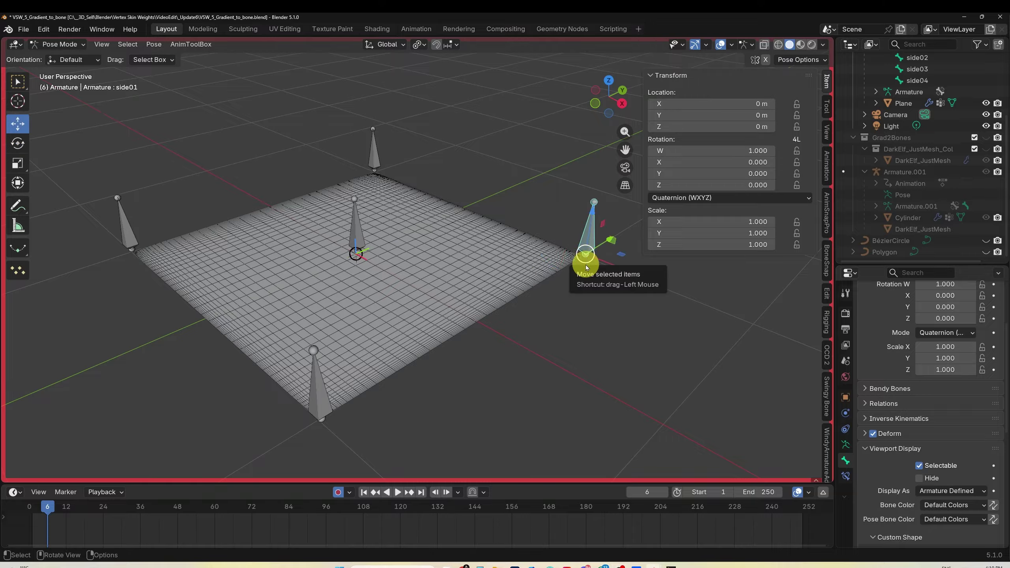
left_click(356, 228)
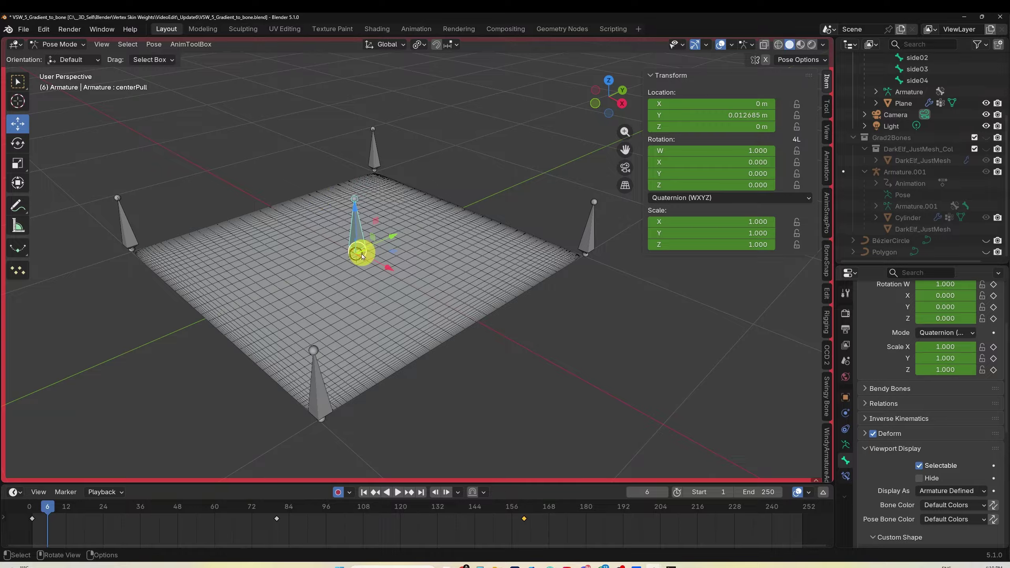
left_click_drag(357, 256, 376, 164)
key("ctrl+z")
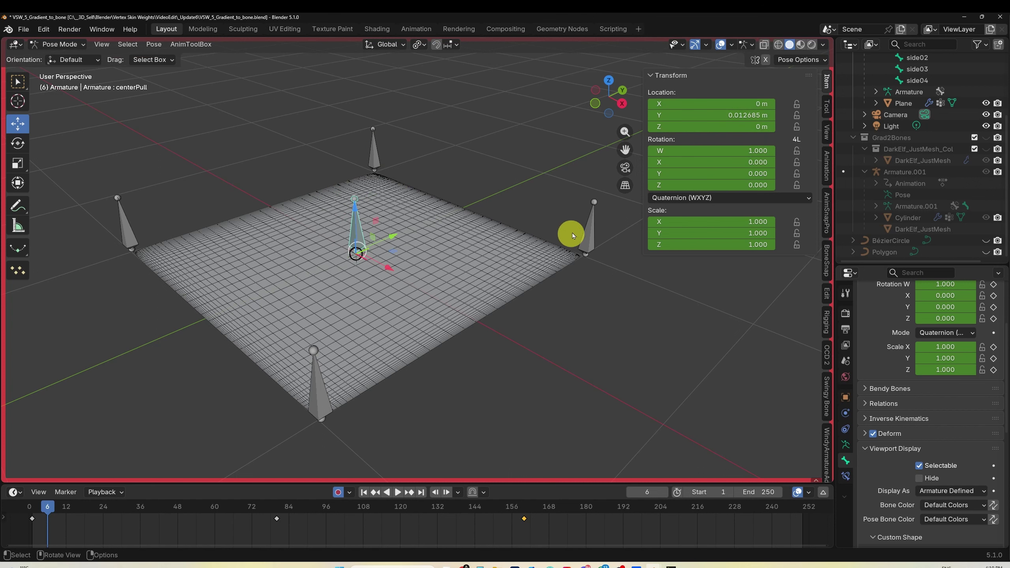
Step: Test the corner bones side01 and side03 by pulling each about 0.5 m upward and undoing each move
left_click(582, 232)
left_click_drag(585, 254, 563, 169)
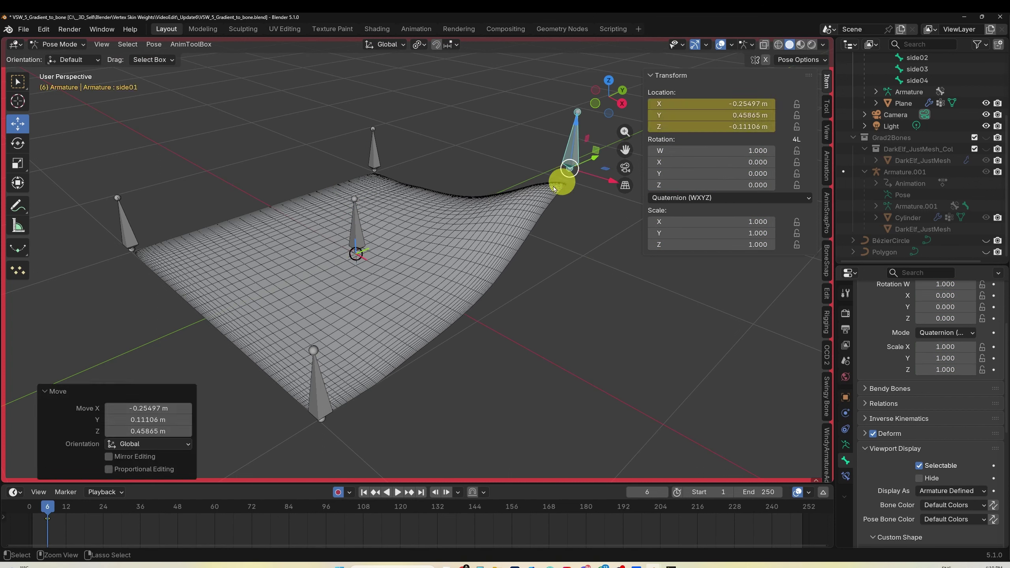
key("ctrl+z")
left_click(379, 160)
left_click_drag(375, 172, 388, 97)
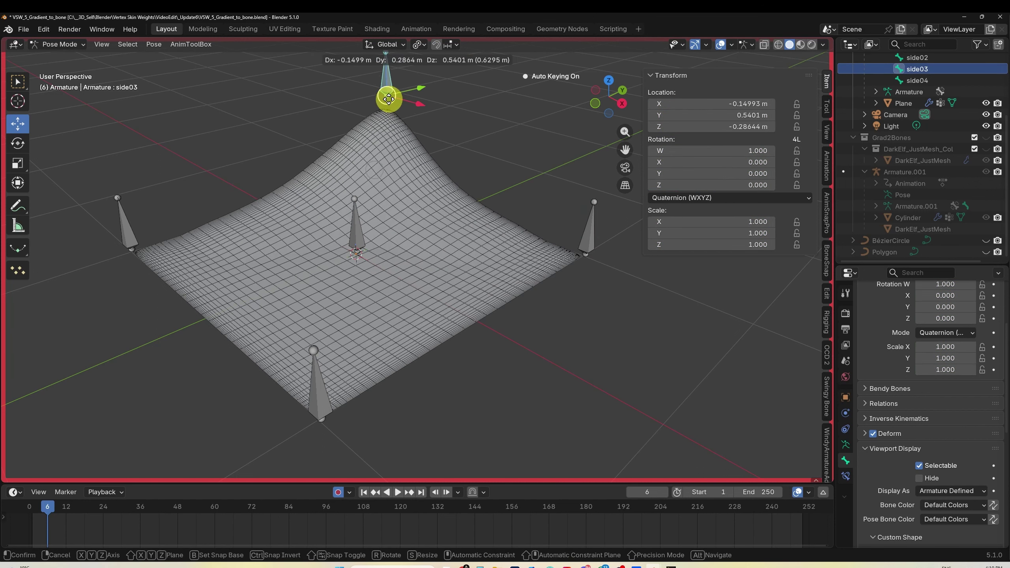
key("ctrl+z")
Step: Test the corner bones side04 and side02 by pulling each about 0.5 m upward and undoing each move
left_click(130, 225)
left_click_drag(135, 243, 124, 162)
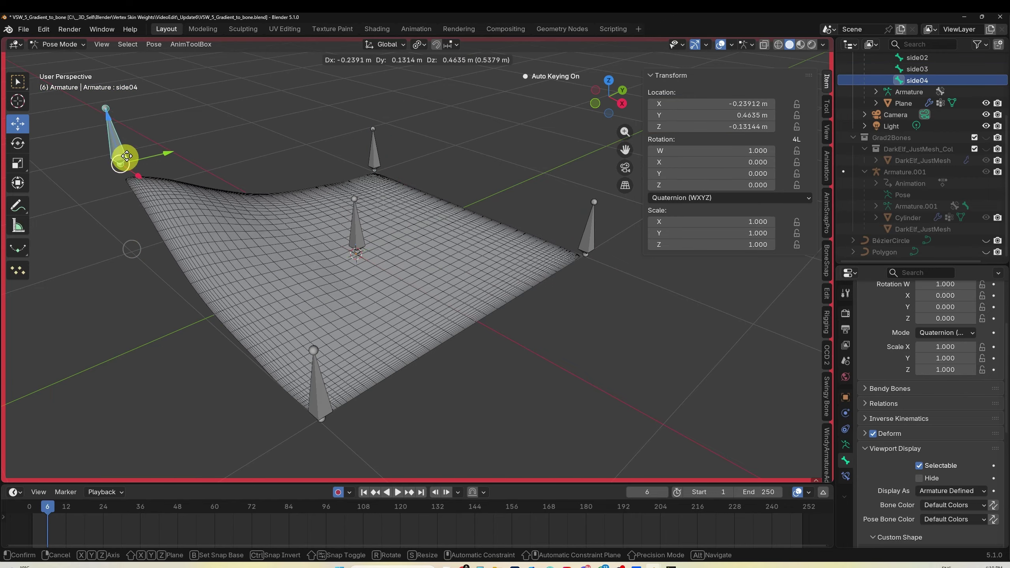
key("ctrl+z")
left_click(323, 396)
left_click_drag(322, 412, 322, 287)
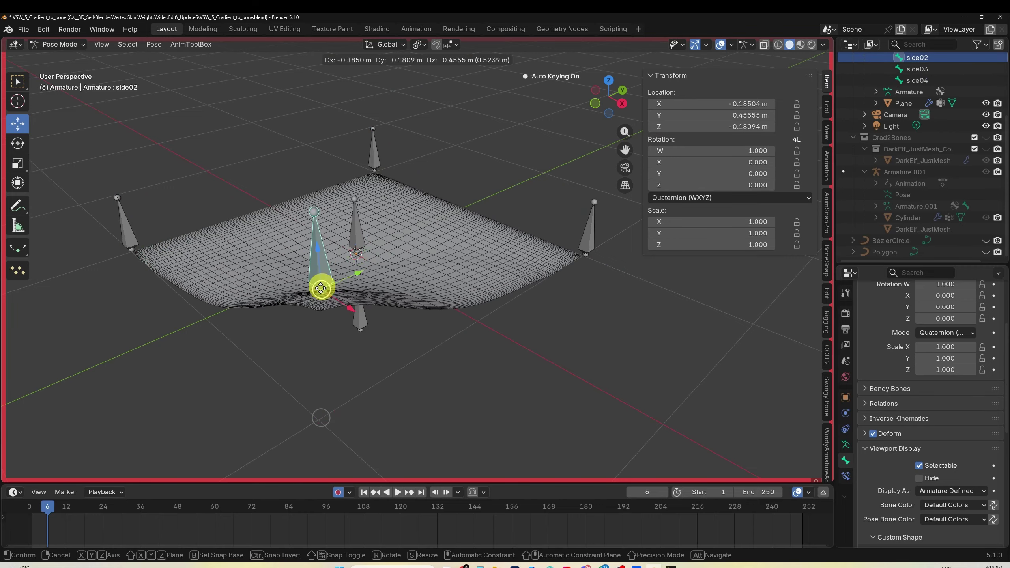
key("ctrl+z")
Step: Test the plane's centerPull bone again by pulling it upward and undoing the move
left_click(361, 238)
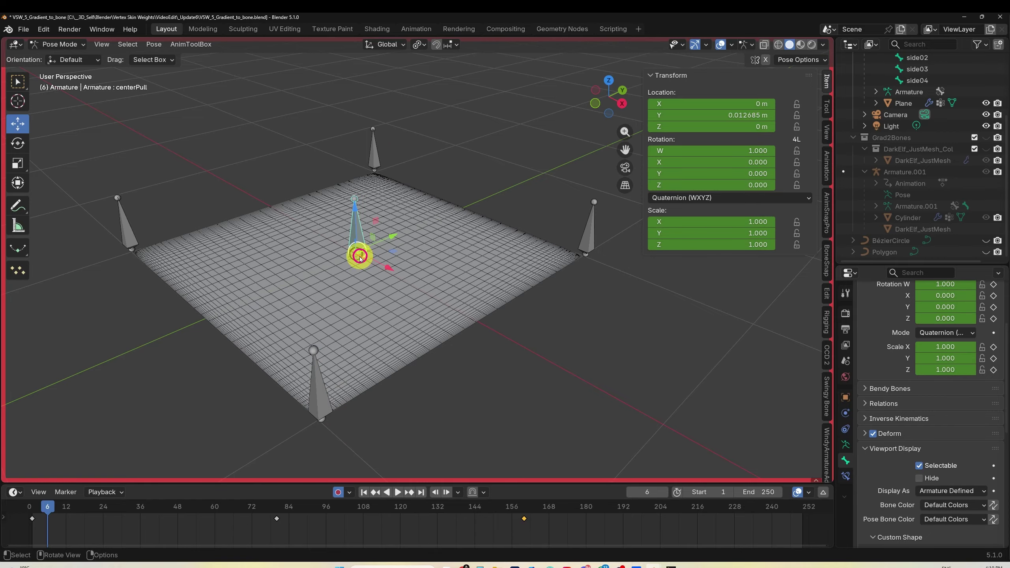
left_click_drag(360, 258, 361, 203)
key("ctrl+z")
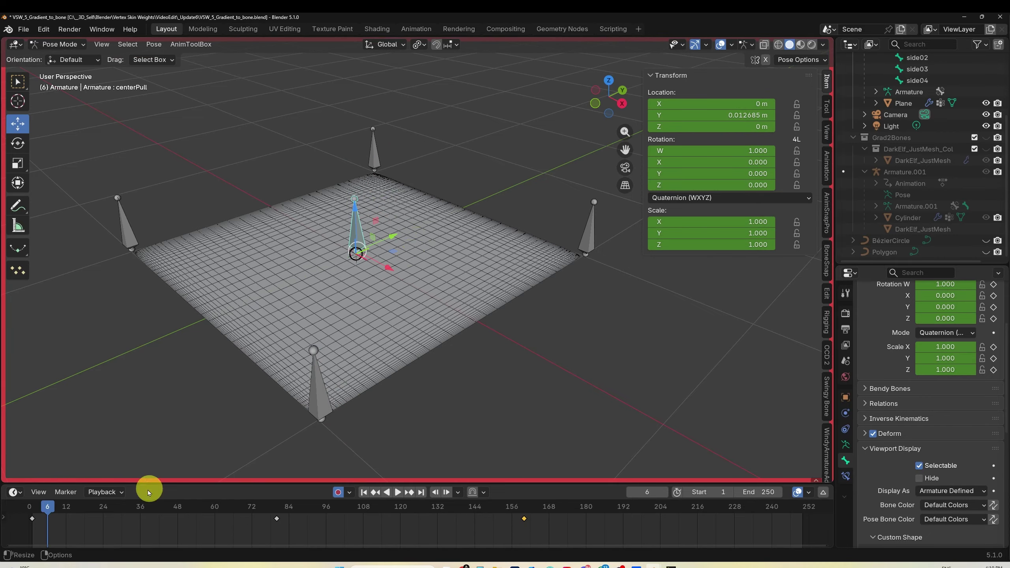
Step: Scrub the animation to frame 116, leave Pose Mode and open the plane in Edit Mode
left_click_drag(47, 515, 388, 466)
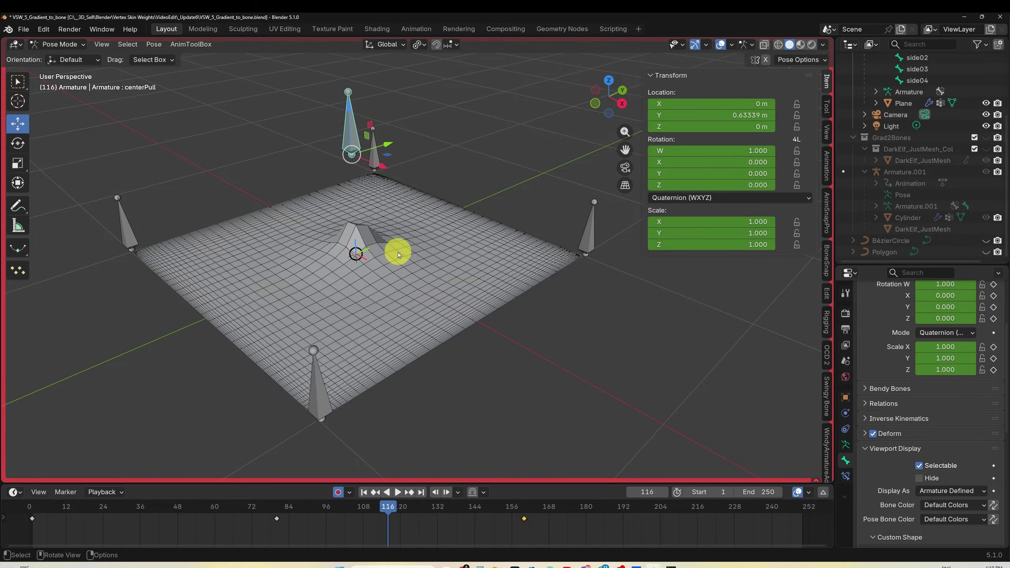
key("ctrl+Tab")
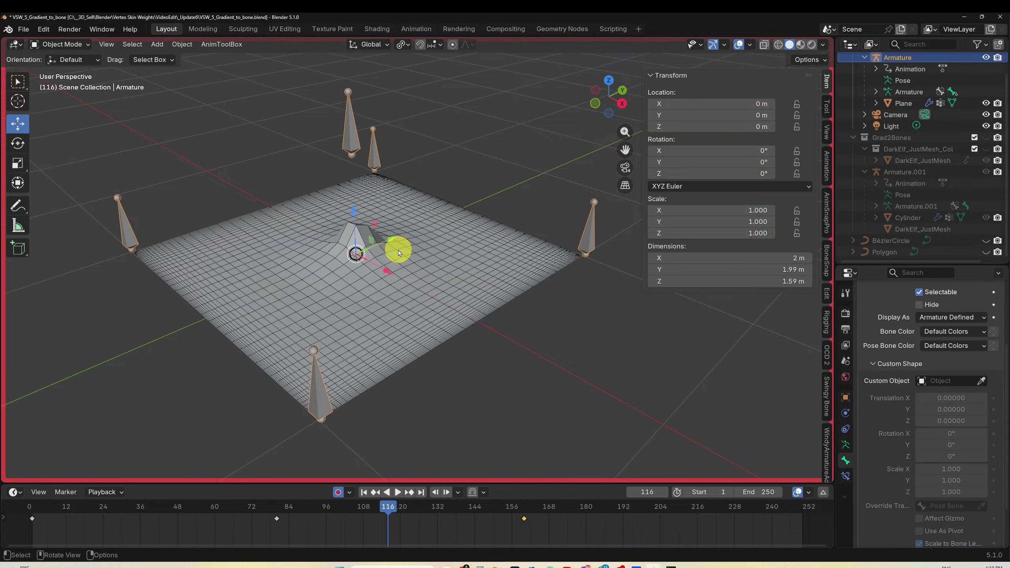
left_click(396, 249)
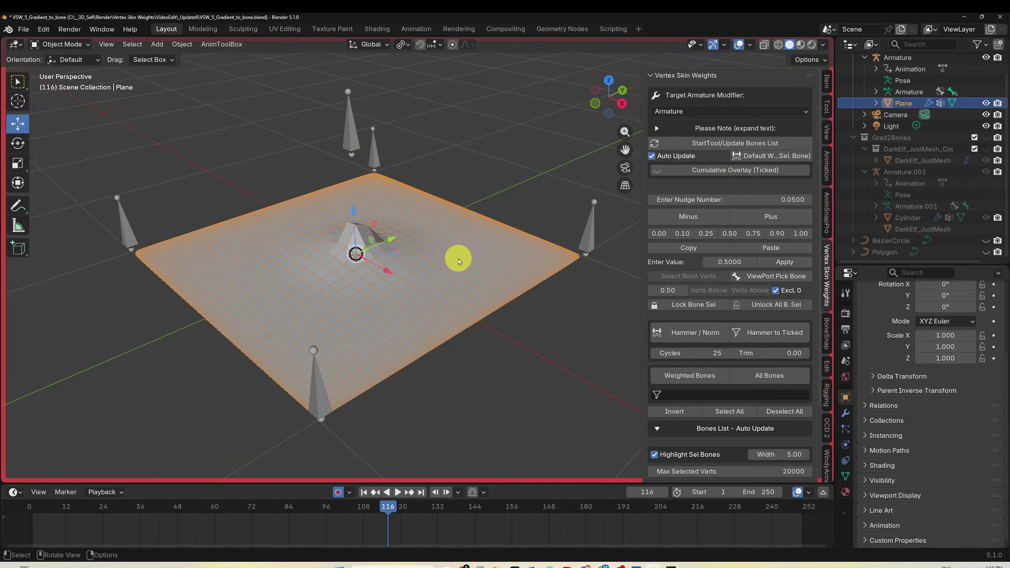
key("Tab")
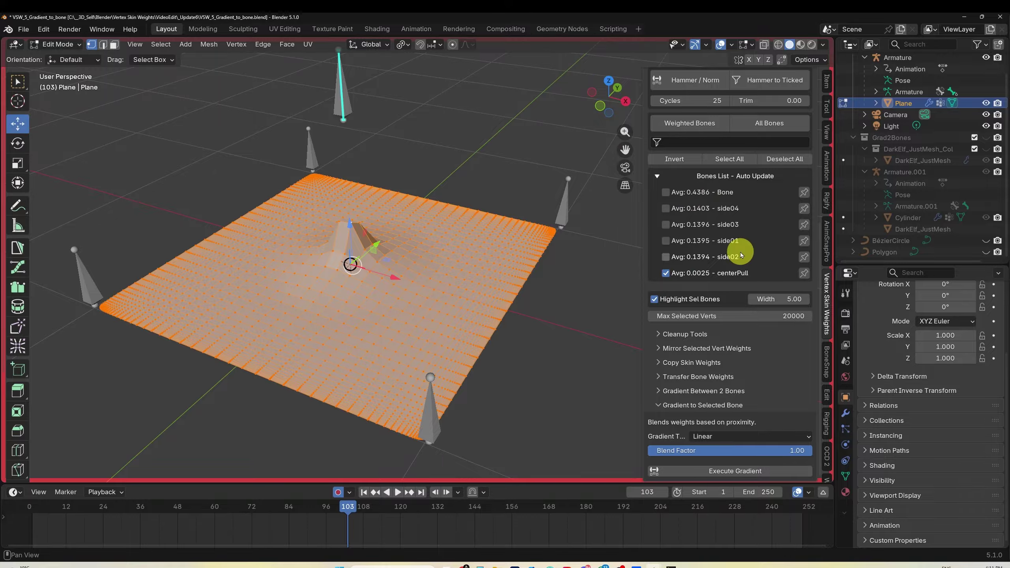
middle_click_drag(411, 195, 357, 218)
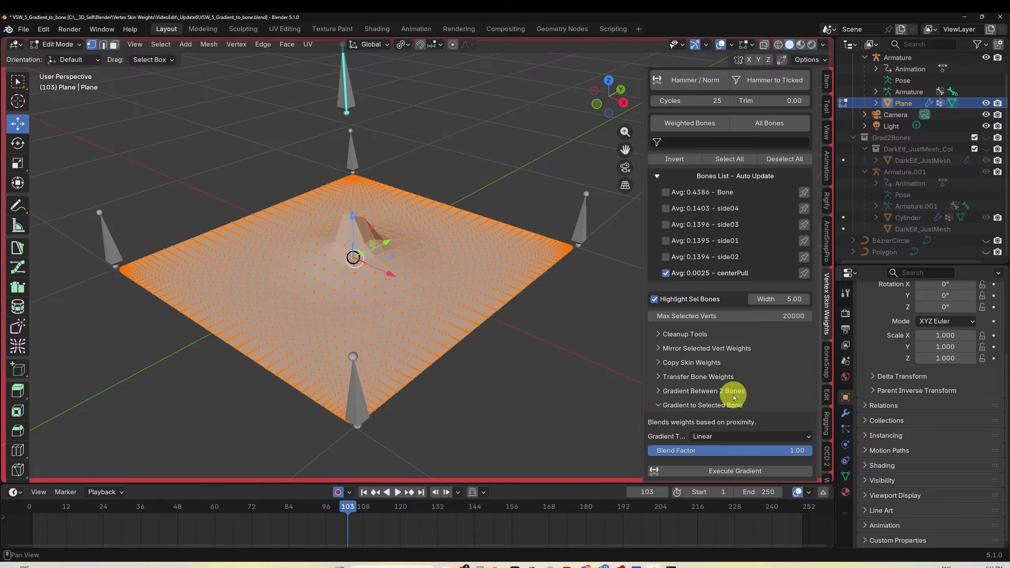
Step: Apply the Linear gradient to the centerPull bone on all the plane's vertices with Blend Factor 1.00 and inspect the shape
left_click(730, 473)
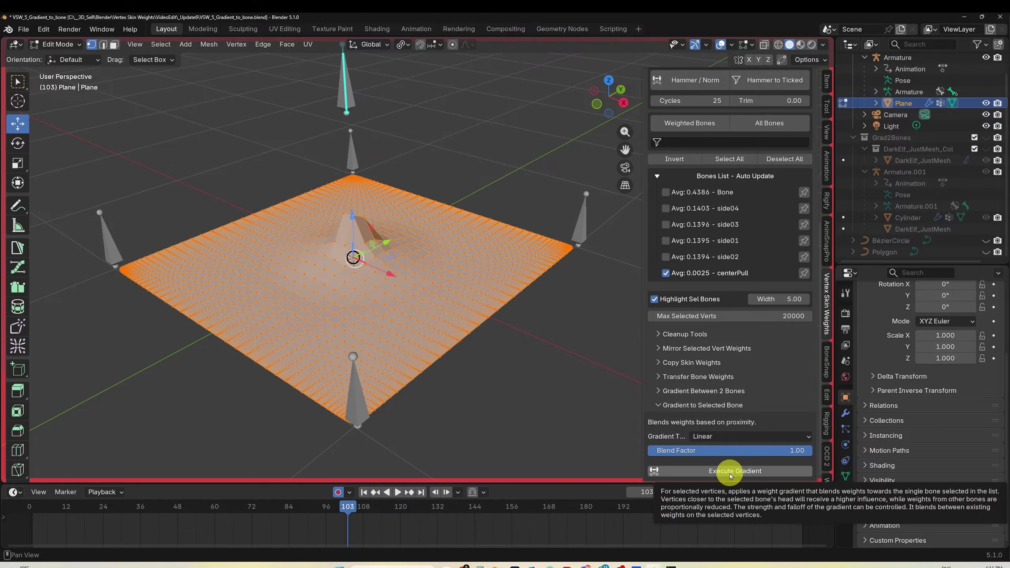
middle_click_drag(460, 202, 383, 165)
middle_click_drag(399, 104, 425, 217)
middle_click_drag(520, 153, 417, 183)
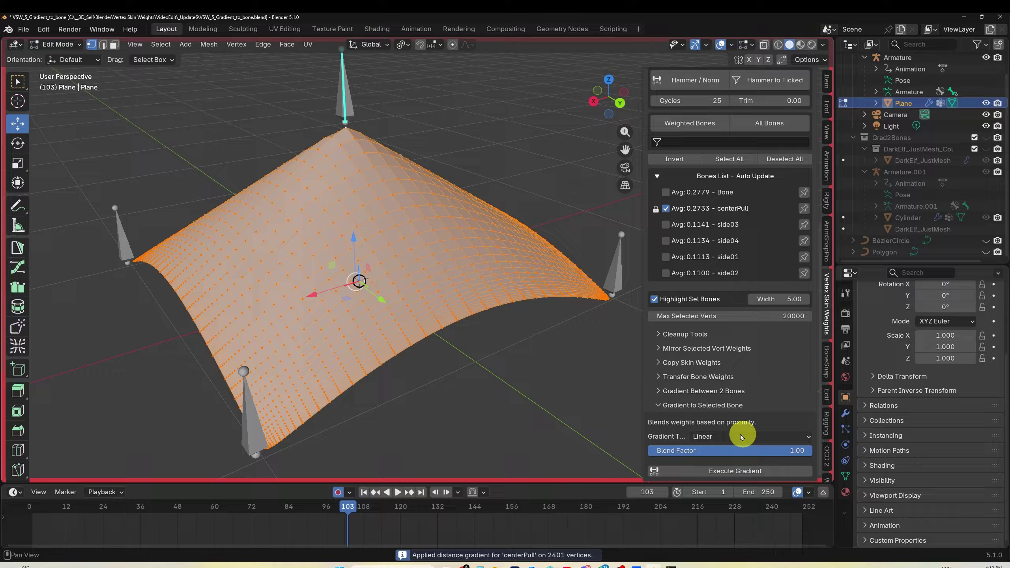
Step: Reapply the centerPull gradient on the whole plane first with Ease In and again with Ease Out
left_click(741, 437)
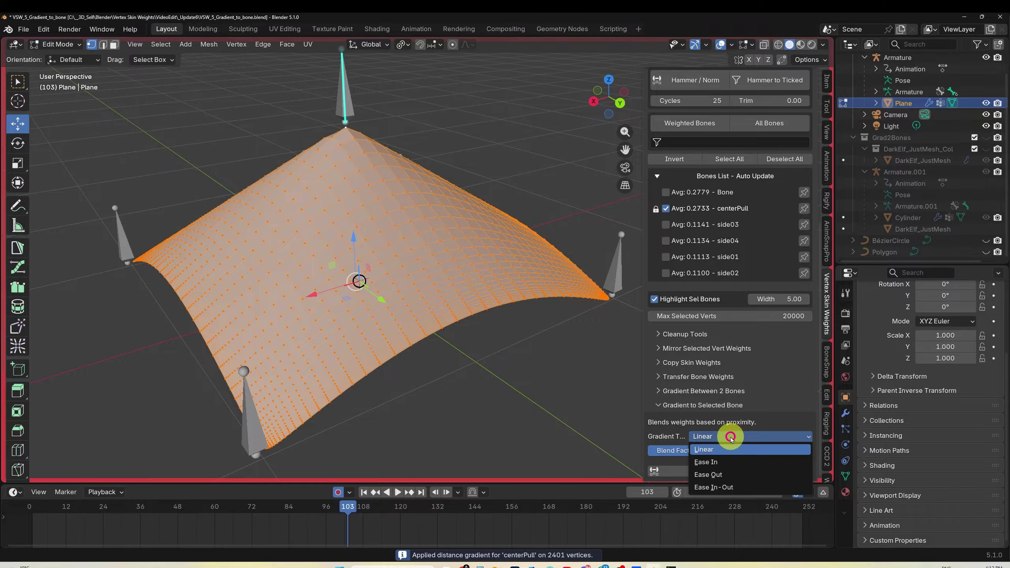
left_click(730, 461)
left_click(731, 473)
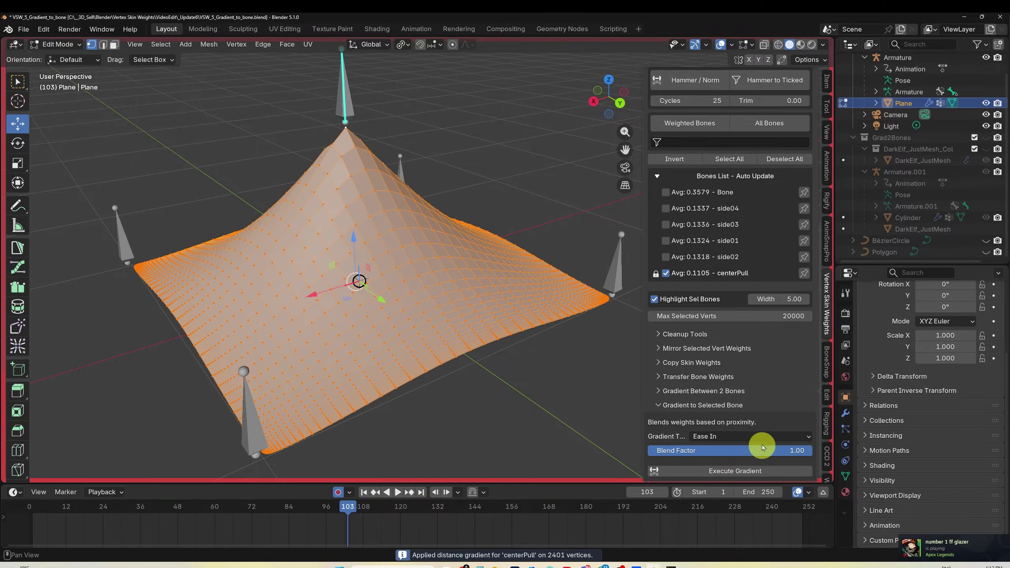
left_click(717, 437)
left_click(724, 475)
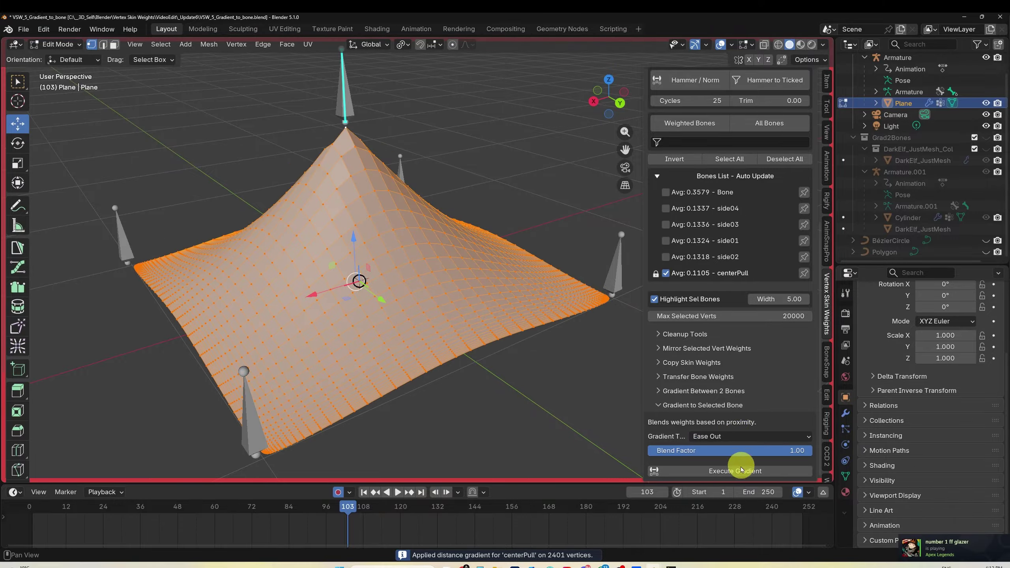
left_click(727, 474)
Step: Set the gradient type to Ease In-Out, apply it to the whole plane and inspect the resulting shape
left_click(734, 441)
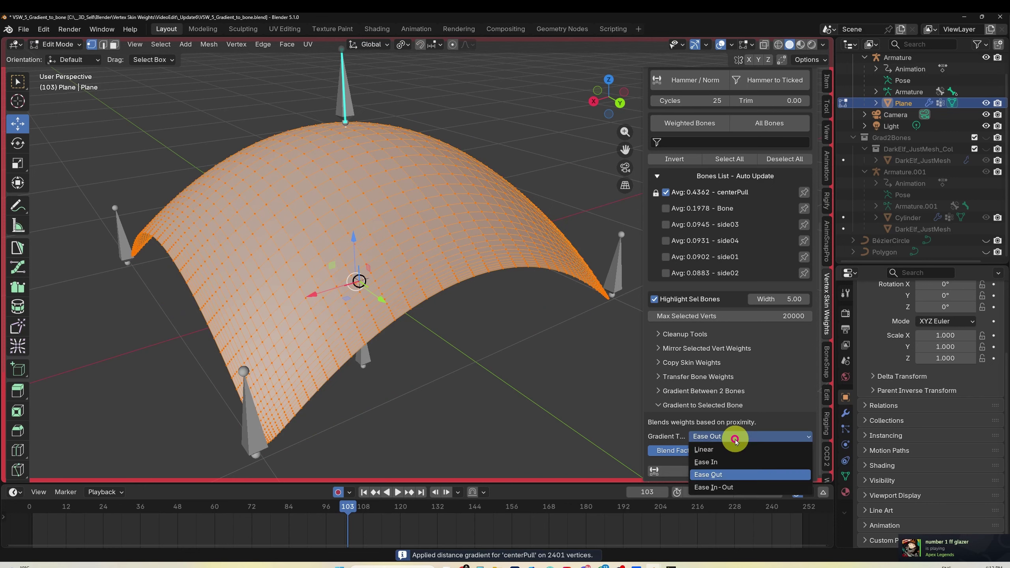
left_click(726, 476)
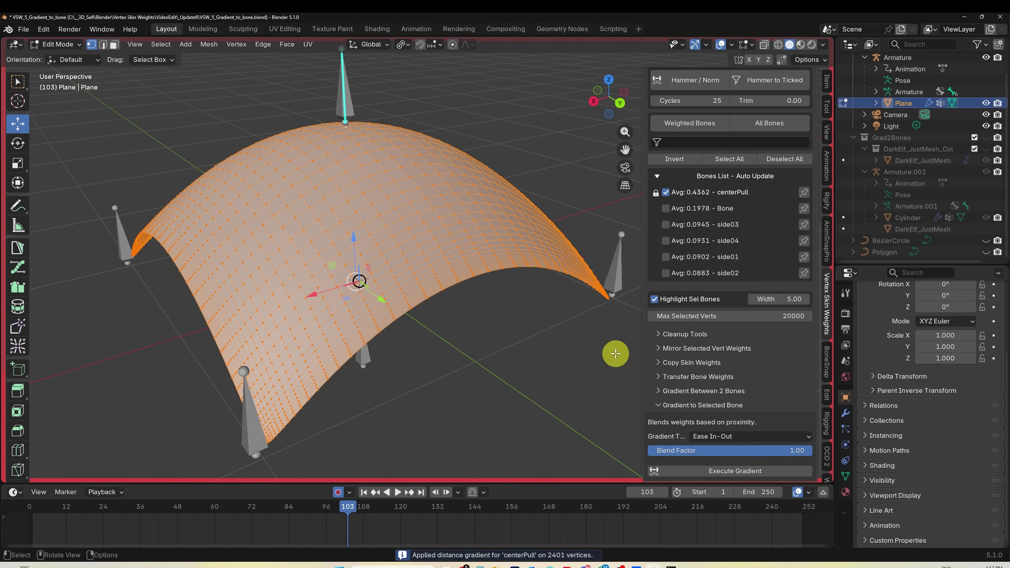
left_click(717, 471)
middle_click_drag(548, 325, 553, 291)
scroll(498, 295, "down", 3)
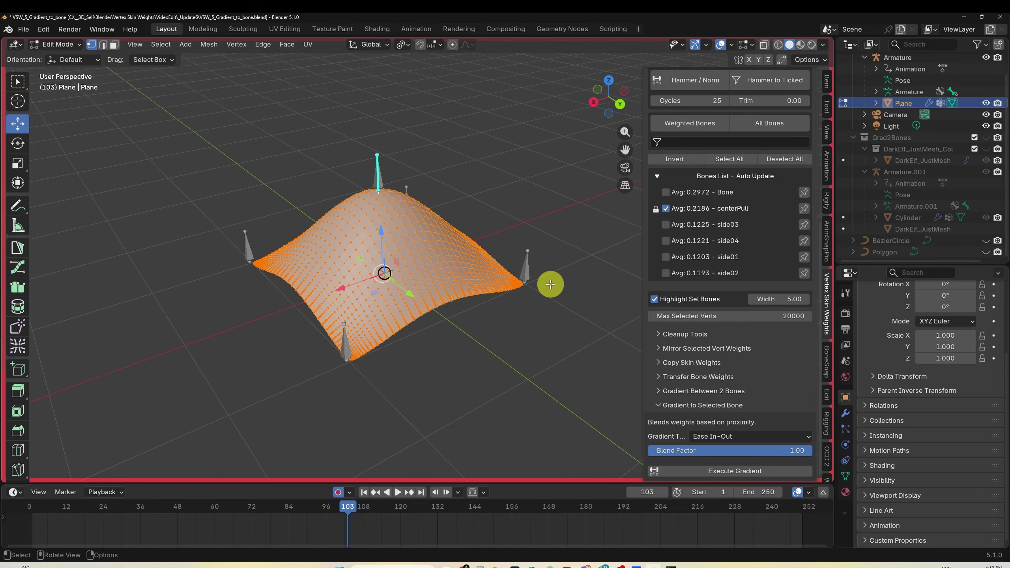
scroll(551, 284, "up", 2)
Step: Undo all the gradients applied to the plane for the centerPull bone
key("ctrl+z")
key("ctrl+z")
key("ctrl+z")
key("ctrl+z")
key("ctrl+z")
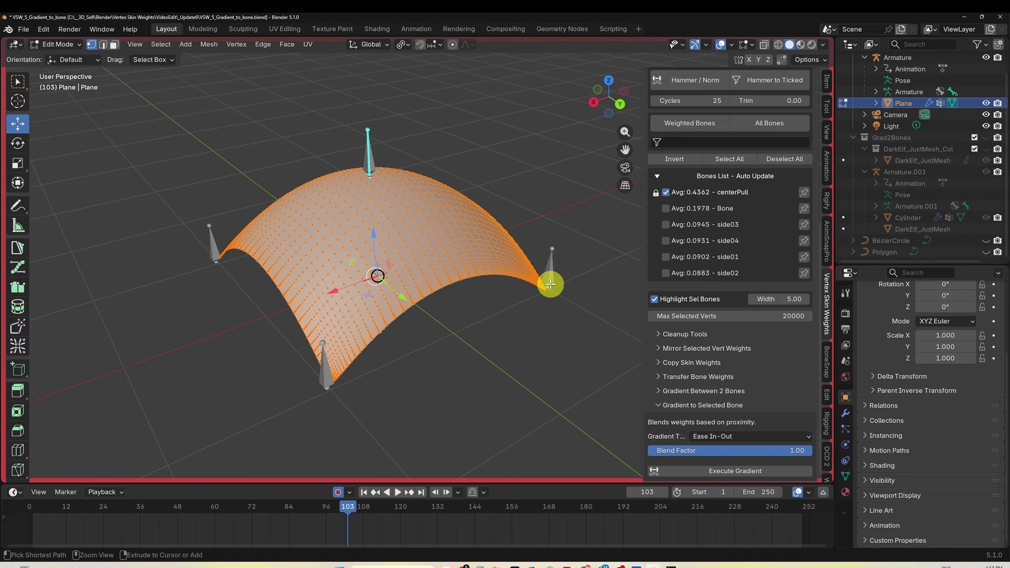
key("ctrl+z")
key("ctrl+z")
key("ctrl+z")
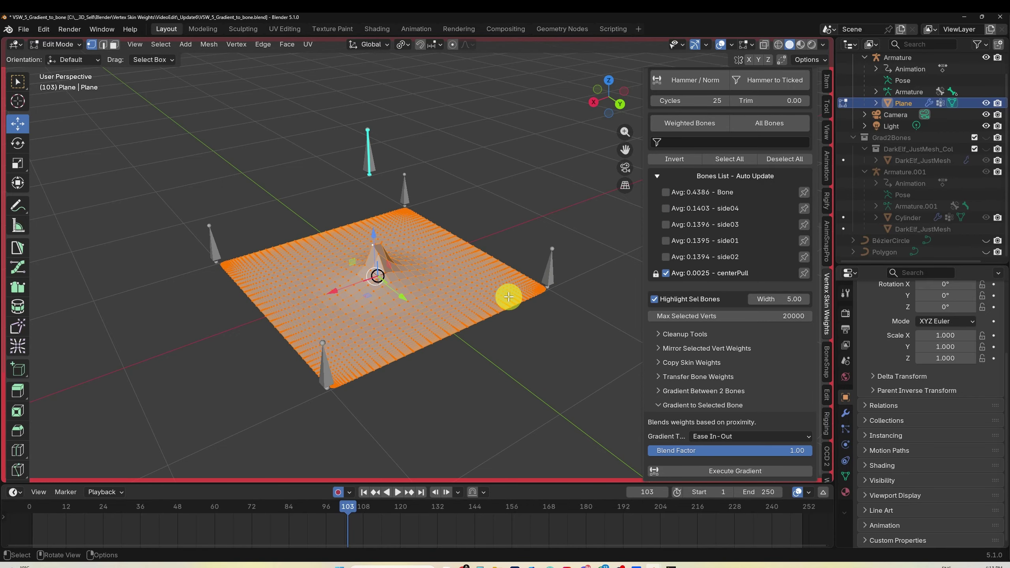
Step: Select the vertex at the plane's central peak and grow the selection into a large square patch around it
scroll(508, 297, "up", 5)
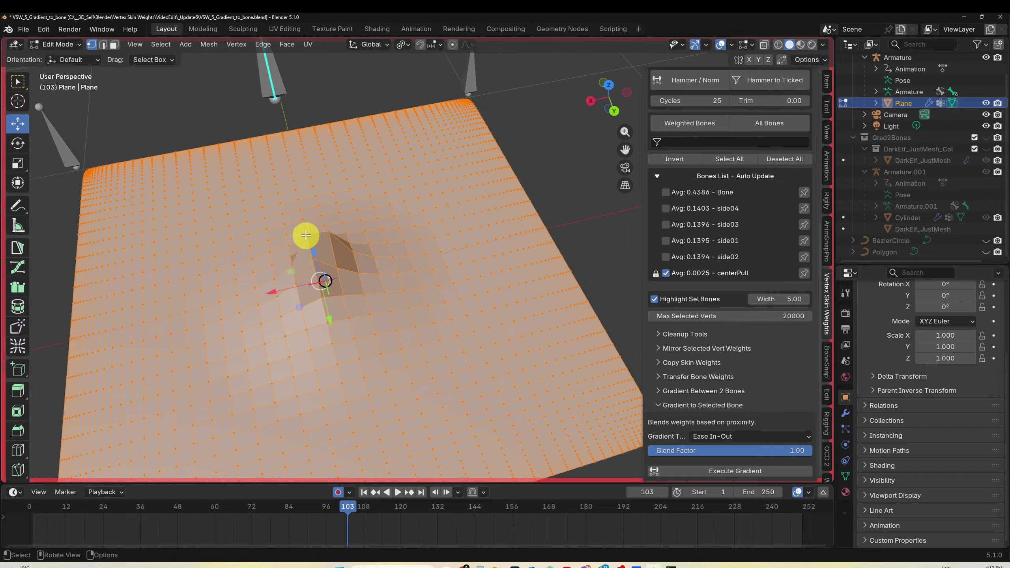
left_click(306, 235)
scroll(471, 259, "down", 4)
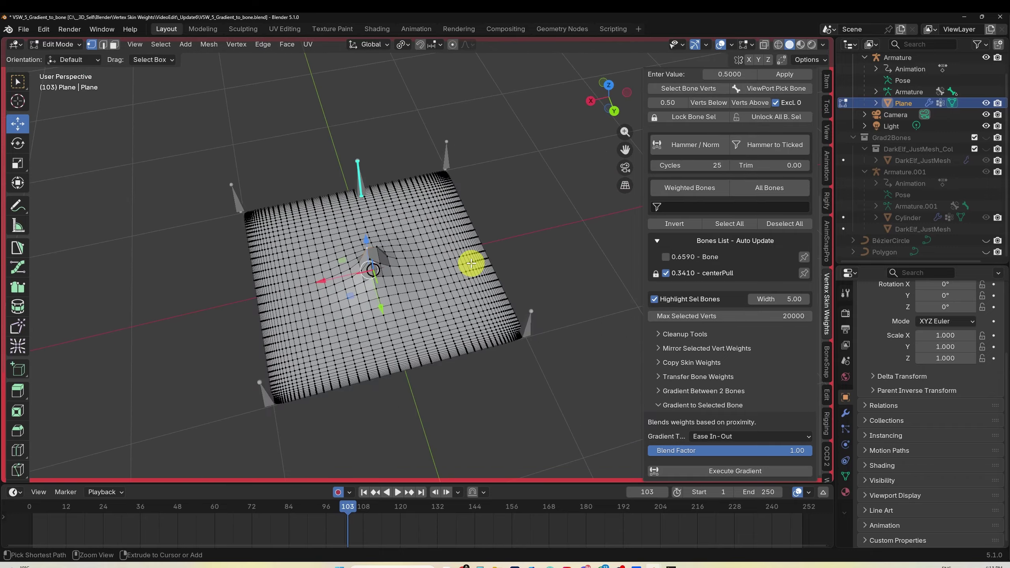
key("ctrl+KP_Add")
key("ctrl+KP_Add")
key("ctrl+KP_Add")
key("ctrl+KP_Add")
key("ctrl+KP_Add")
key("ctrl+KP_Add")
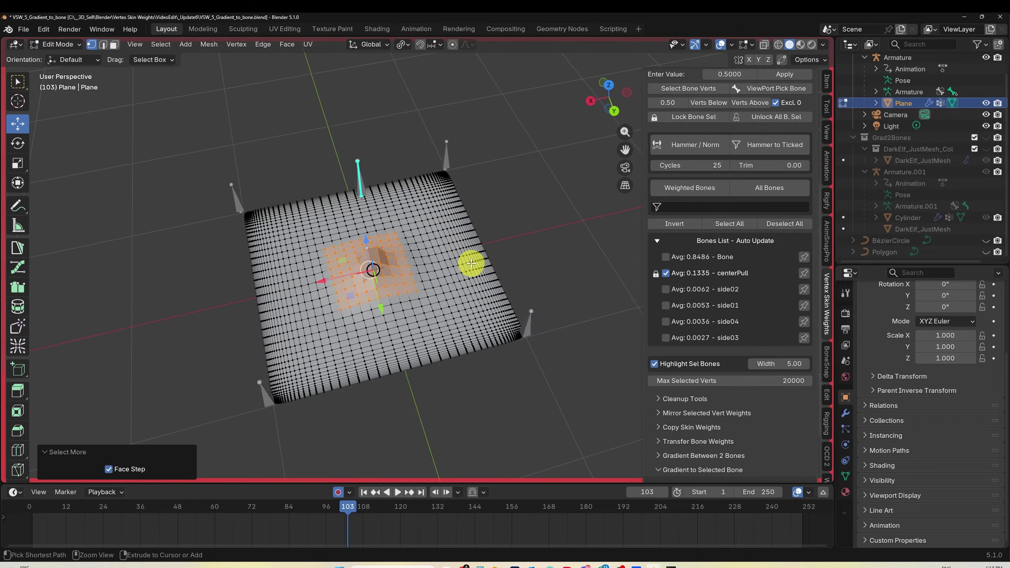
middle_click_drag(471, 263, 541, 255)
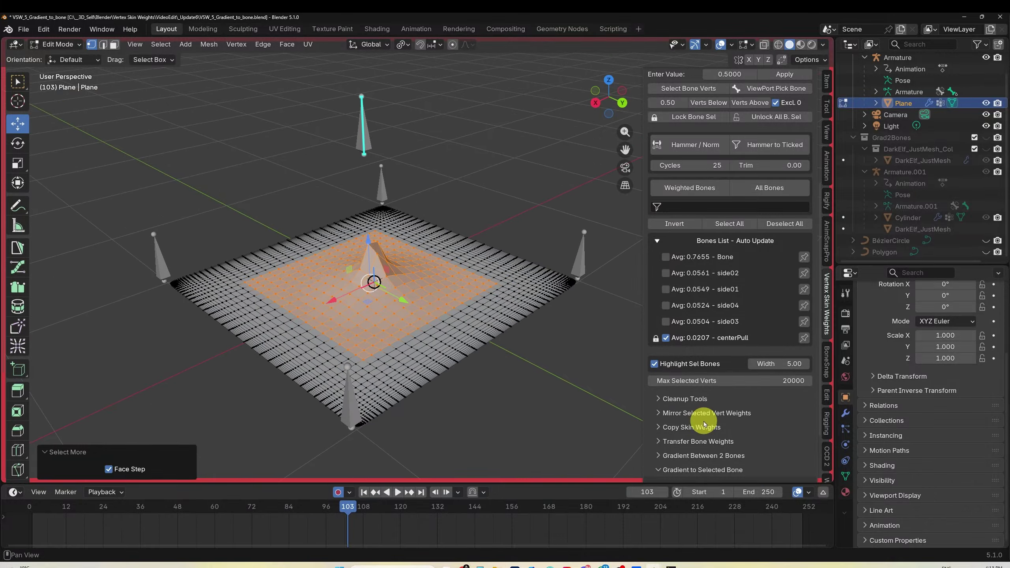
Step: Apply the Ease In-Out gradient to centerPull on the selected central patch and return to Object Mode
scroll(704, 421, "down", 4)
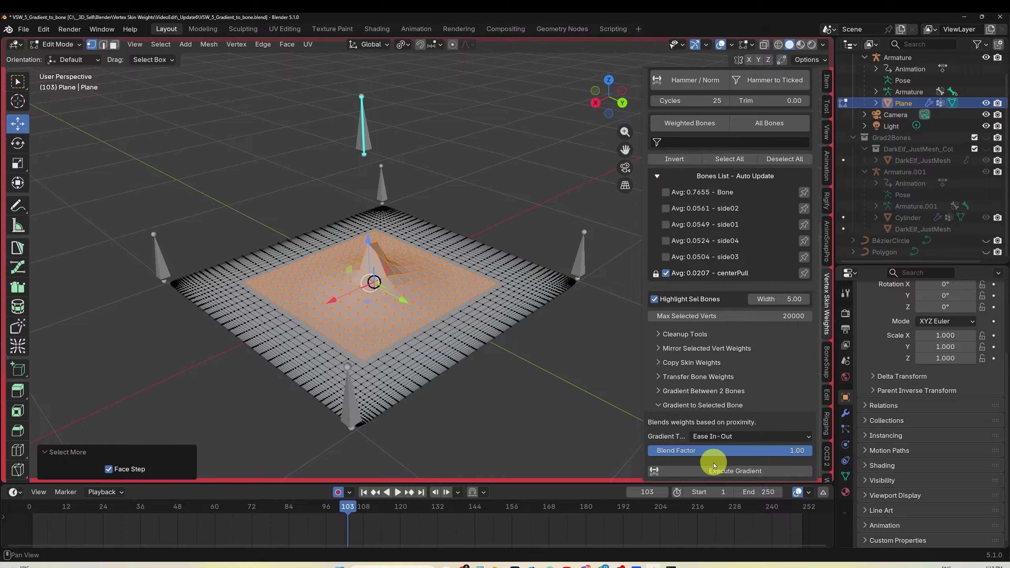
left_click(720, 436)
left_click(723, 437)
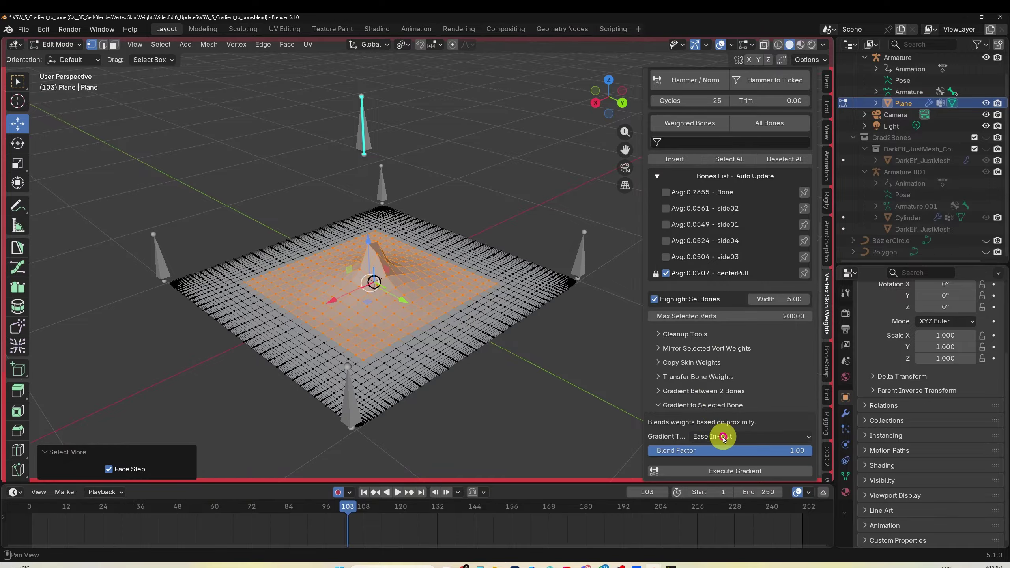
left_click(728, 471)
middle_click_drag(487, 295, 368, 333)
key("Tab")
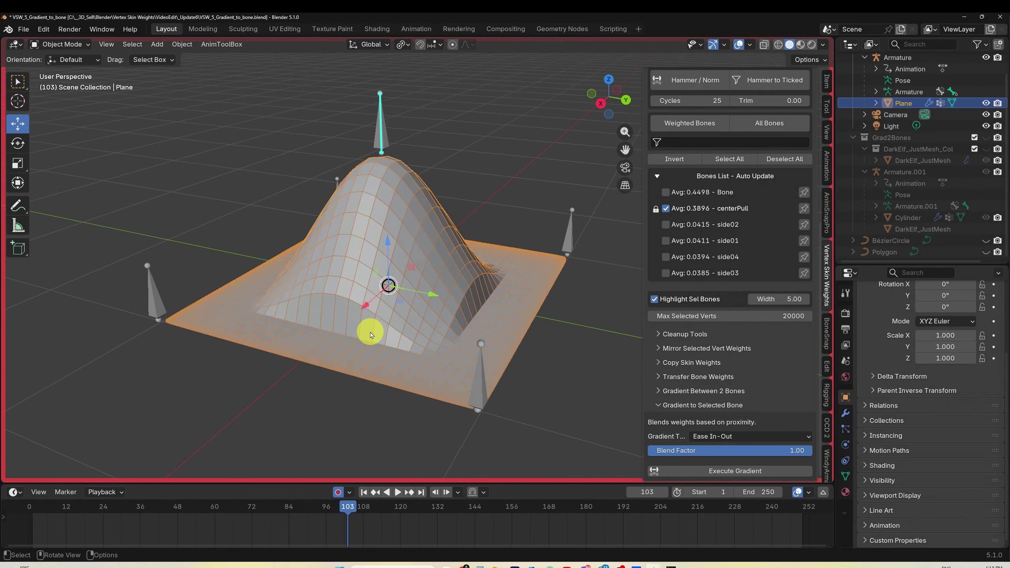
Step: Put the armature in Pose Mode and test corner bones side02 and side03 by pulling each upward and undoing the moves
left_click(154, 290)
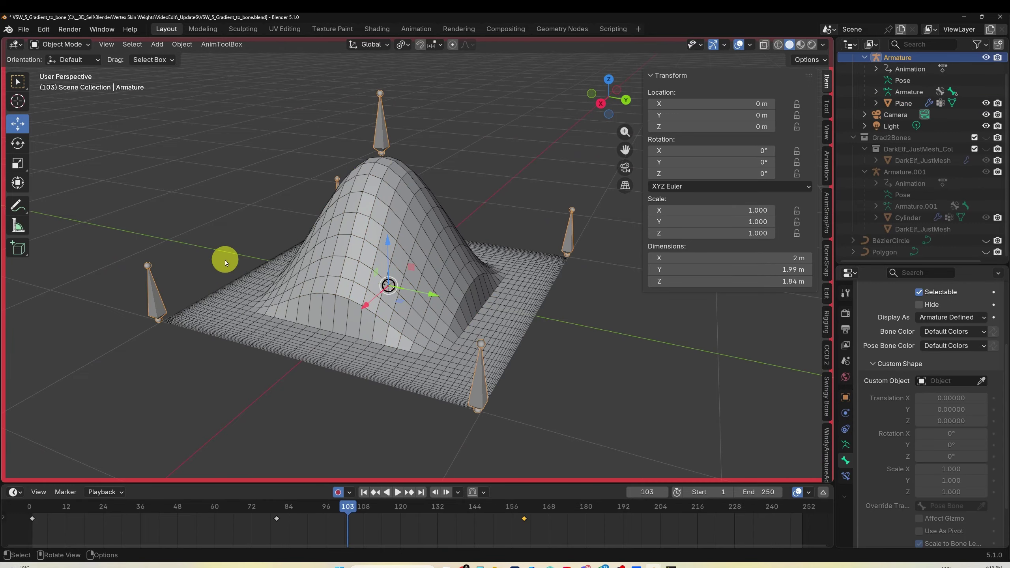
key("ctrl+Tab")
left_click(155, 298)
left_click_drag(163, 317, 220, 253)
key("ctrl+z")
middle_click_drag(382, 277, 435, 259)
left_click(405, 198)
left_click_drag(405, 199, 421, 155)
key("ctrl+z")
middle_click_drag(532, 259, 376, 243)
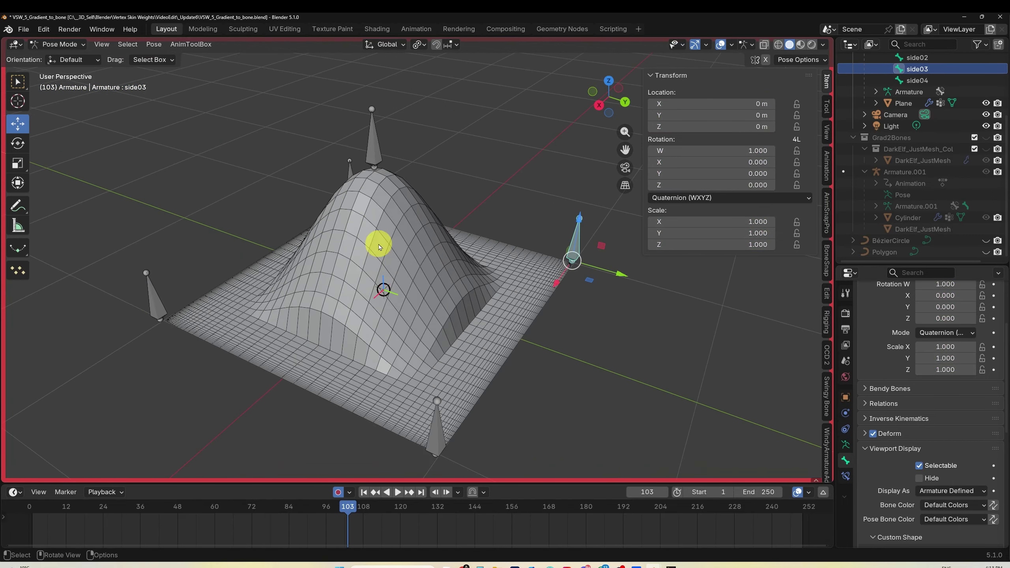
Step: Test a small centerPull move and cancel it, then pull side03 upward once more and undo that move
left_click(372, 141)
left_click_drag(383, 173, 401, 159)
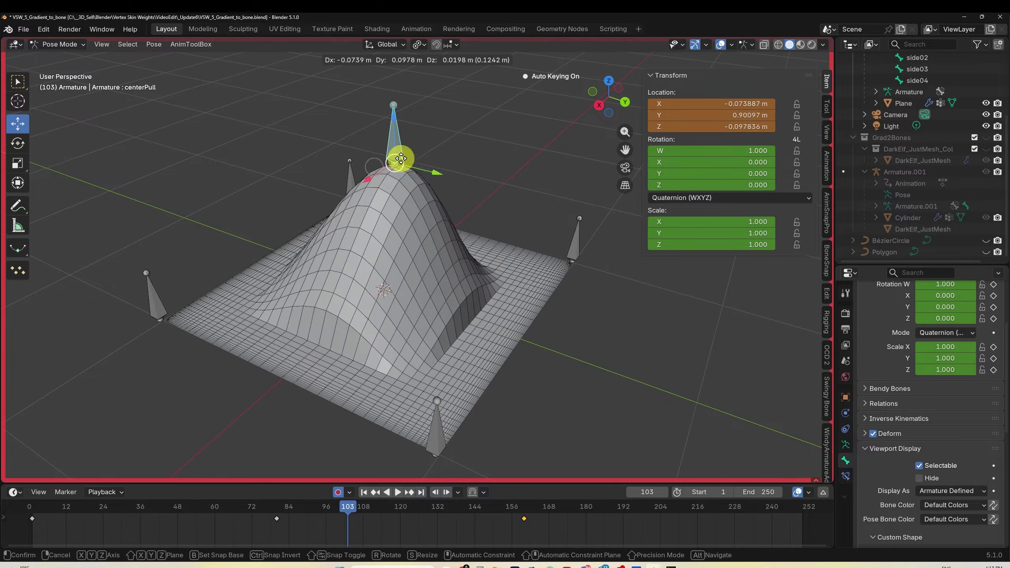
right_click(400, 158)
middle_click_drag(546, 268, 572, 259)
left_click(575, 246)
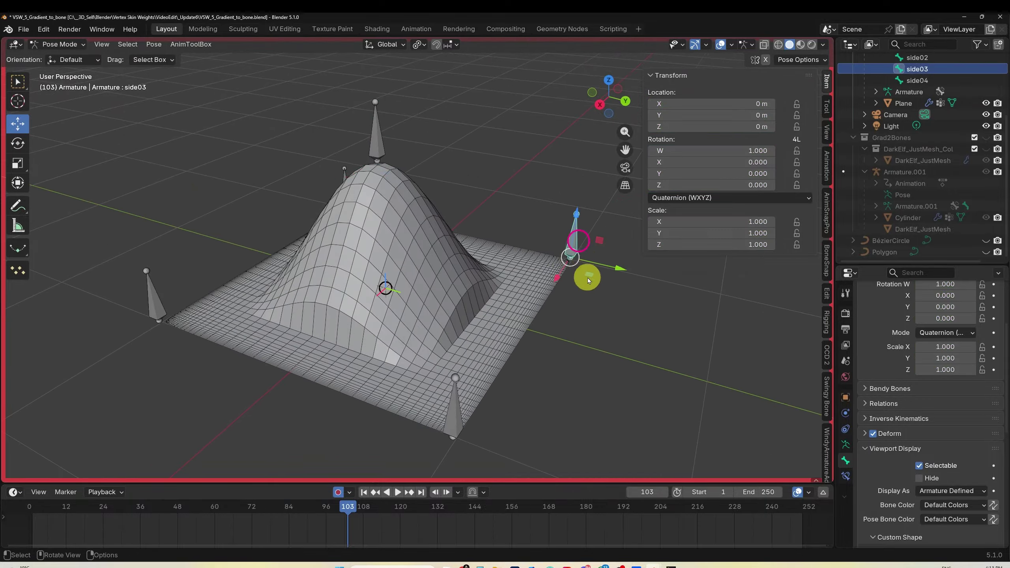
left_click_drag(572, 257, 562, 211)
key("ctrl+z")
middle_click_drag(558, 311, 593, 319)
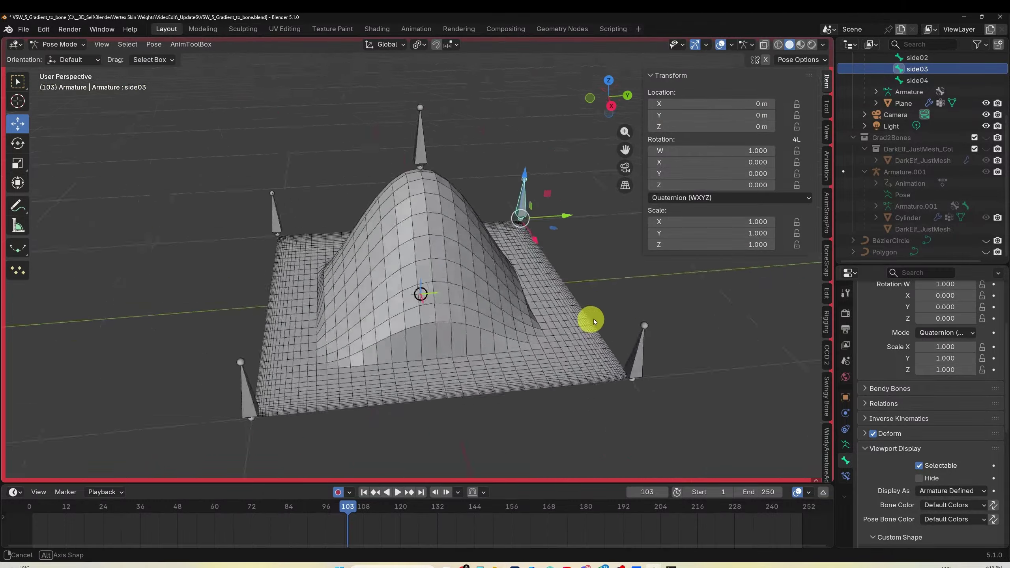
Step: Return to the plane's Edit Mode, select all its vertices and apply the Ease In-Out gradient to centerPull
key("a")
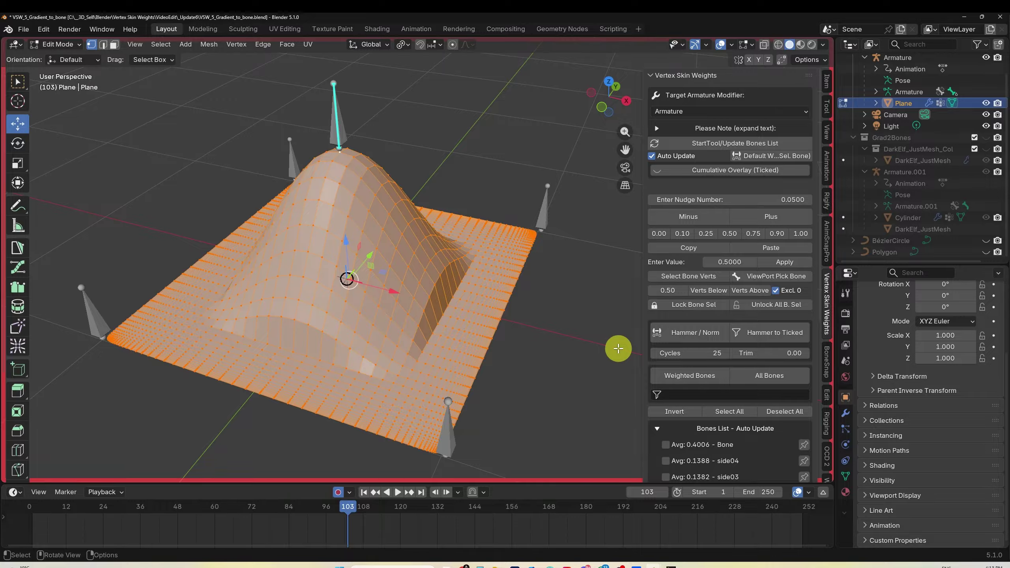
scroll(769, 366, "down", 10)
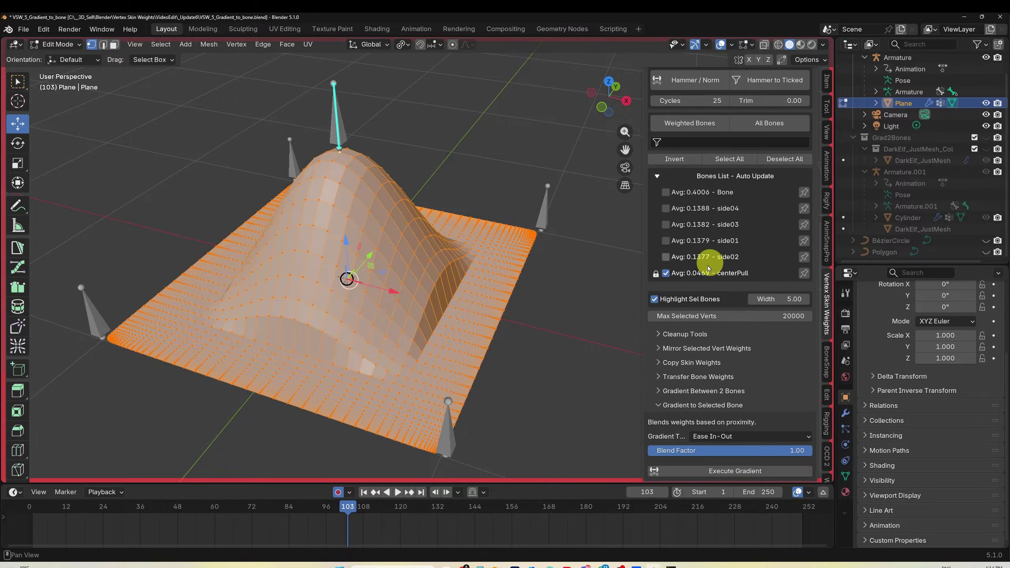
left_click(730, 469)
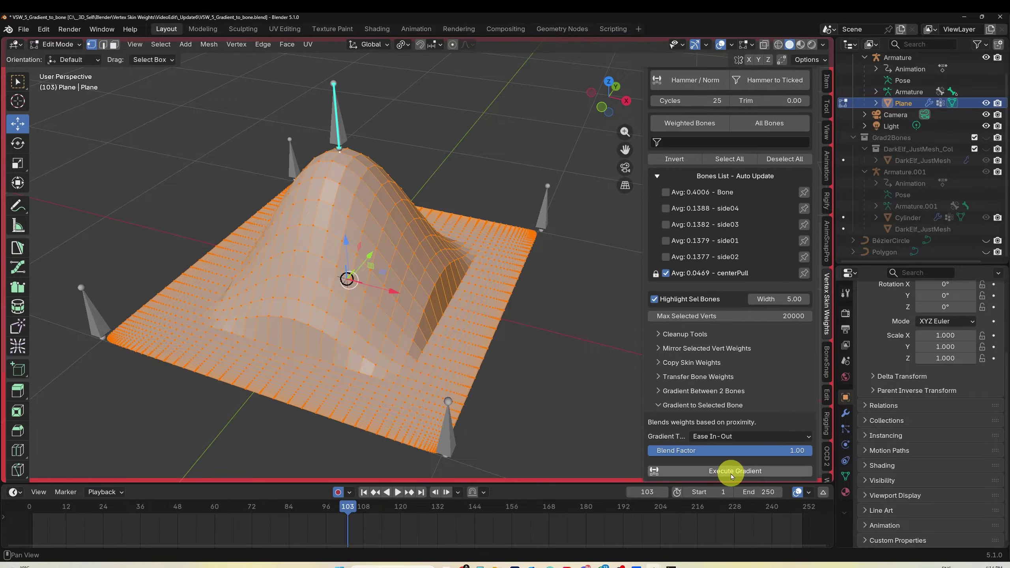
middle_click_drag(473, 332, 451, 269)
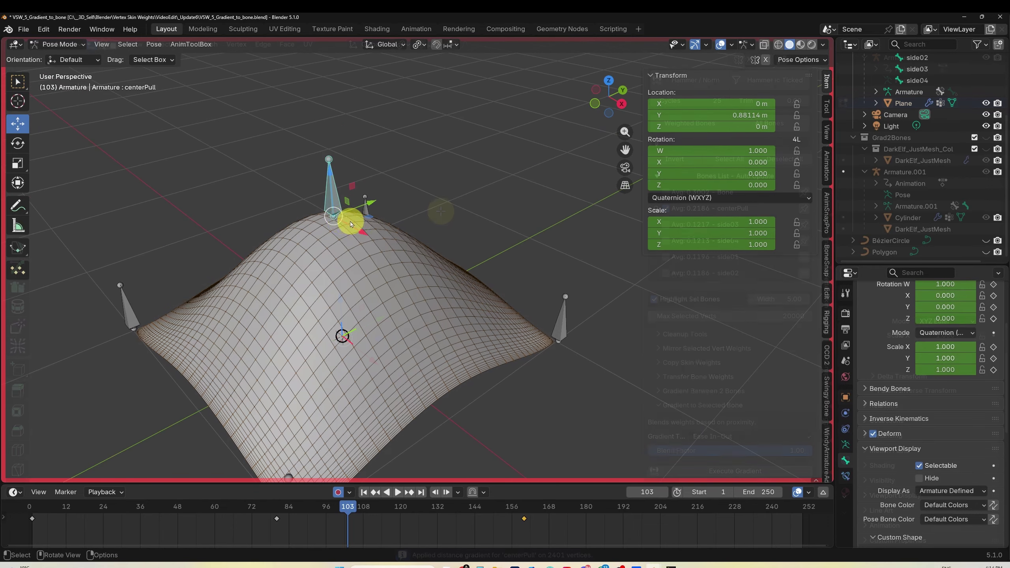
Step: In the armature's Pose Mode, test-move centerPull downward and corner bone side01 upward, cancelling each move
left_click_drag(338, 220, 342, 284)
right_click(342, 284)
left_click(561, 320)
middle_click_drag(608, 330, 573, 312)
left_click_drag(499, 364, 439, 291)
right_click(439, 291)
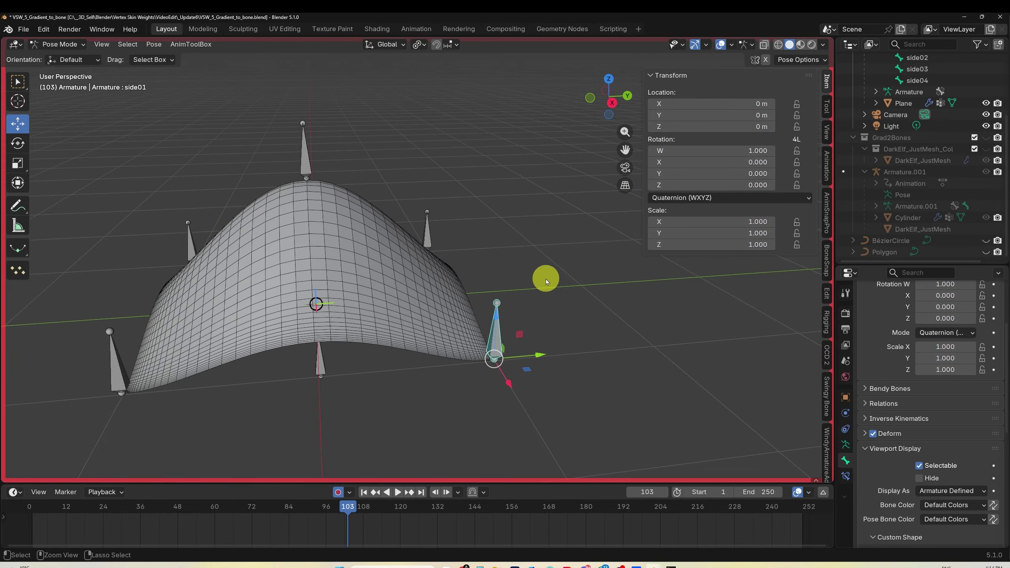
Step: Test corner bone side03 with an upward pull, cancel the move and inspect the plane from other angles
middle_click_drag(546, 279, 515, 310)
left_click(467, 176)
middle_click_drag(467, 176, 537, 266)
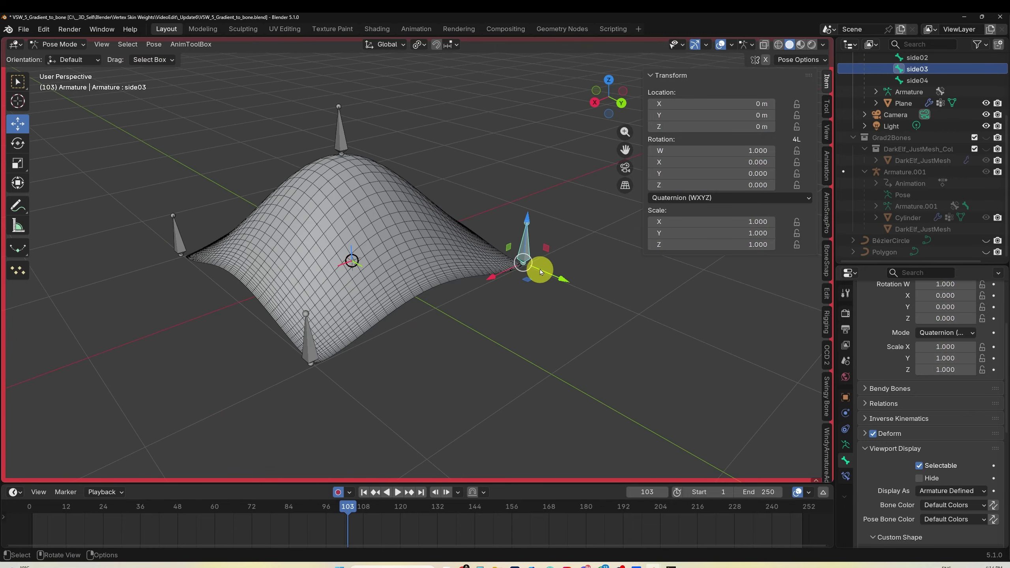
left_click_drag(533, 267, 552, 226)
right_click(552, 226)
middle_click_drag(579, 318, 653, 307)
middle_click_drag(516, 325, 615, 282)
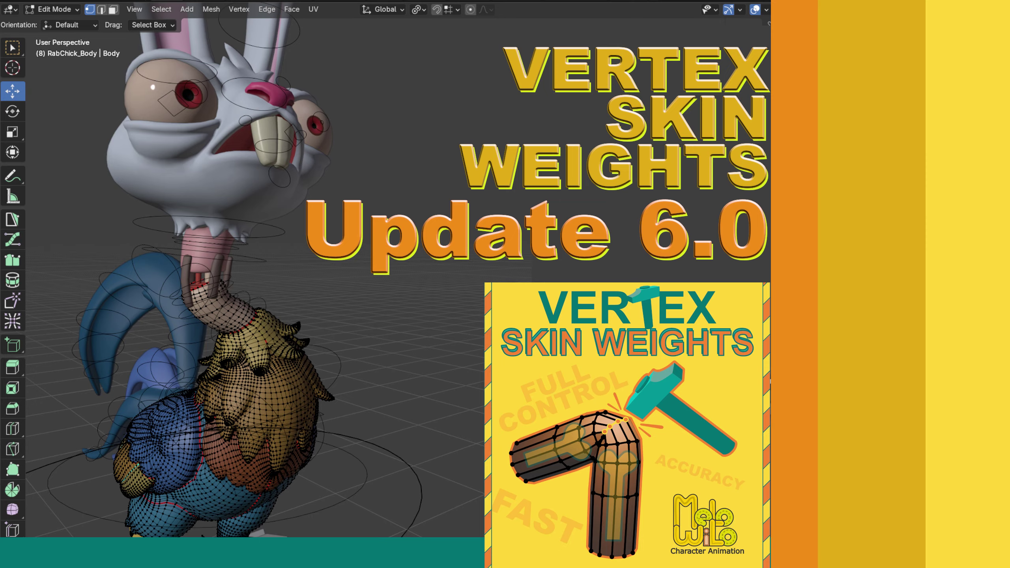